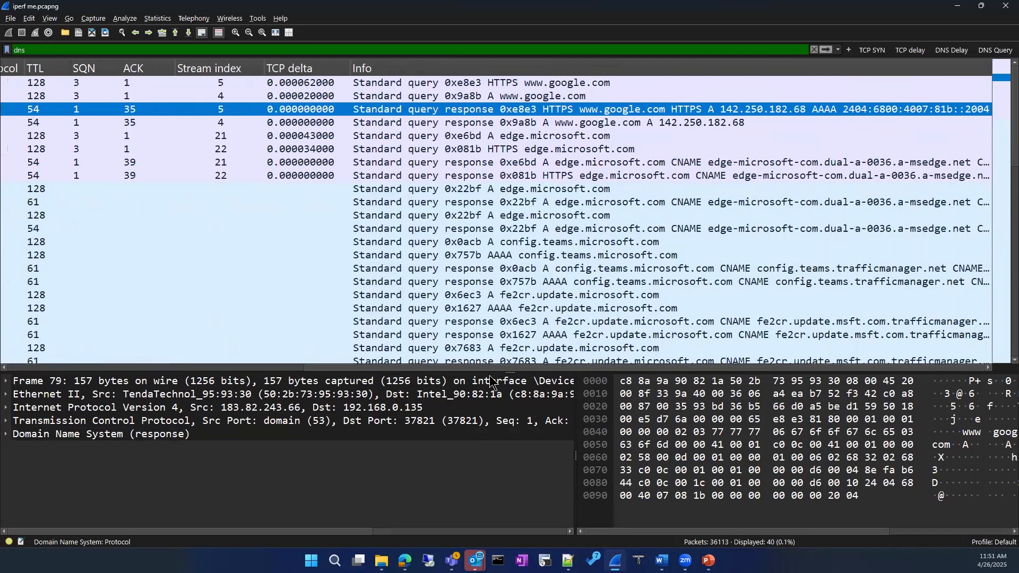
Filter the DNS traffic down to the UDP conversation of response packet 35779.
click(22, 81)
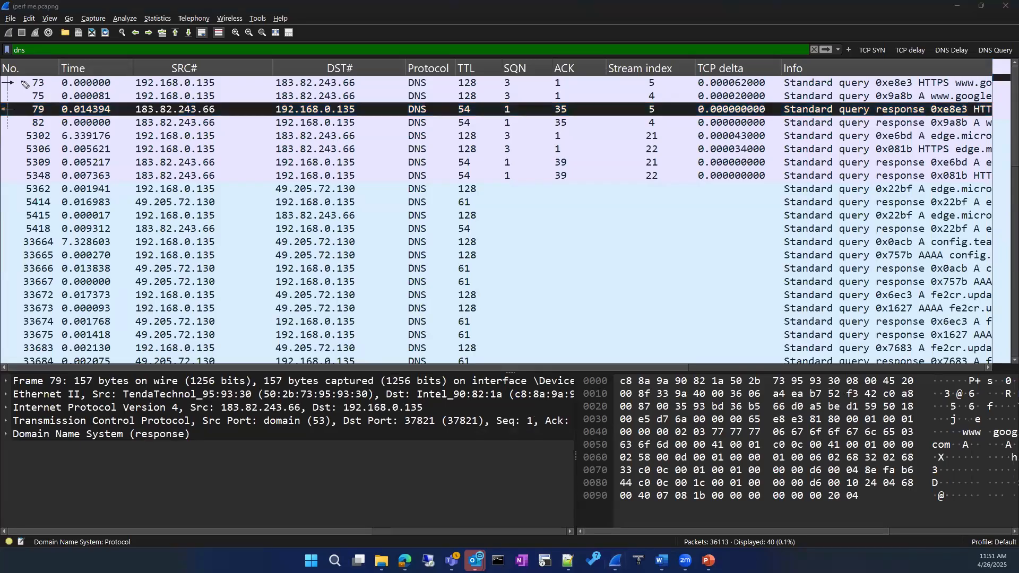
drag(19, 81, 18, 115)
scroll(207, 237, down, 6)
click(157, 189)
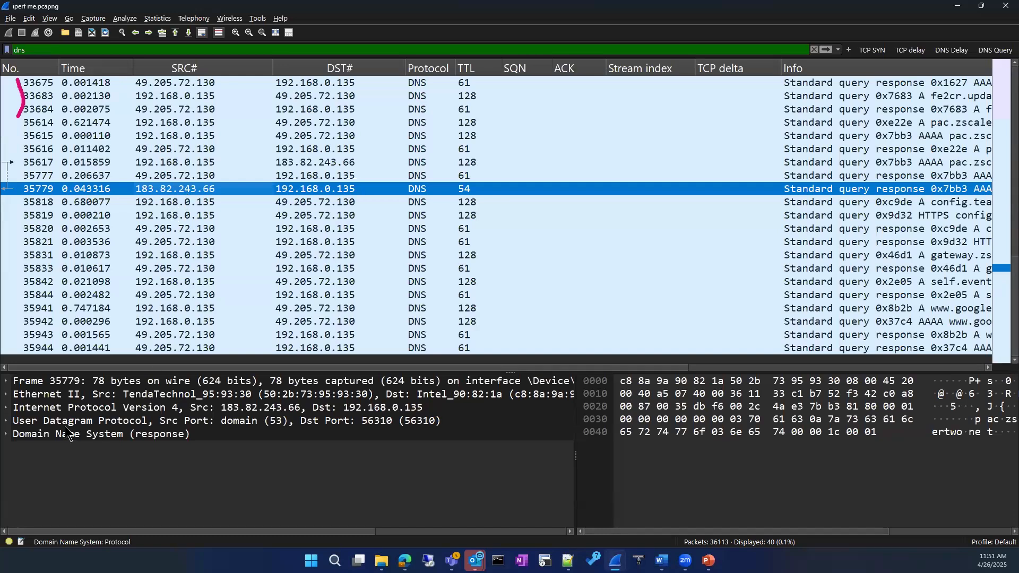
right_click(198, 190)
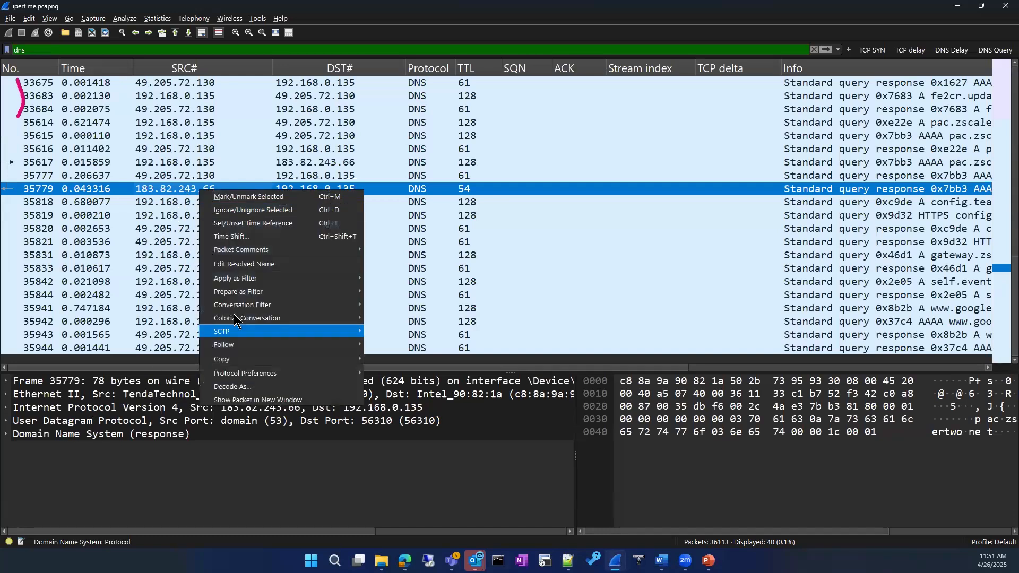
mouse_move(235, 305)
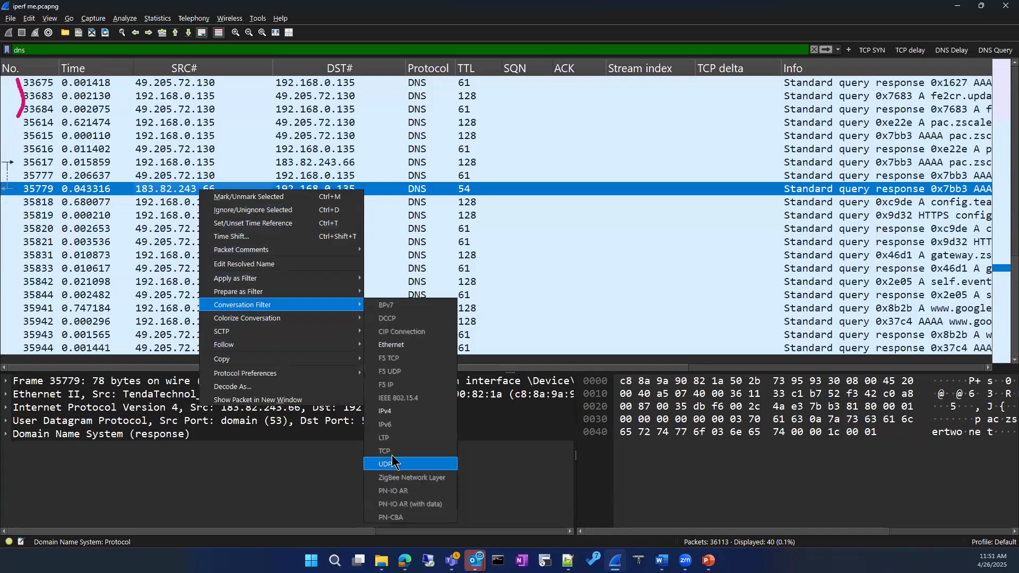
key(Return)
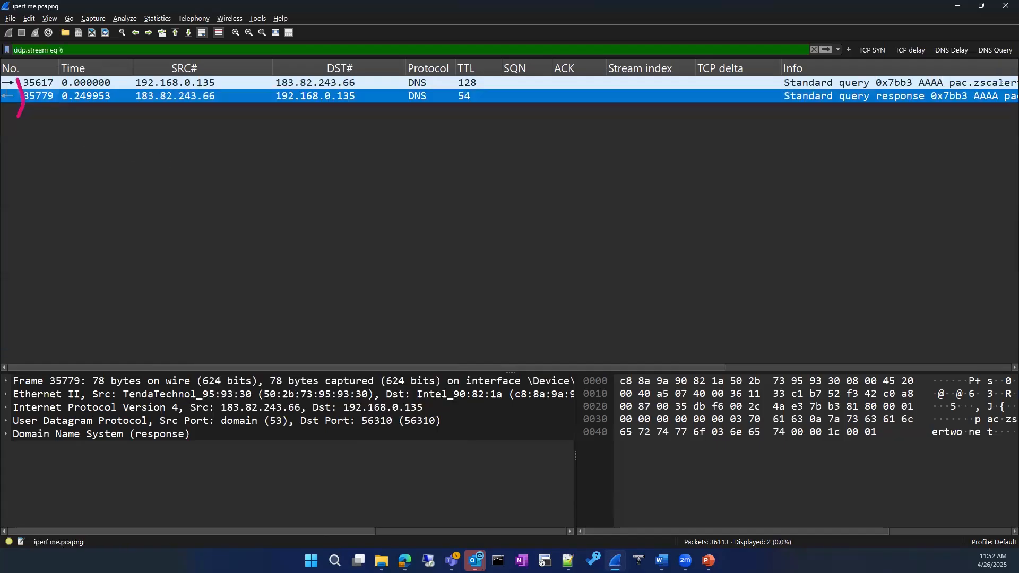
key(Escape)
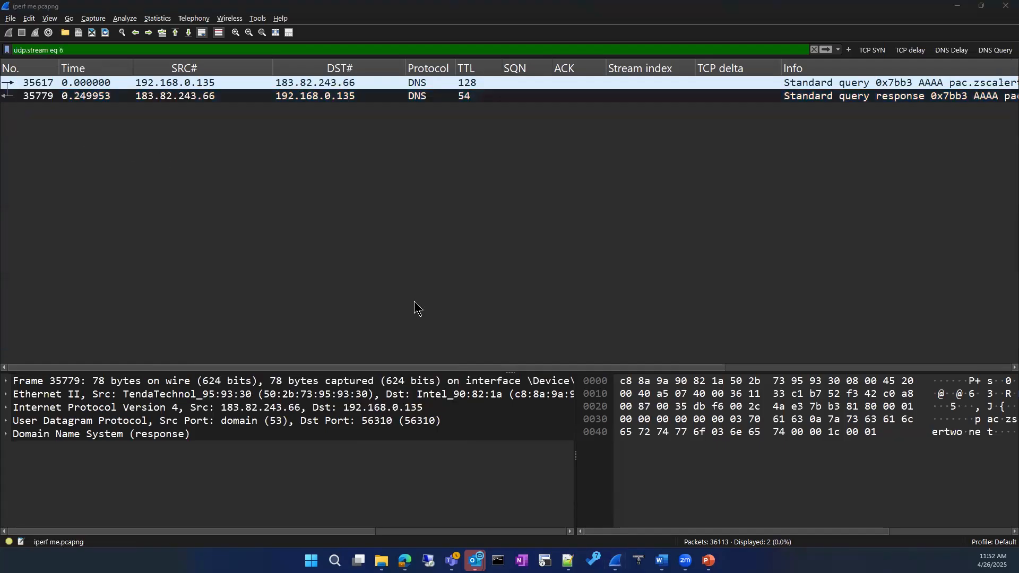
Inspect the conversation's query packet and the Info column, and clear the display filter.
click(162, 85)
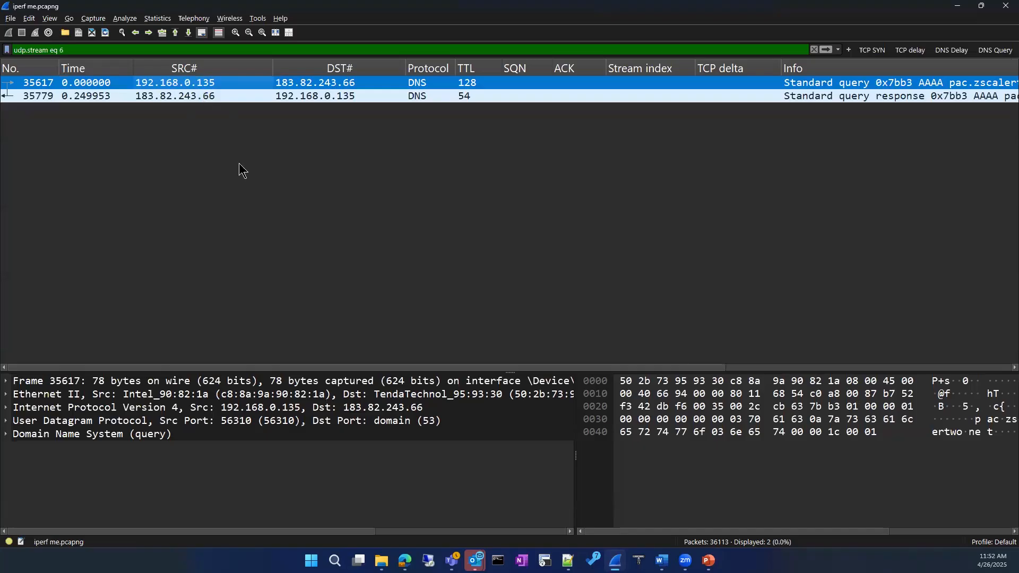
drag(208, 367, 524, 377)
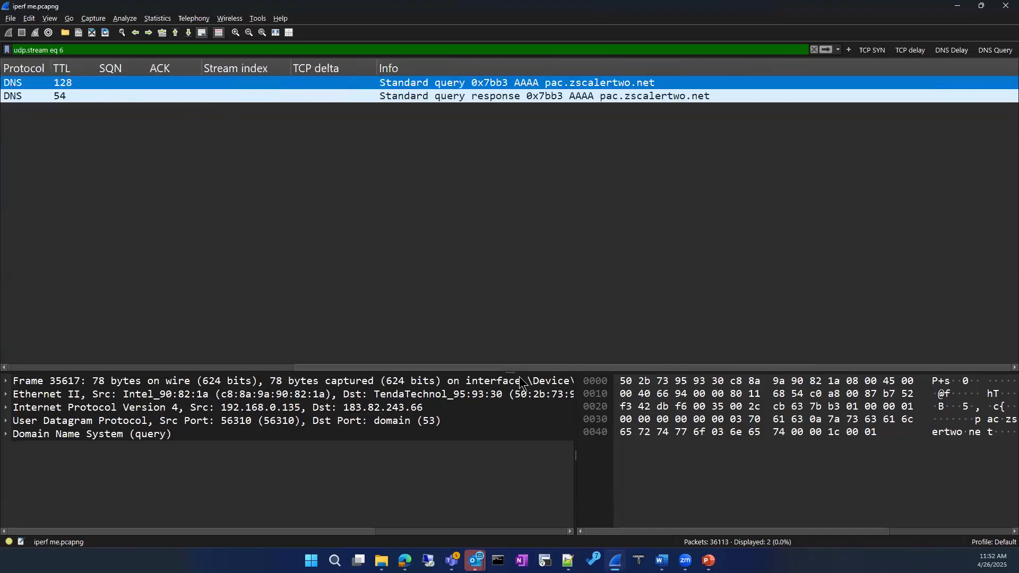
click(185, 367)
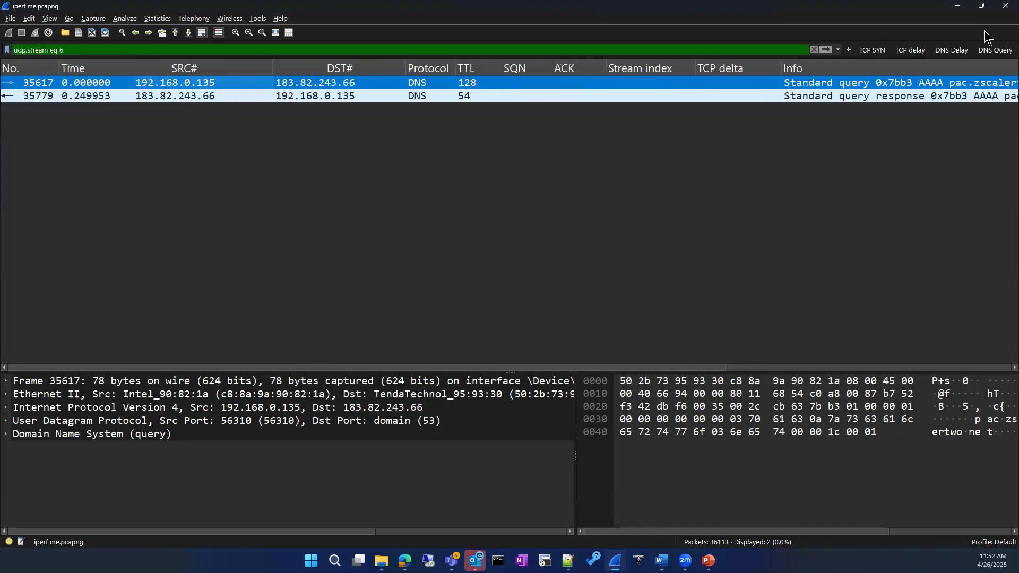
click(813, 49)
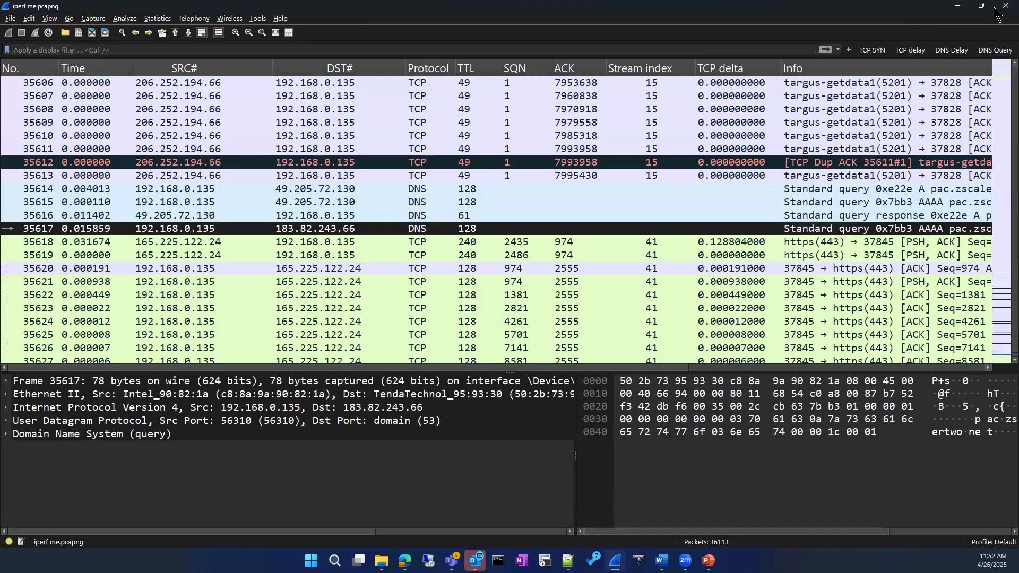
Switch to the Edge window with the lab's Terminal page and reconnect the Win - wireshark session.
key(alt+Tab)
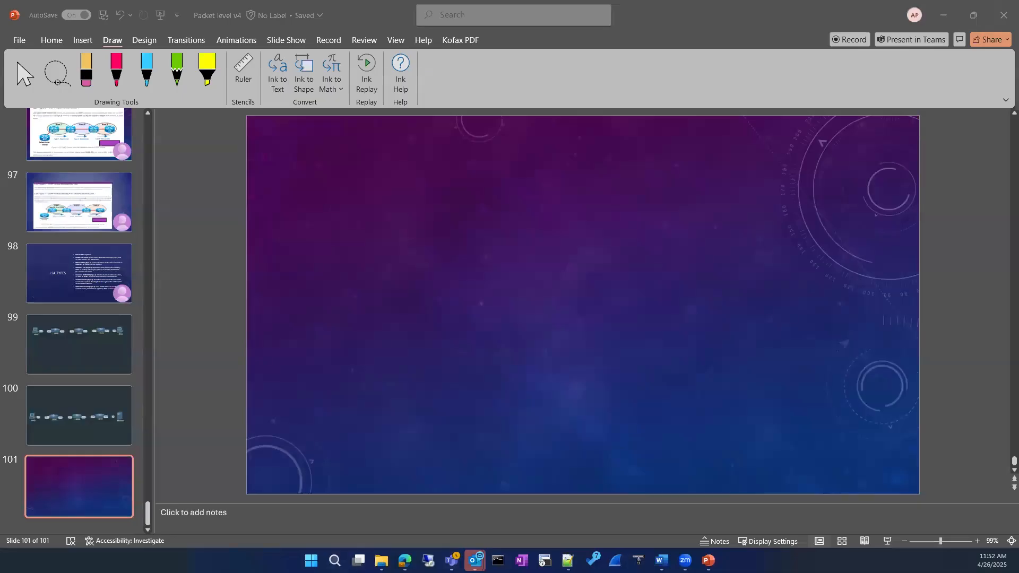
mouse_move(405, 561)
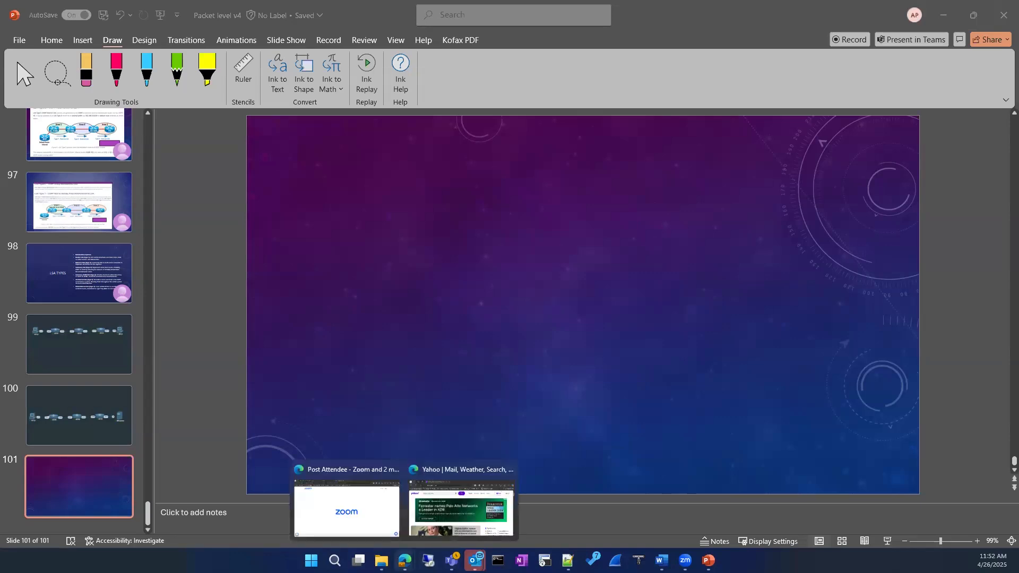
click(376, 527)
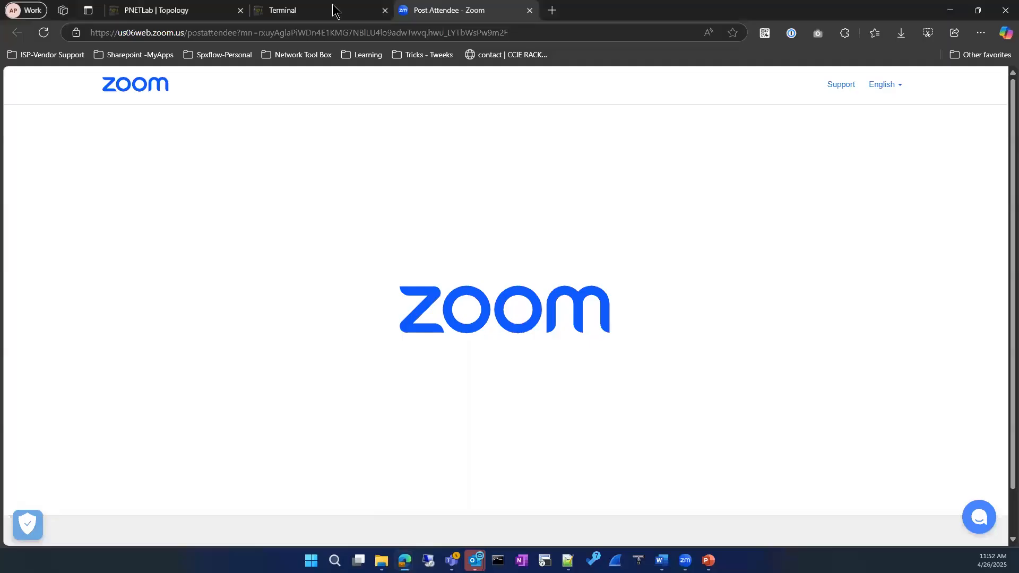
click(260, 18)
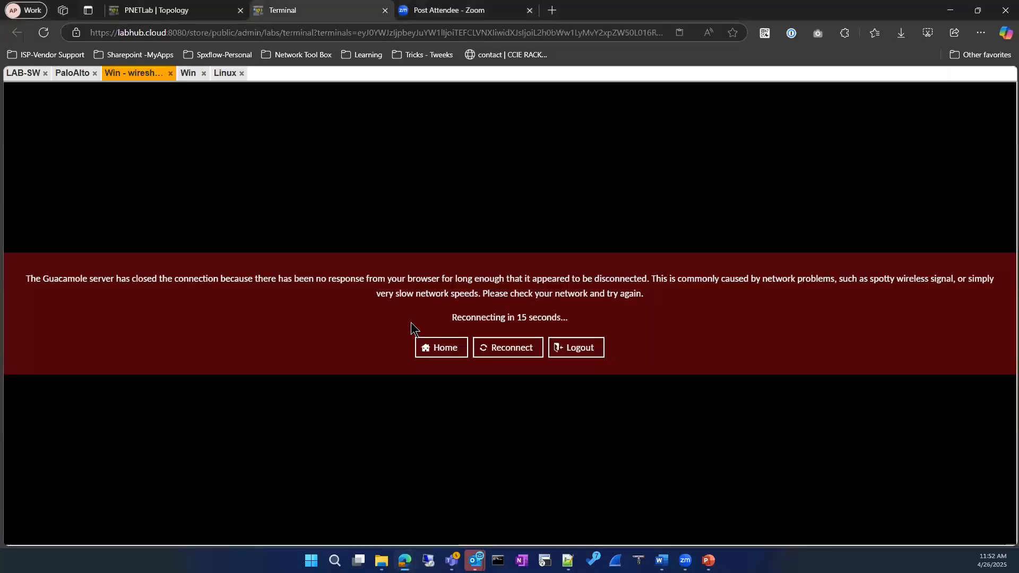
click(520, 355)
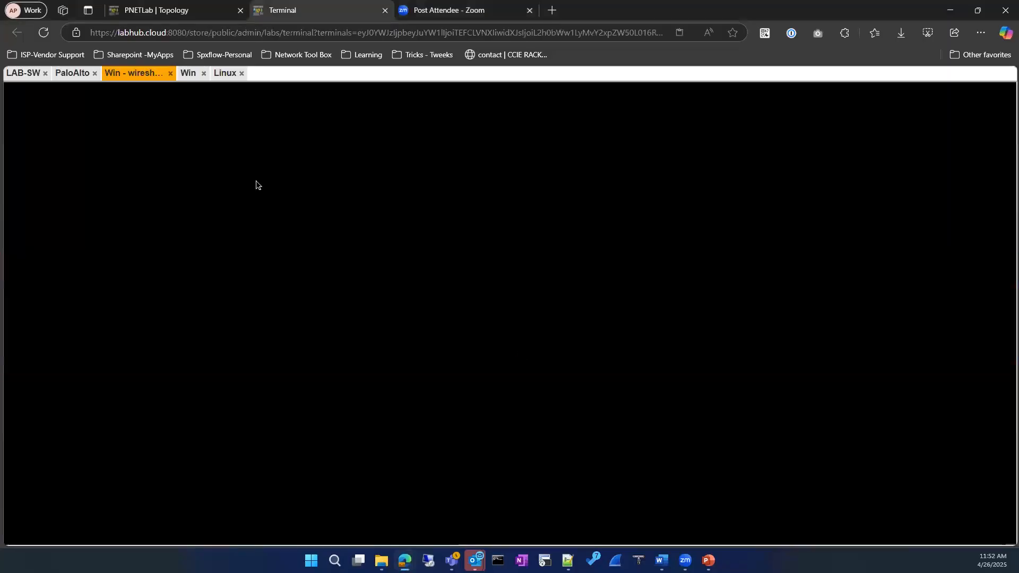
Reopen the lab terminals from the PNETLab topology and show the Win - wireshark console in its own browser tab.
click(178, 12)
drag(244, 90, 242, 62)
drag(228, 123, 236, 128)
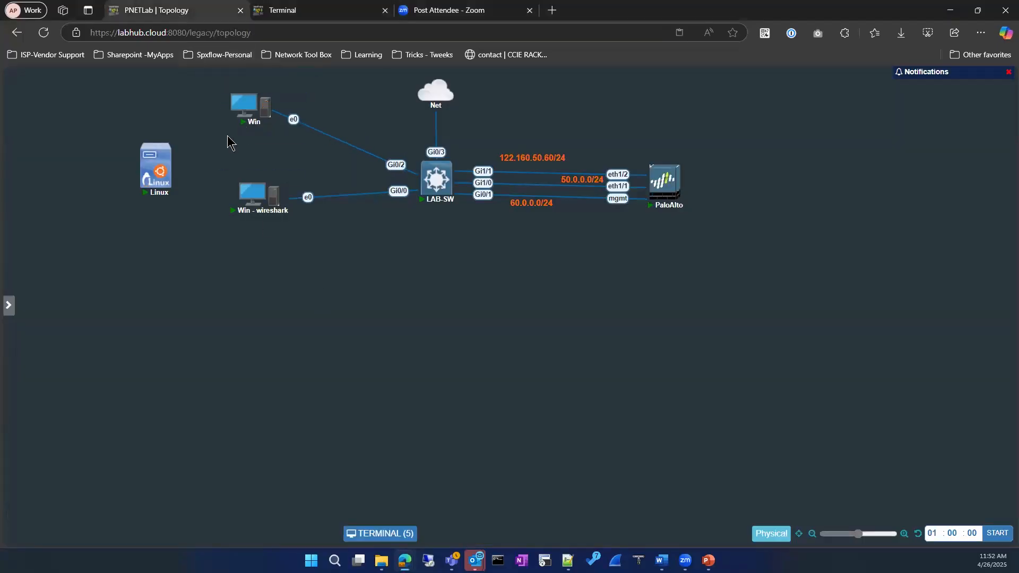
click(379, 534)
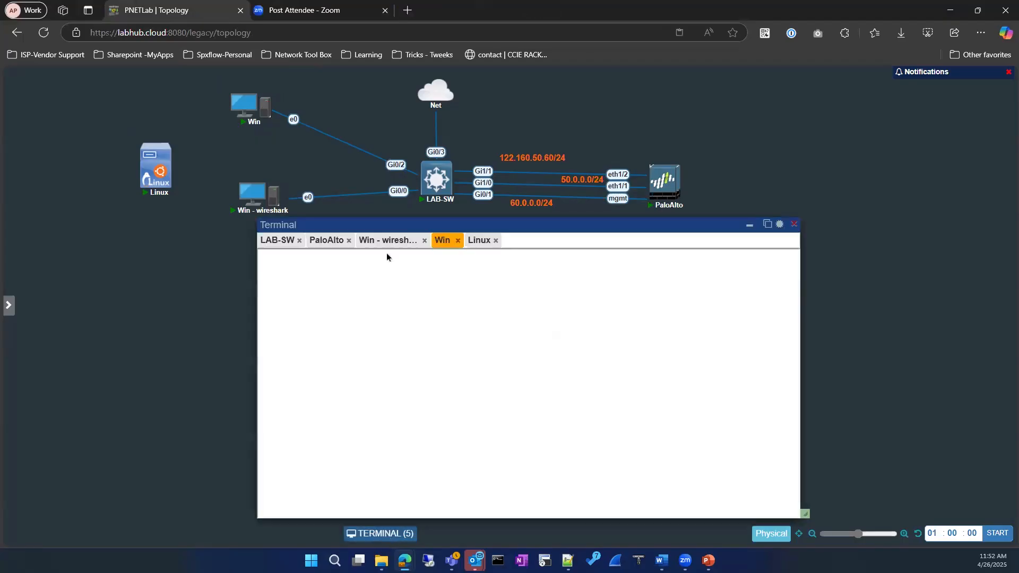
click(387, 240)
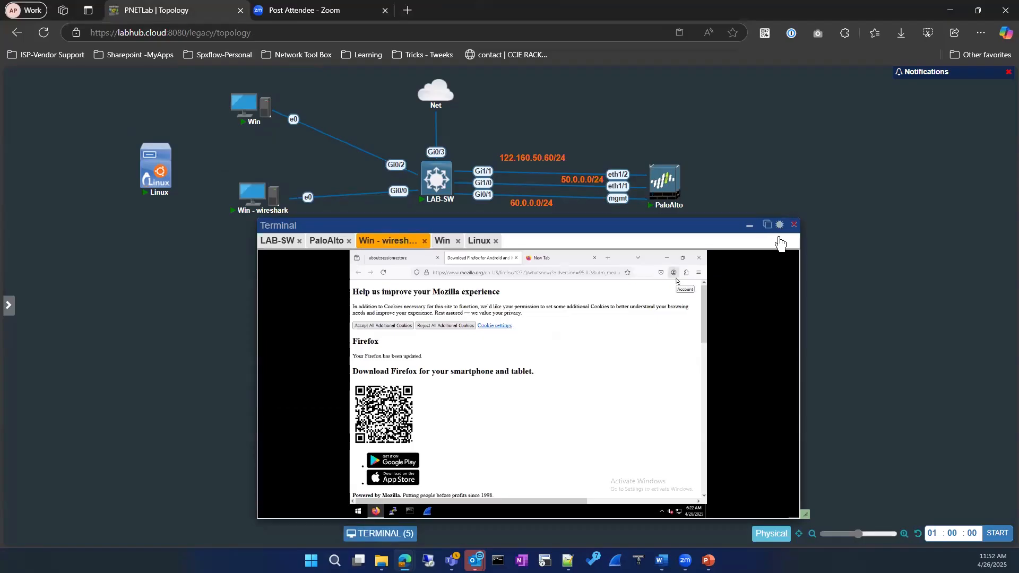
click(768, 225)
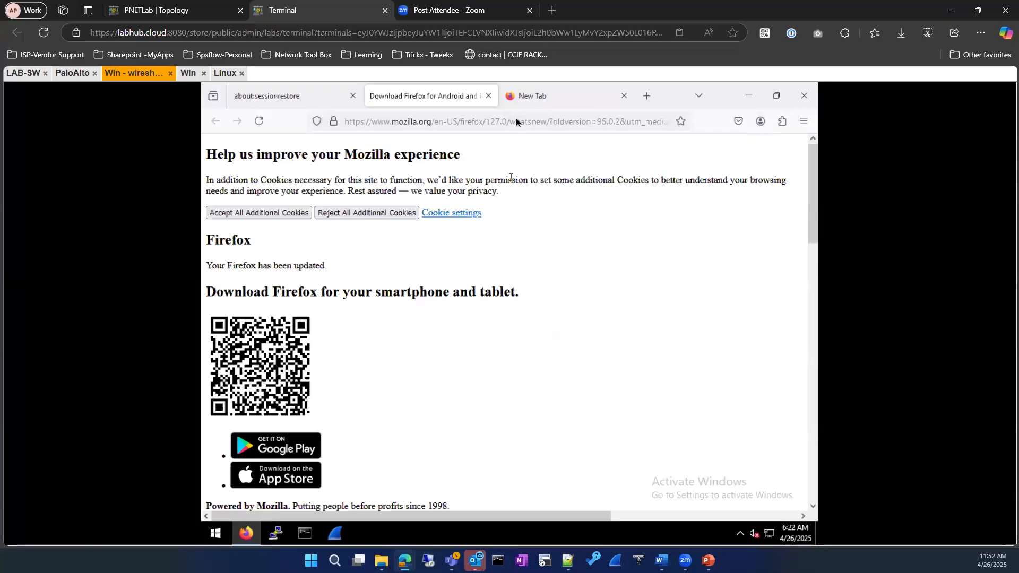
Open Wireshark on the lab Windows machine and start capturing on the Ethernet interface.
click(516, 120)
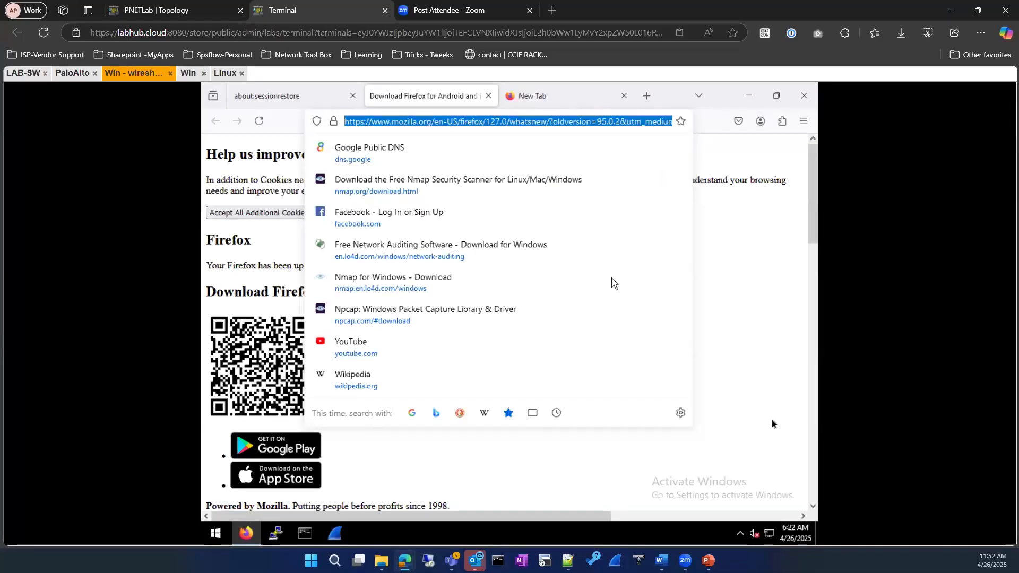
click(339, 539)
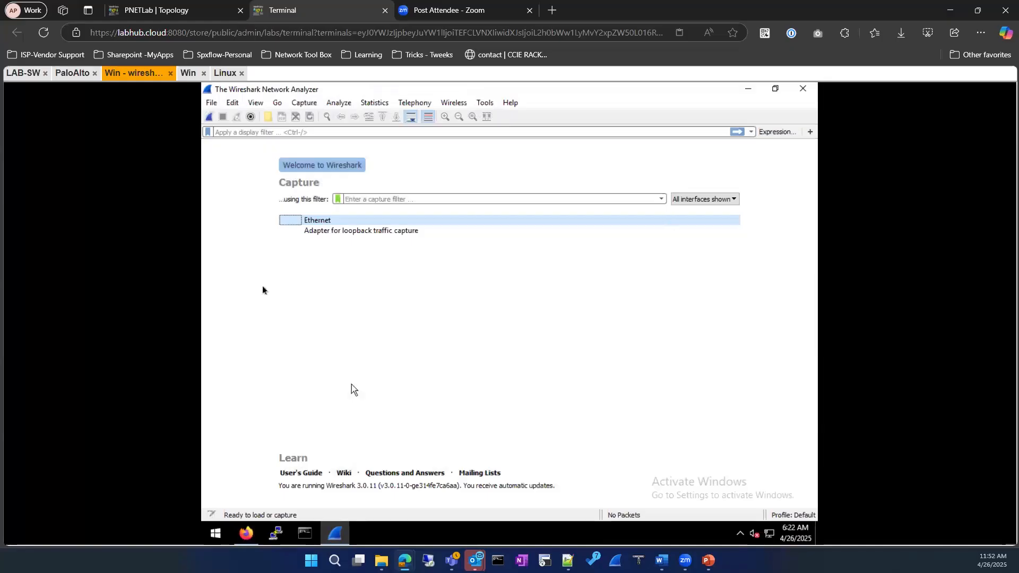
double_click(370, 224)
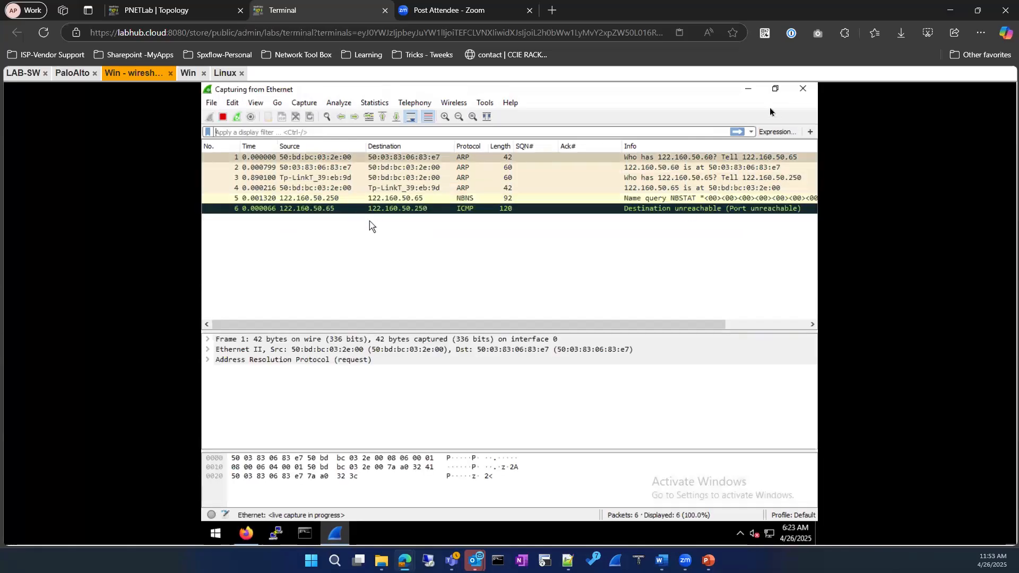
Minimize the capture window and load Google Public DNS (dns.google) in Firefox's empty New Tab page.
click(748, 89)
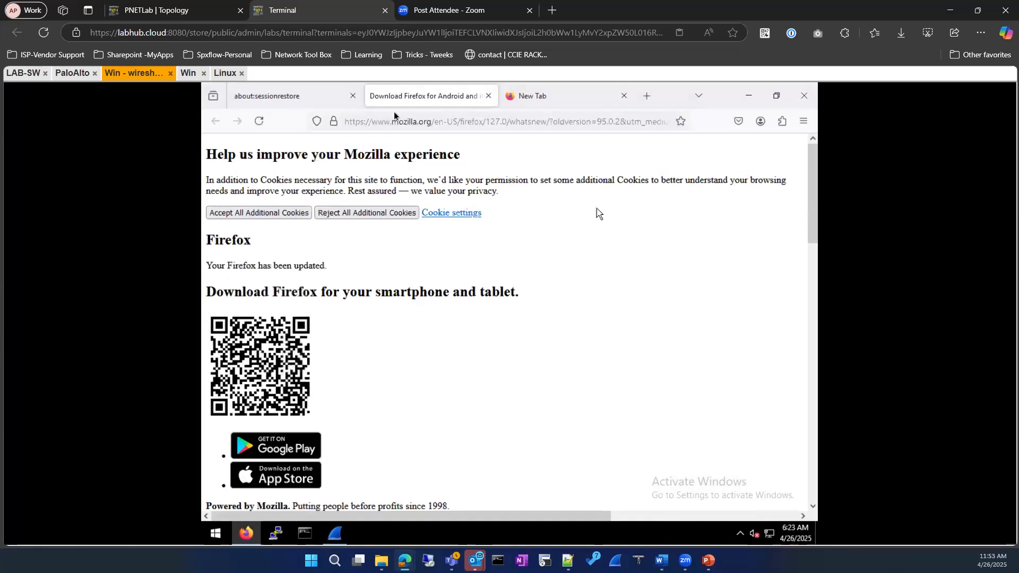
click(561, 105)
click(477, 122)
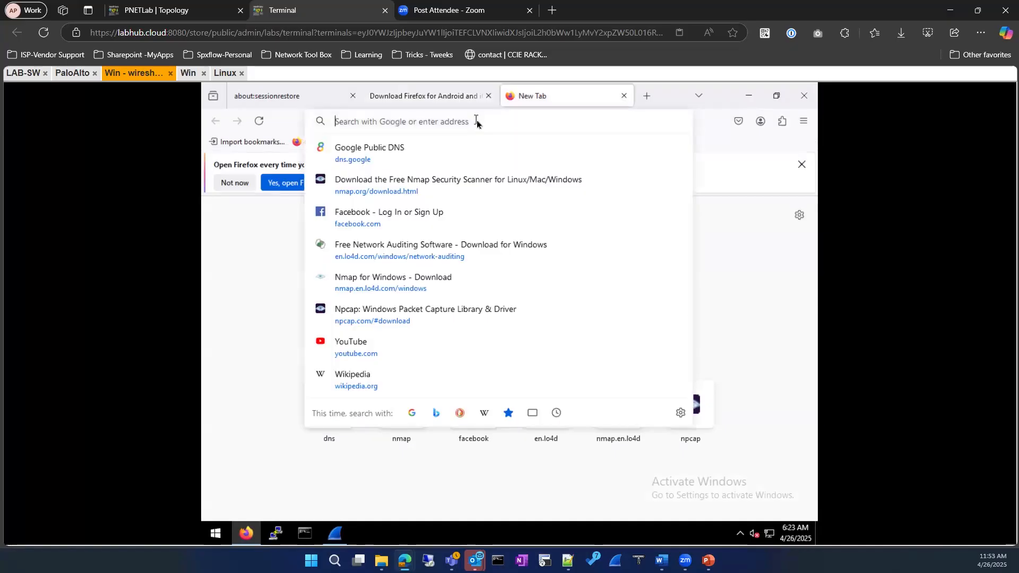
click(420, 150)
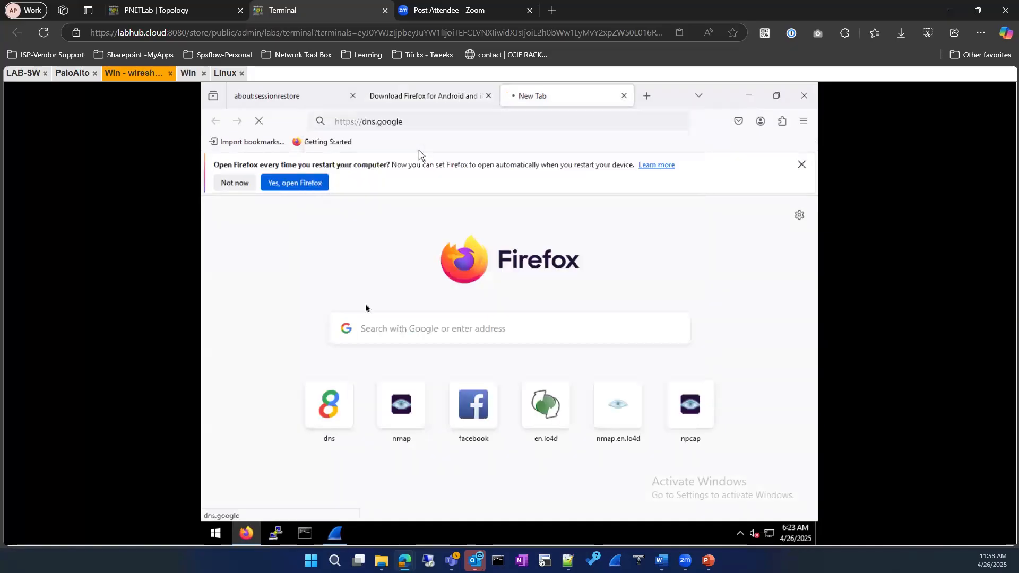
Return to the running Wireshark capture, filter it by dns and stop capturing.
click(338, 538)
click(356, 132)
text(dns)
key(Return)
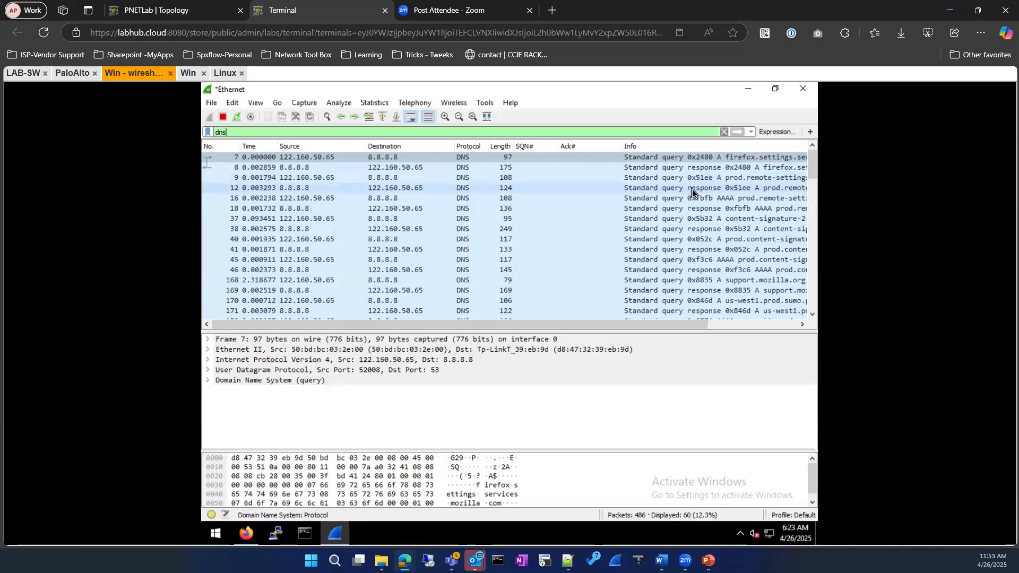
click(222, 117)
drag(303, 318, 296, 317)
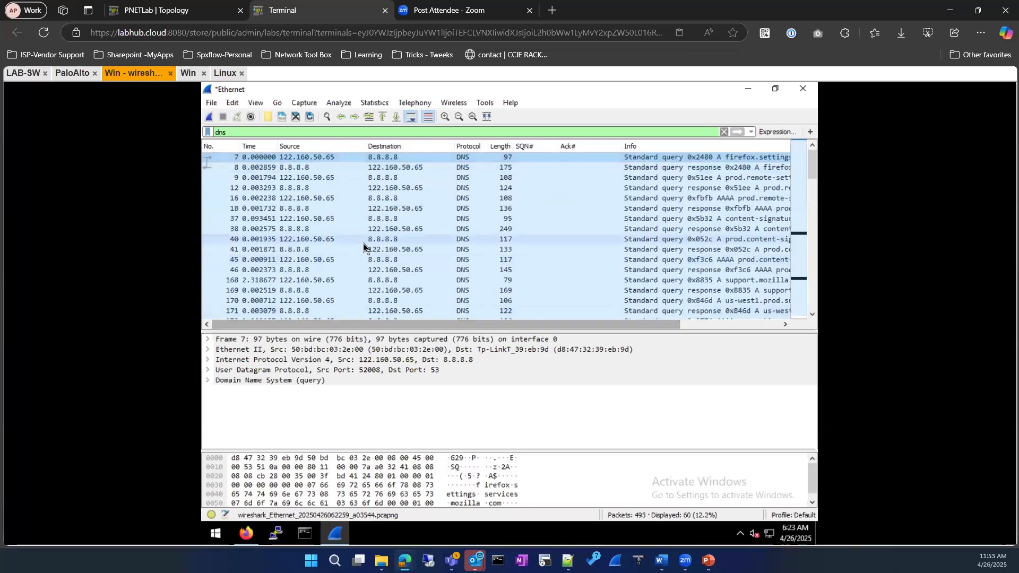
Apply a UDP conversation filter based on the first DNS query, packet 7.
right_click(284, 159)
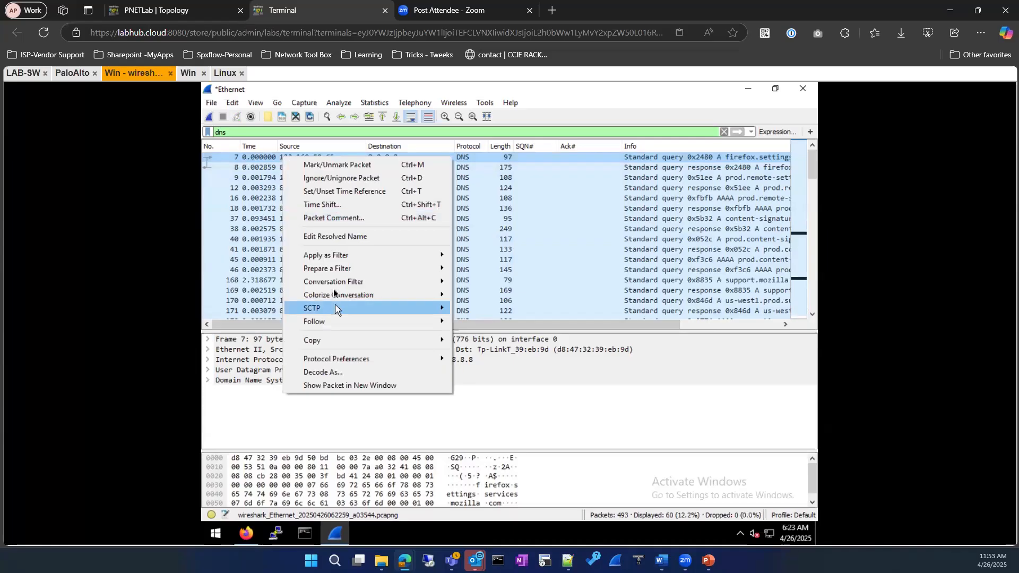
mouse_move(335, 282)
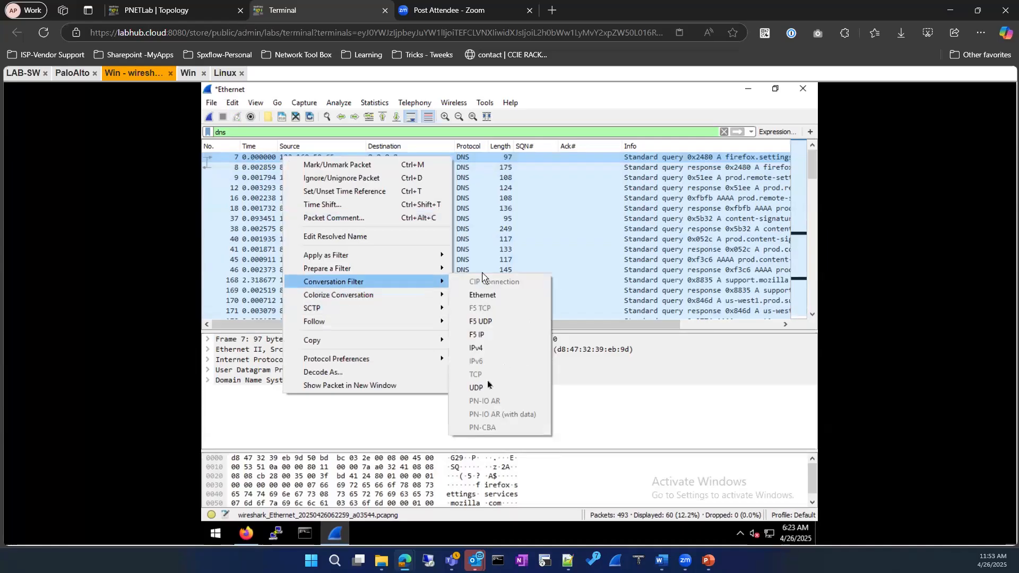
click(484, 387)
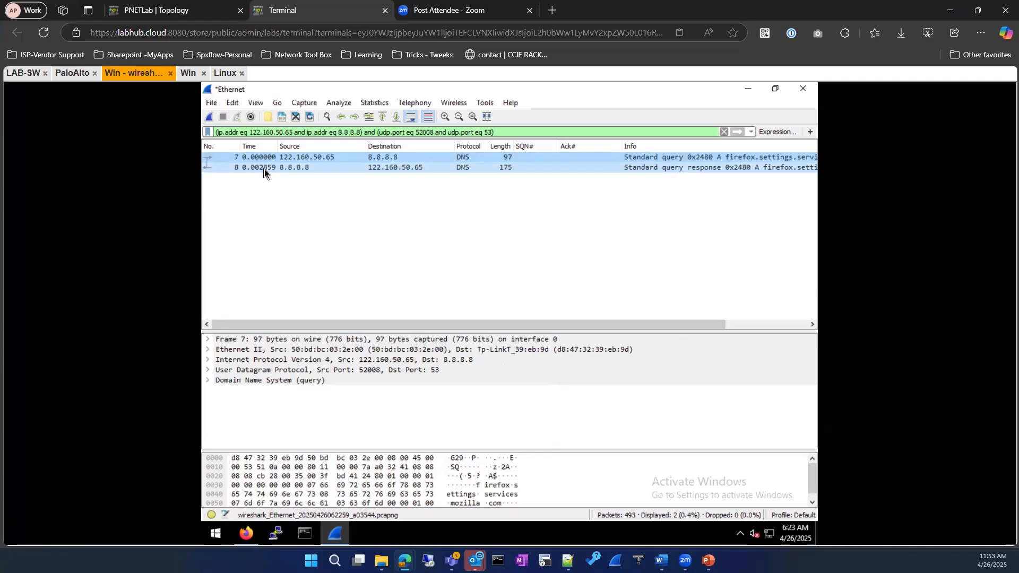
Expand the User Datagram Protocol, Domain Name System and Queries details of packet 7 and examine the query's fields.
click(212, 370)
scroll(244, 403, down, 1)
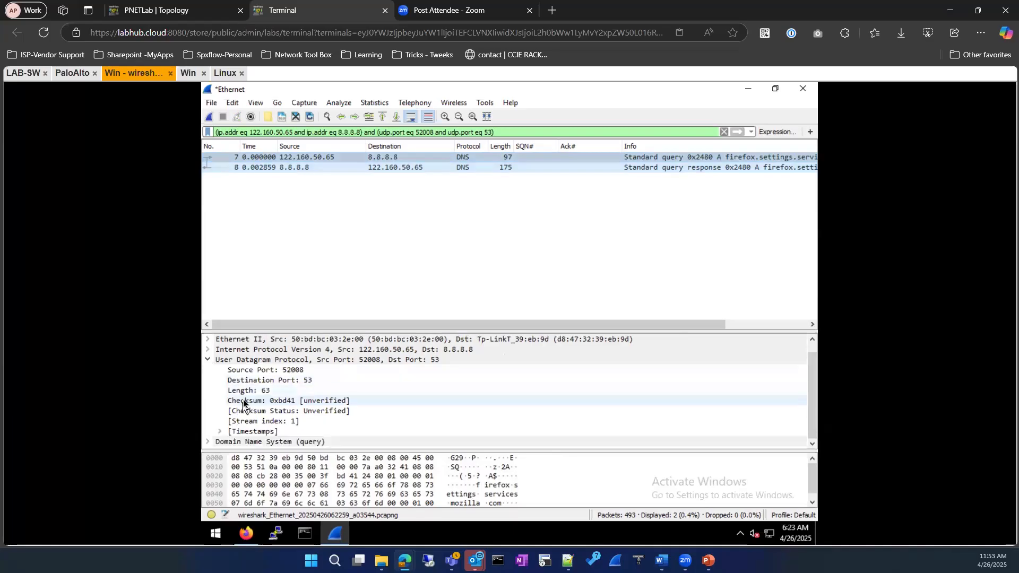
click(207, 443)
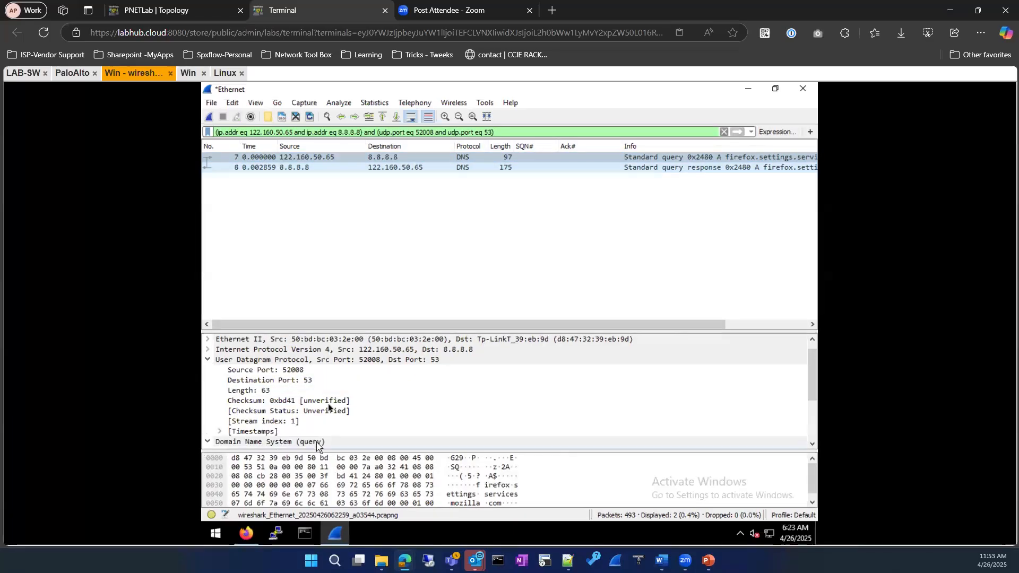
scroll(328, 402, down, 3)
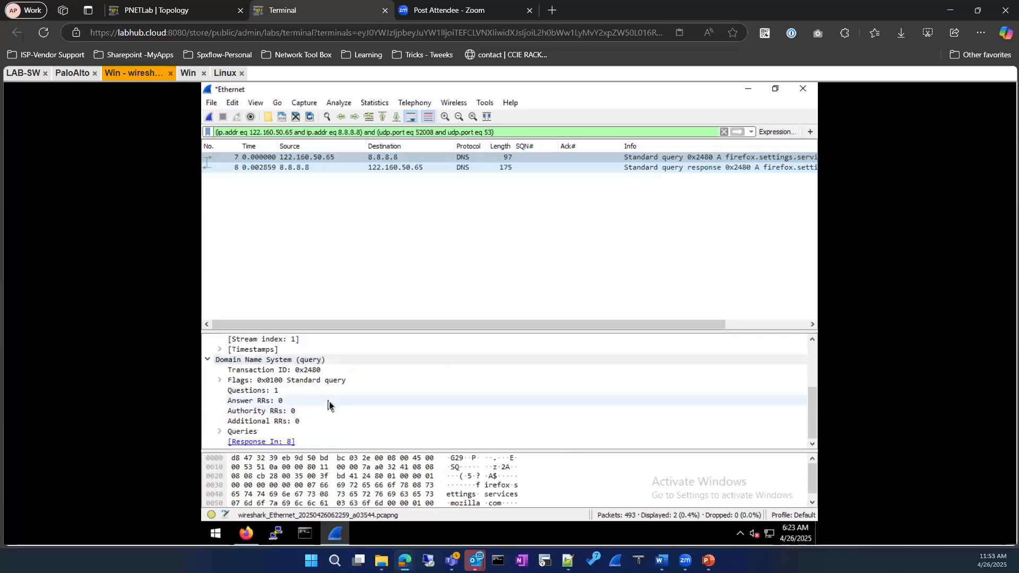
click(219, 431)
double_click(269, 432)
scroll(349, 413, down, 2)
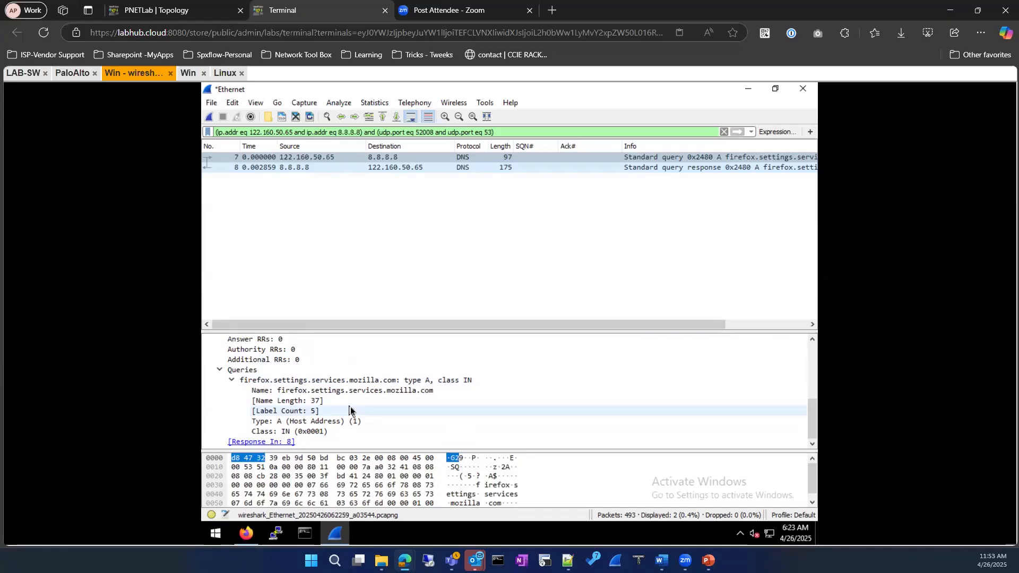
scroll(267, 432, up, 2)
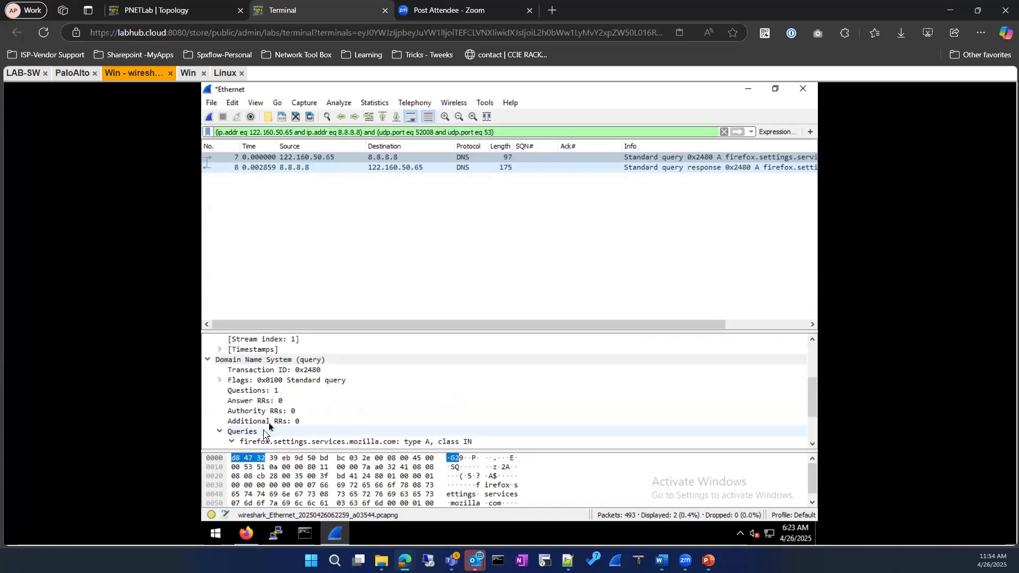
Review packet 7's query fields, select response packet 8 and expand its Answers section.
scroll(266, 431, up, 3)
scroll(331, 403, down, 4)
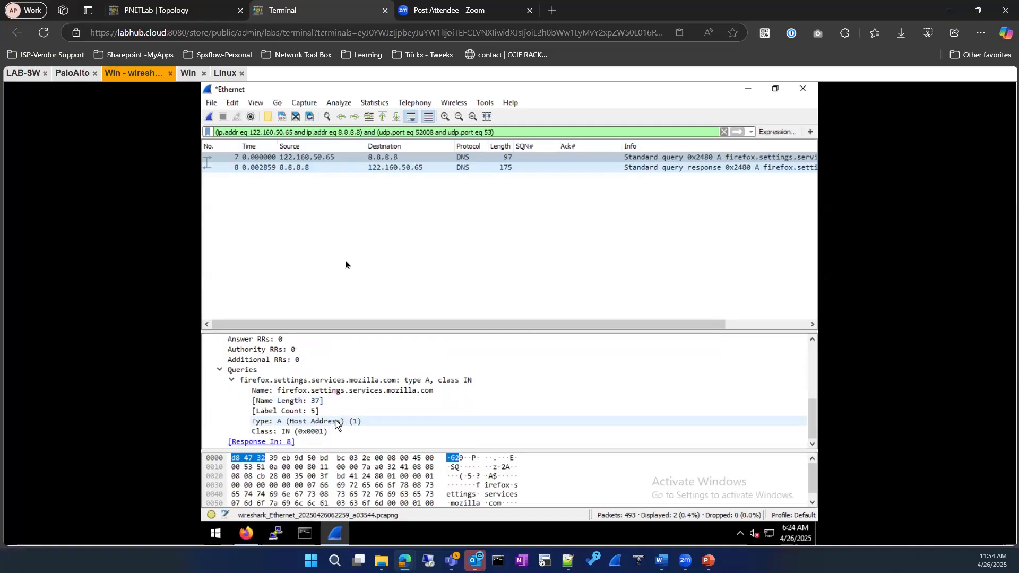
click(252, 169)
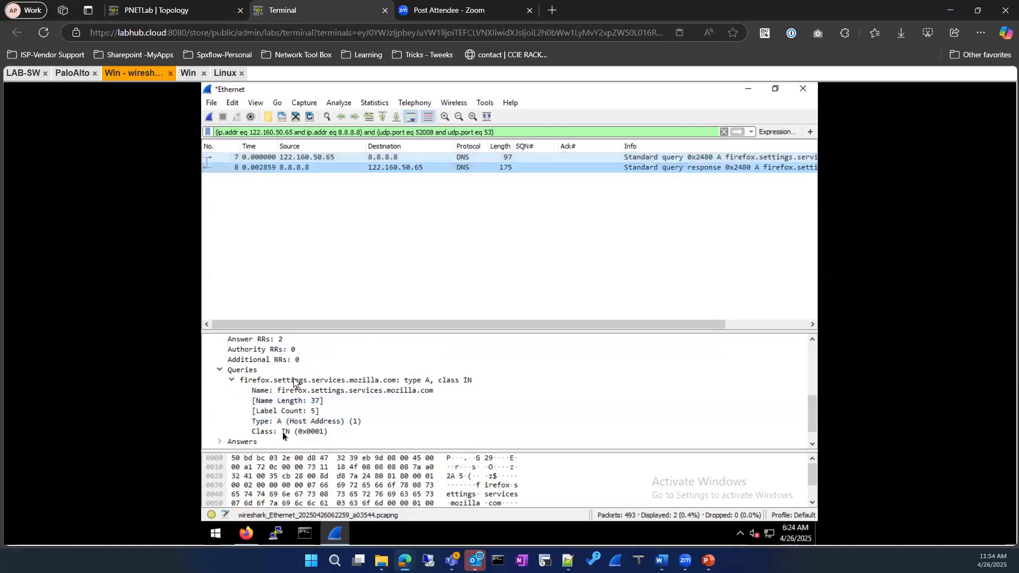
scroll(287, 437, down, 1)
click(220, 422)
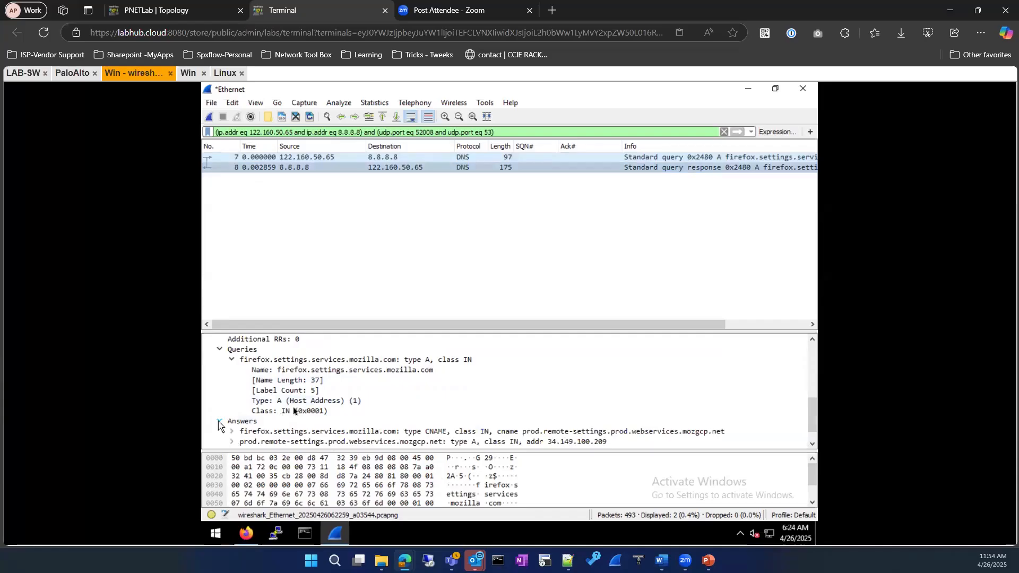
scroll(276, 417, down, 1)
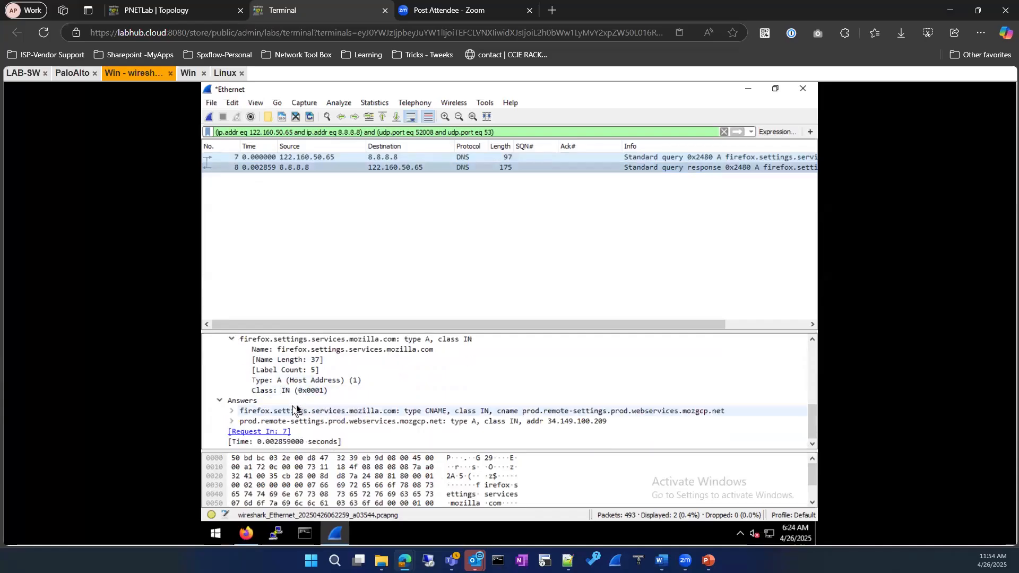
Expand the CNAME and A records in packet 8's Answers and examine their details and the DNS response header.
click(232, 411)
scroll(297, 416, down, 2)
click(268, 423)
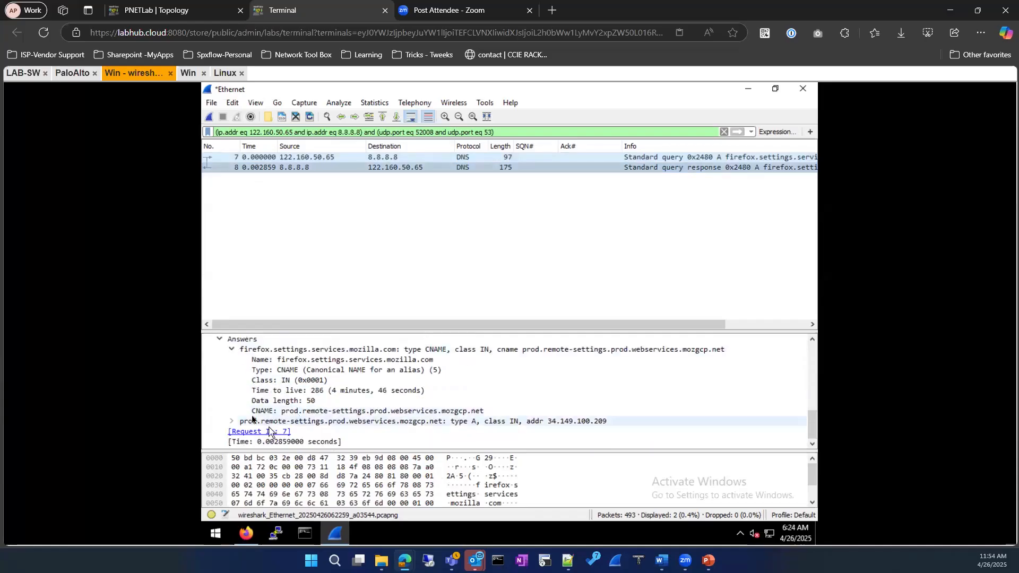
click(232, 422)
scroll(281, 419, down, 2)
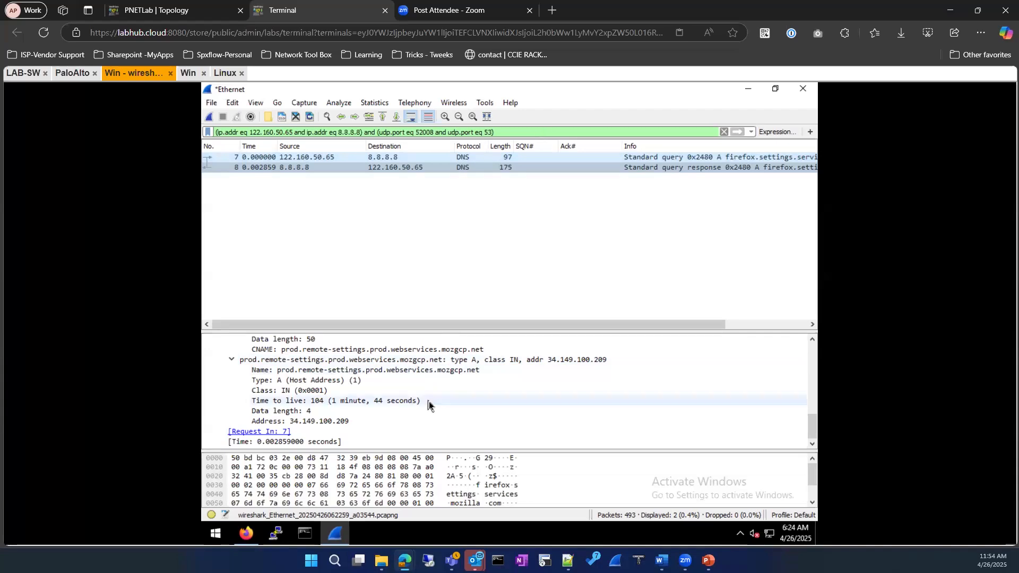
scroll(428, 398, up, 5)
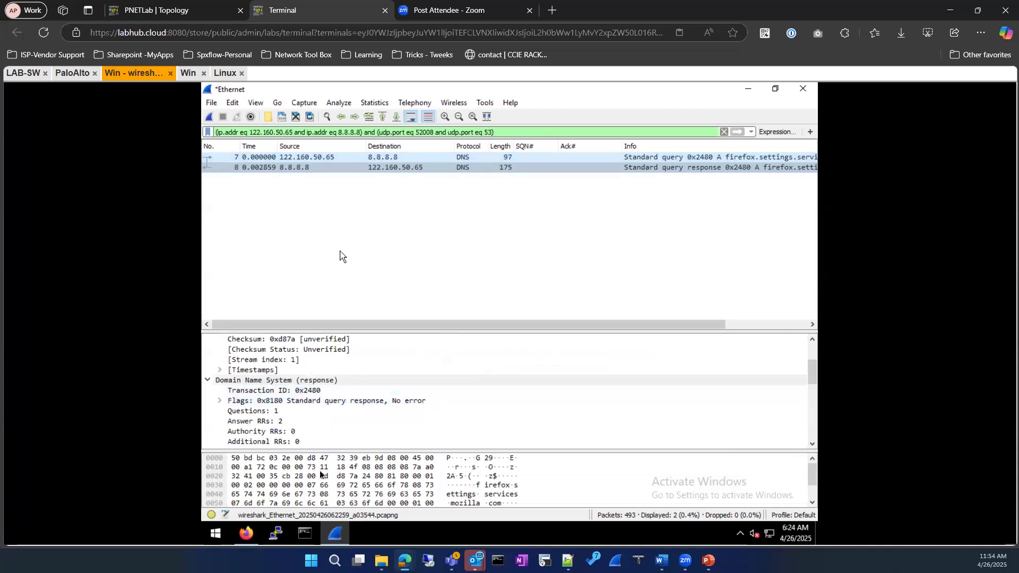
Check the loaded page in Firefox, return to Wireshark and replace the display filter with dns matches "google".
click(242, 536)
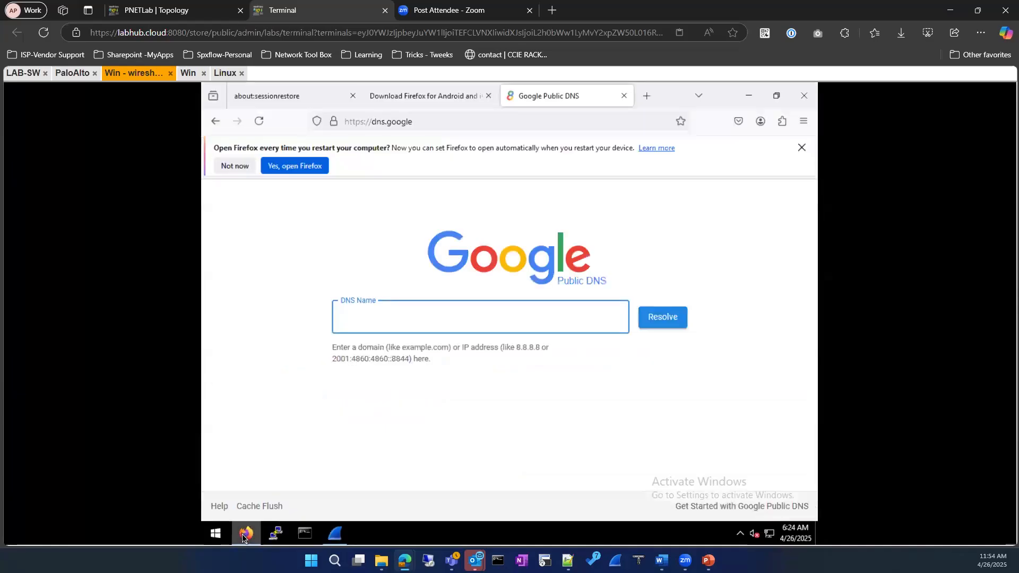
click(335, 533)
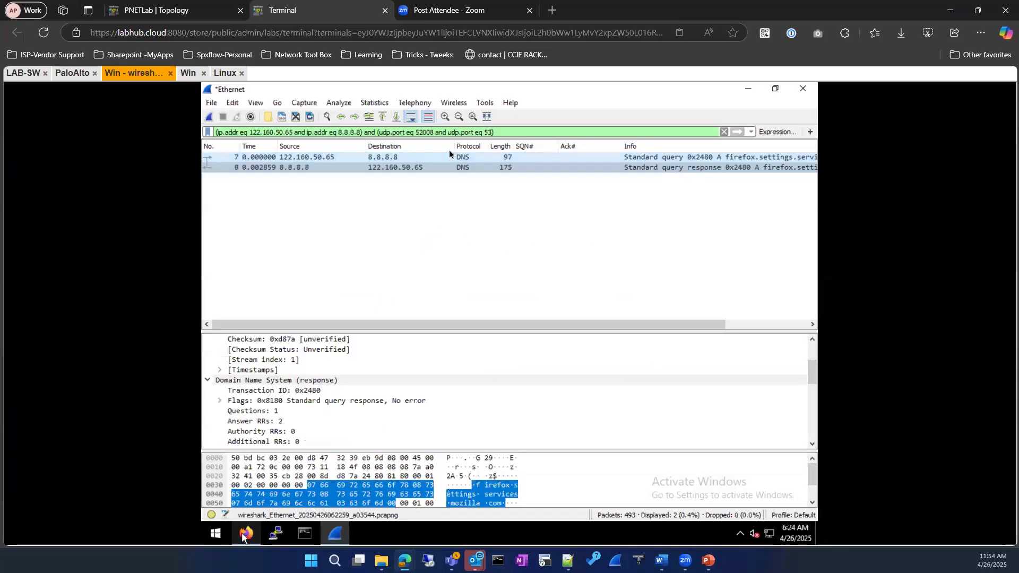
click(723, 133)
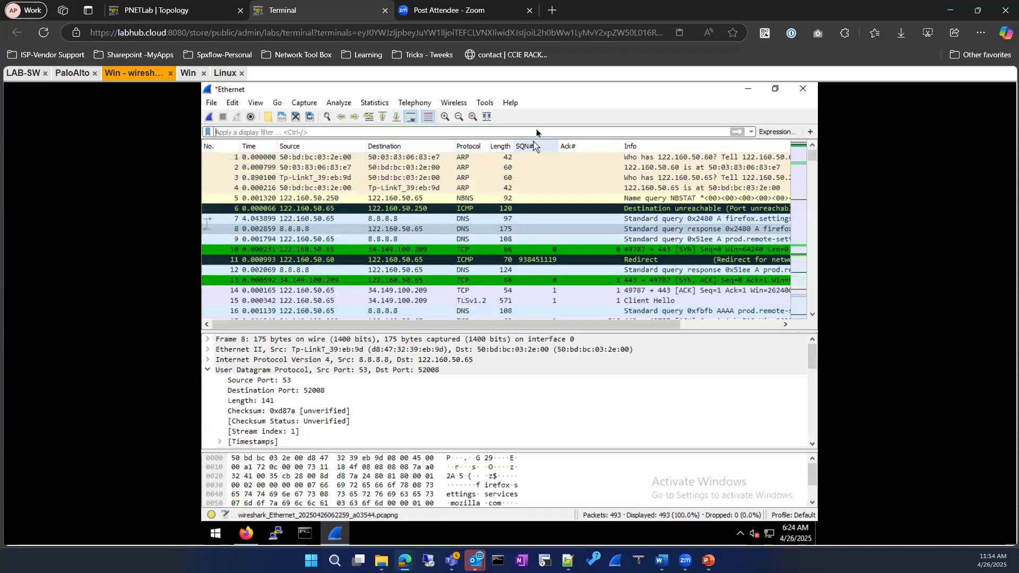
text(dns )
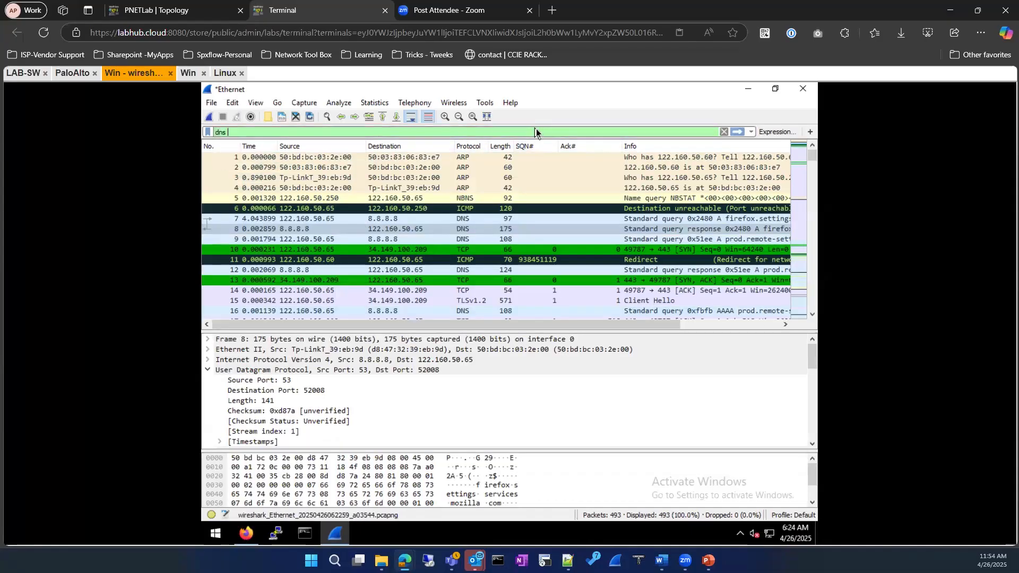
text(matches )
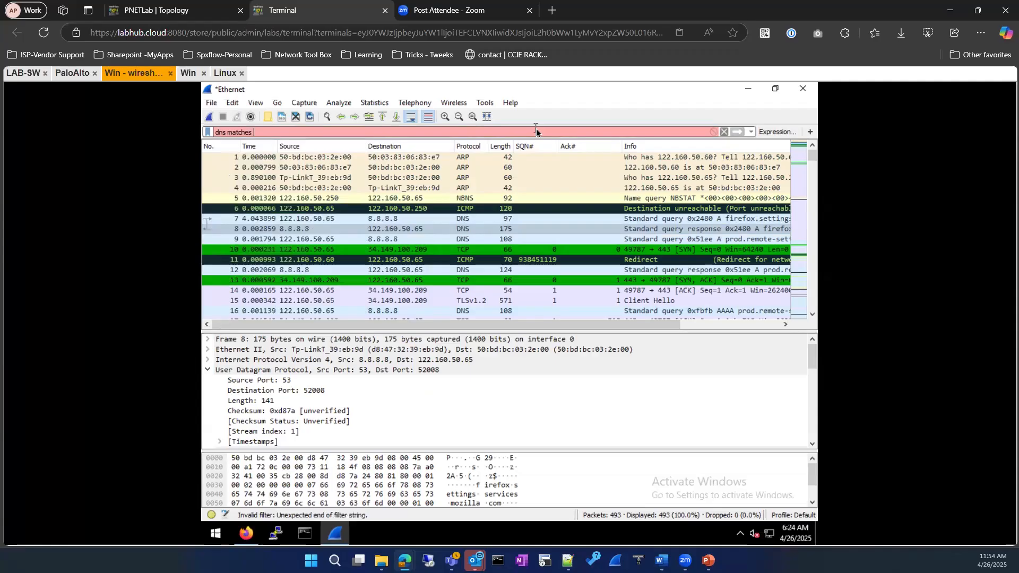
text("googl)
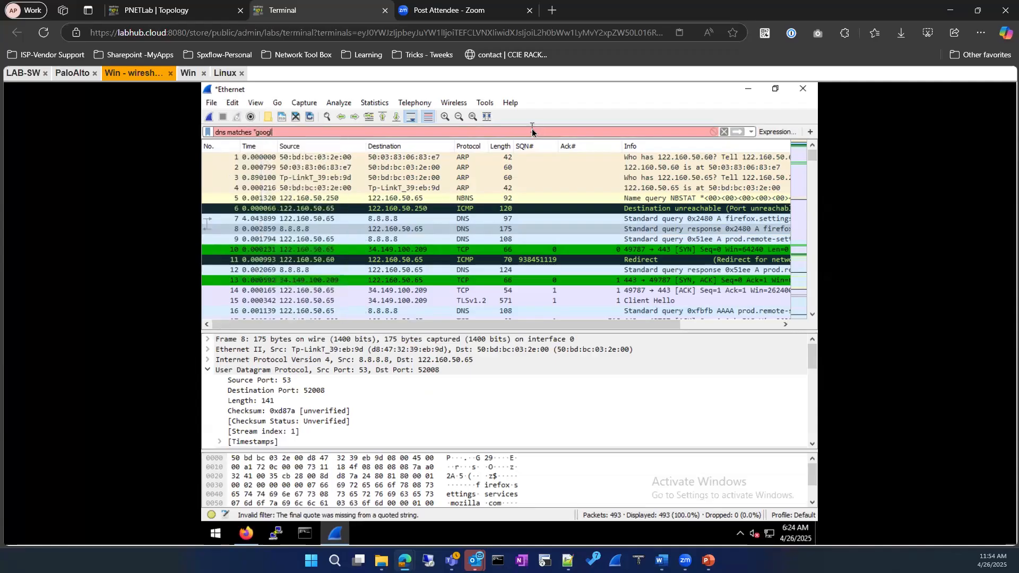
text(e")
key(Return)
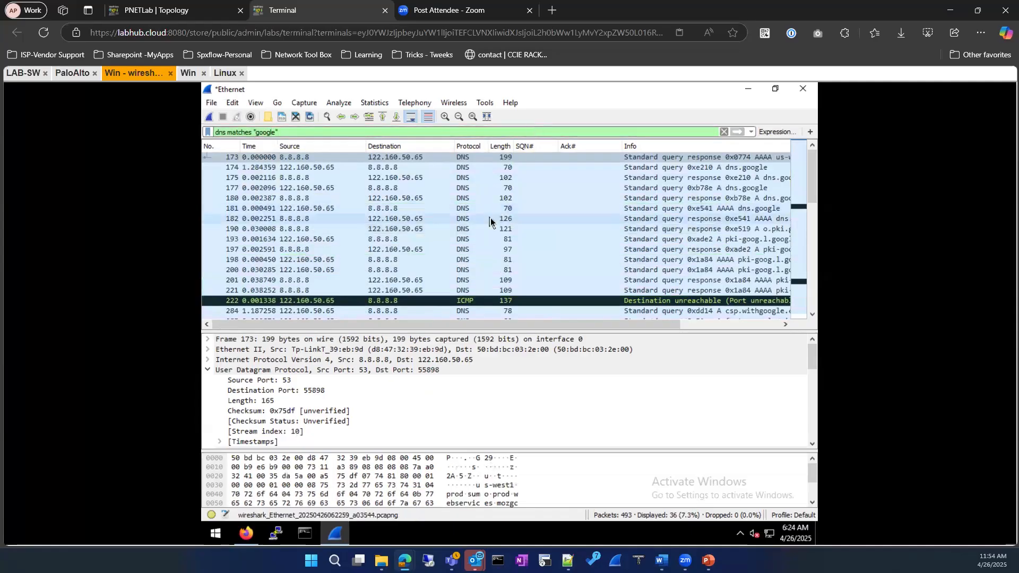
Apply a UDP conversation filter based on the first matching DNS response, packet 173.
right_click(340, 157)
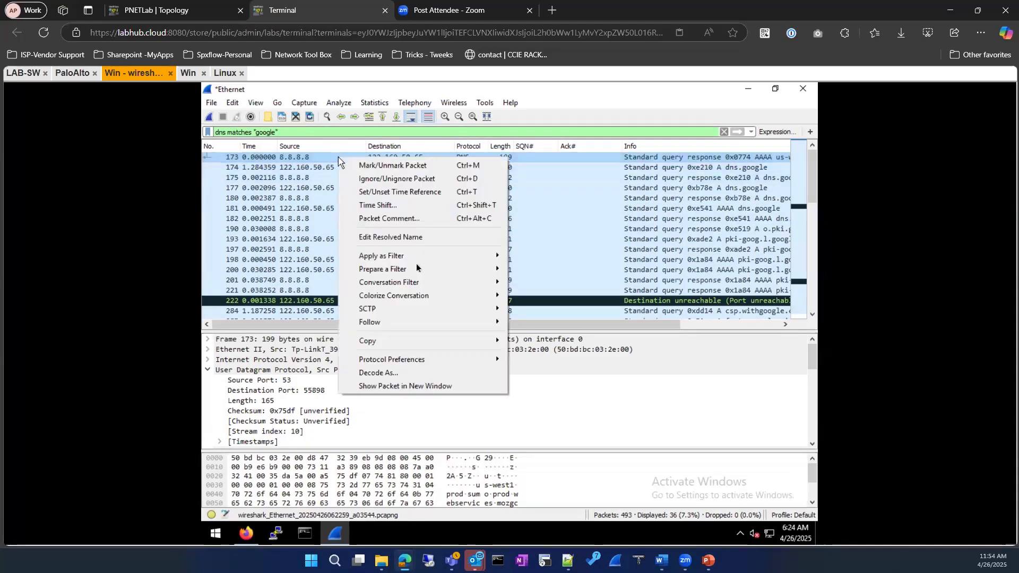
mouse_move(426, 282)
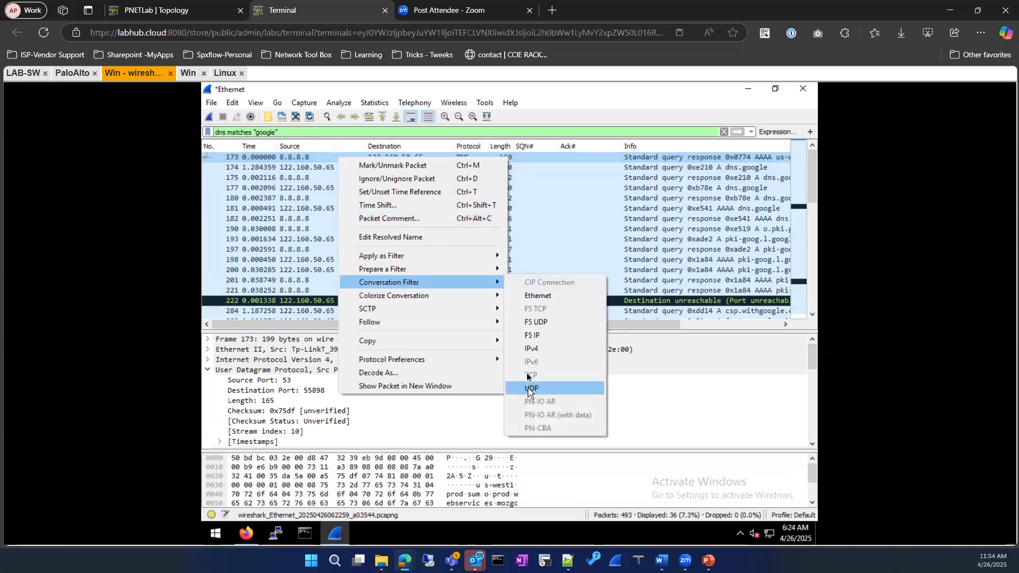
click(530, 388)
click(354, 158)
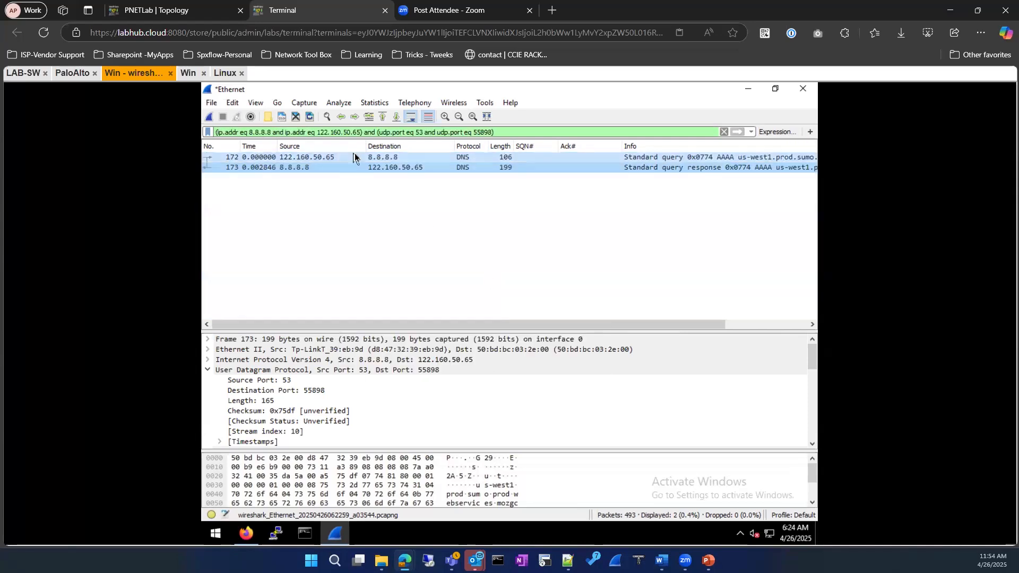
Examine the Queries and Authoritative nameservers details of response packet 173, including the SOA record's fields.
click(366, 168)
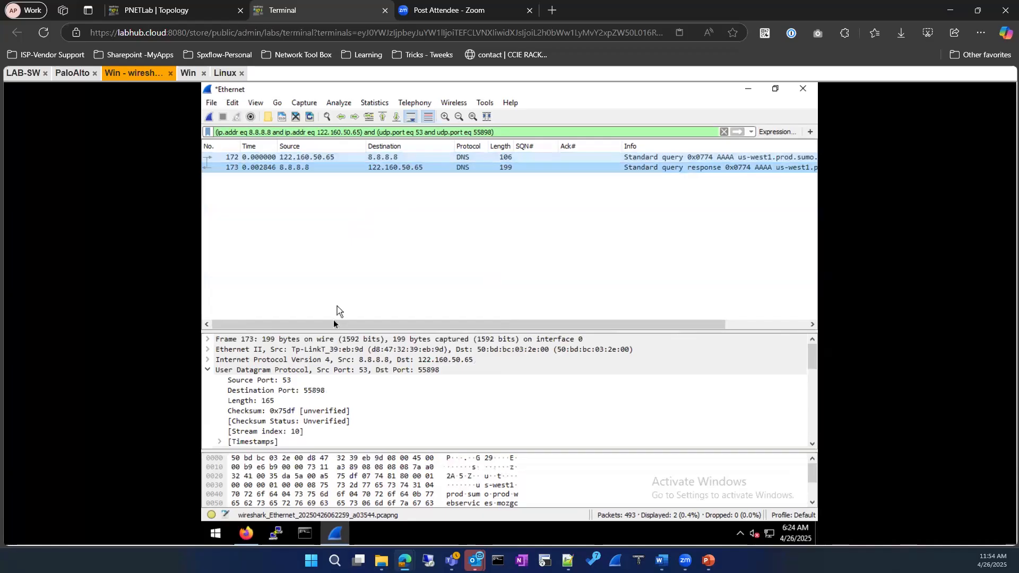
scroll(480, 325, right, 3)
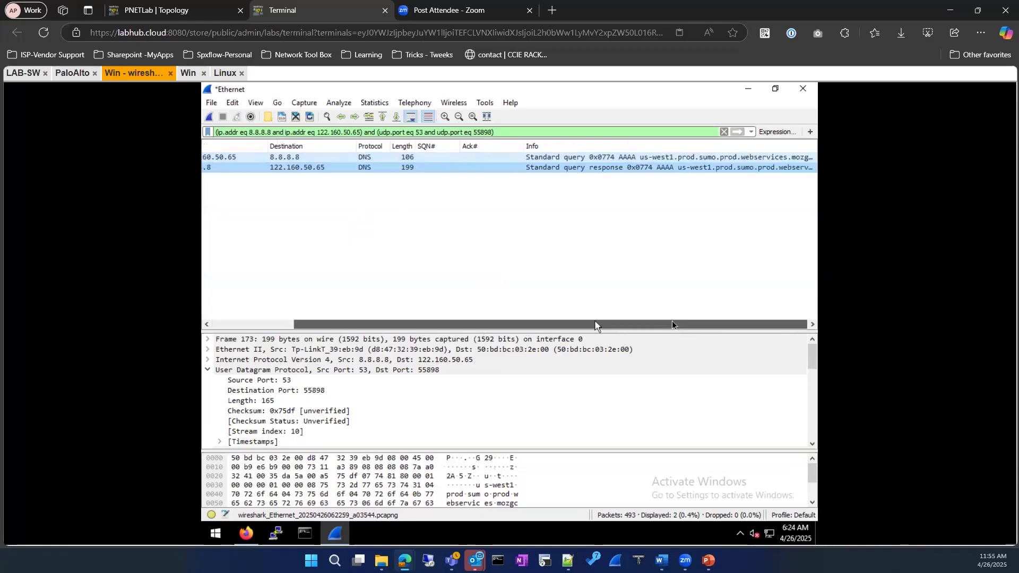
scroll(308, 322, left, 3)
scroll(305, 403, down, 10)
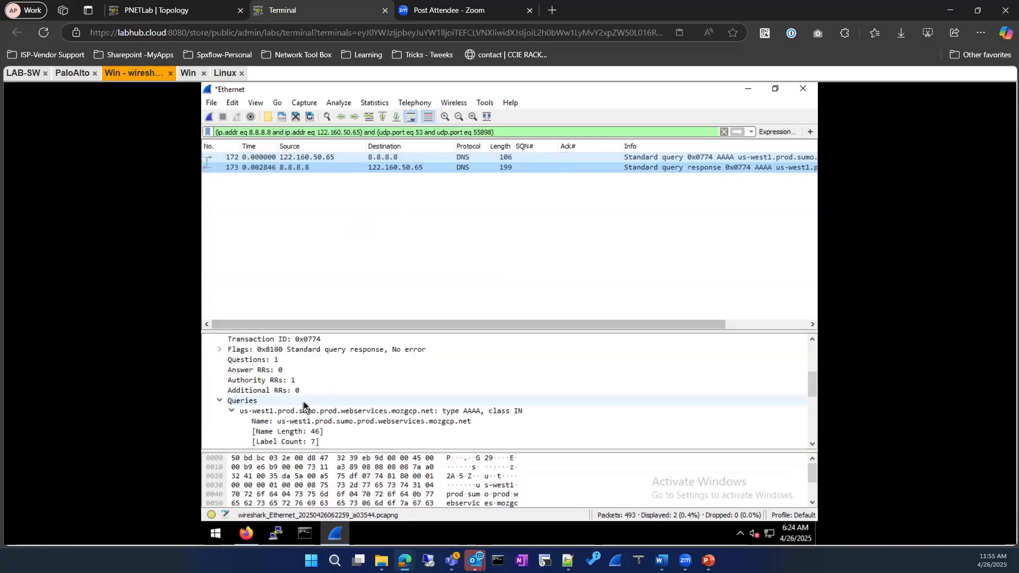
click(239, 133)
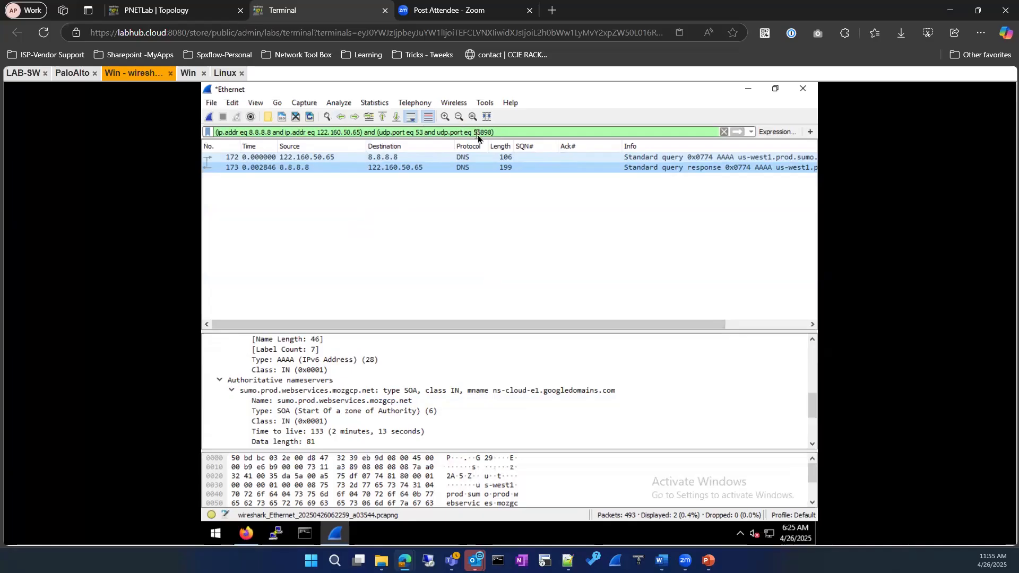
scroll(363, 378, down, 3)
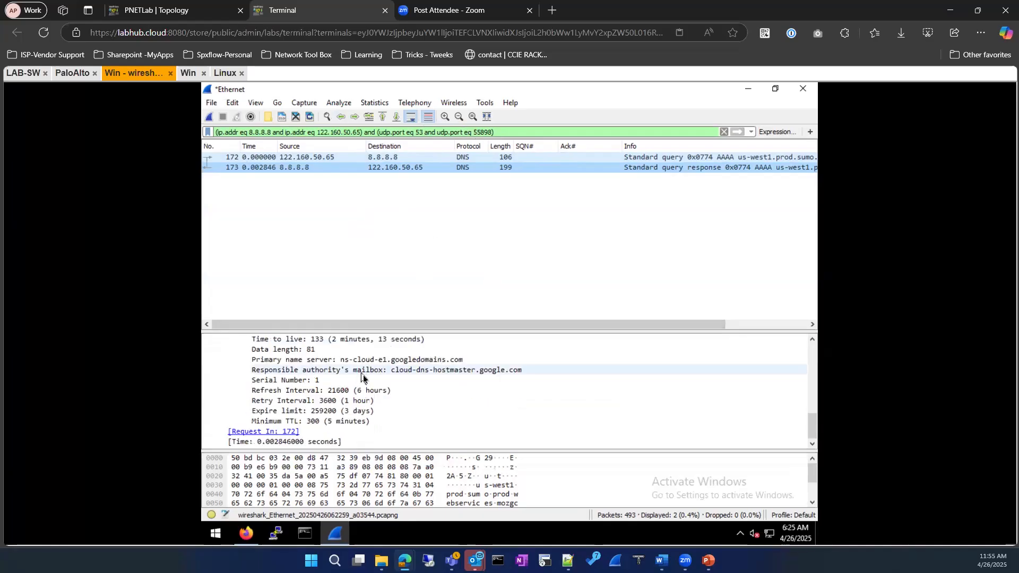
scroll(287, 402, up, 4)
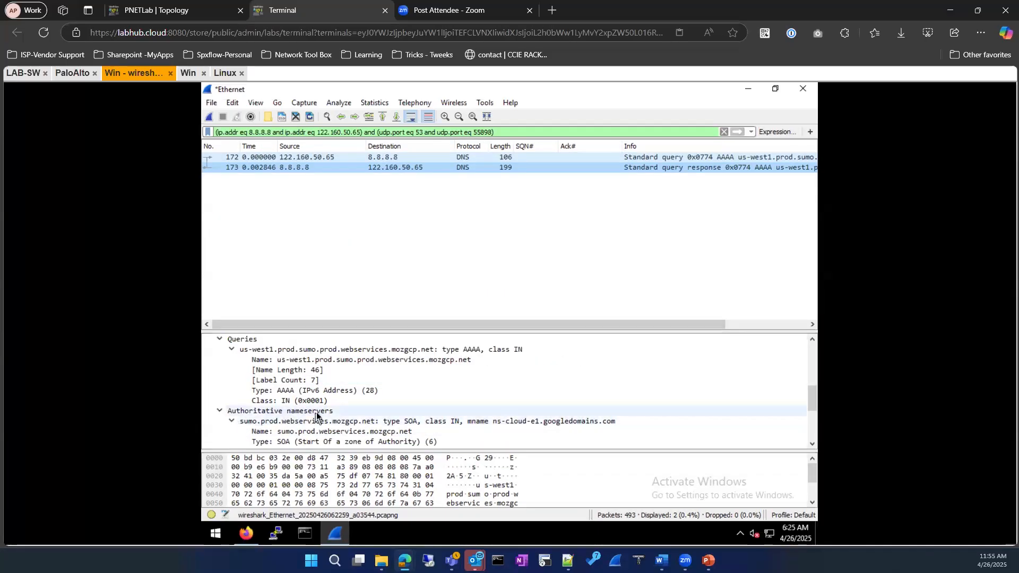
scroll(316, 415, up, 2)
scroll(319, 411, up, 4)
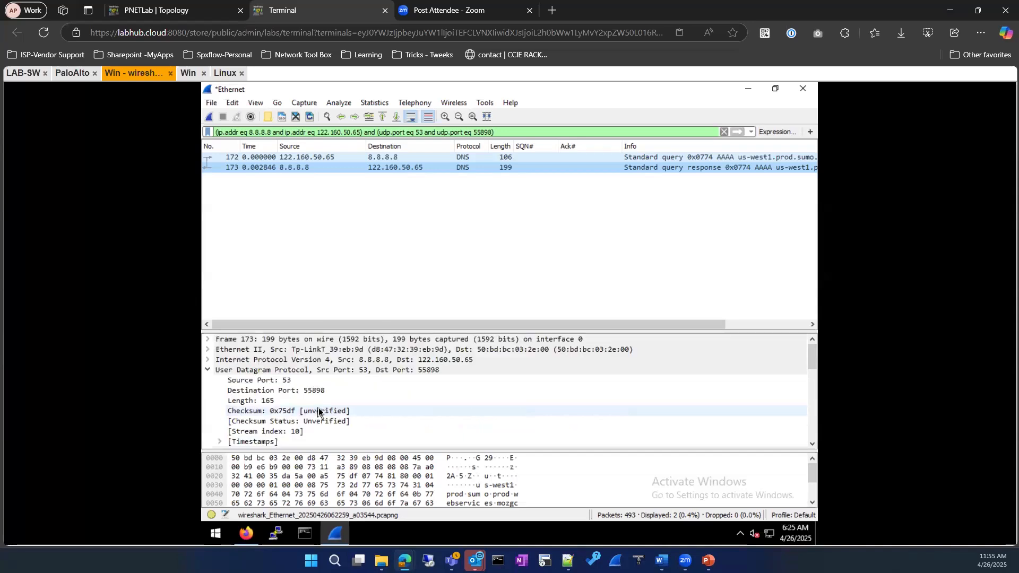
Expand the Flags of packet 173's DNS response and examine the individual flag bits and remaining record details.
scroll(318, 410, down, 3)
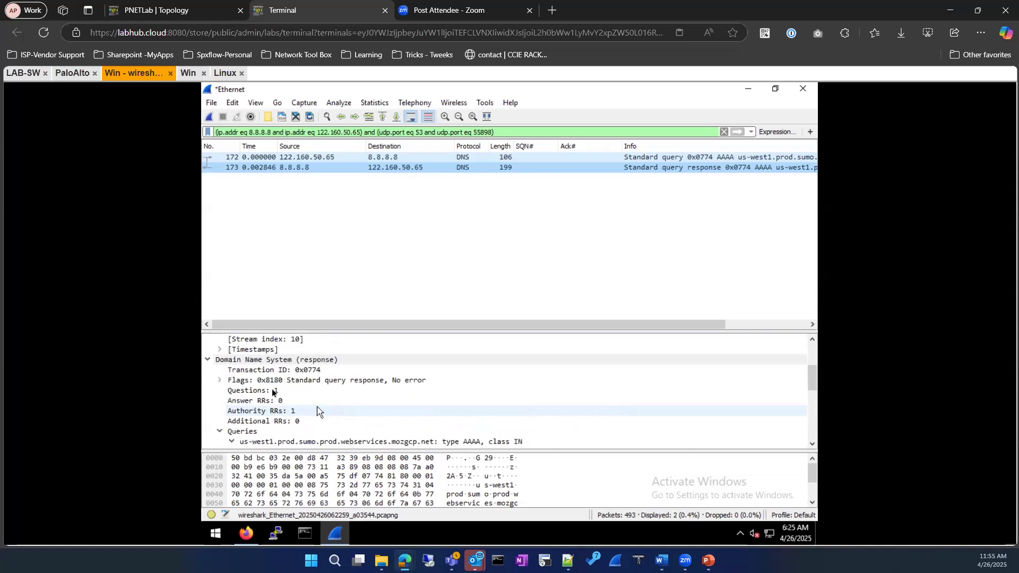
click(221, 381)
scroll(263, 389, down, 5)
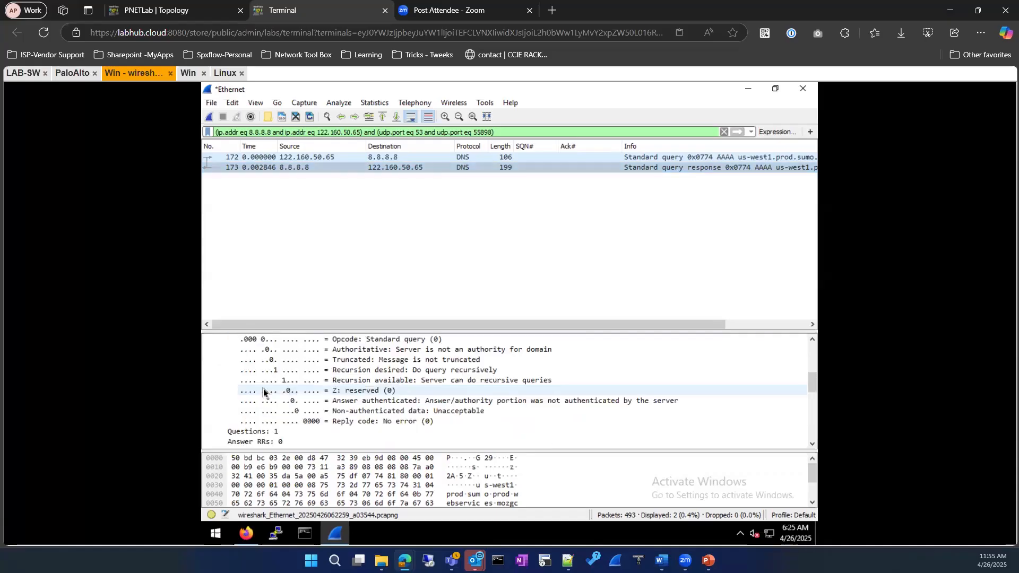
scroll(263, 387, down, 5)
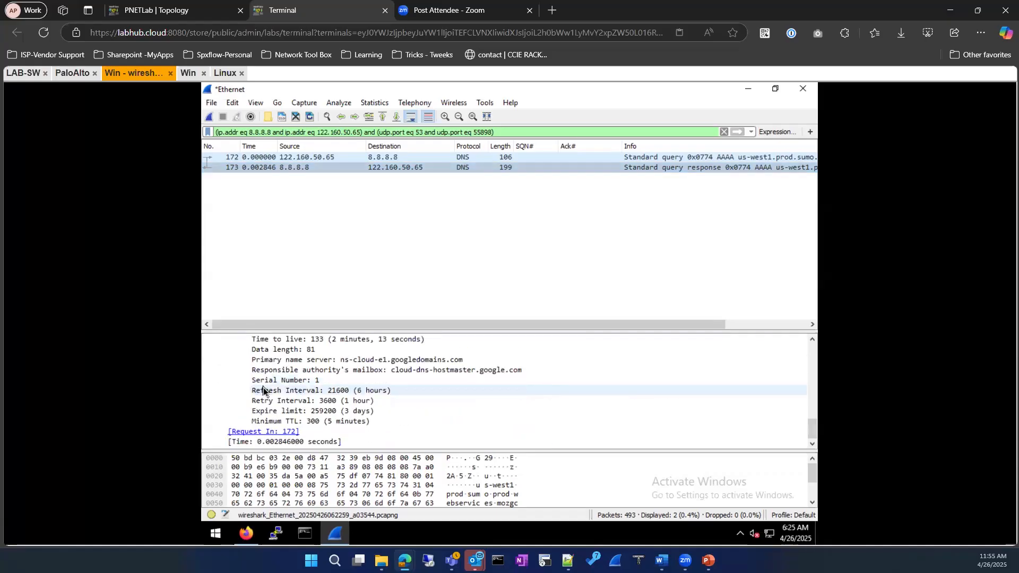
Clear the conversation filter and reapply the display filter dns matches "google".
click(724, 132)
text(dns)
key(Down)
key(Return)
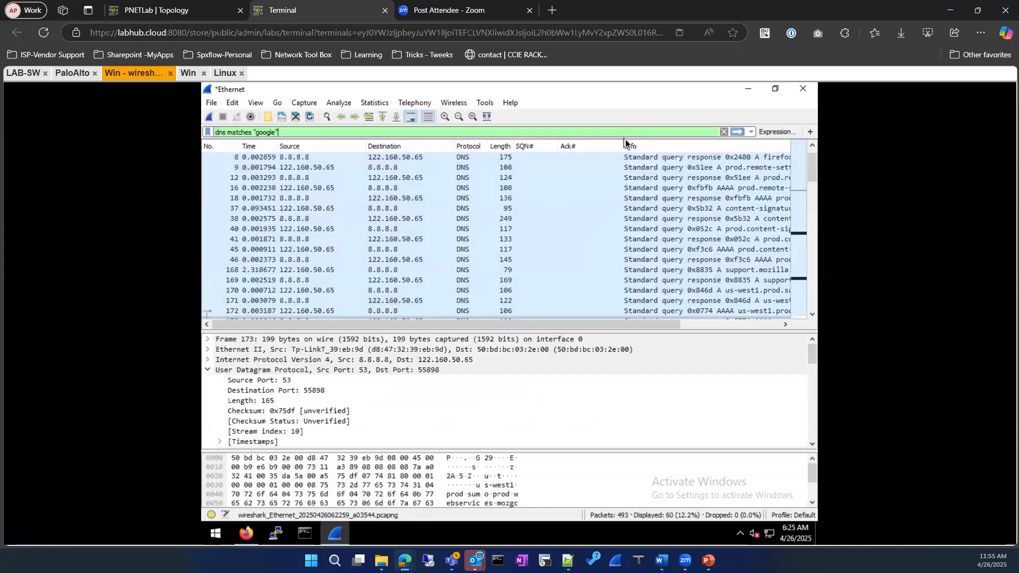
key(Return)
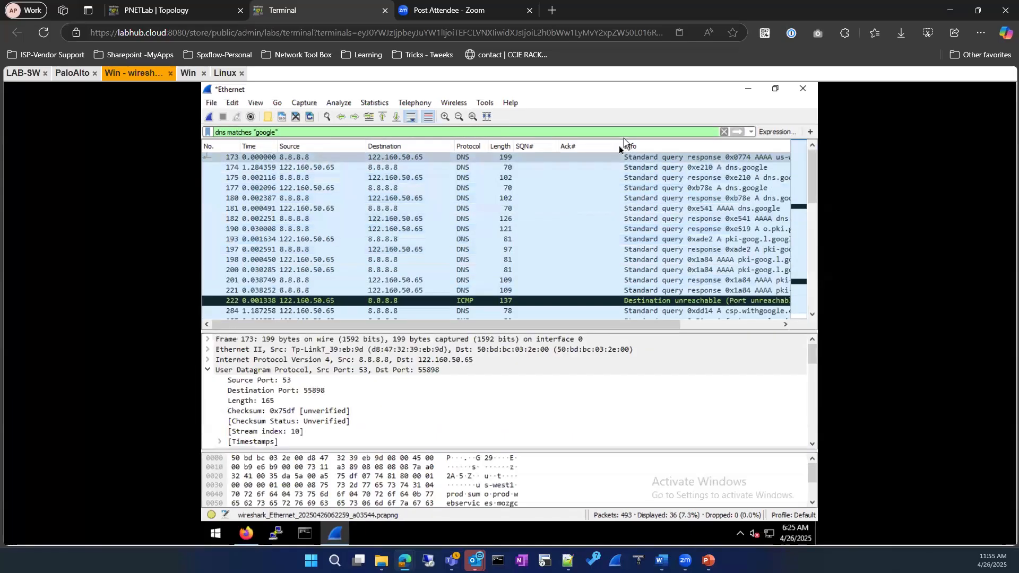
Select the dns.google query in packet 174, then examine the flags, Queries and Answers of its response, packet 175.
click(447, 169)
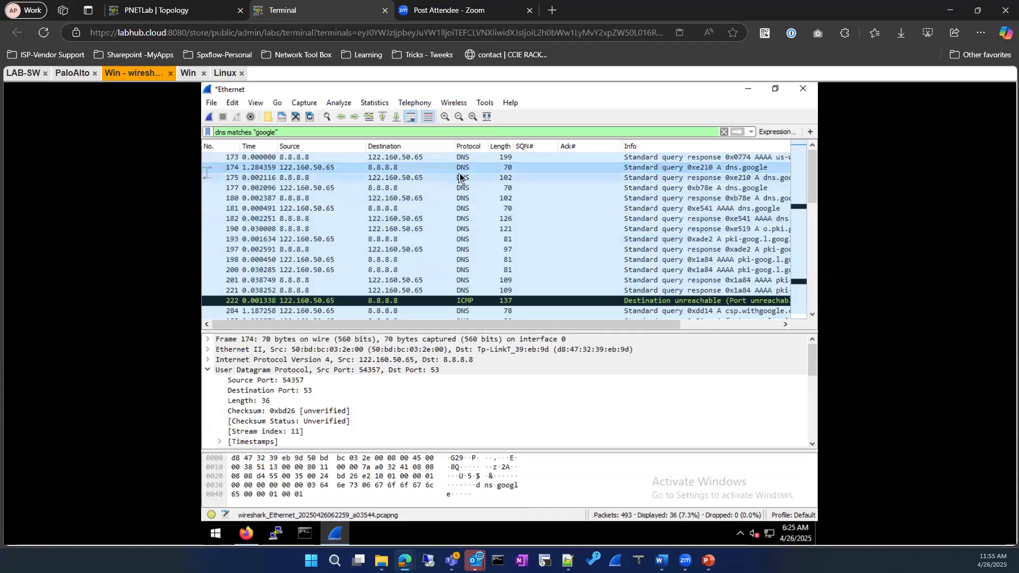
click(449, 179)
drag(428, 321, 345, 311)
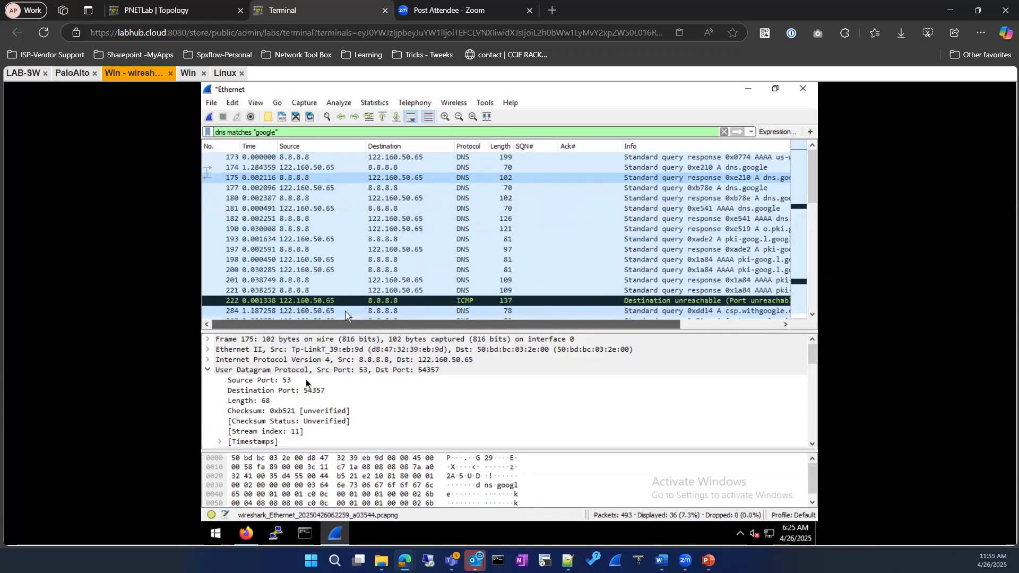
scroll(296, 383, down, 2)
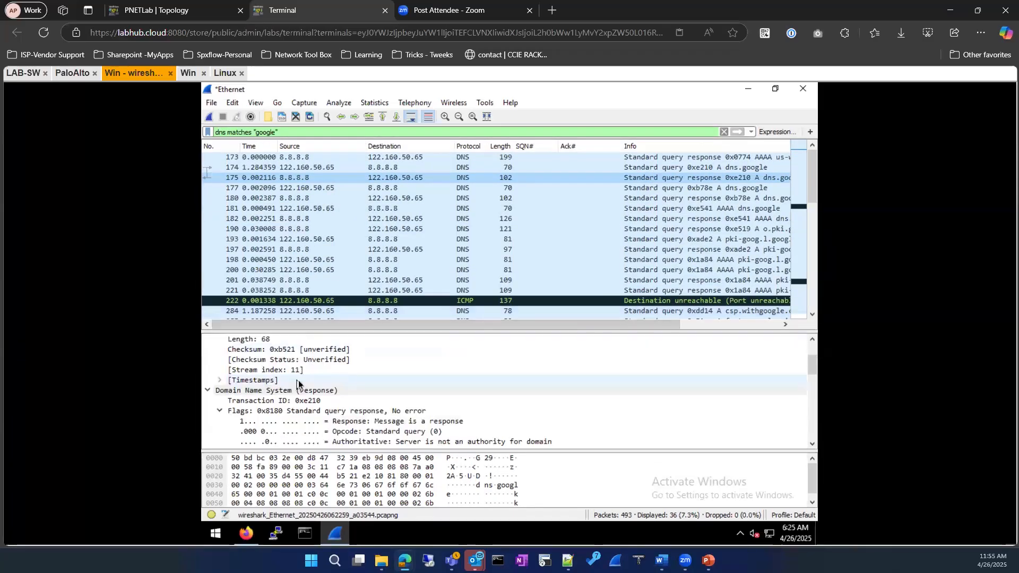
scroll(297, 383, down, 4)
scroll(297, 380, down, 1)
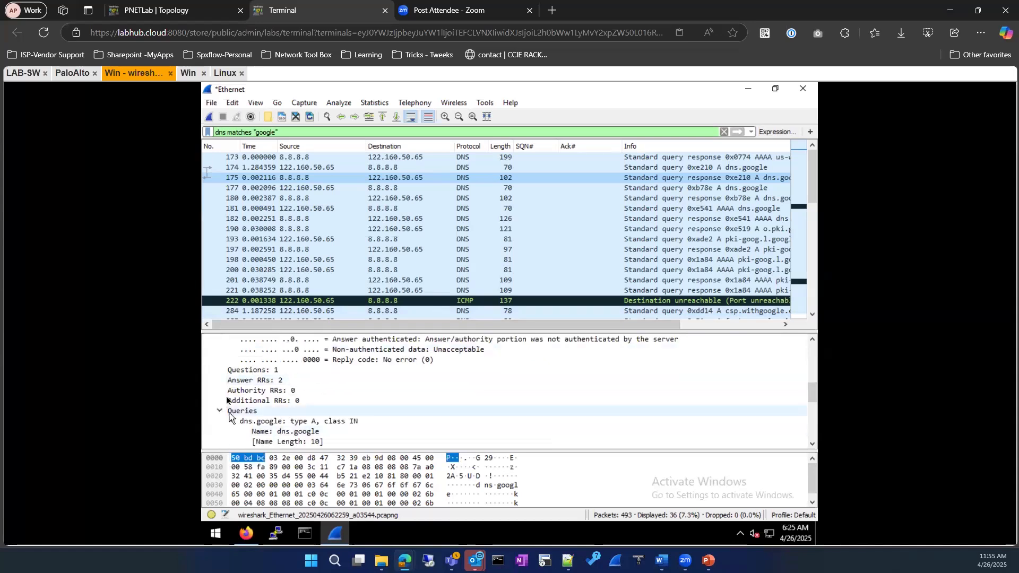
scroll(228, 395, down, 1)
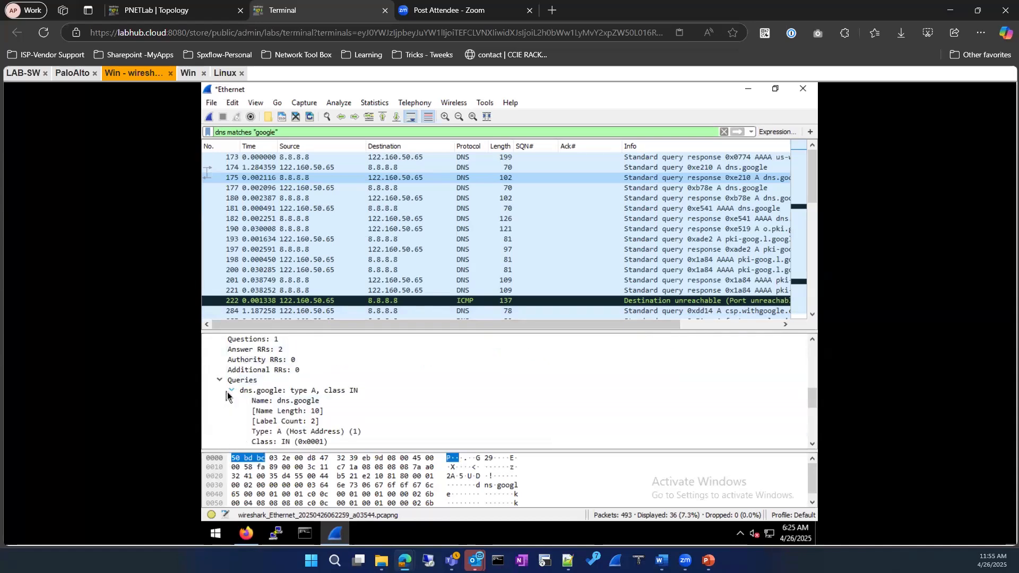
scroll(227, 395, down, 3)
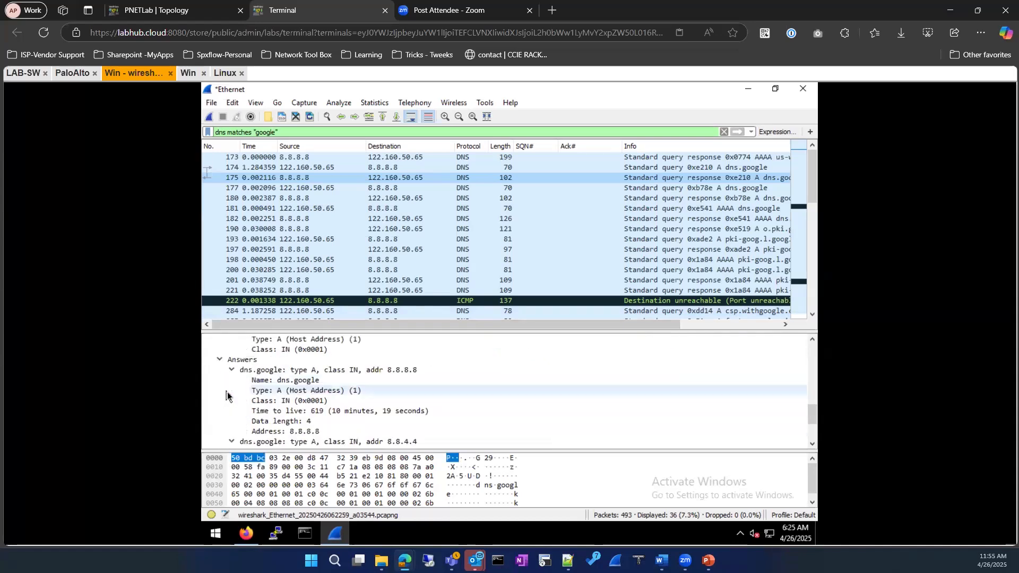
Filter the packet list to the UDP conversation between 8.8.8.8 and 122.160.50.65 that packet 175 belongs to.
click(316, 365)
scroll(315, 369, down, 1)
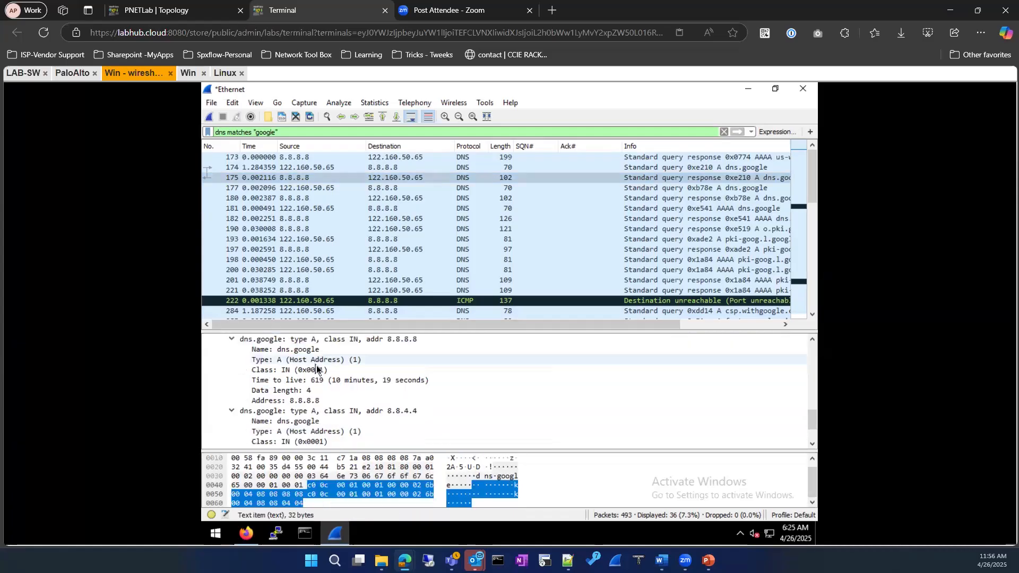
right_click(376, 180)
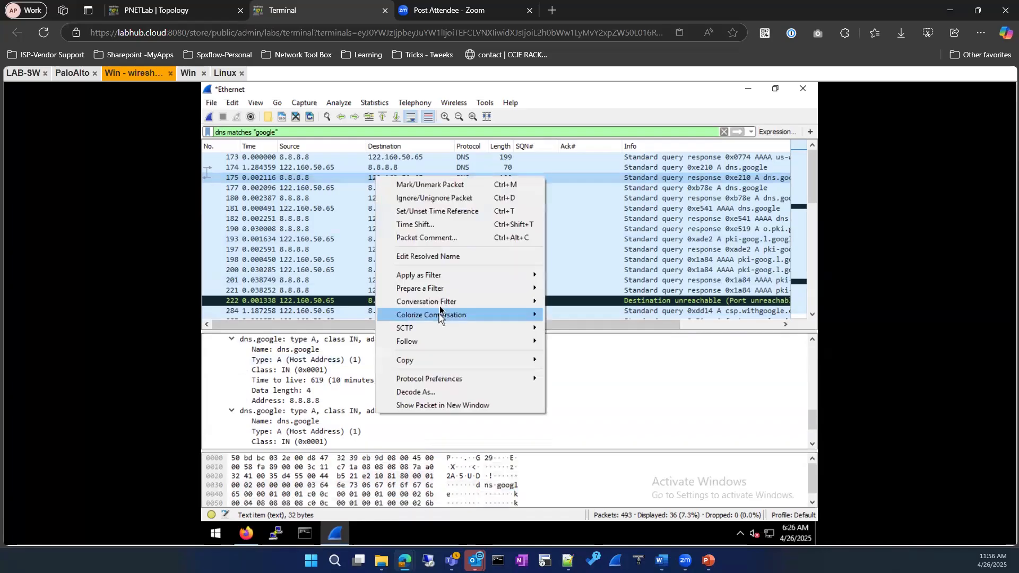
mouse_move(446, 328)
click(568, 408)
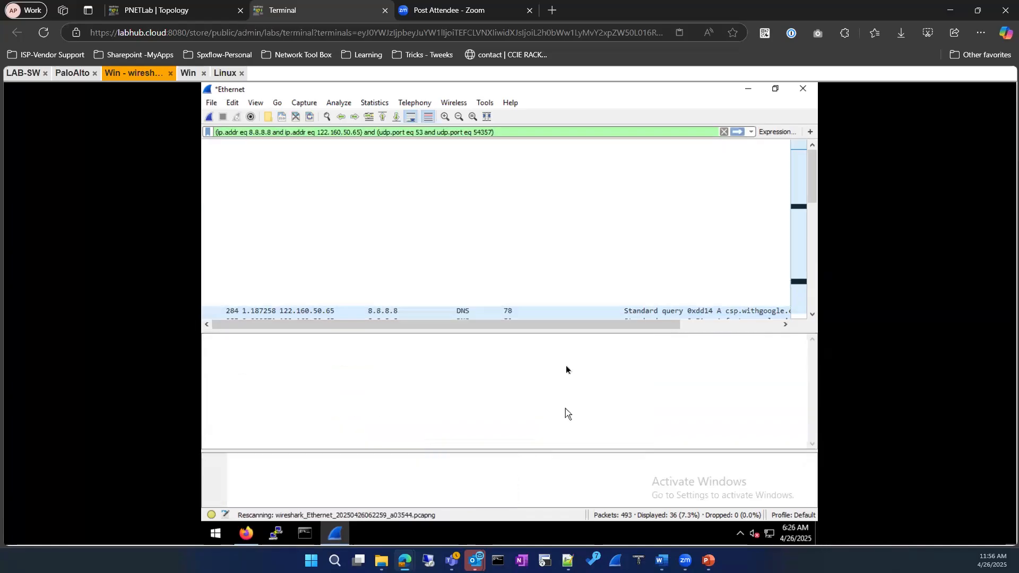
drag(468, 325, 287, 314)
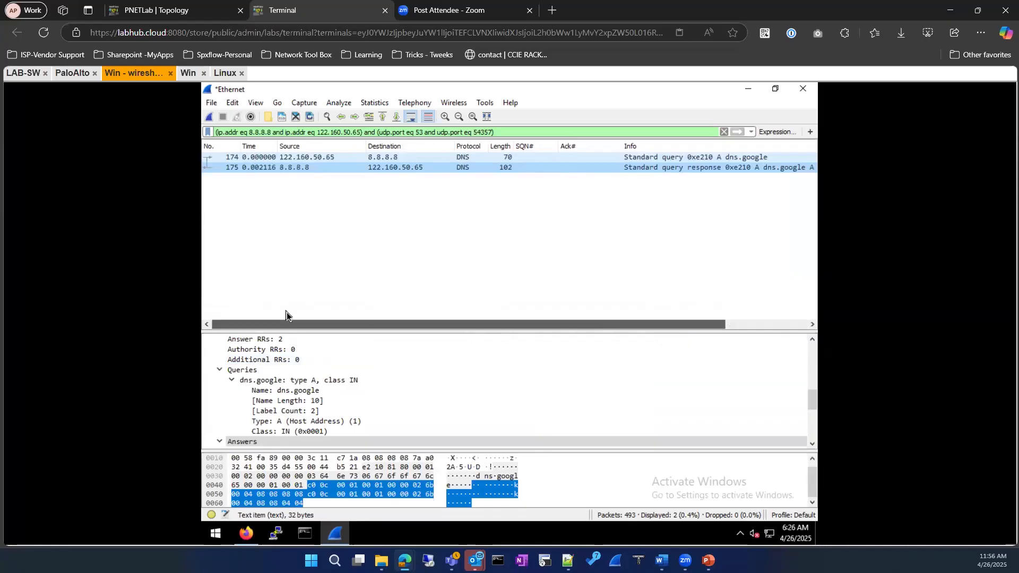
Compare the source and destination addresses of query packet 174 and response packet 175.
click(305, 158)
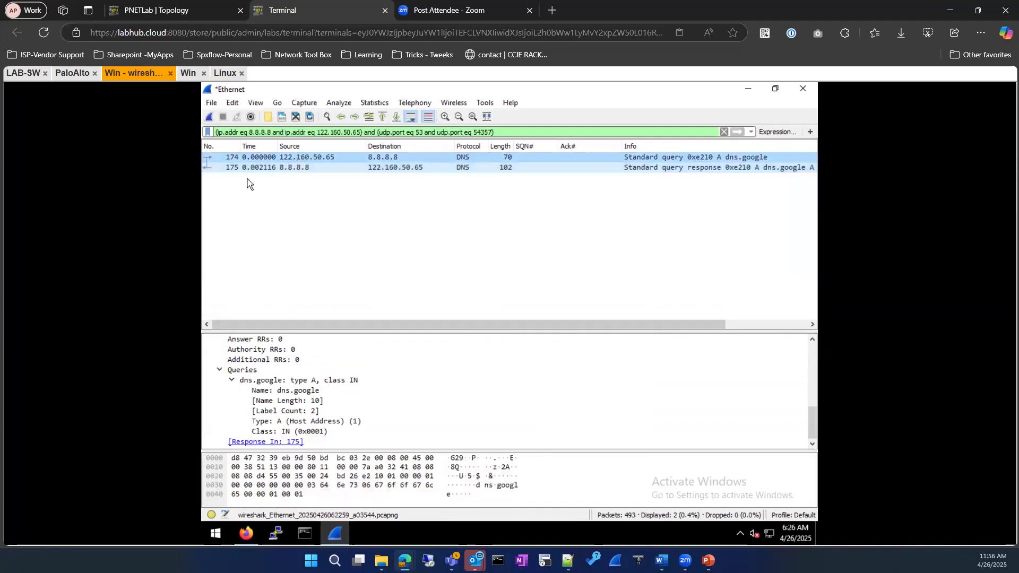
mouse_move(325, 154)
mouse_down()
mouse_move(347, 144)
mouse_move(445, 144)
mouse_up()
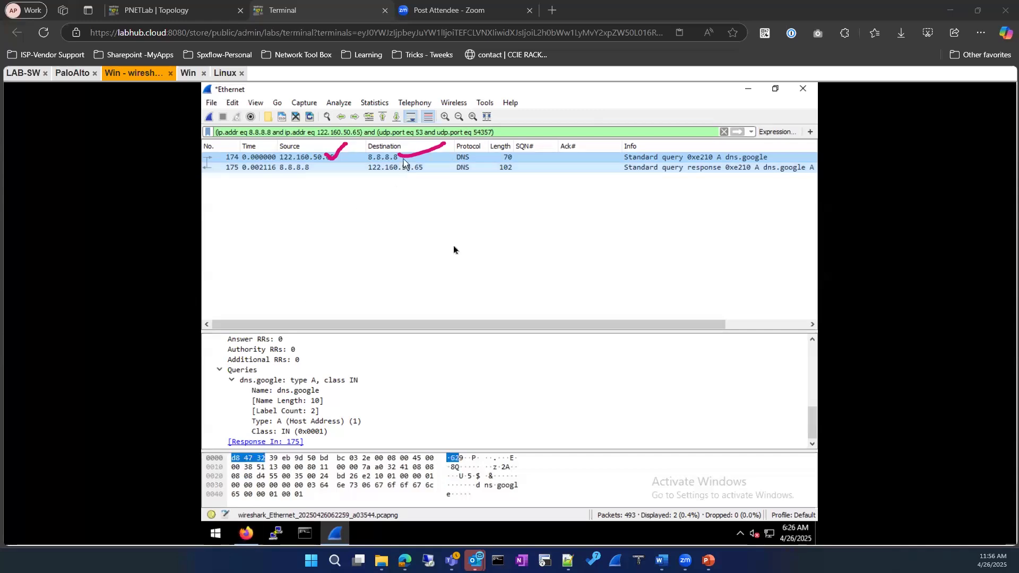
mouse_move(366, 323)
mouse_down()
mouse_move(442, 322)
mouse_move(359, 323)
mouse_up()
click(291, 169)
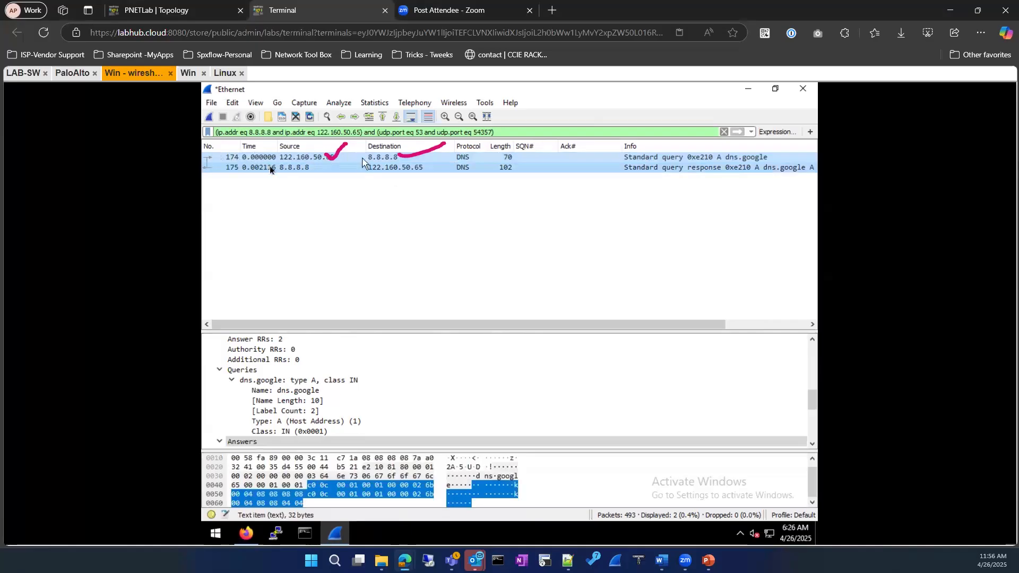
Examine packet 175's query, both dns.google answer records and the time between the query and the response.
scroll(254, 419, down, 5)
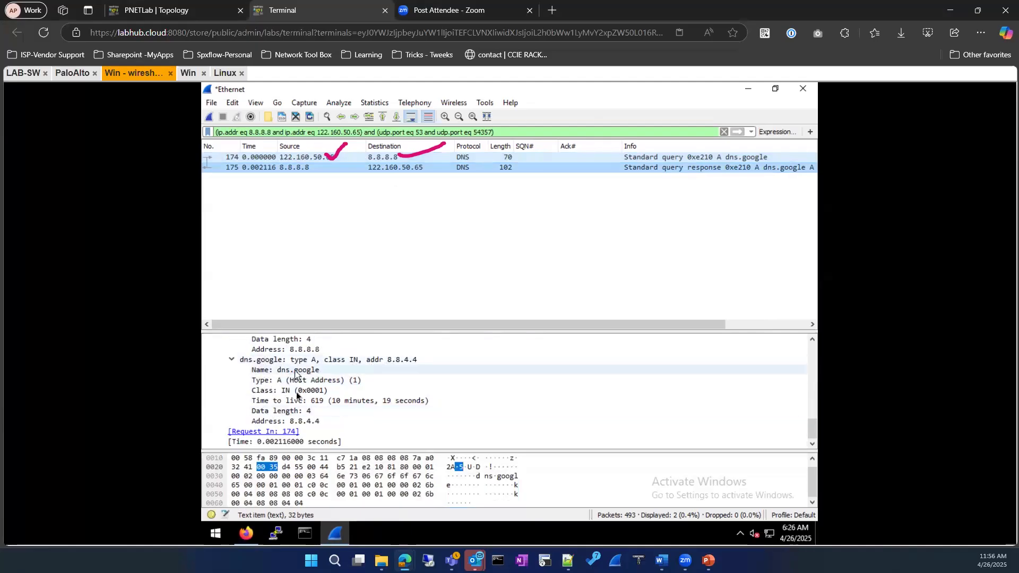
scroll(281, 351, up, 2)
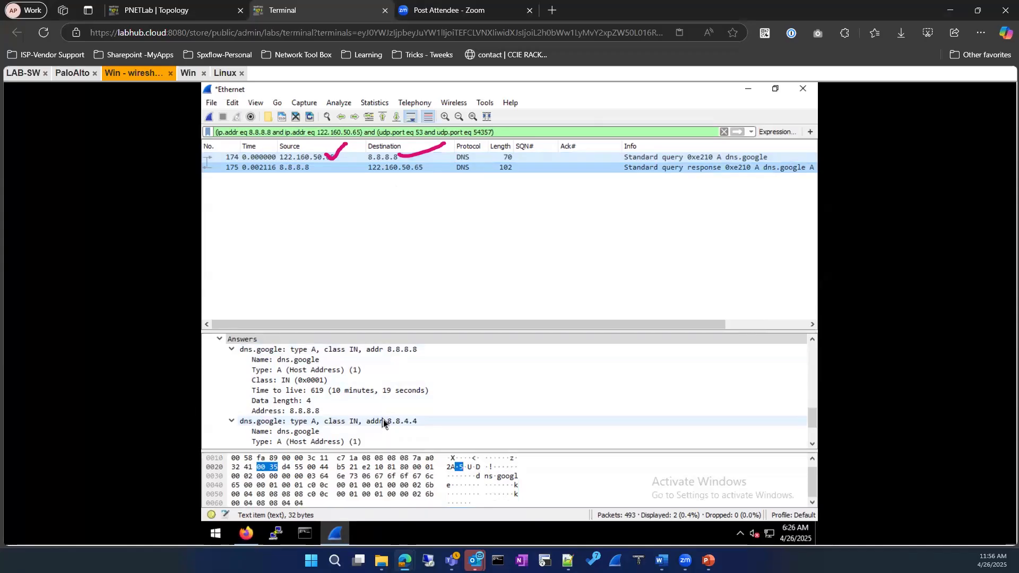
scroll(383, 419, up, 1)
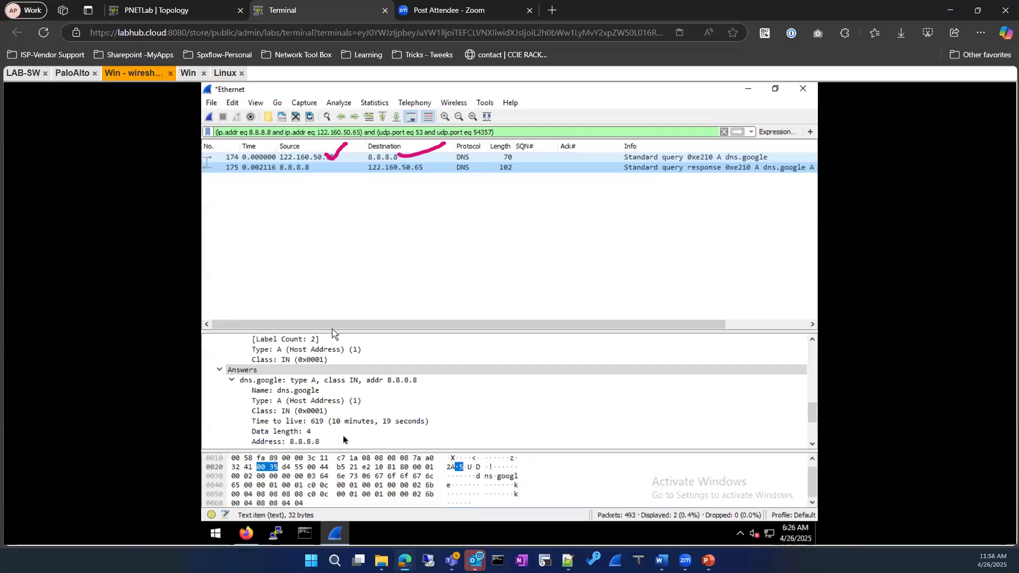
scroll(343, 435, down, 3)
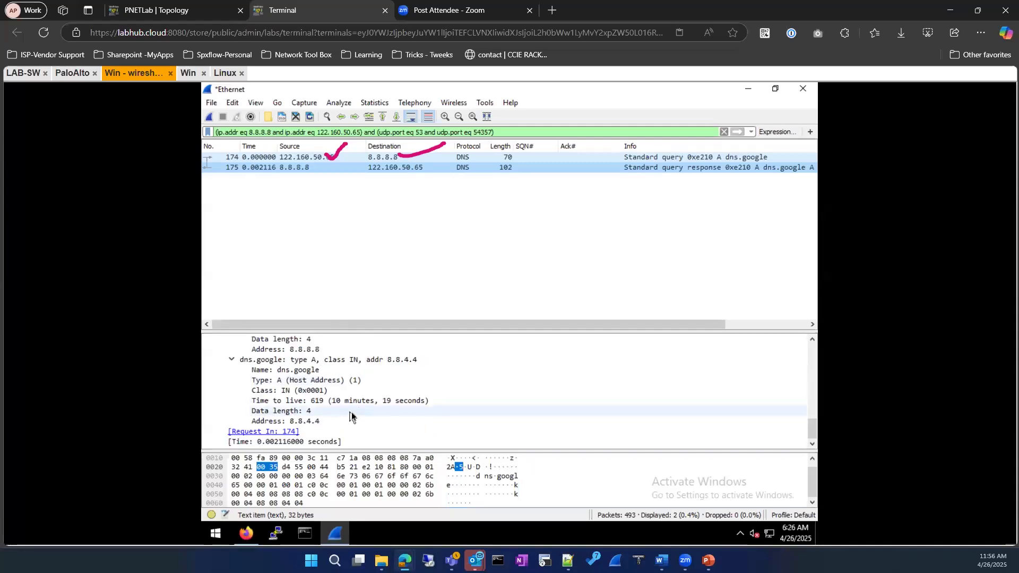
scroll(331, 422, up, 2)
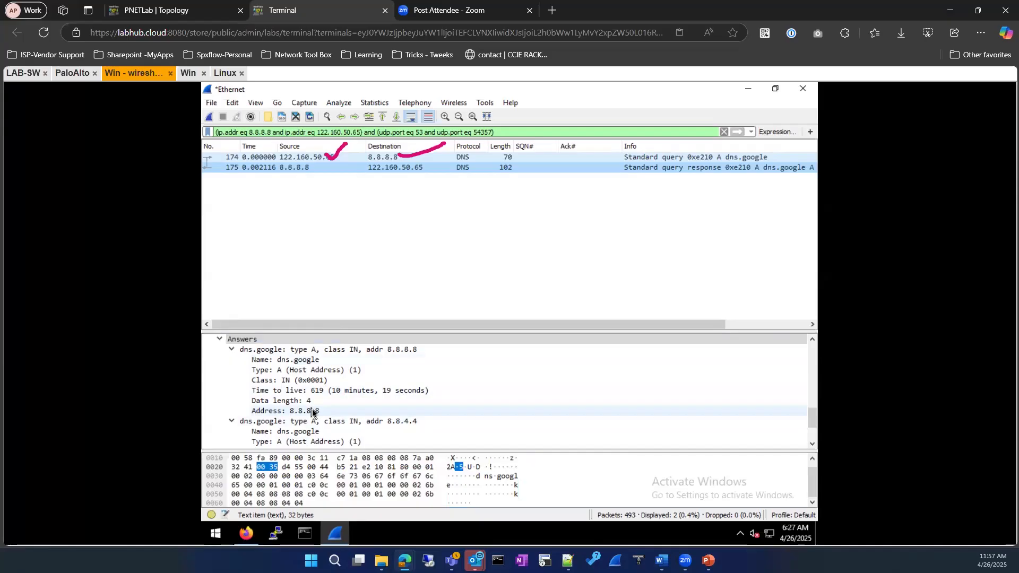
scroll(313, 412, up, 2)
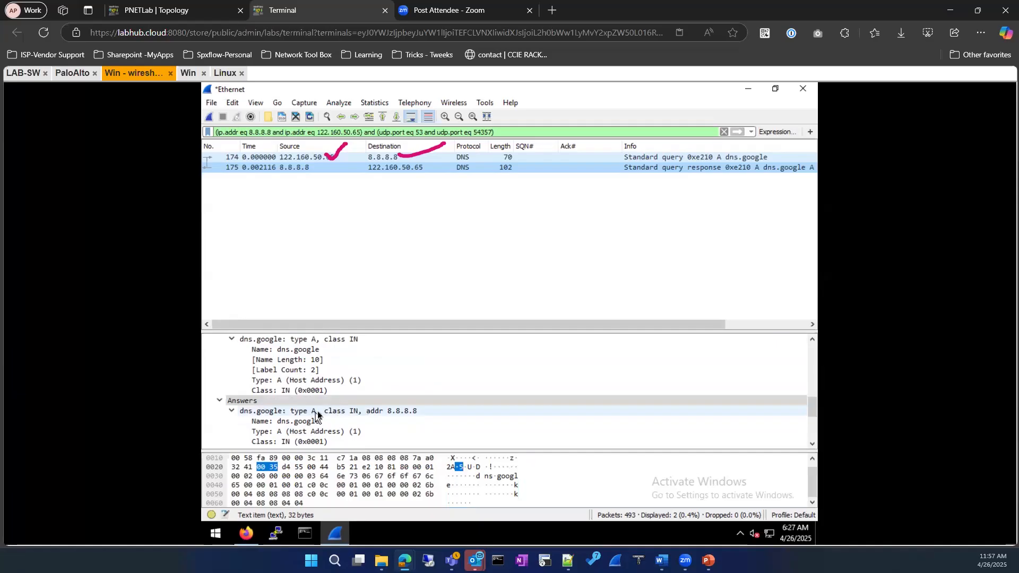
scroll(316, 414, down, 1)
scroll(319, 413, up, 2)
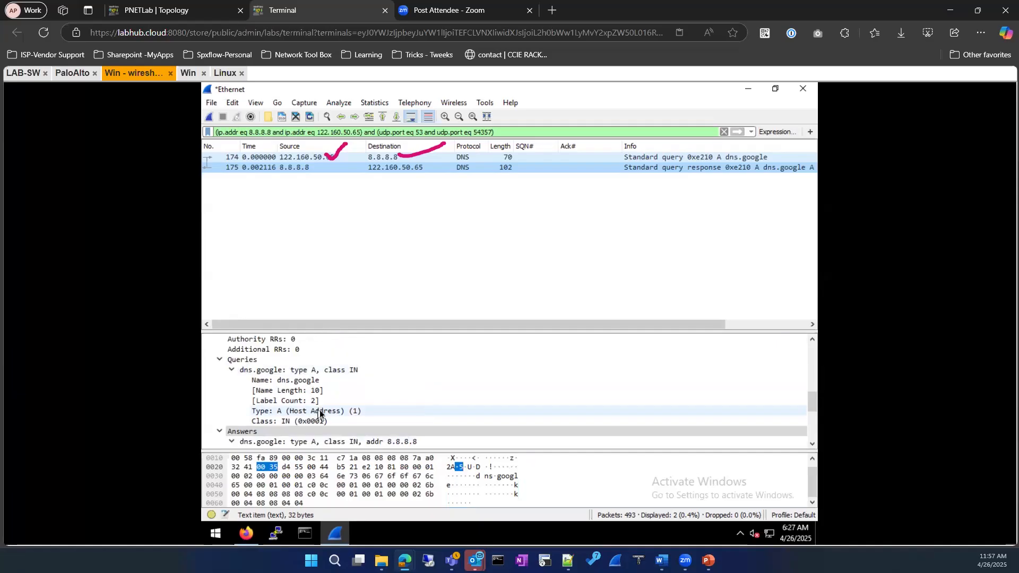
scroll(320, 410, down, 5)
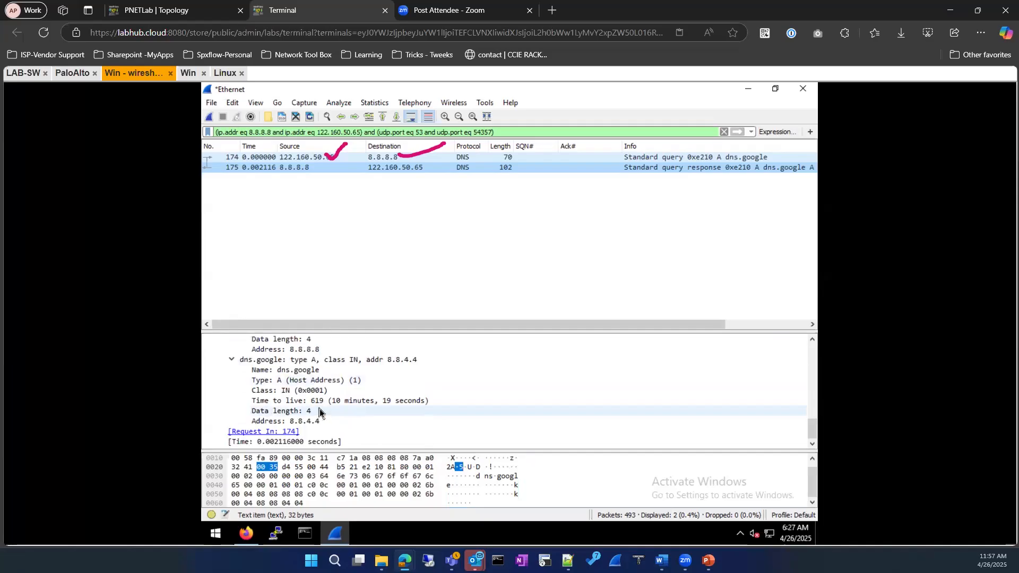
click(321, 444)
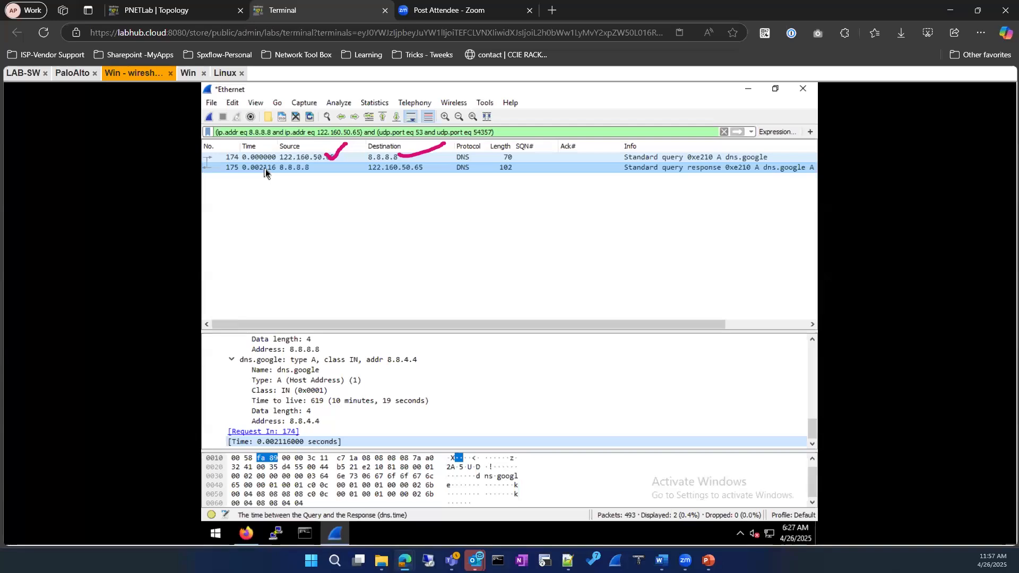
Add the Time to live field of the 8.8.4.4 answer record as a column in the packet list.
click(313, 402)
key(Up)
key(Down)
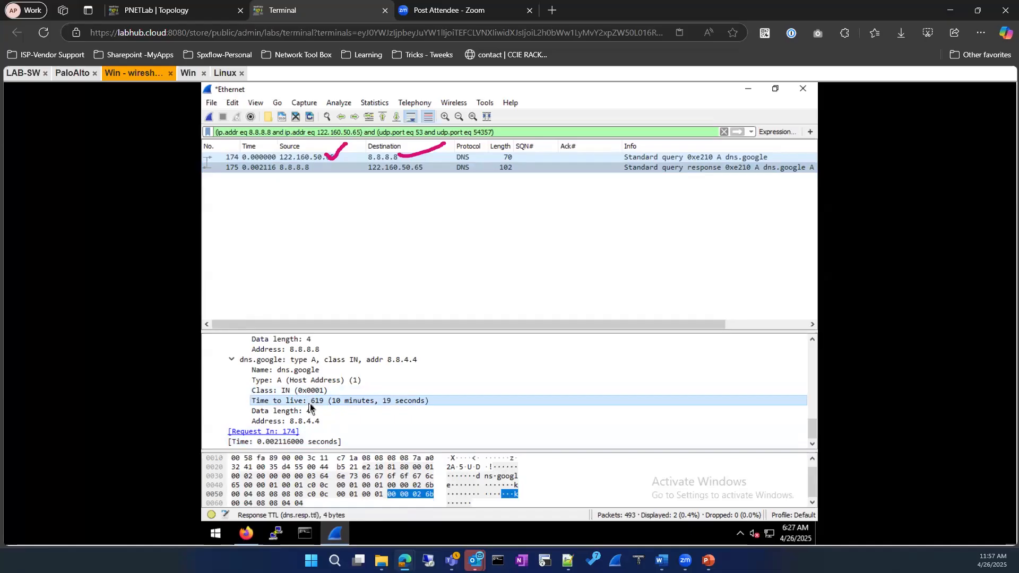
right_click(311, 406)
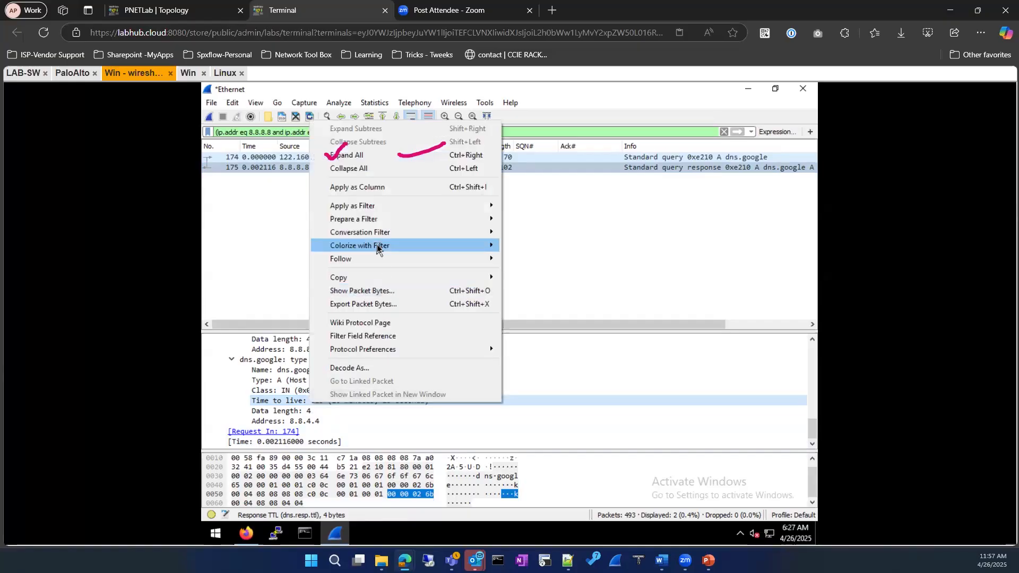
mouse_move(377, 247)
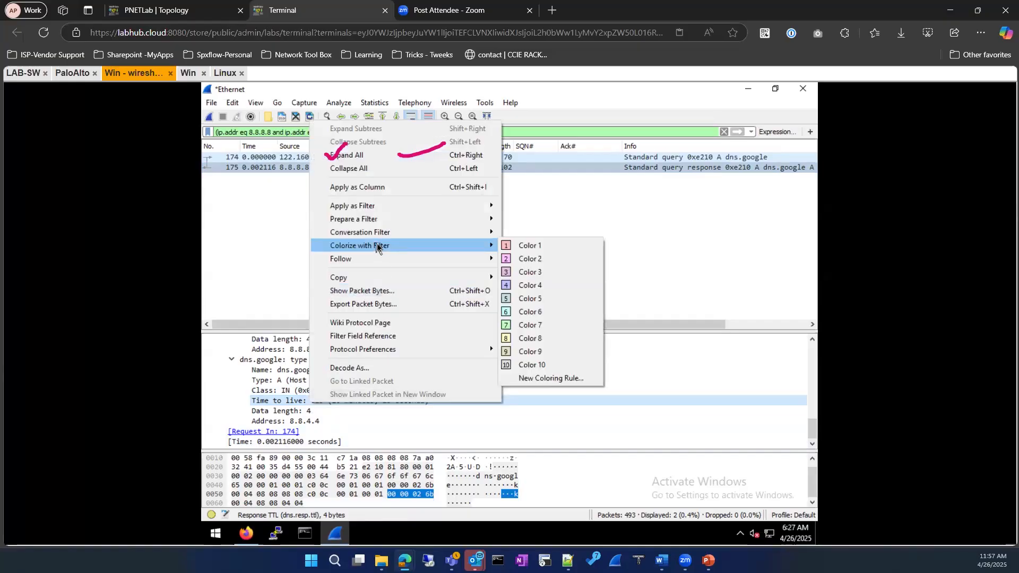
click(375, 189)
drag(623, 146, 597, 148)
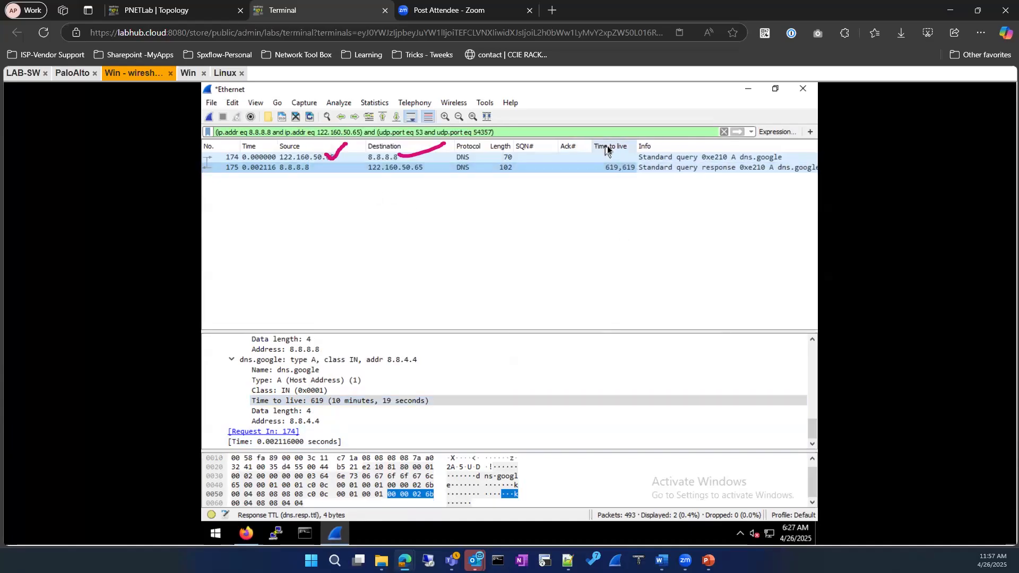
Rename the Time to live column as DNS TTL.
right_click(607, 147)
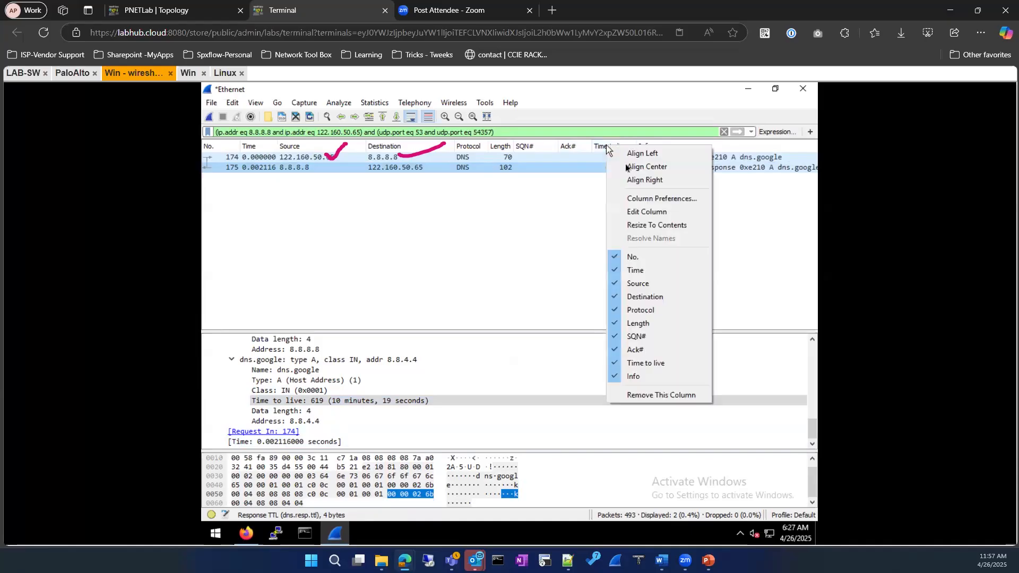
click(631, 211)
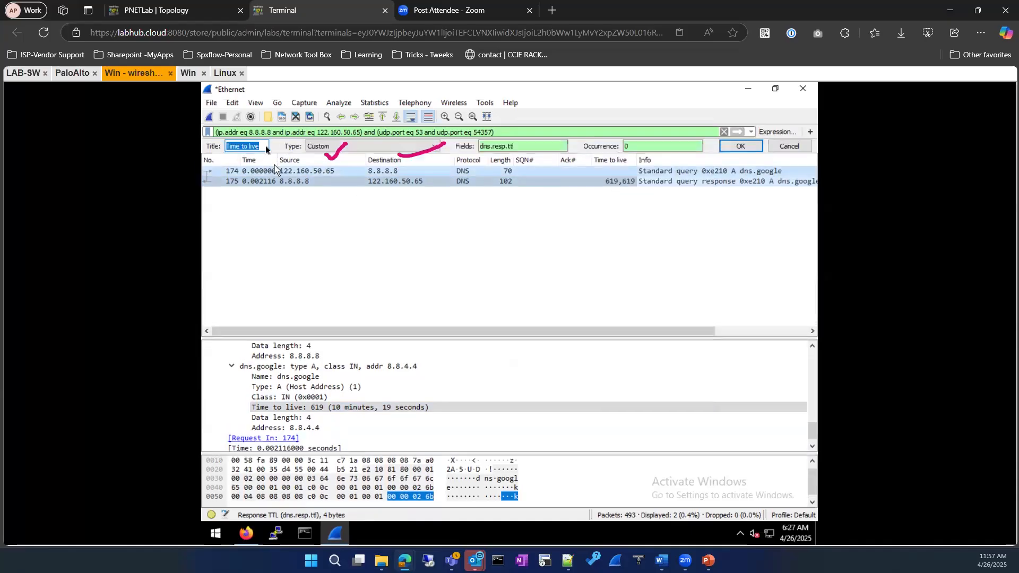
text(DNS )
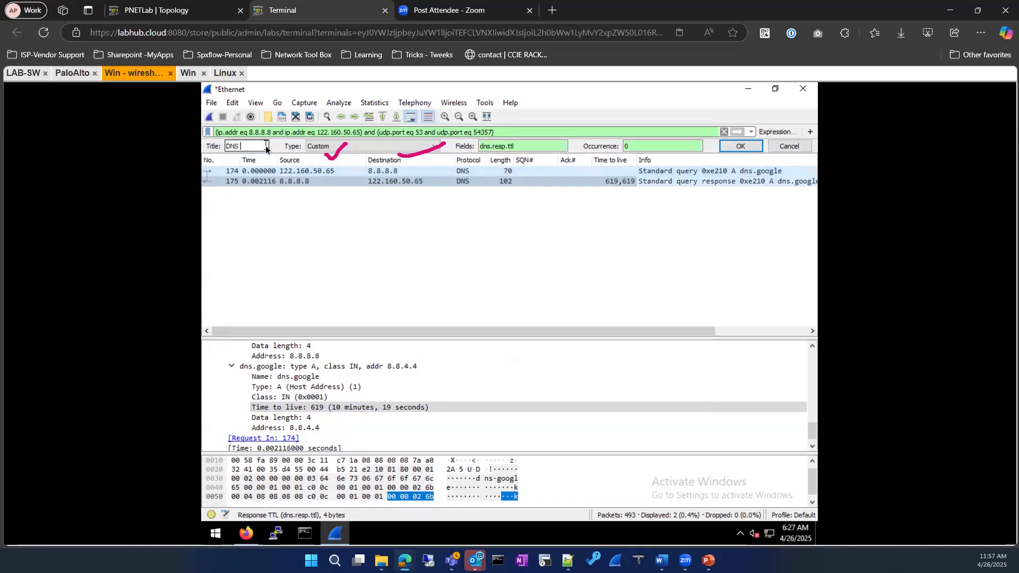
text(tim)
key(BackSpace)
key(BackSpace)
text(TTL)
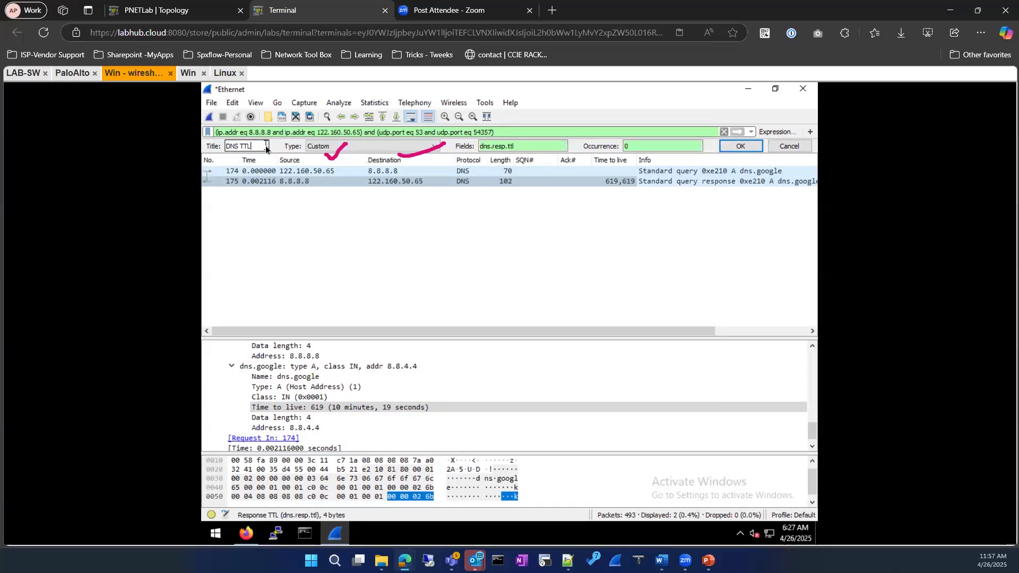
click(728, 146)
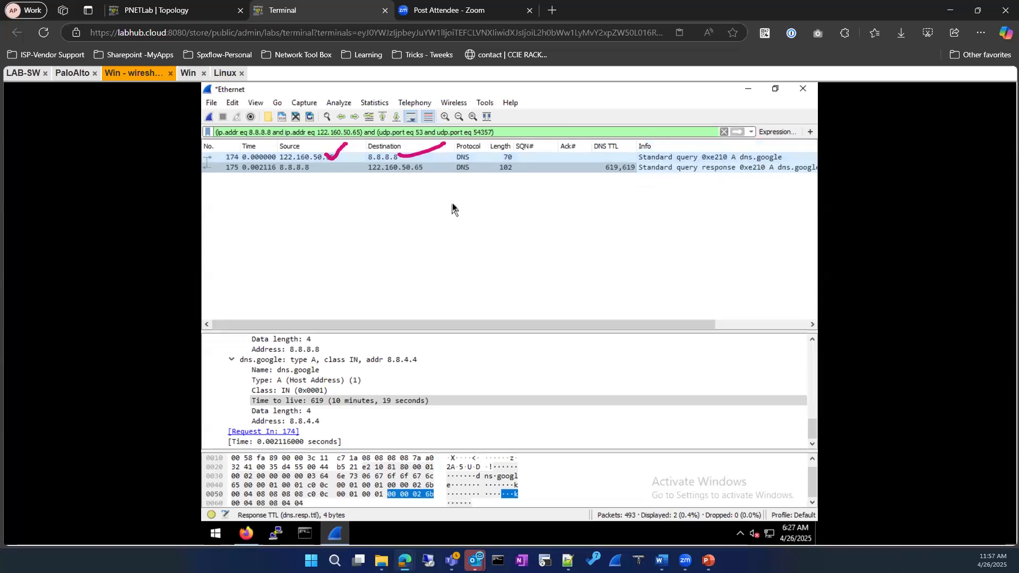
click(808, 133)
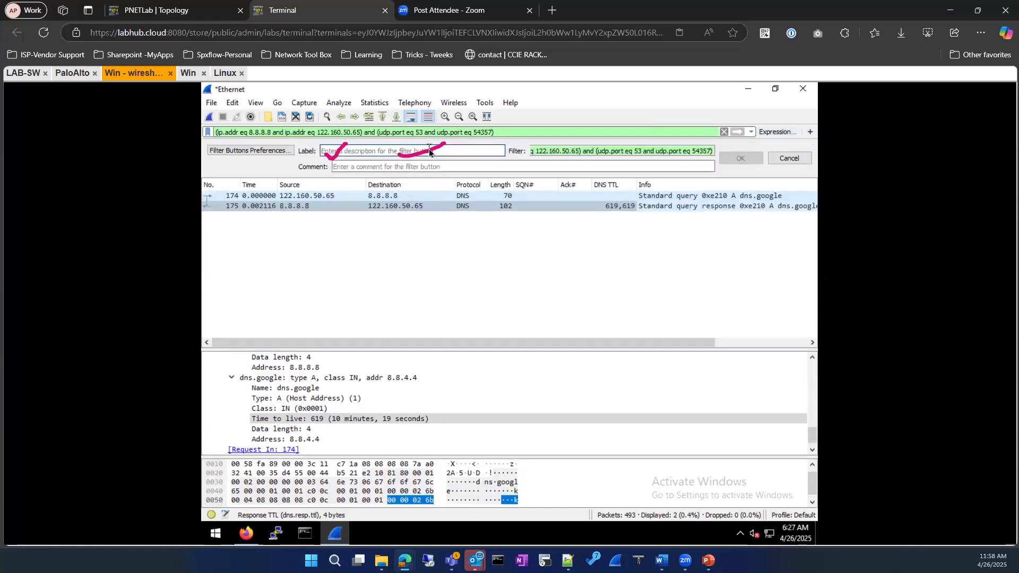
click(799, 159)
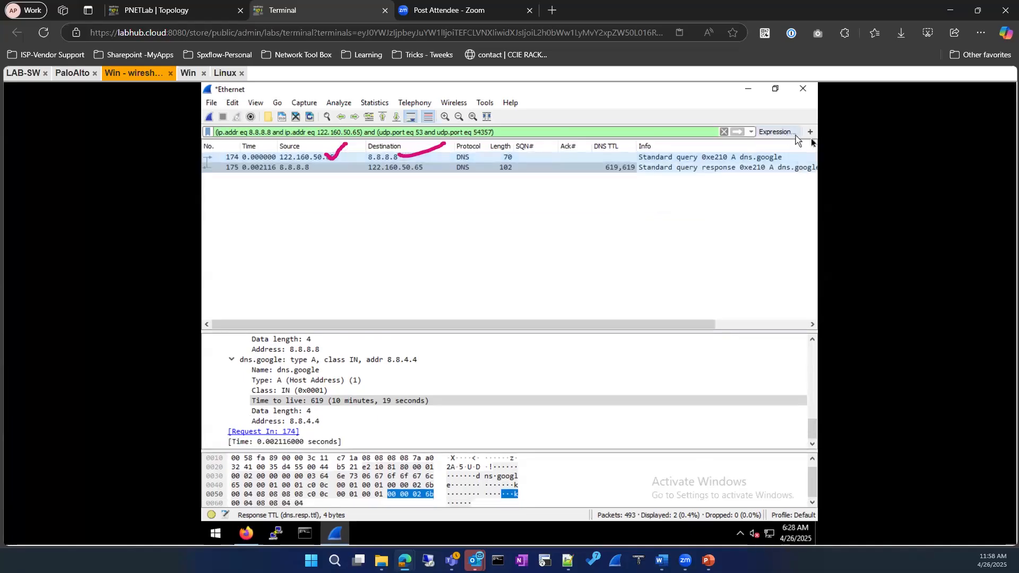
click(810, 132)
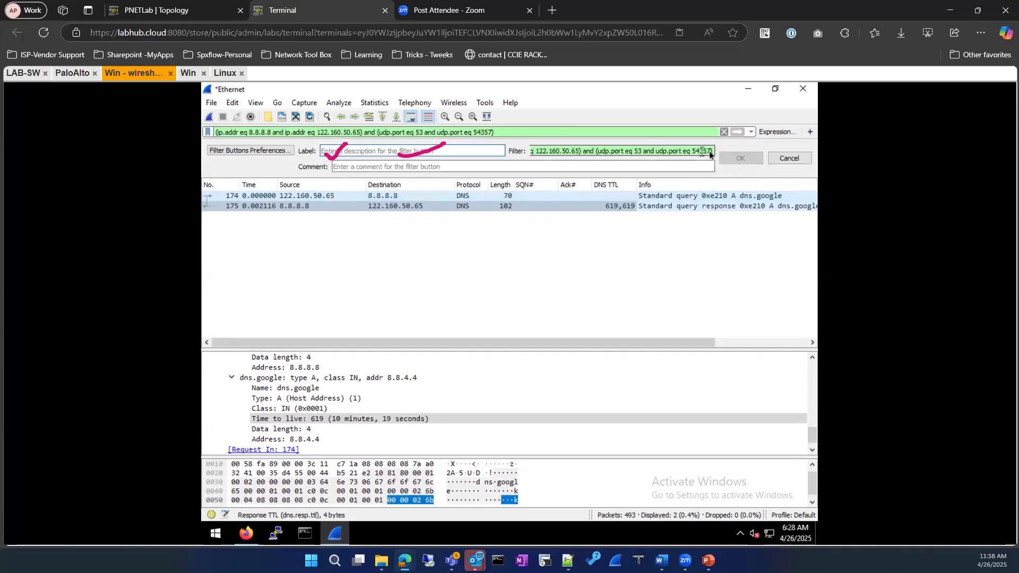
drag(711, 152, 486, 141)
key(BackSpace)
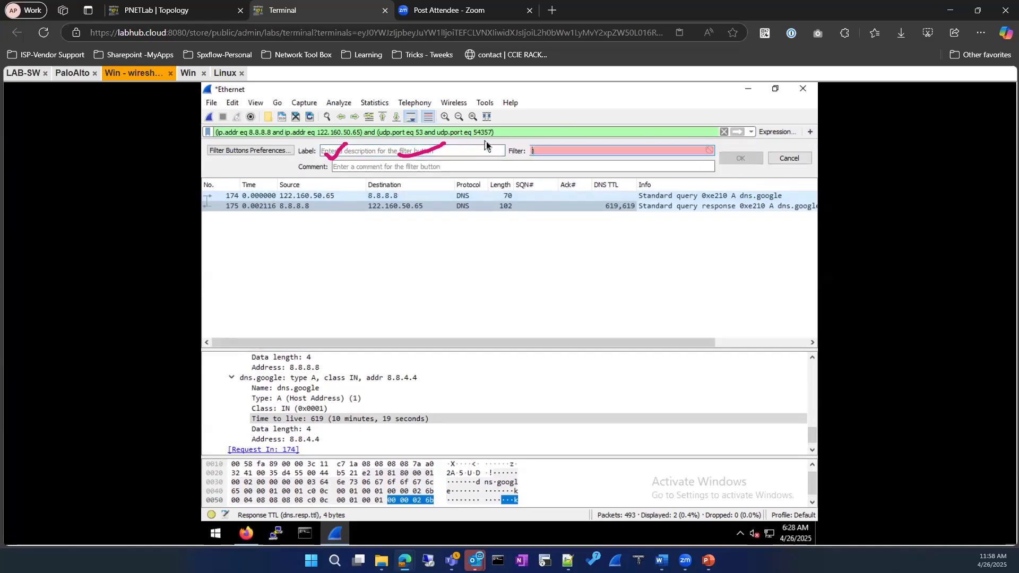
Clear the conversation display filter and look through the DNS TTL column across all captured packets.
click(724, 133)
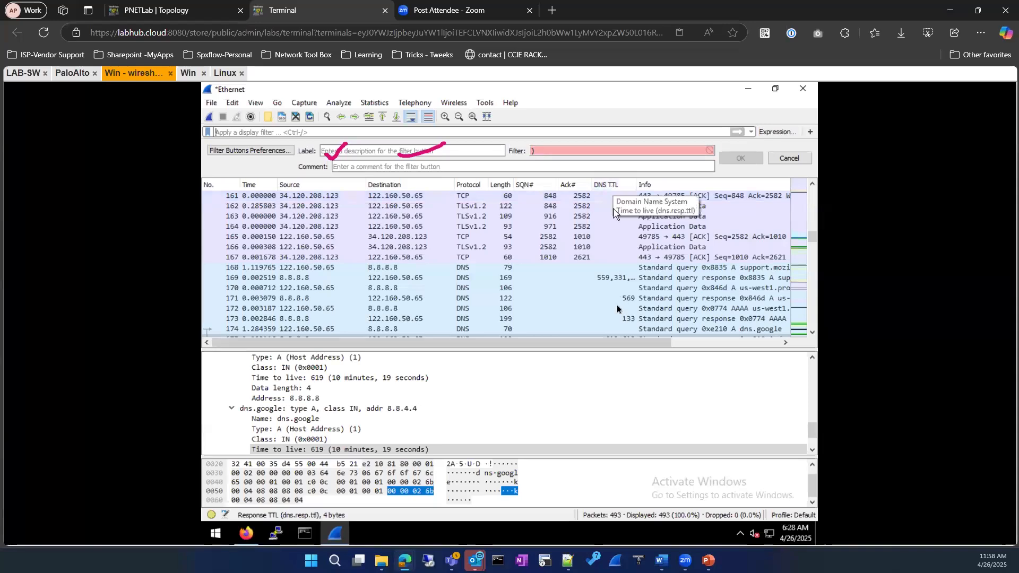
scroll(623, 281, down, 7)
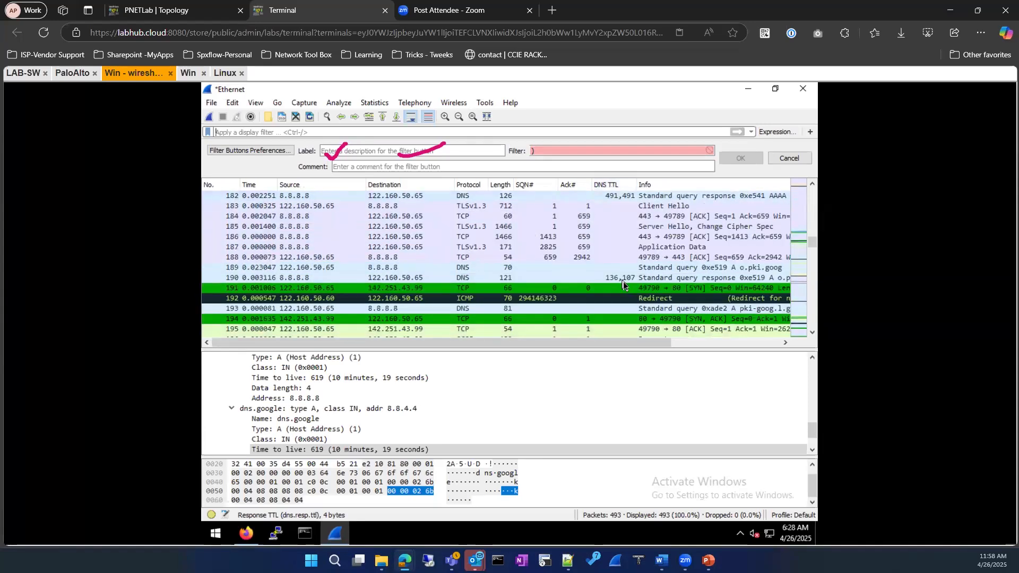
scroll(622, 278, up, 11)
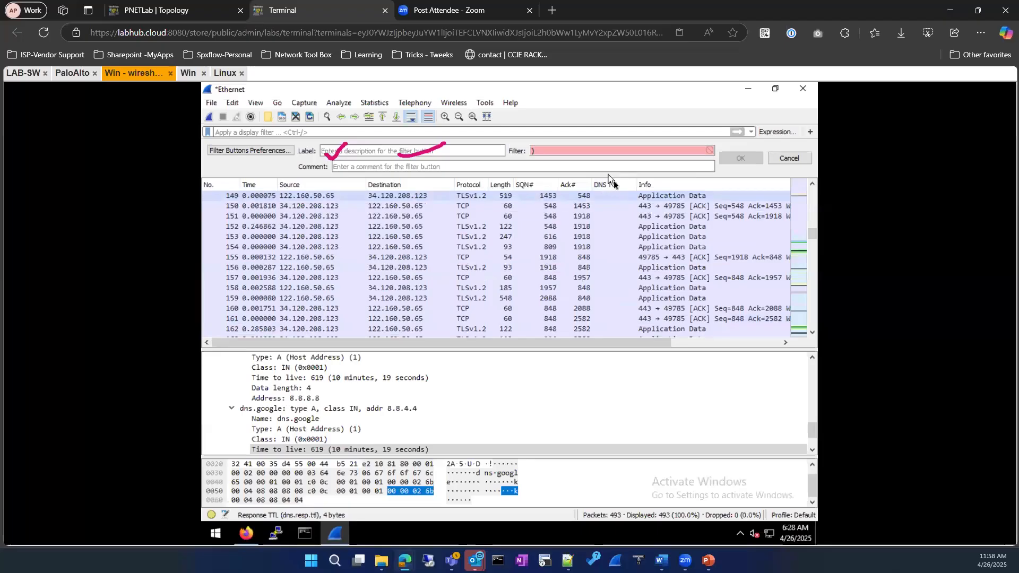
Edit the DNS TTL column, keeping the title DNS TTL and shortening its field to dns.
right_click(604, 184)
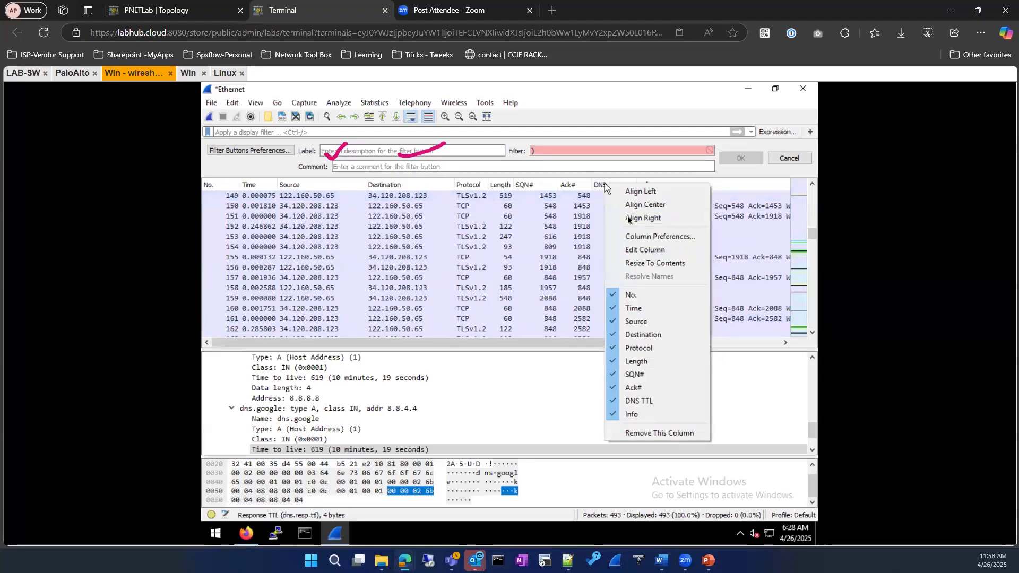
click(643, 250)
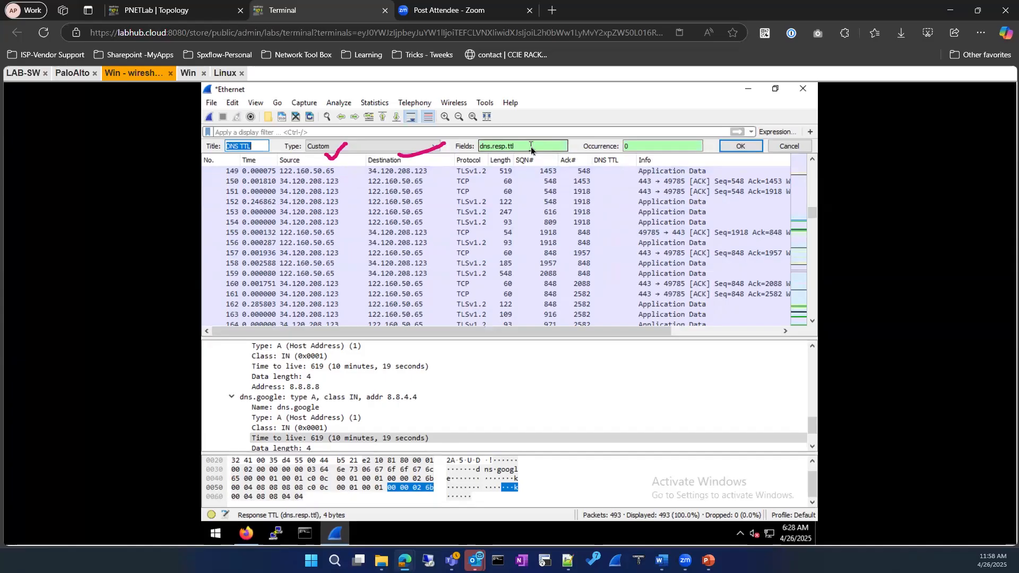
key(BackSpace)
text(DNS)
key(BackSpace)
text(TTL)
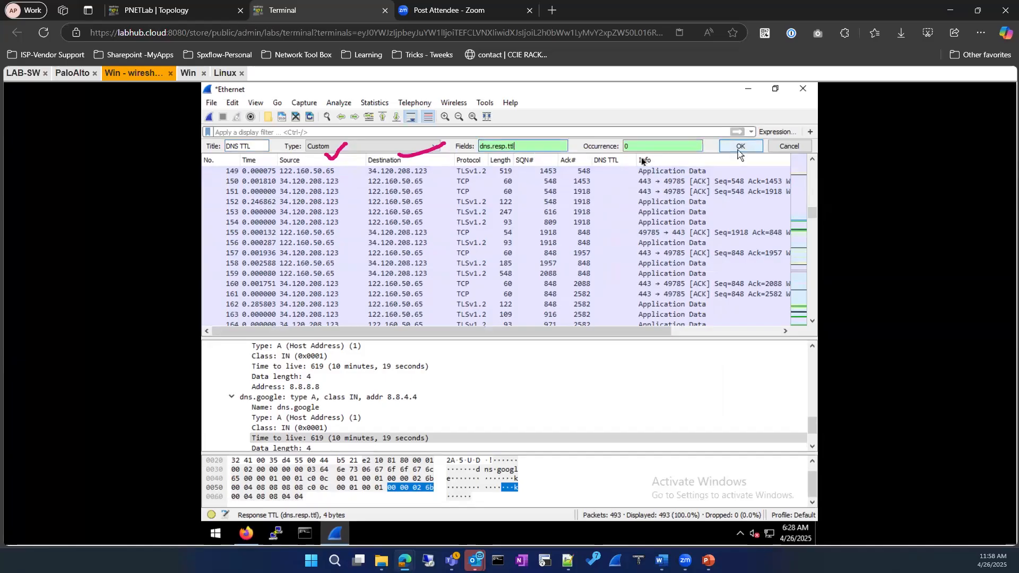
key(BackSpace)
key(BackSpace)
key(BackSpace)
key(BackSpace)
key(BackSpace)
key(BackSpace)
key(BackSpace)
key(BackSpace)
key(BackSpace)
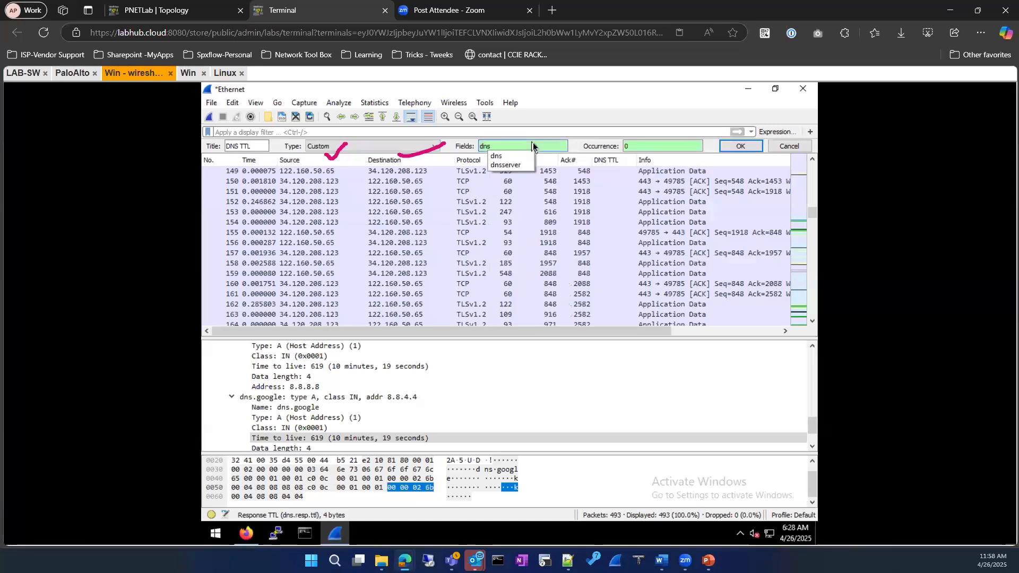
Try dns.ttl as the field of the DNS TTL column.
text(.ttl)
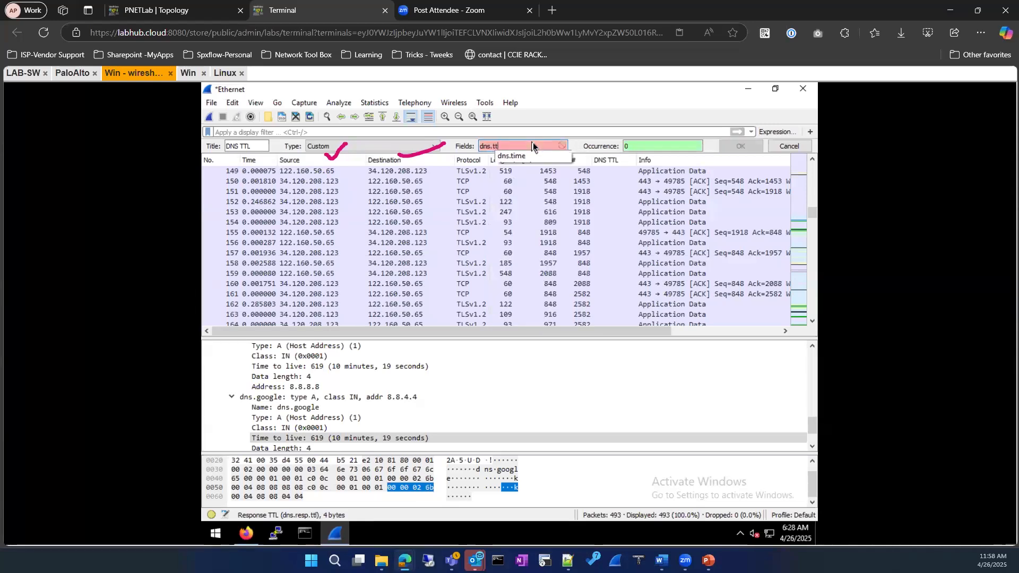
key(BackSpace)
key(BackSpace)
key(BackSpace)
key(BackSpace)
key(BackSpace)
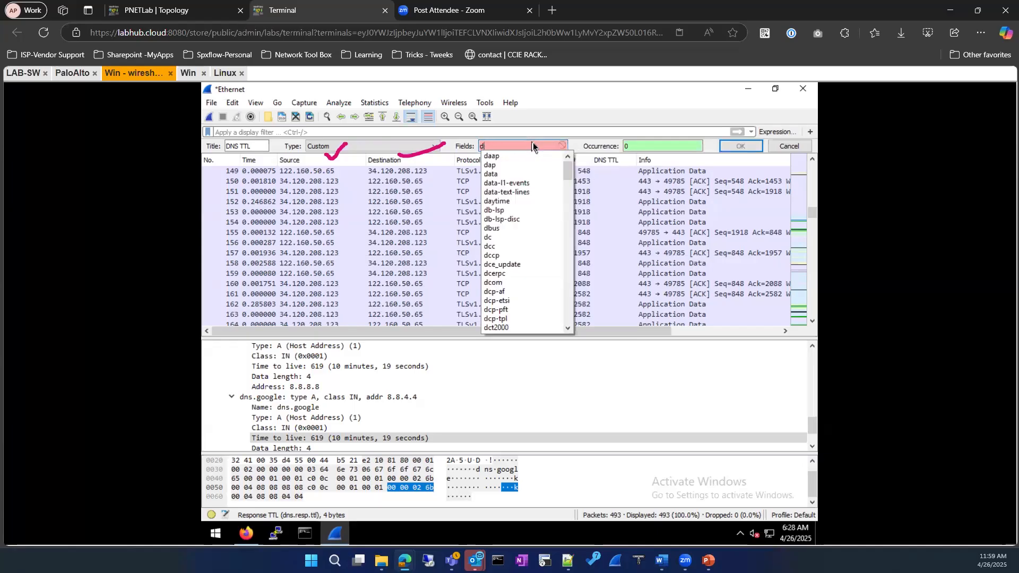
text(s)
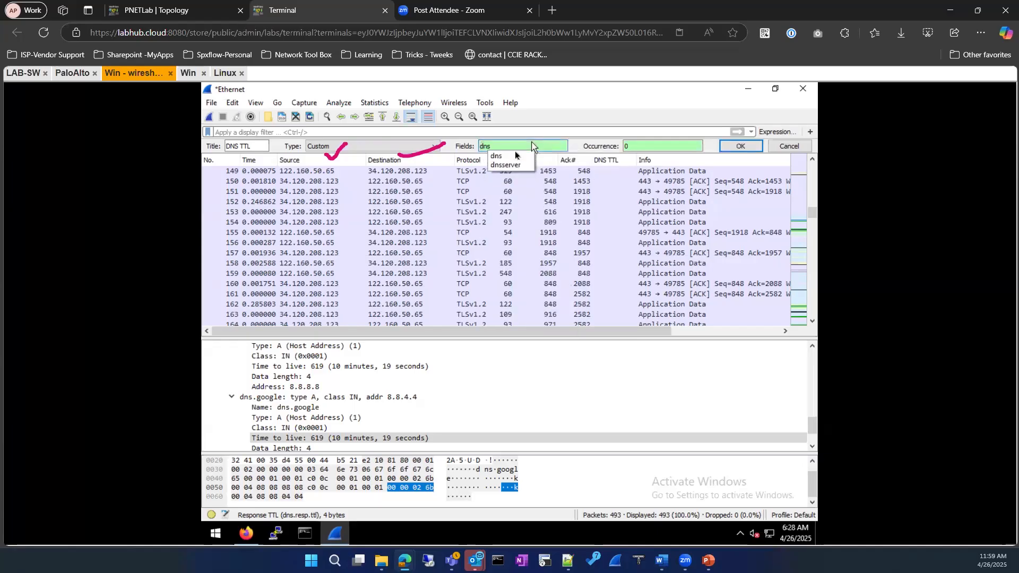
Apply the dns field to the DNS TTL column and look through its entries across the captured packets.
click(738, 146)
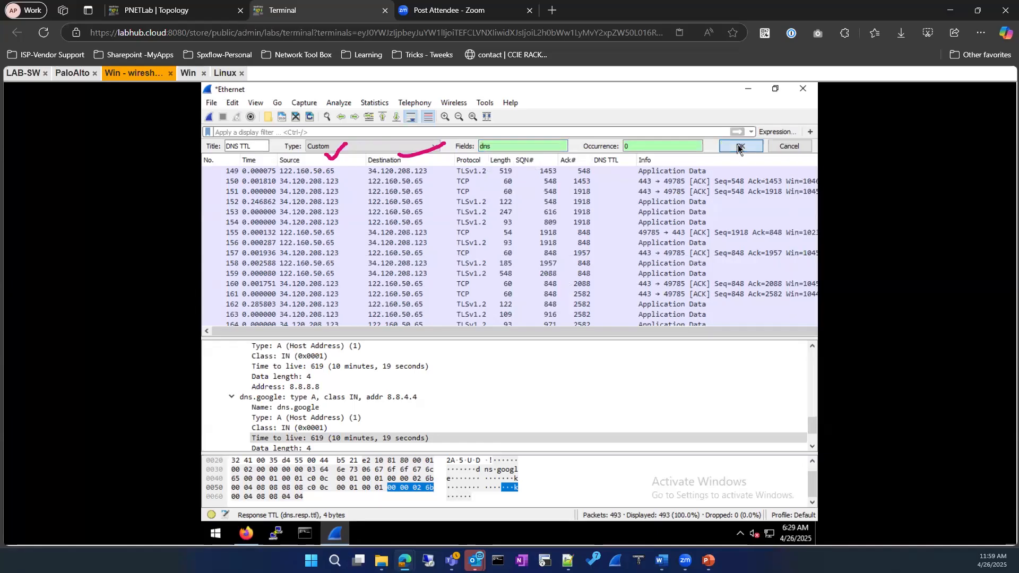
click(738, 146)
scroll(603, 247, down, 10)
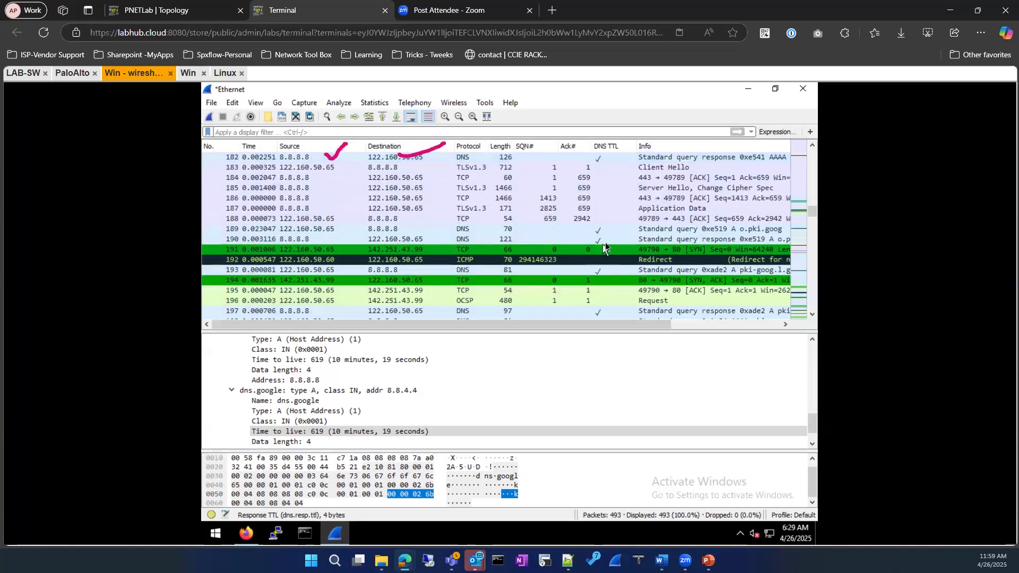
scroll(605, 242, down, 5)
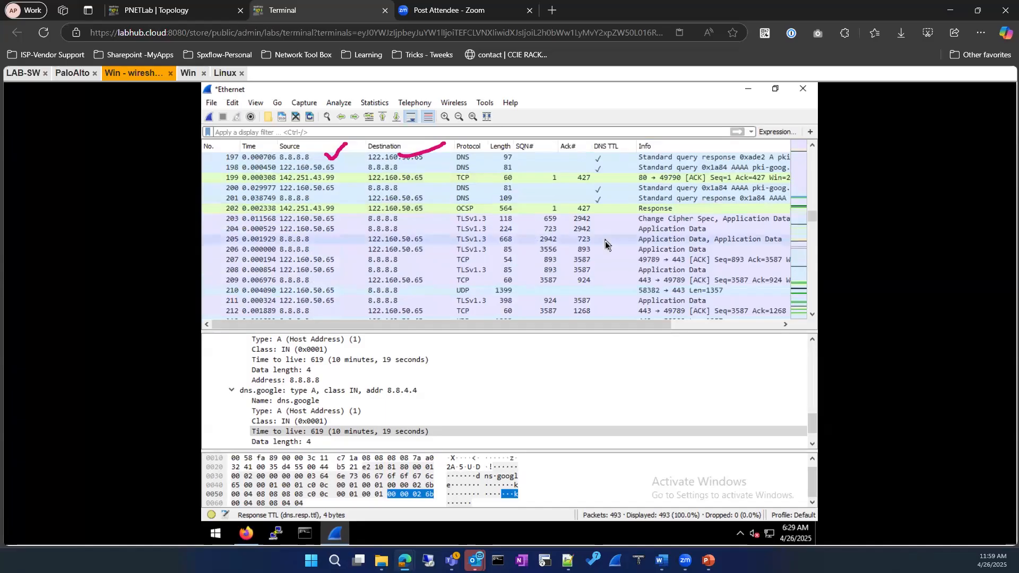
scroll(605, 241, up, 18)
scroll(586, 244, up, 20)
scroll(586, 243, up, 8)
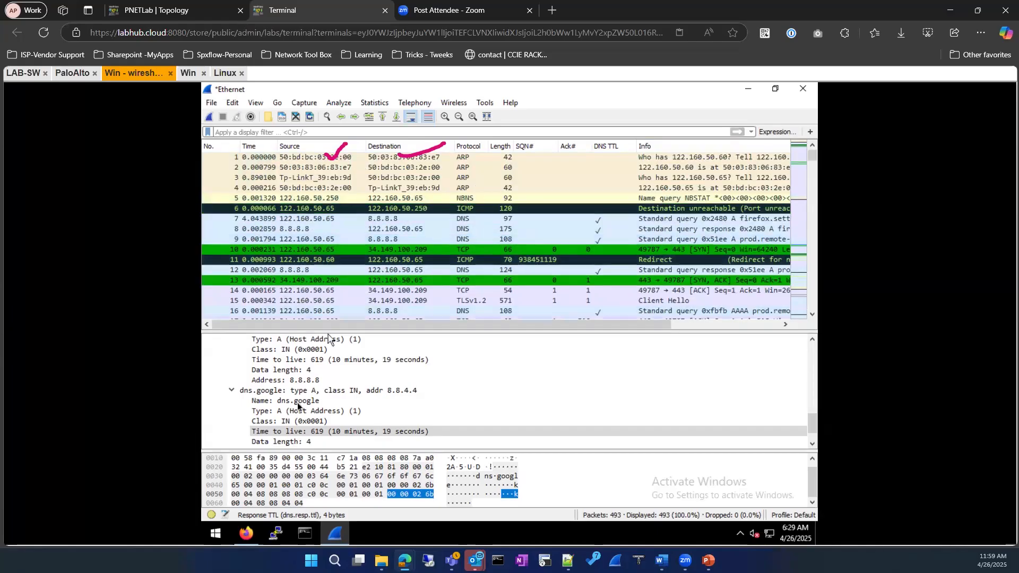
Review the dns.google response's UDP ports, DNS flags, record counts, query, both answer records and response time.
scroll(291, 393, up, 10)
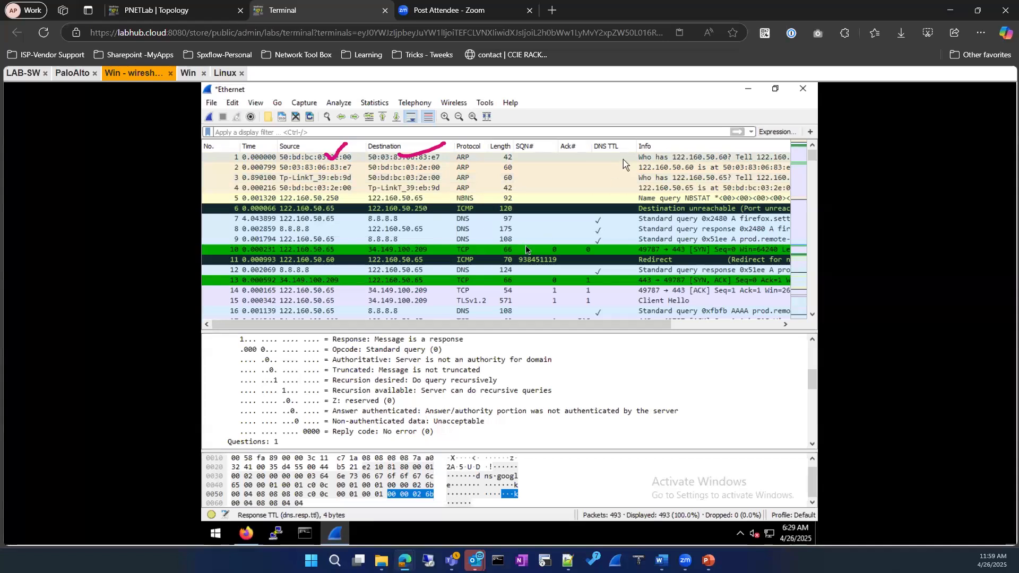
scroll(512, 257, down, 6)
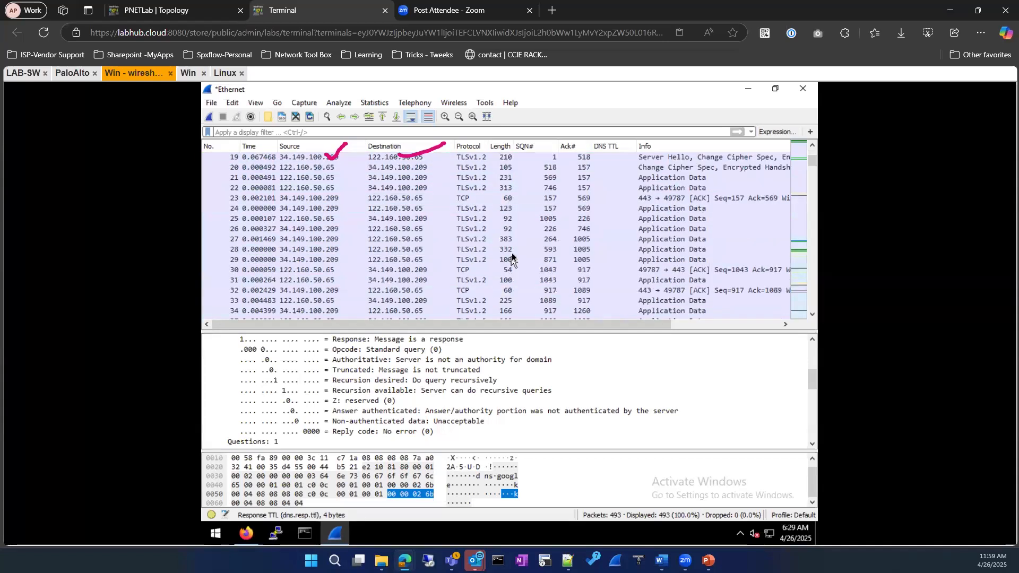
scroll(512, 253, up, 6)
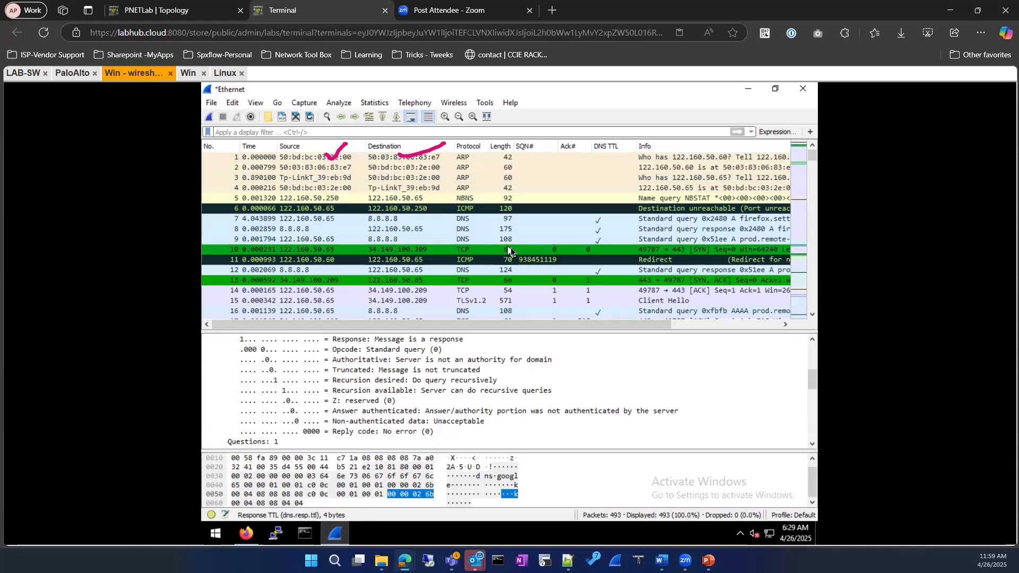
scroll(342, 399, down, 6)
scroll(352, 394, down, 1)
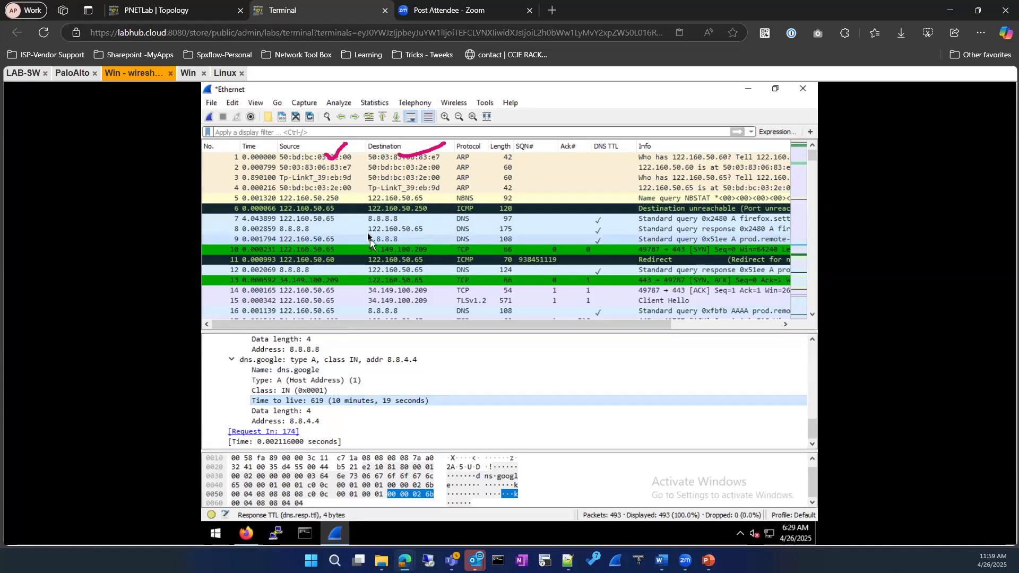
scroll(272, 389, up, 7)
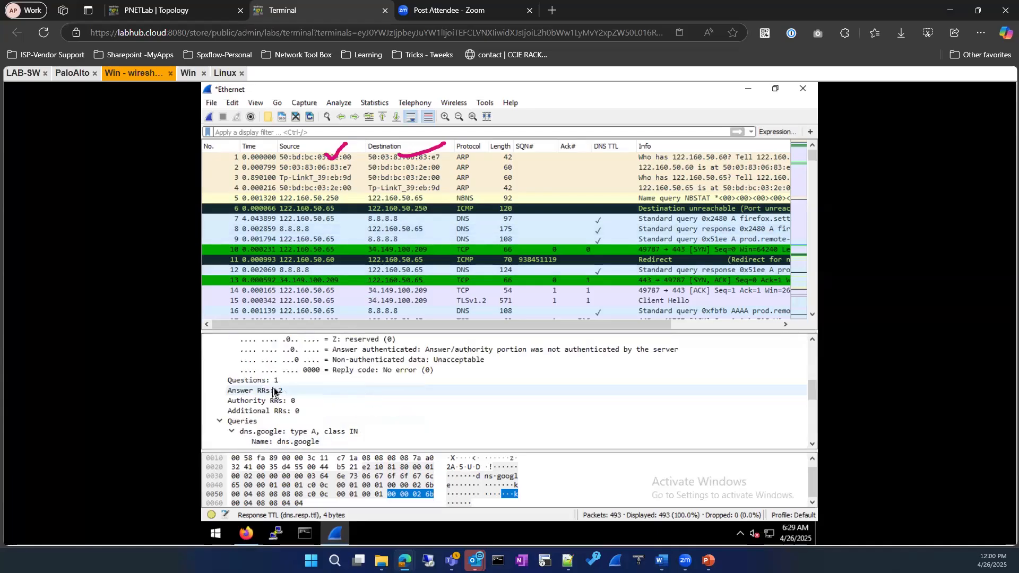
scroll(281, 391, down, 2)
scroll(292, 391, up, 8)
scroll(292, 390, down, 1)
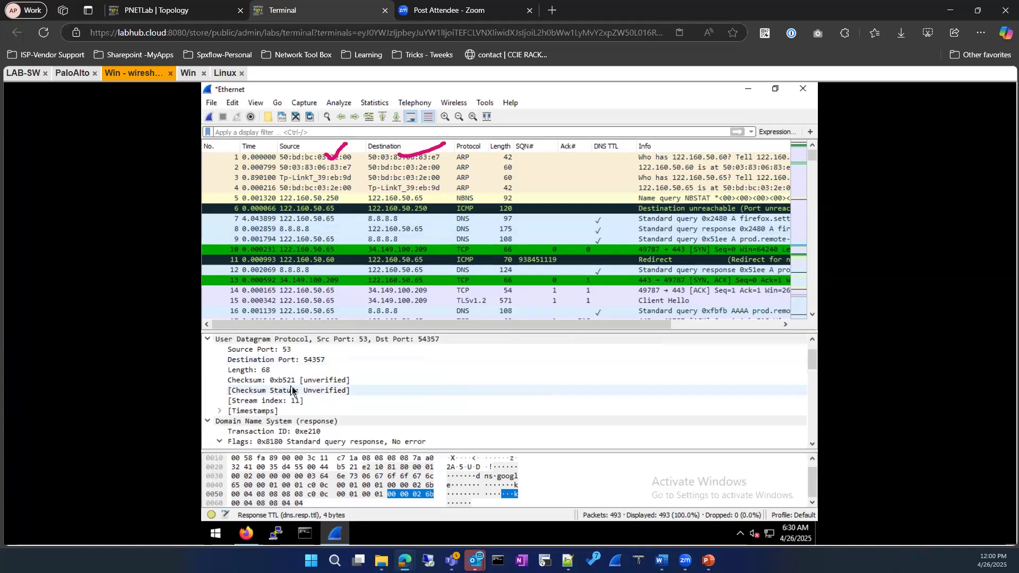
scroll(292, 384, down, 1)
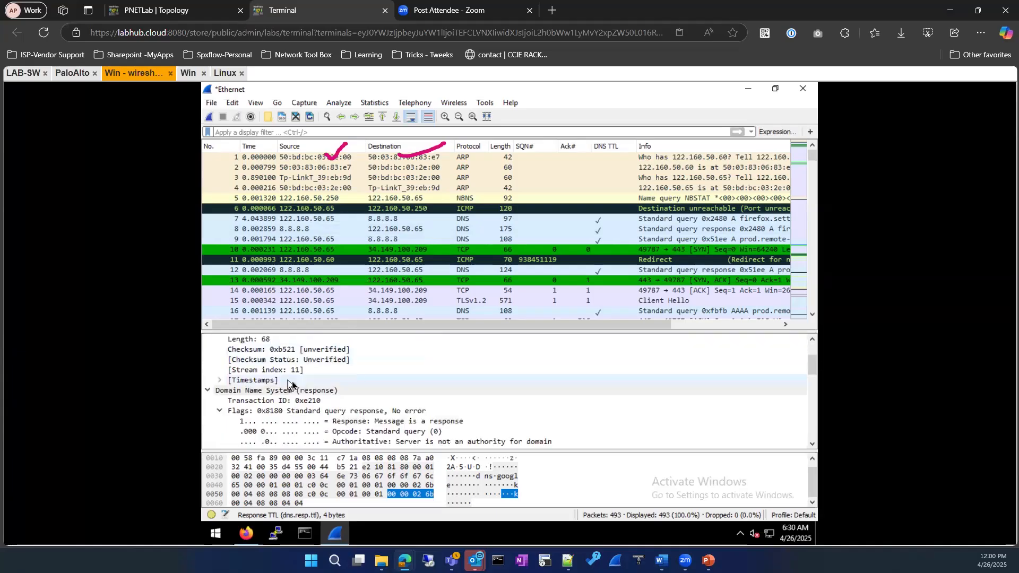
scroll(292, 385, down, 5)
scroll(292, 385, down, 1)
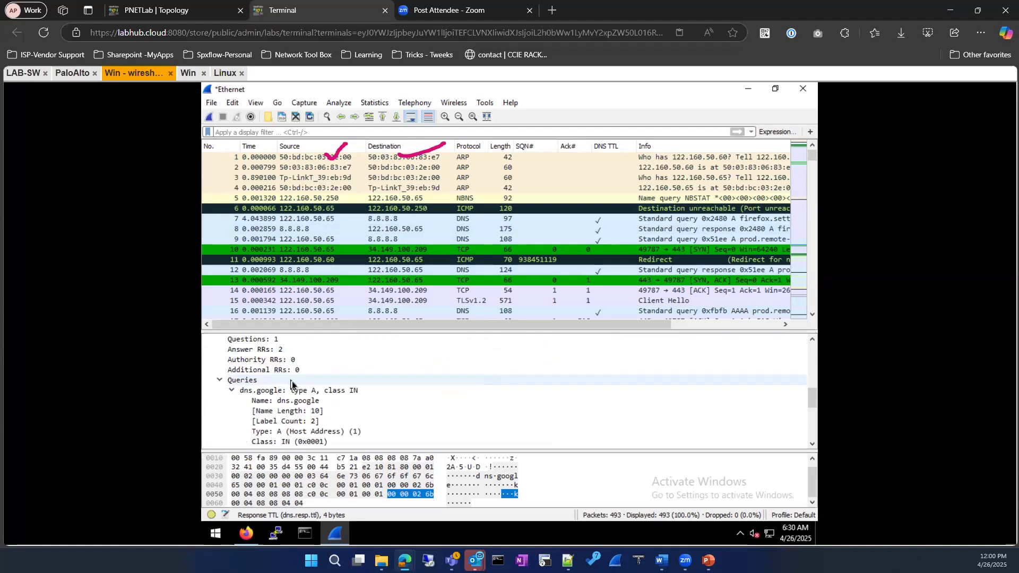
scroll(223, 383, down, 1)
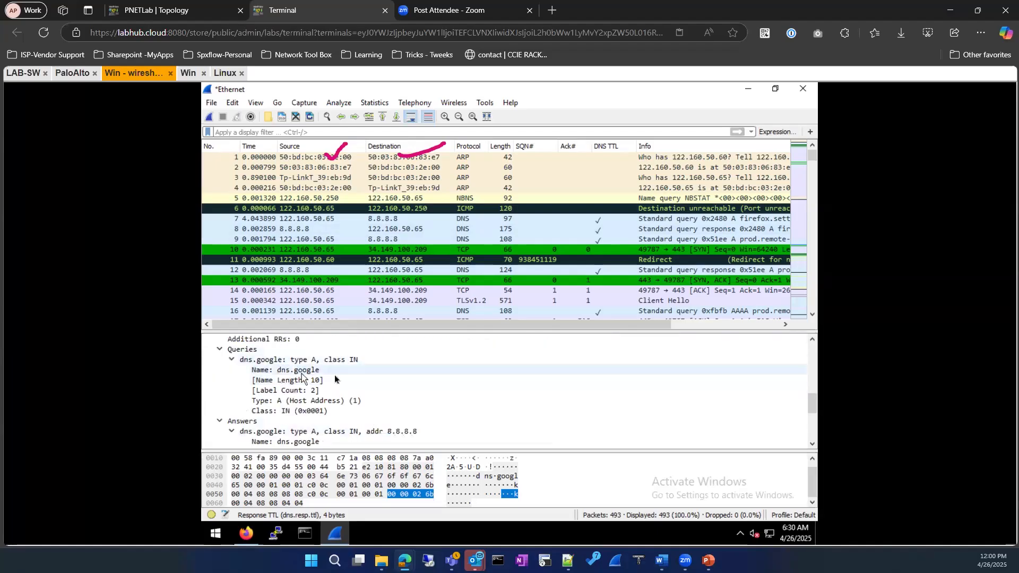
scroll(338, 381, down, 2)
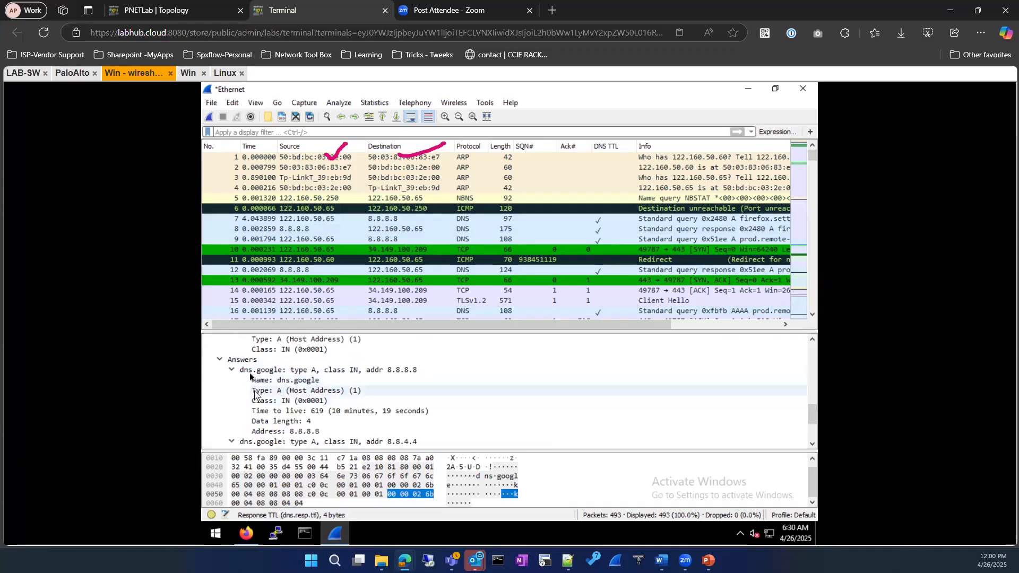
scroll(310, 391, down, 3)
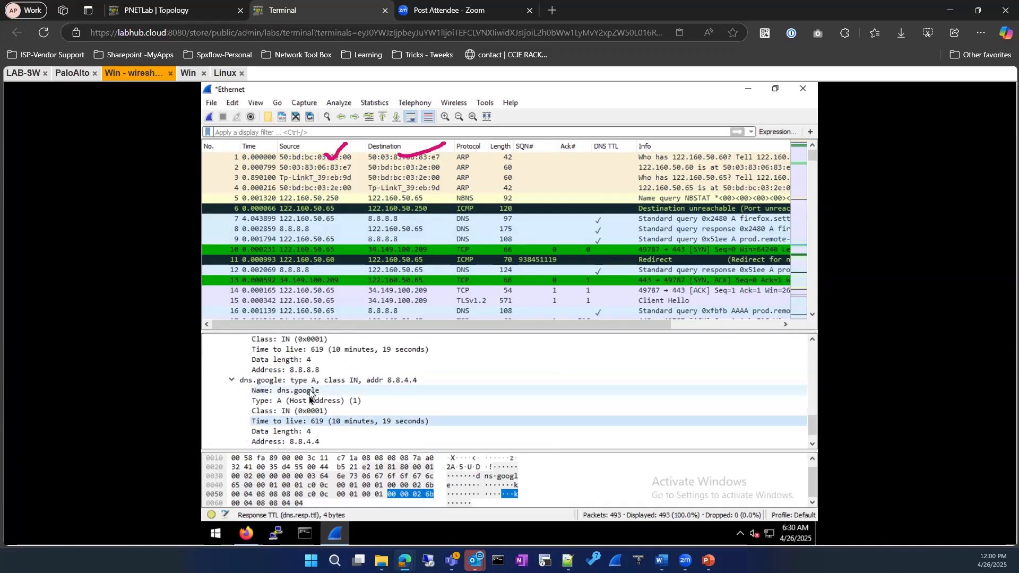
scroll(307, 396, up, 6)
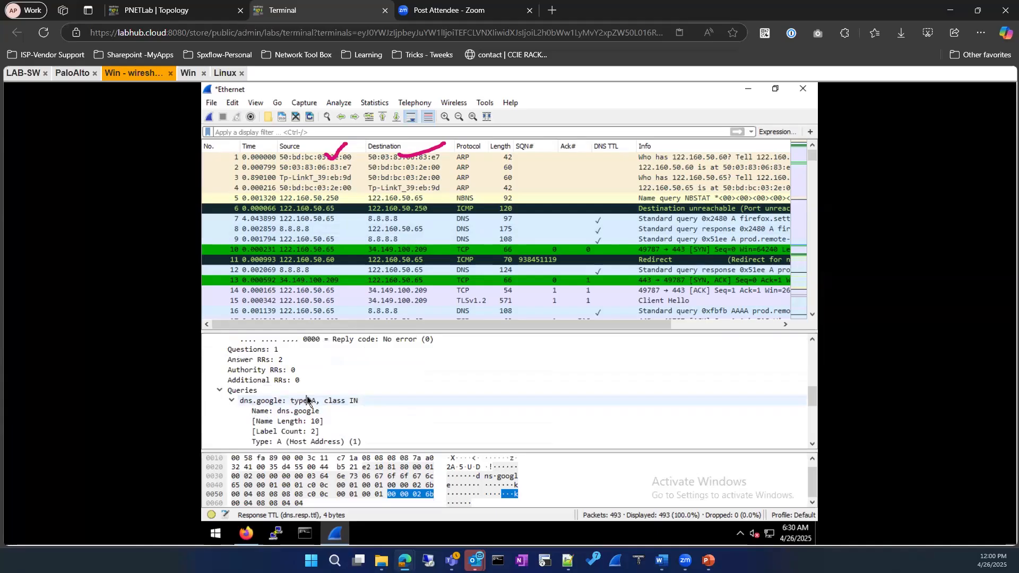
scroll(307, 398, up, 7)
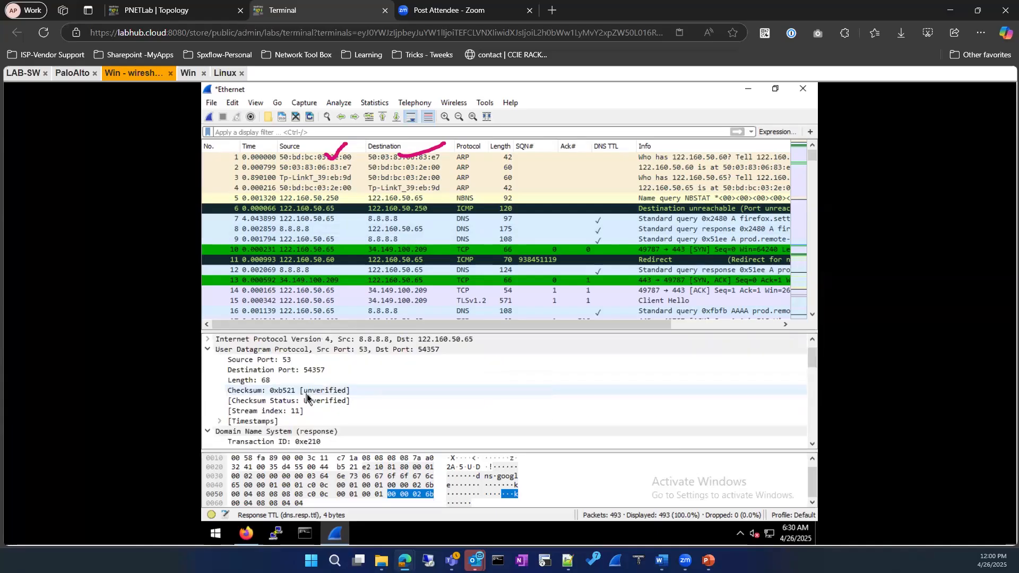
scroll(307, 395, down, 7)
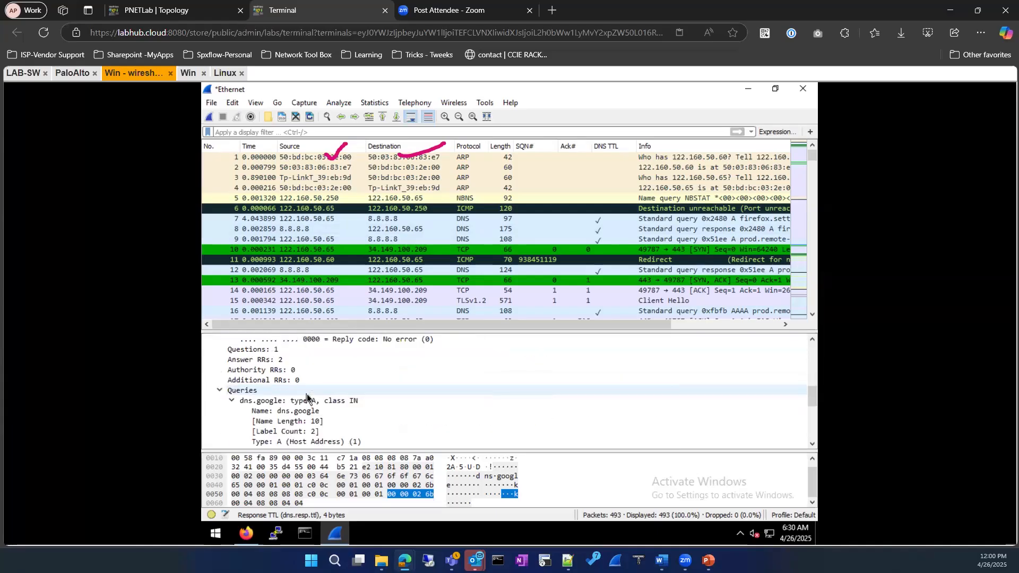
scroll(307, 397, down, 6)
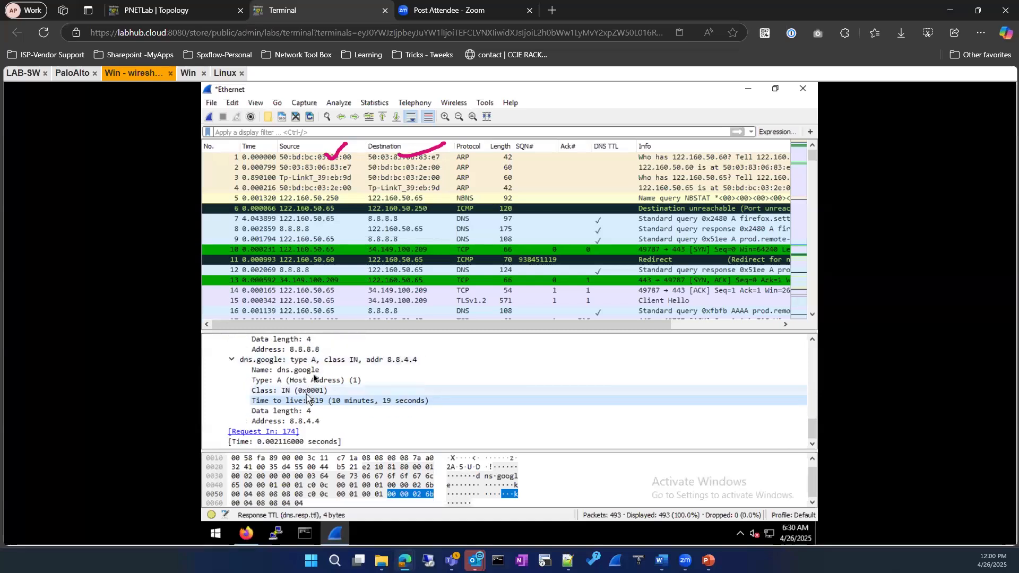
Examine packet 7's firefox.settings.services.mozilla.com query, including its UDP header, DNS flags, authority record count and query fields.
click(319, 222)
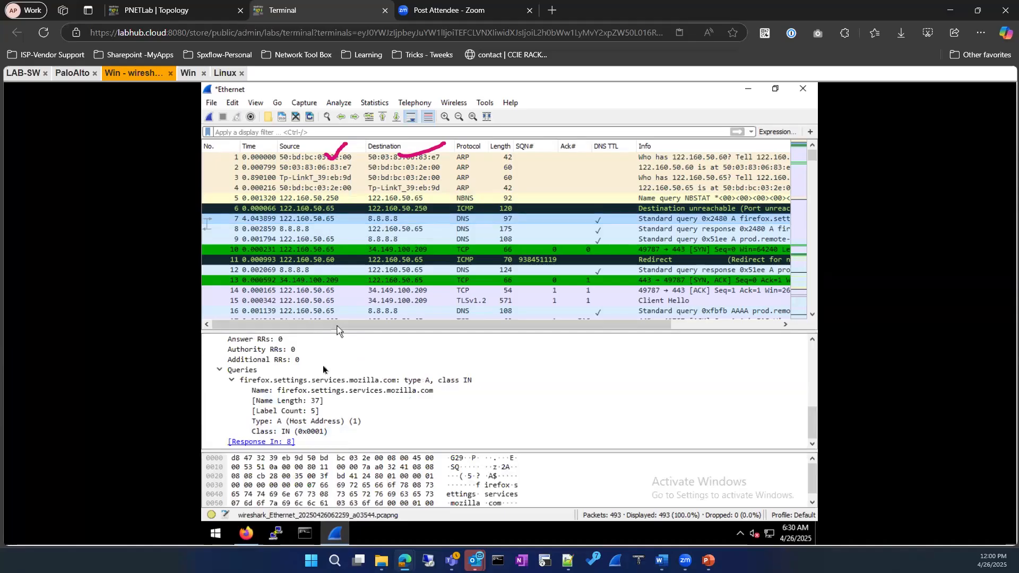
scroll(338, 325, right, 5)
scroll(323, 411, up, 3)
scroll(324, 408, up, 4)
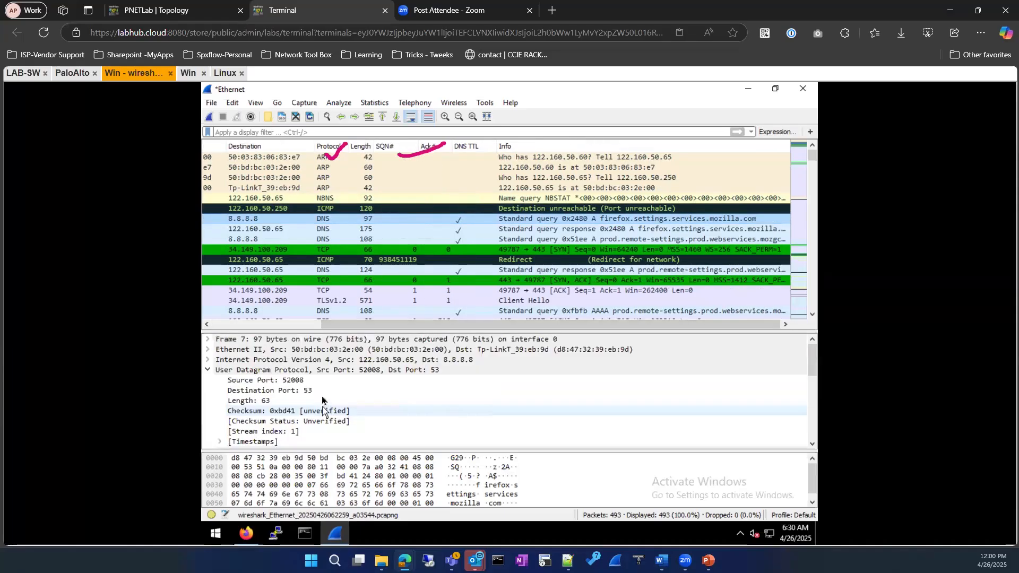
scroll(321, 393, down, 2)
scroll(321, 393, down, 3)
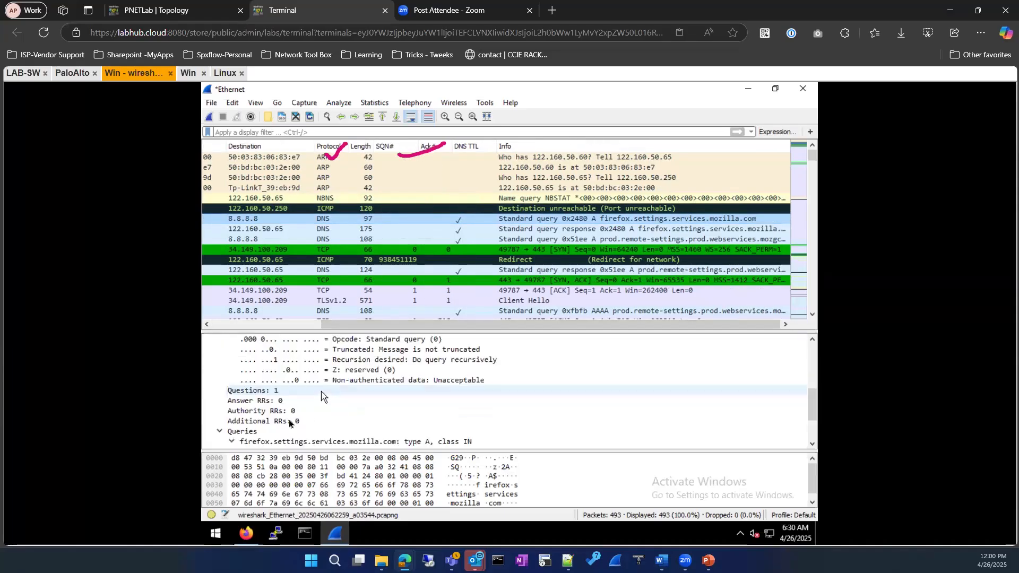
click(274, 413)
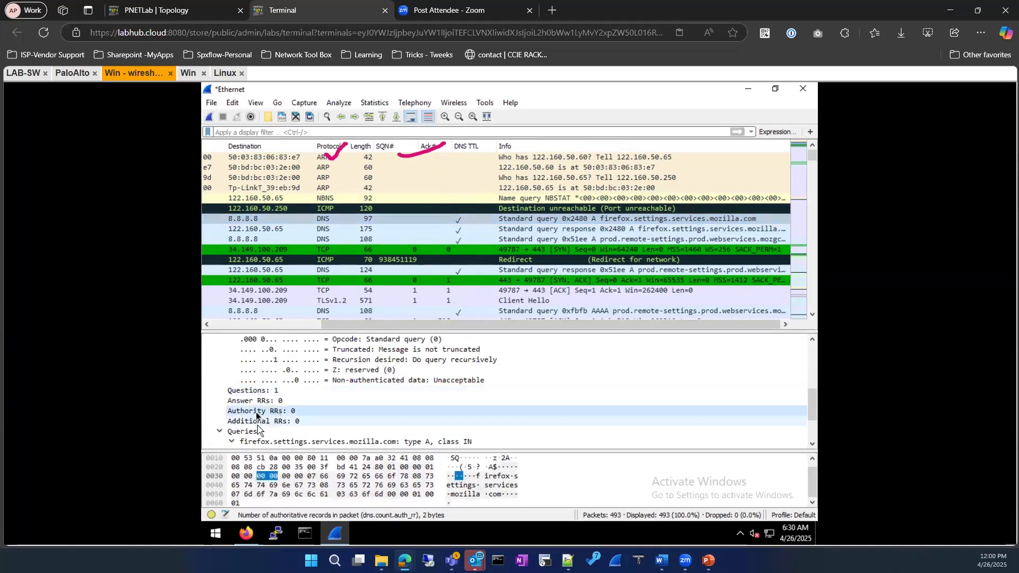
scroll(256, 412, up, 6)
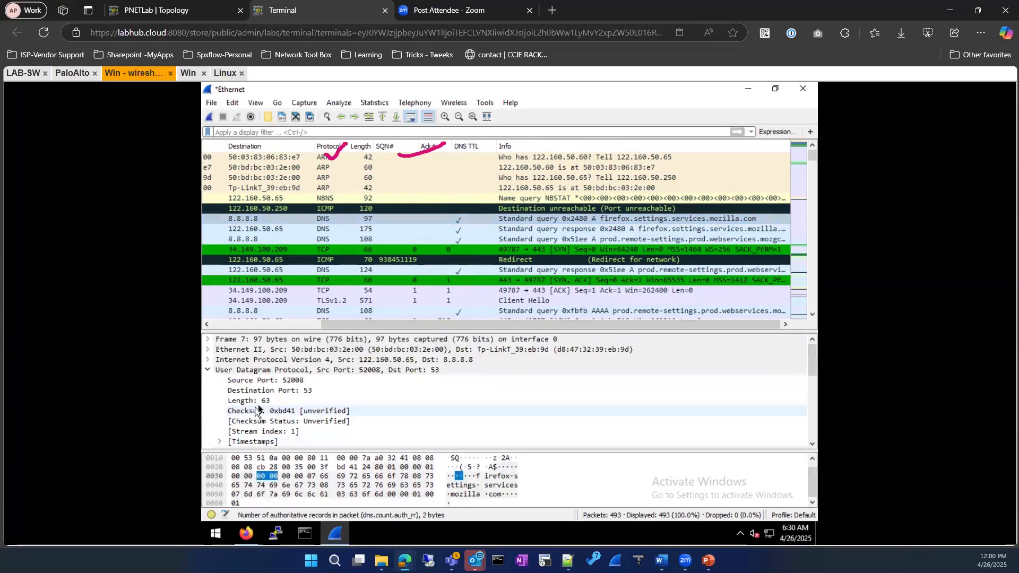
scroll(257, 409, down, 6)
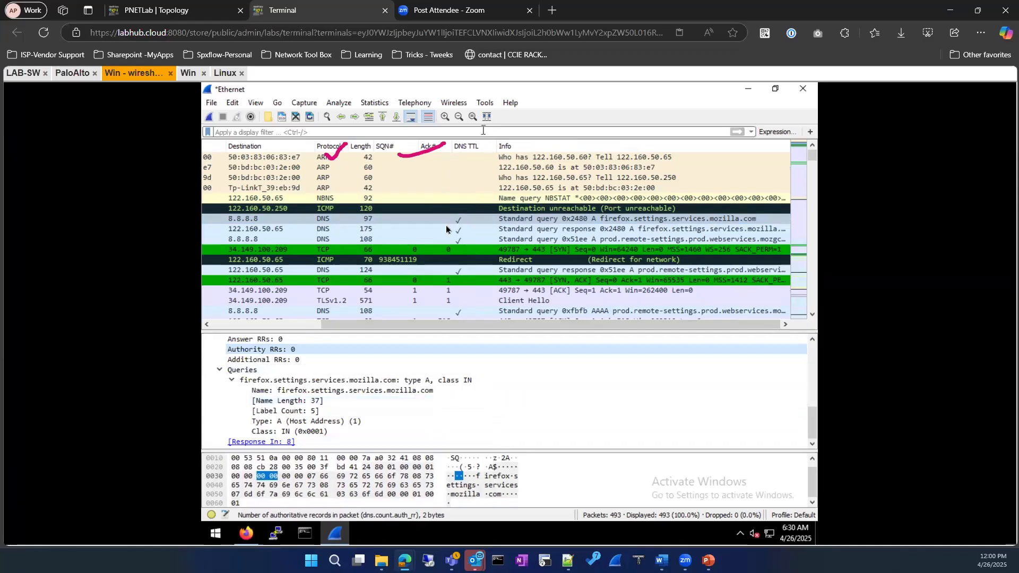
Filter the packet list to show only dns traffic.
scroll(446, 229, down, 3)
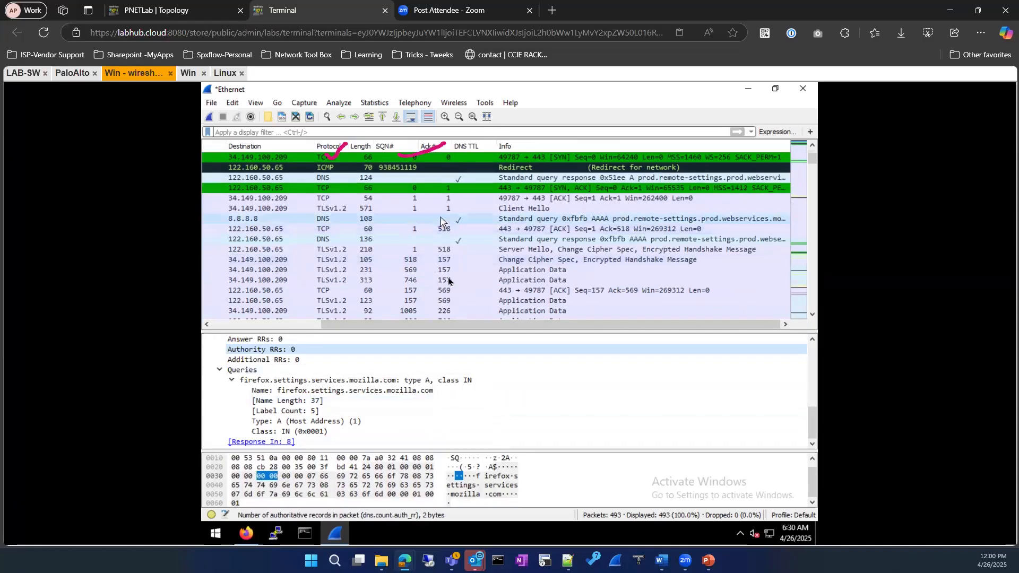
drag(467, 324, 357, 324)
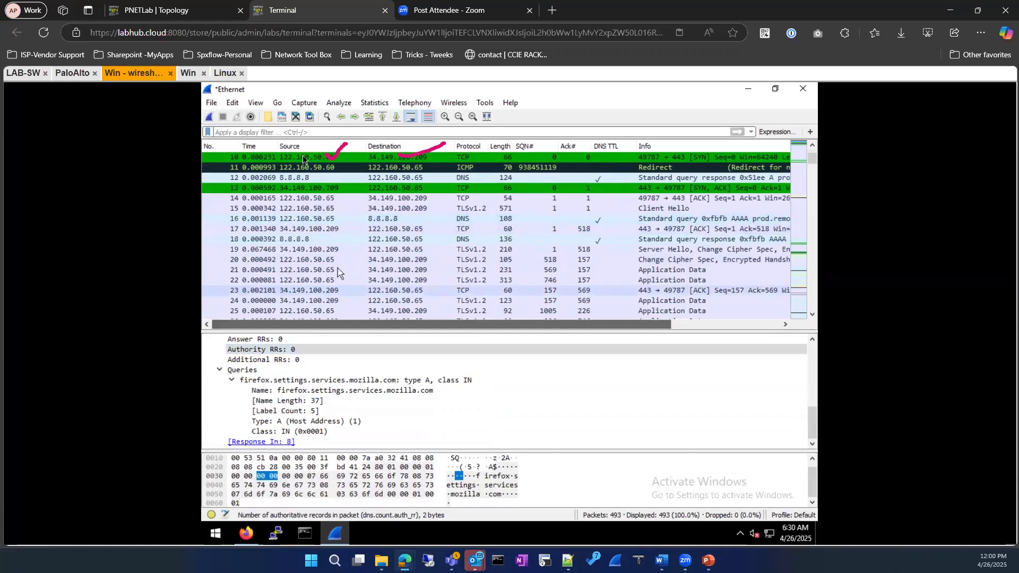
click(284, 133)
text(dns)
key(Return)
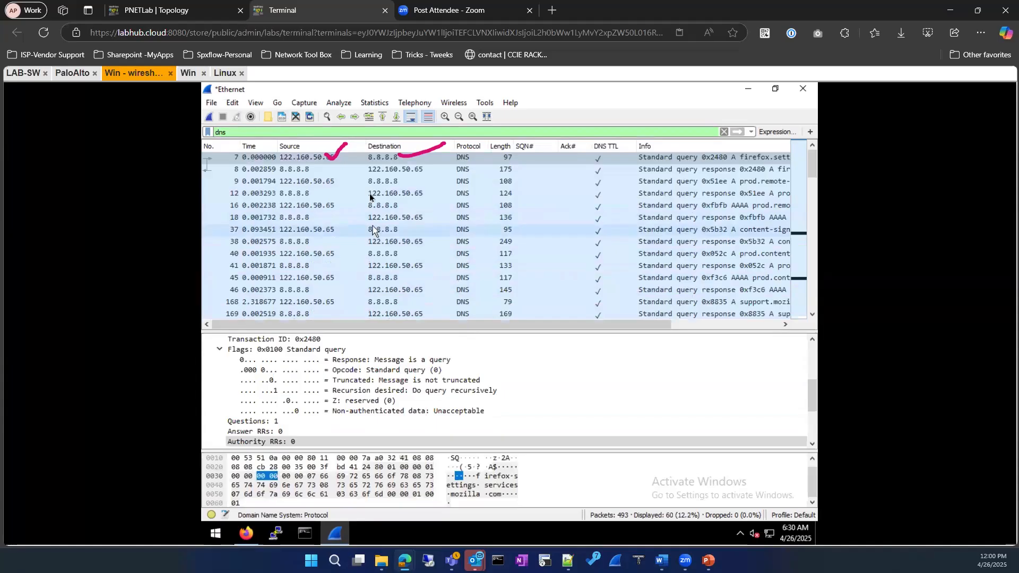
Compare the A query in packet 9 with the AAAA query in packet 16, including DNS flags, record counts and query fields.
click(359, 180)
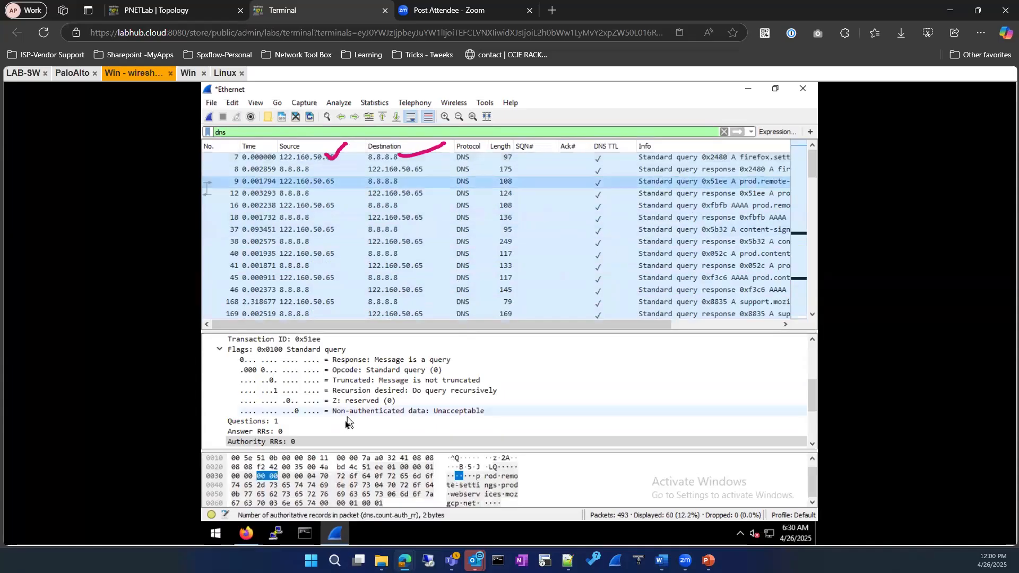
scroll(345, 420, down, 3)
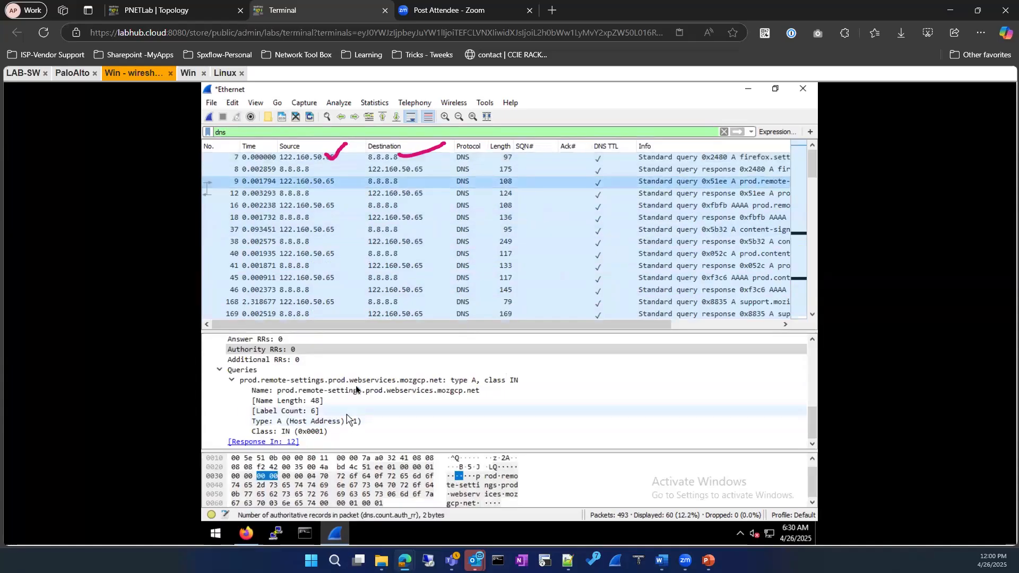
click(337, 206)
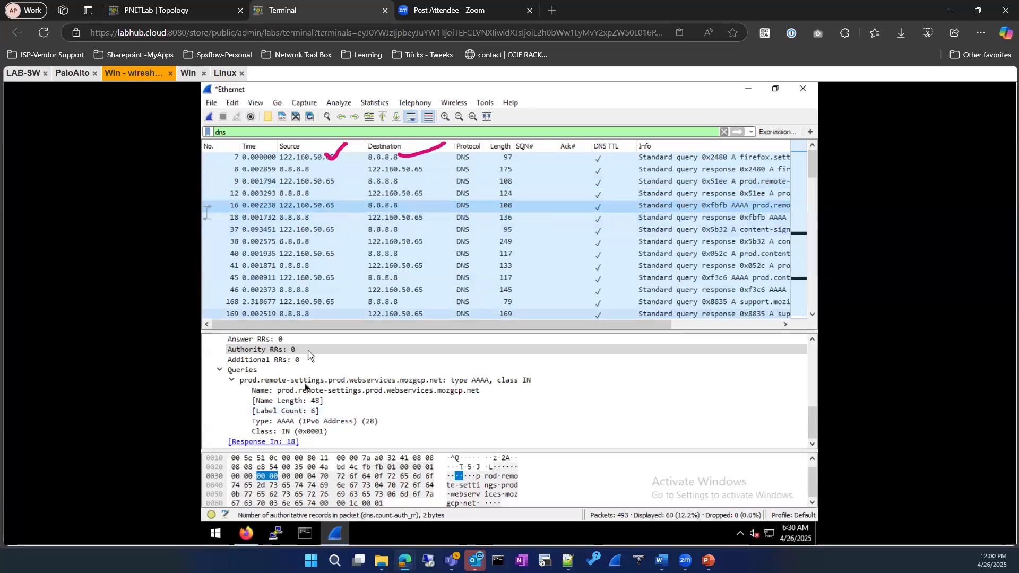
scroll(305, 383, up, 5)
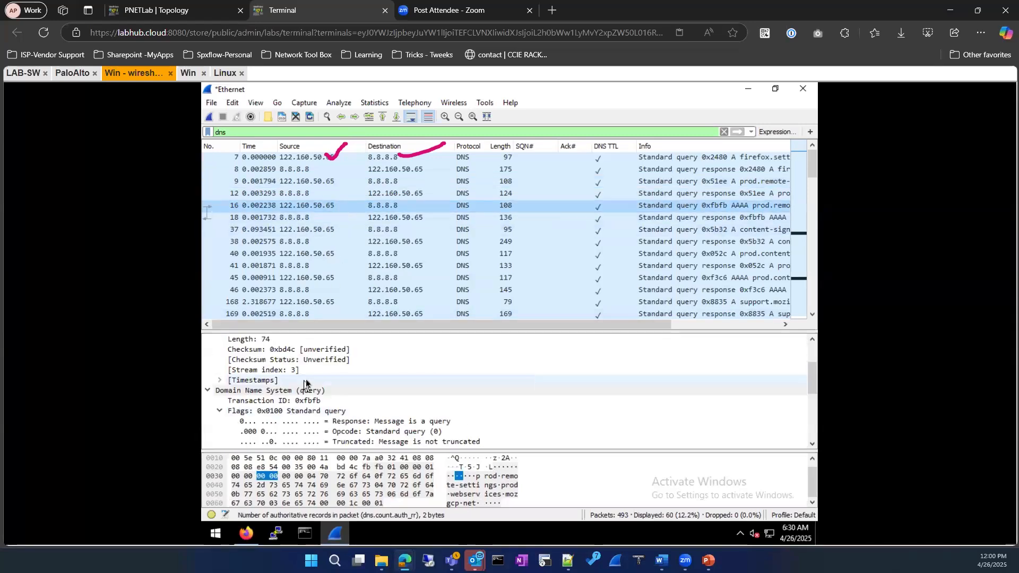
scroll(306, 378, up, 2)
scroll(306, 377, down, 2)
scroll(307, 376, down, 4)
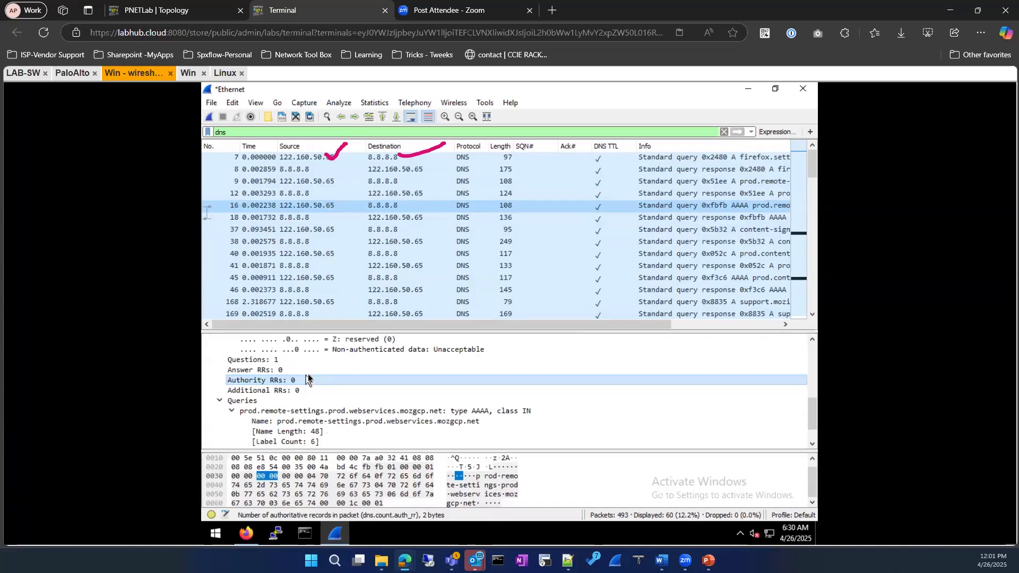
scroll(310, 373, down, 1)
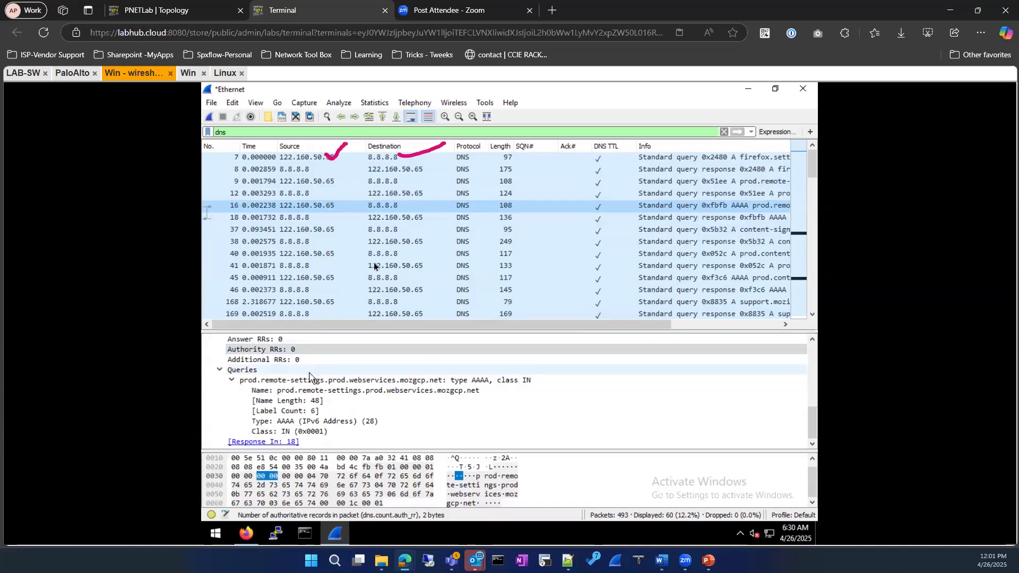
Examine the dns.google A query in packet 174, including its flags, query fields and Info column text.
scroll(372, 266, down, 3)
scroll(373, 265, down, 1)
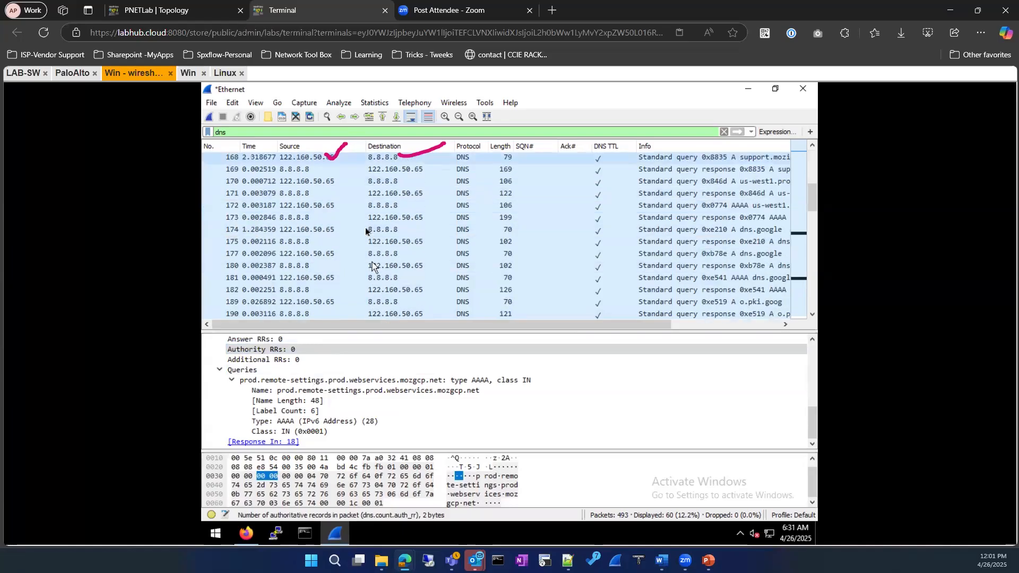
click(357, 229)
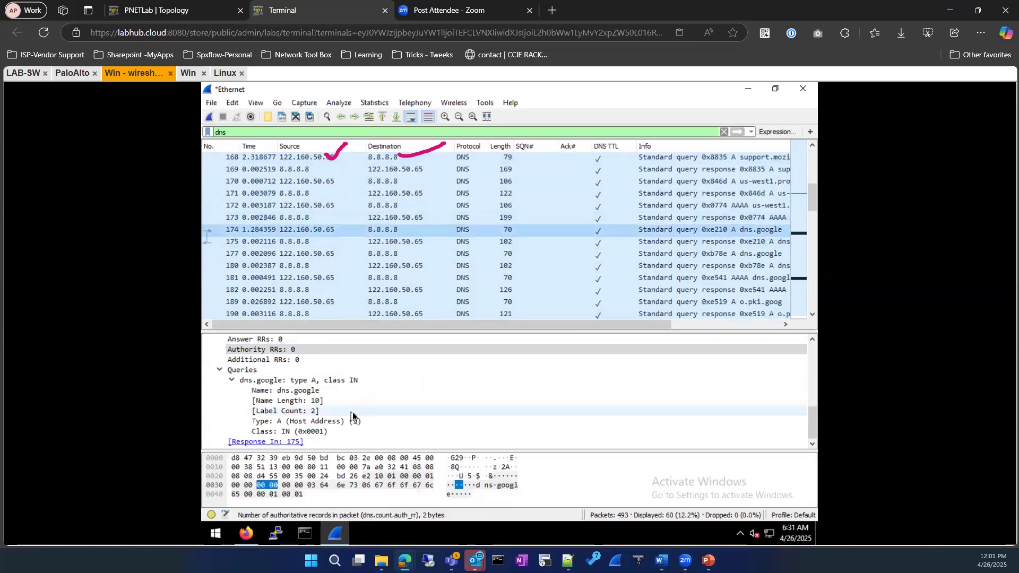
scroll(353, 407, up, 3)
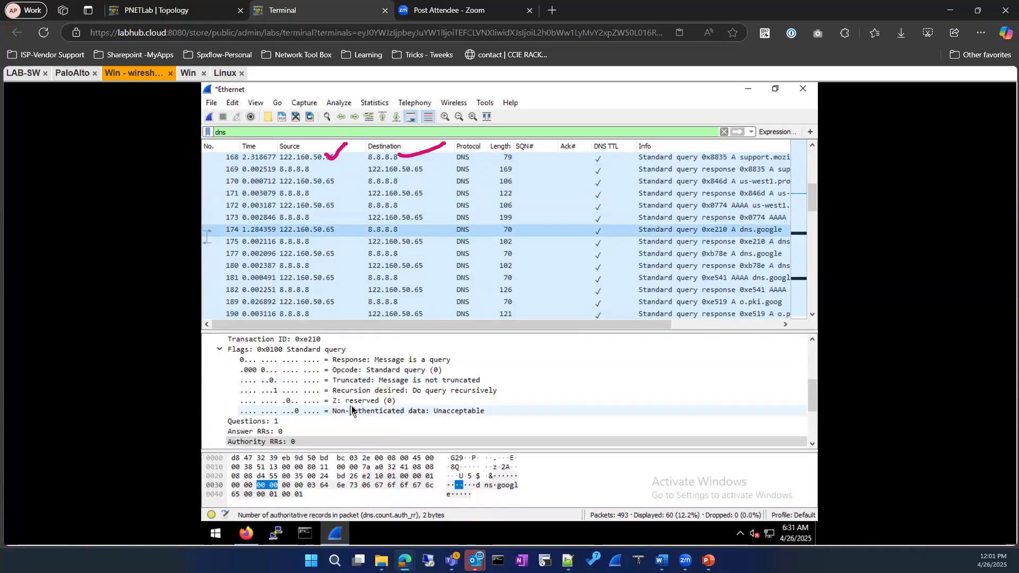
scroll(352, 403, up, 2)
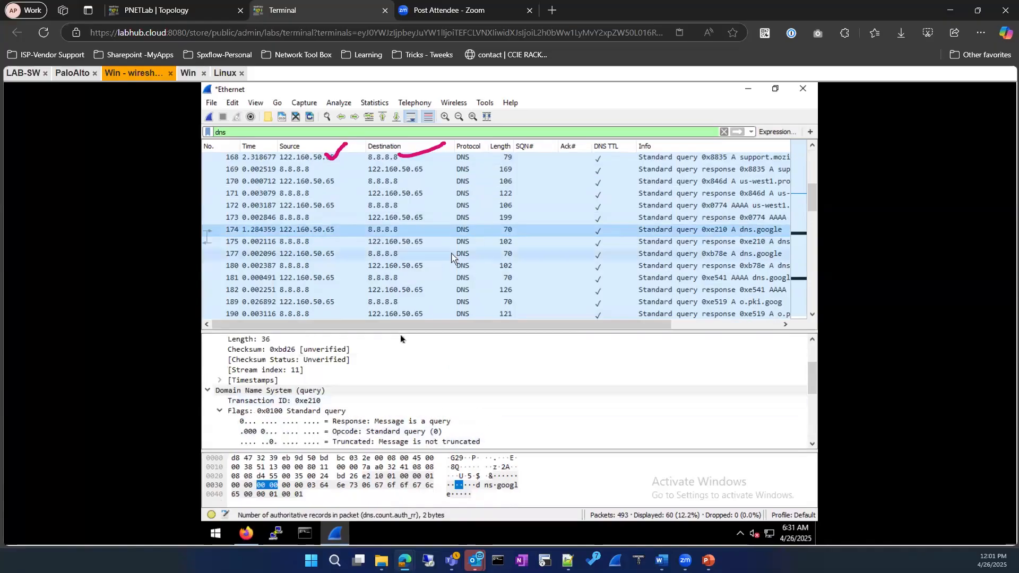
scroll(443, 327, right, 3)
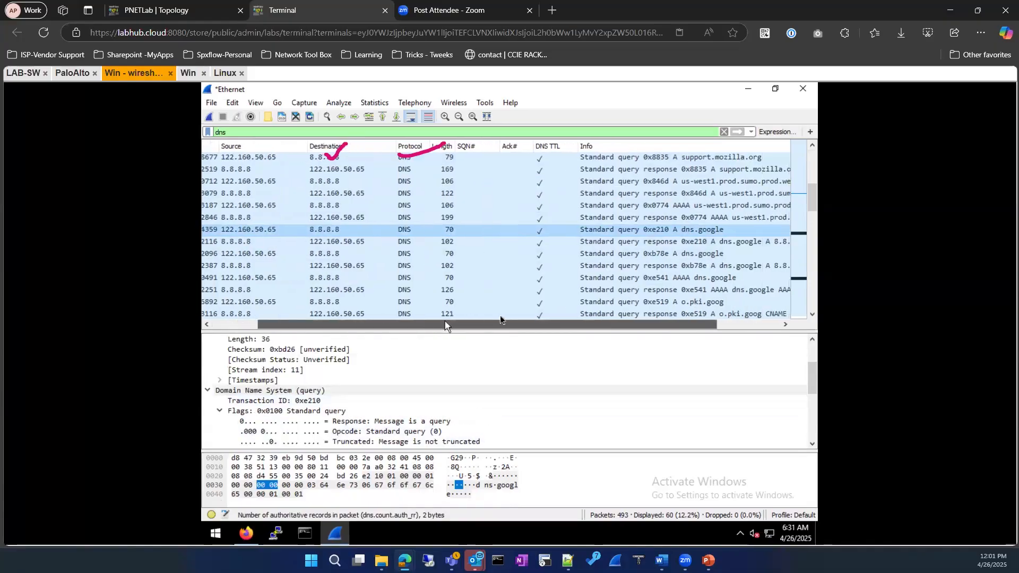
scroll(527, 277, right, 3)
scroll(568, 290, right, 1)
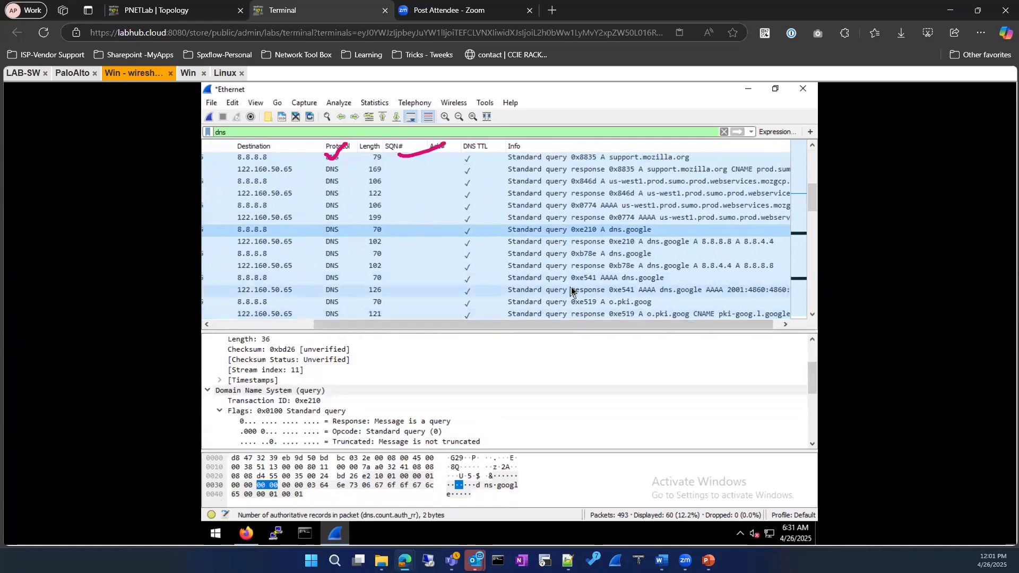
Review the dns.google AAAA response, including its query, both IPv6 answer records with time to live, and DNS flags.
click(570, 289)
scroll(335, 408, down, 3)
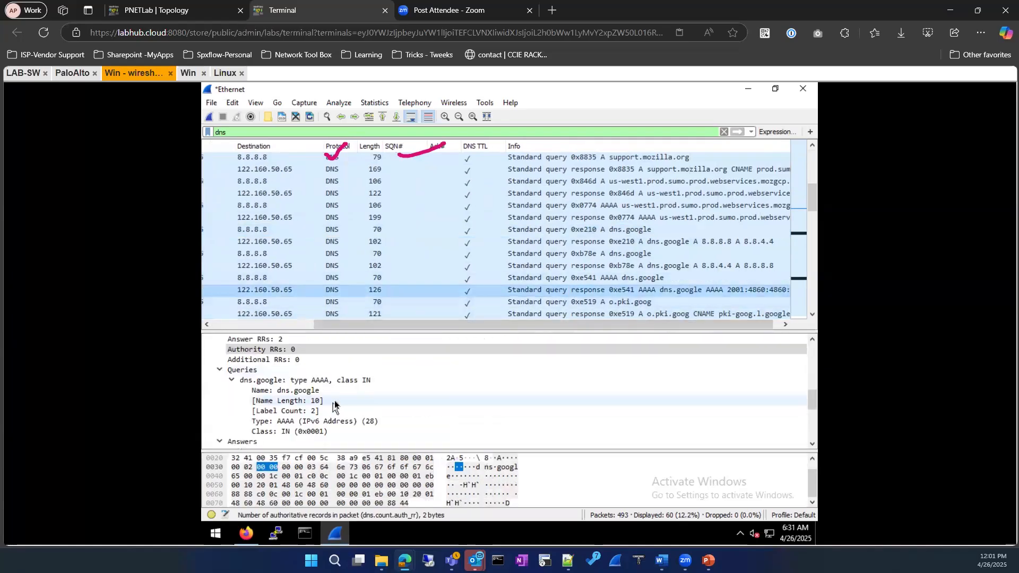
scroll(334, 402, down, 2)
scroll(334, 401, down, 3)
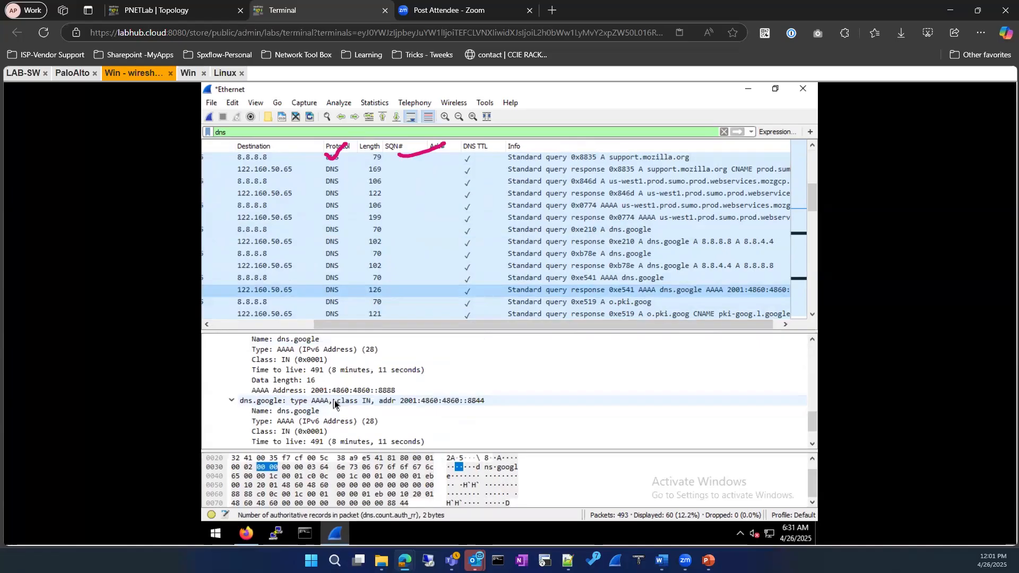
scroll(335, 402, up, 4)
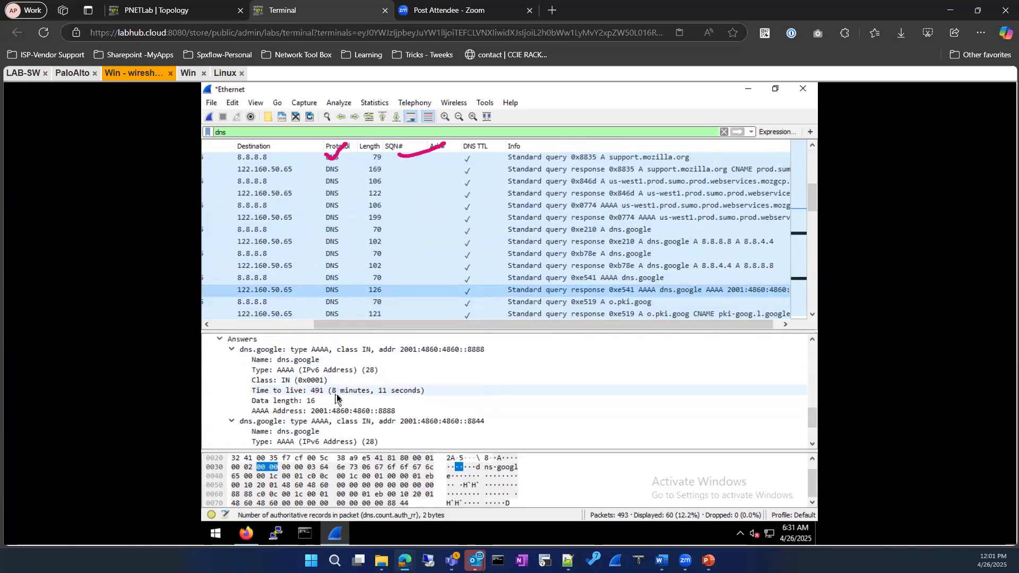
scroll(335, 396, up, 10)
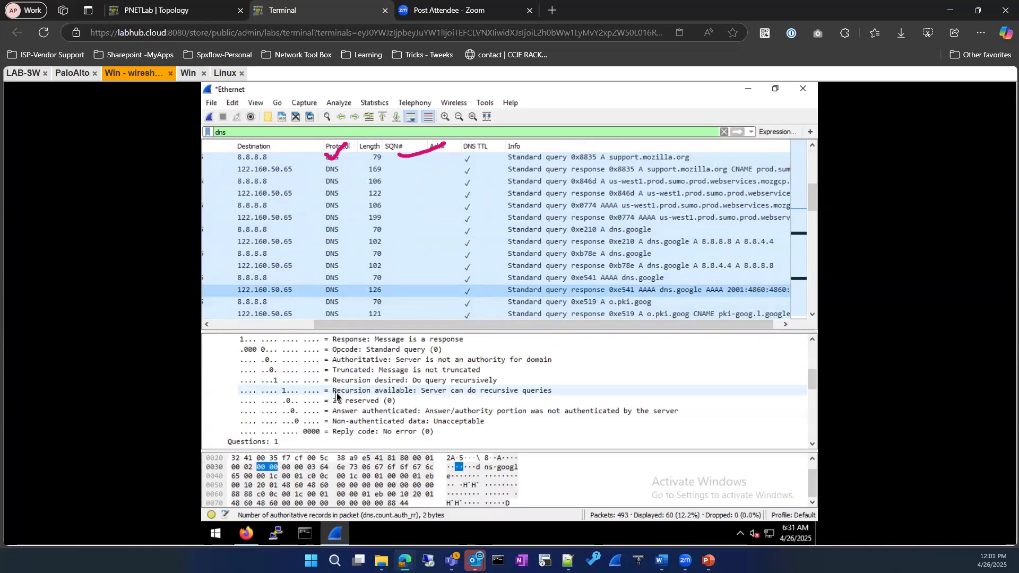
Inspect the o.pki.goog response's CNAME answer, the pki-goog.l.google.com A record, the DNS flags and the UDP header.
scroll(404, 277, down, 1)
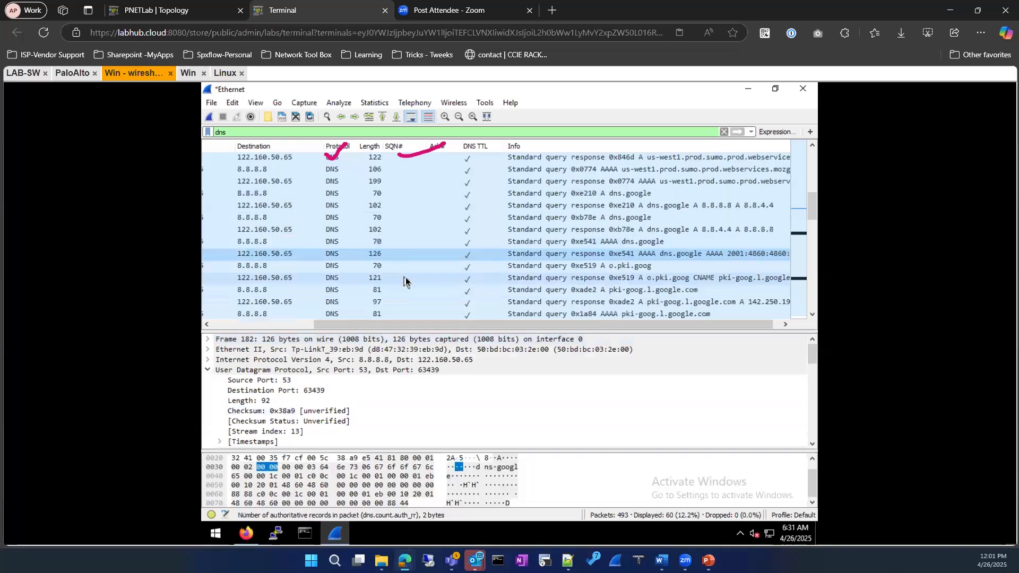
click(486, 280)
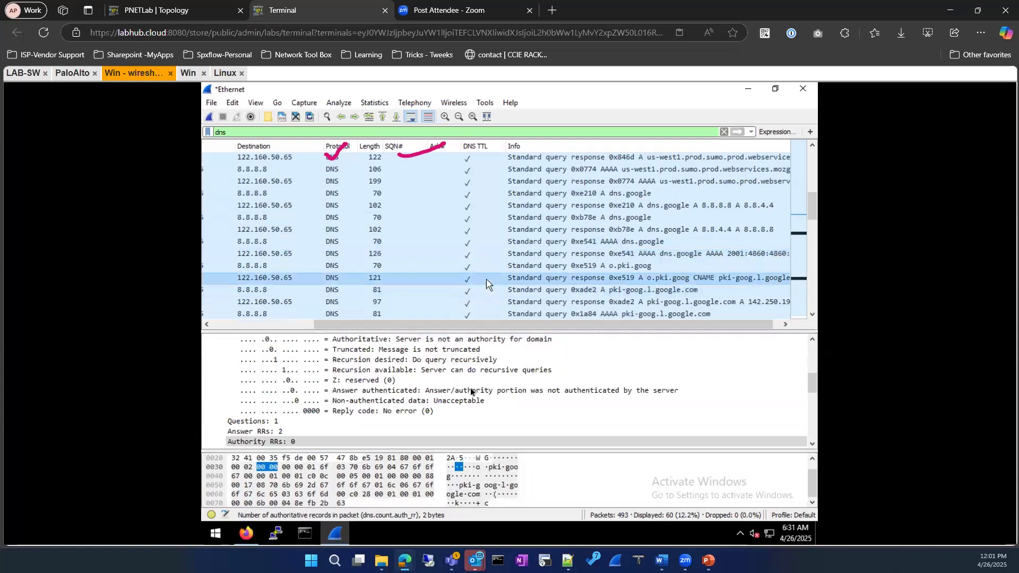
scroll(464, 398, down, 3)
scroll(464, 401, down, 5)
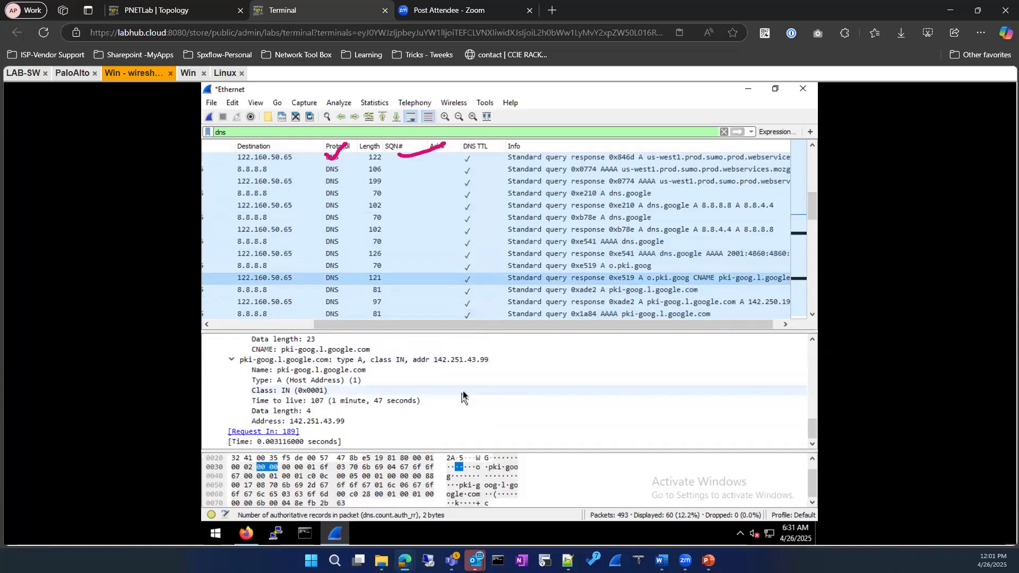
click(373, 360)
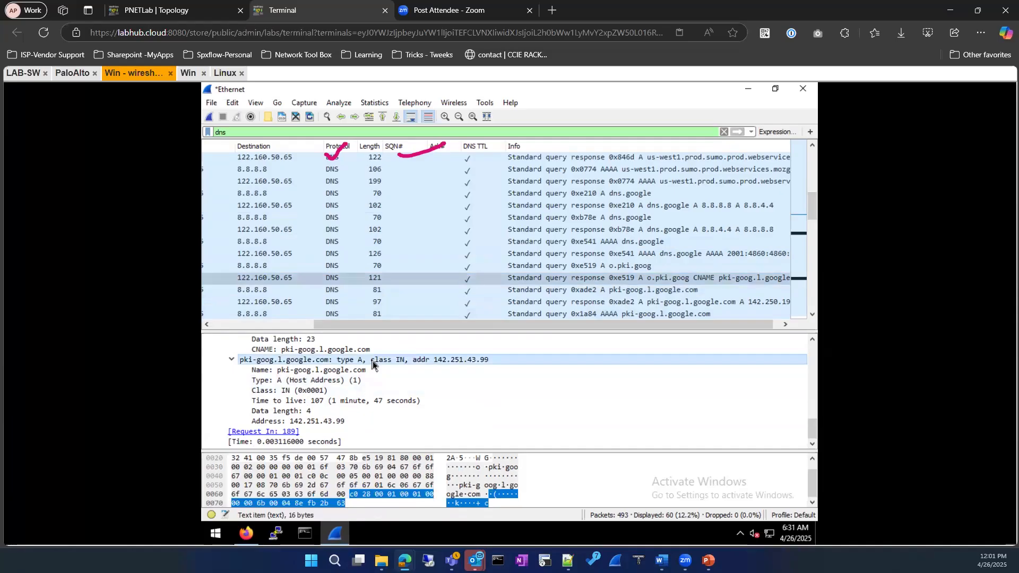
scroll(372, 361, up, 1)
scroll(372, 361, up, 1)
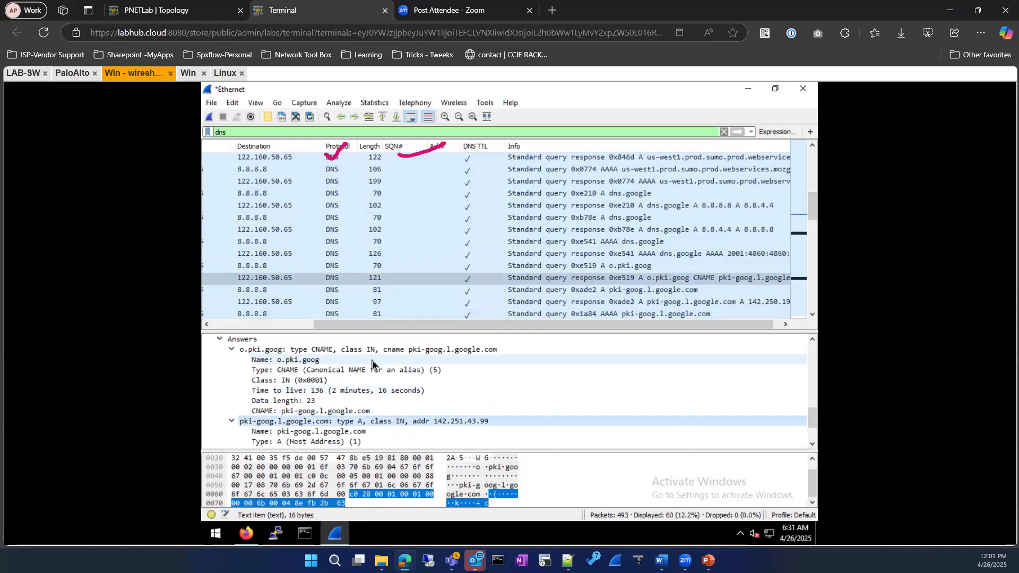
click(398, 351)
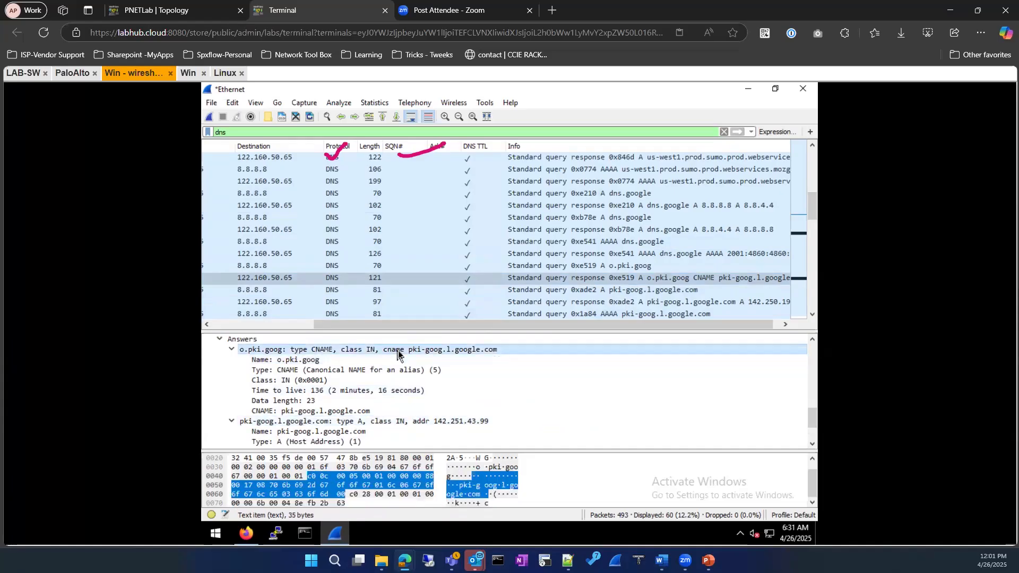
scroll(388, 397, down, 2)
scroll(388, 384, up, 10)
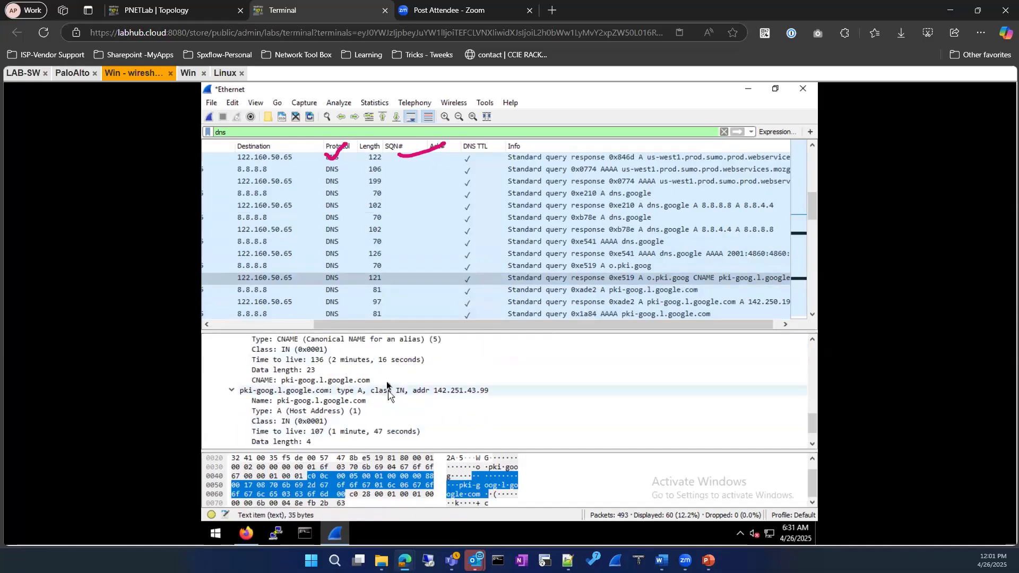
scroll(385, 380, up, 4)
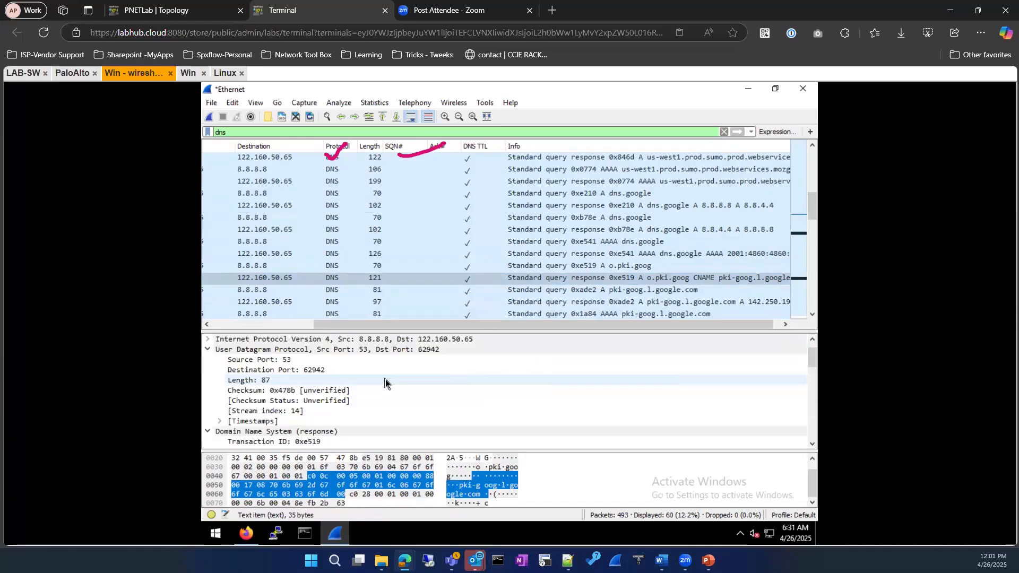
Examine the fonts.googleapis.com A query with transaction ID 0x51ca, including its flags, record counts and UDP header.
scroll(482, 276, down, 5)
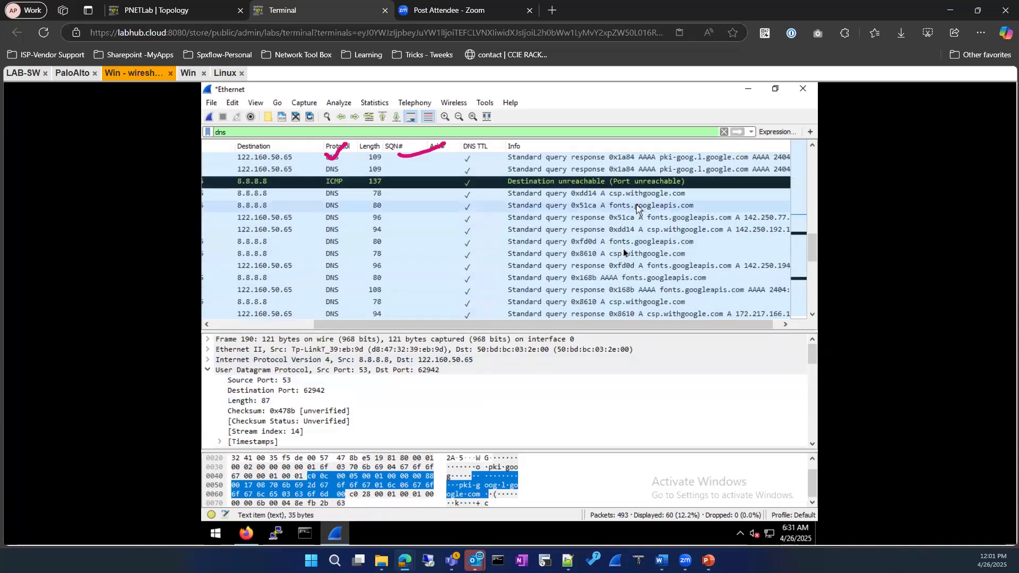
click(638, 207)
scroll(450, 387, down, 7)
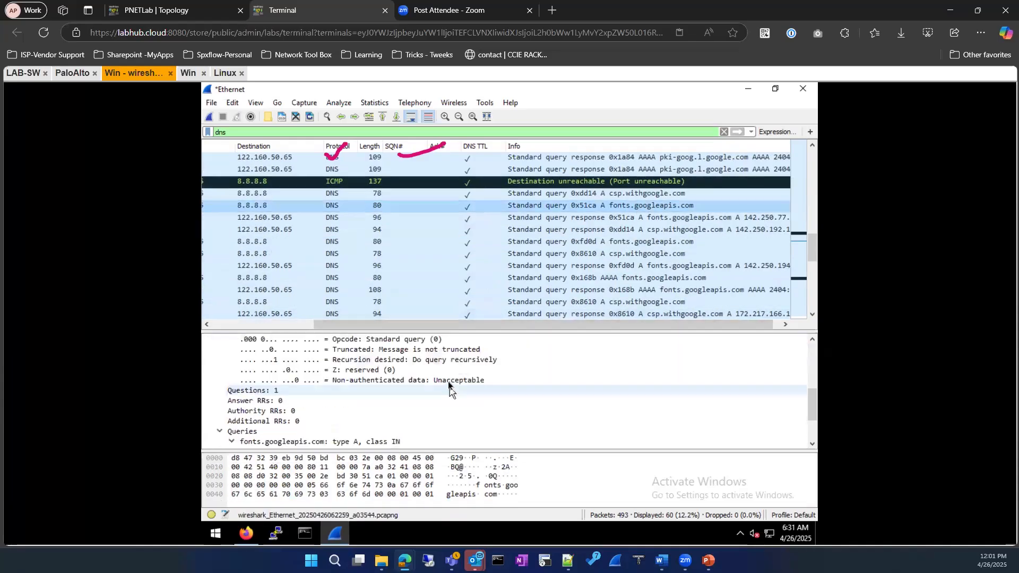
scroll(449, 381, up, 7)
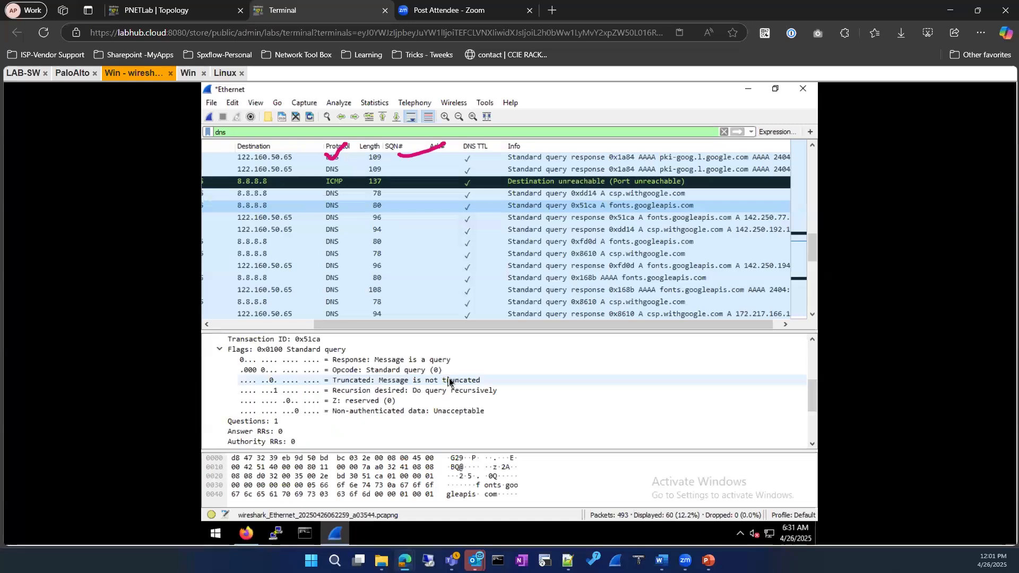
scroll(514, 247, down, 6)
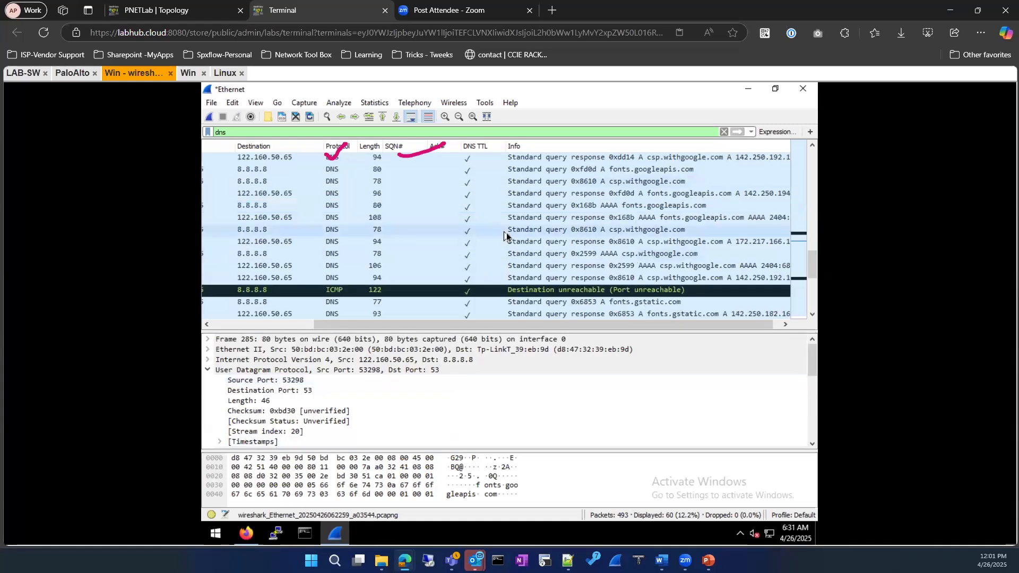
click(531, 253)
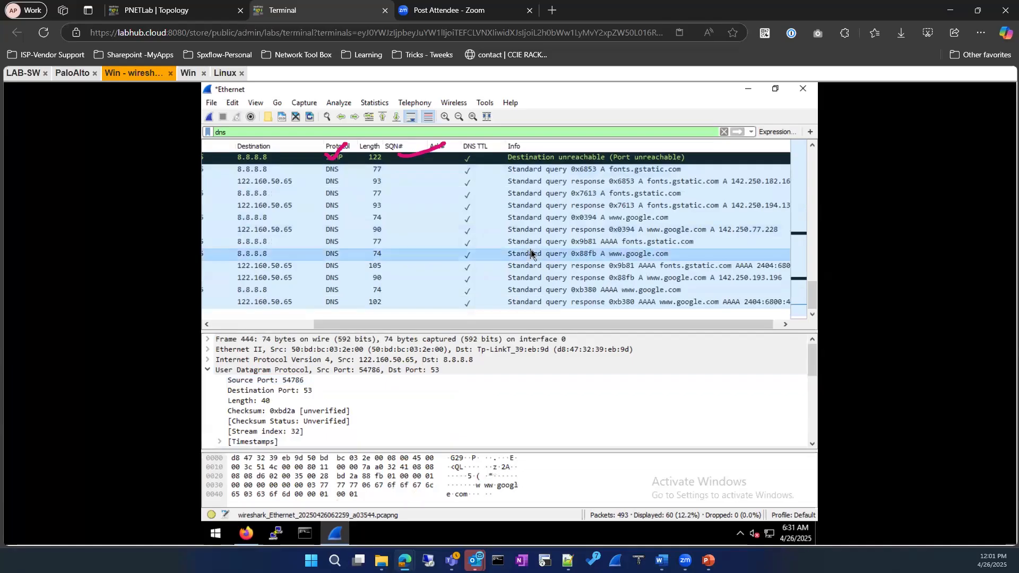
scroll(399, 381, down, 5)
scroll(399, 382, down, 2)
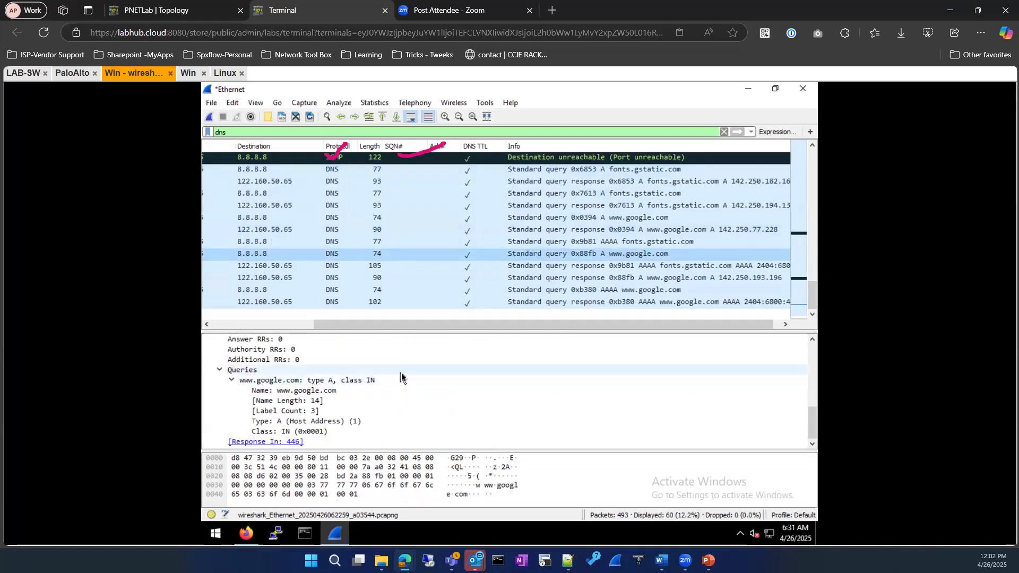
scroll(401, 373, up, 4)
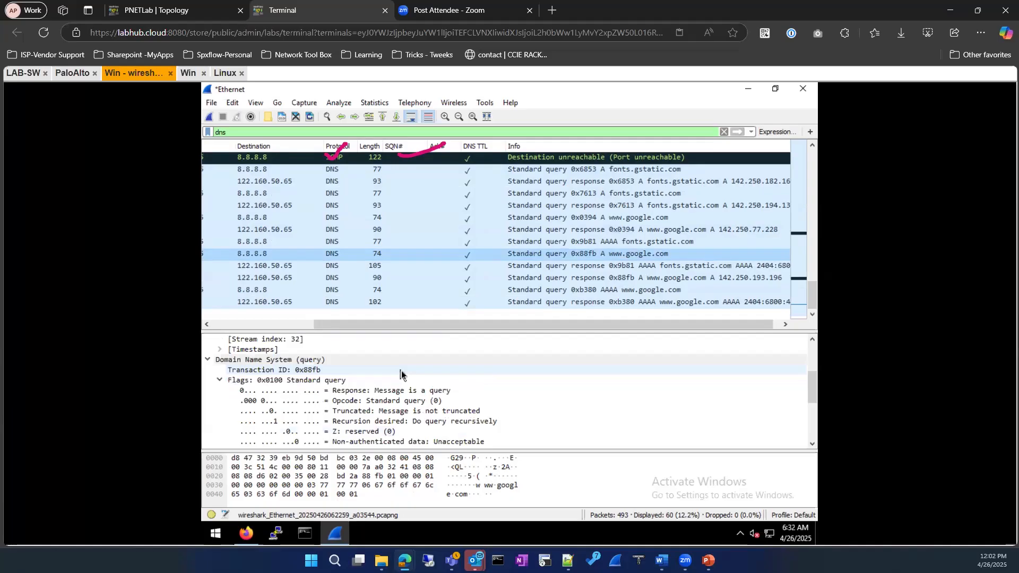
scroll(401, 375, up, 1)
scroll(401, 374, up, 1)
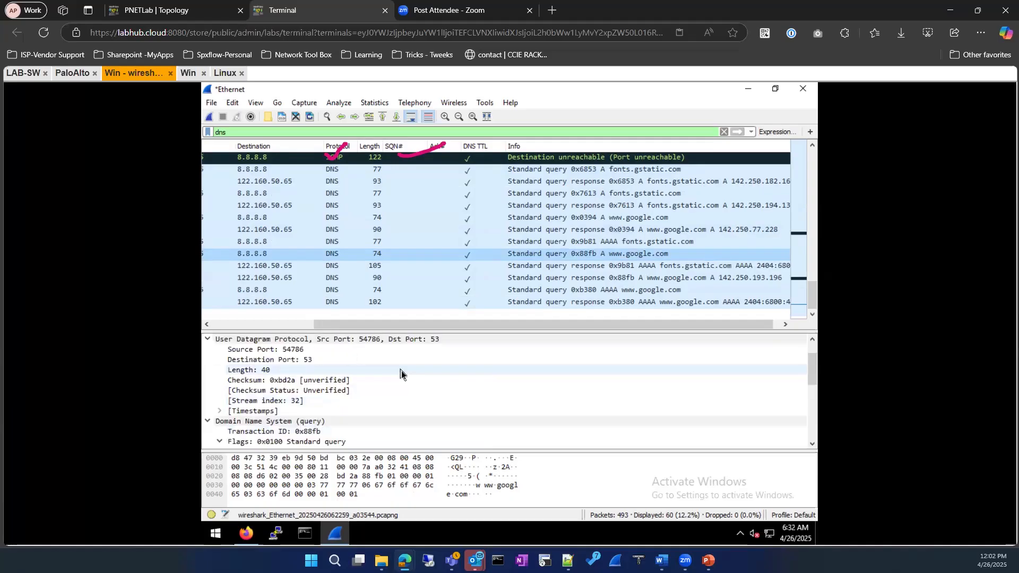
scroll(401, 372, up, 1)
scroll(401, 371, down, 7)
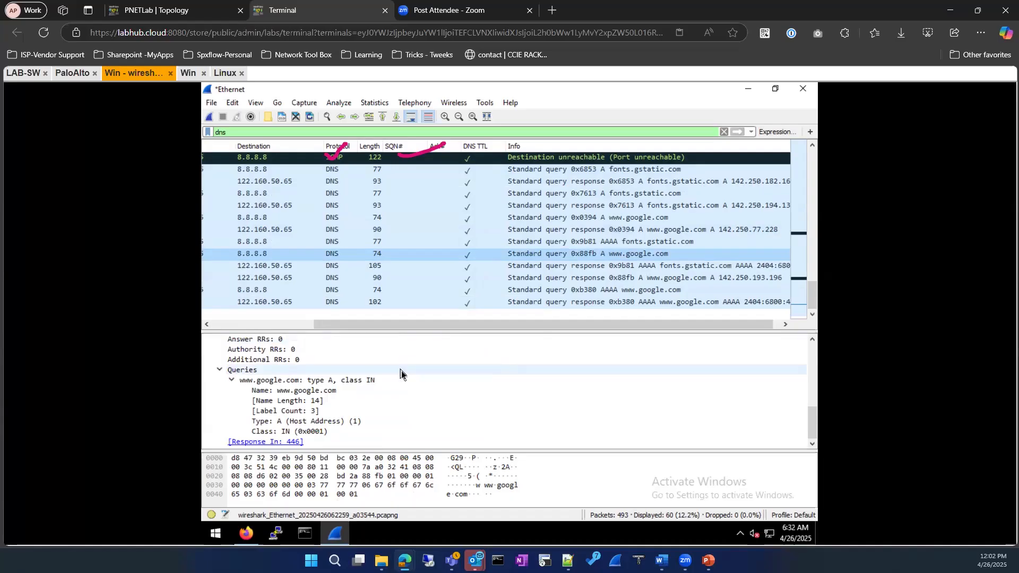
click(492, 266)
click(487, 302)
click(487, 289)
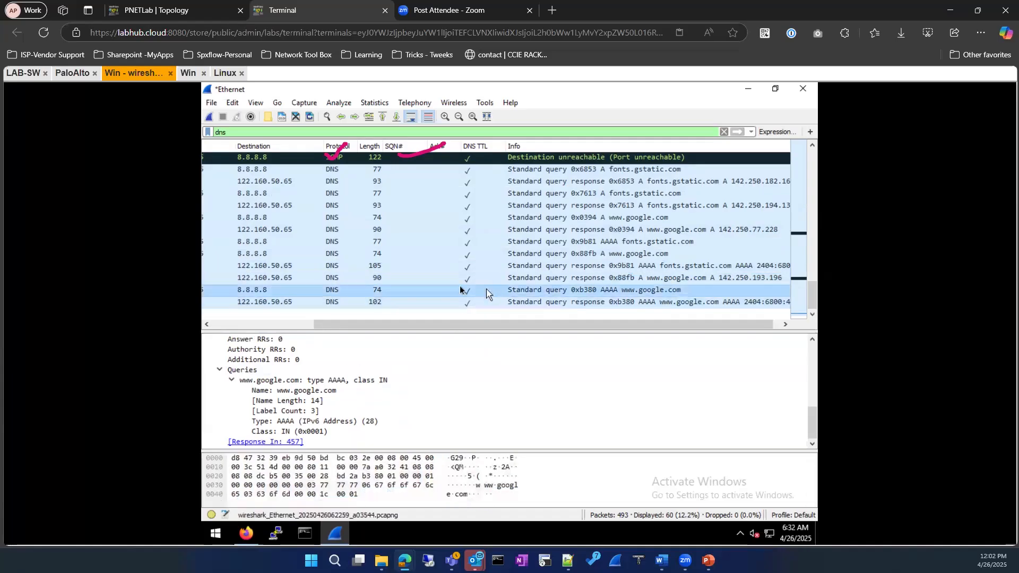
Clear the dns display filter from the packet list.
scroll(462, 290, up, 5)
click(725, 132)
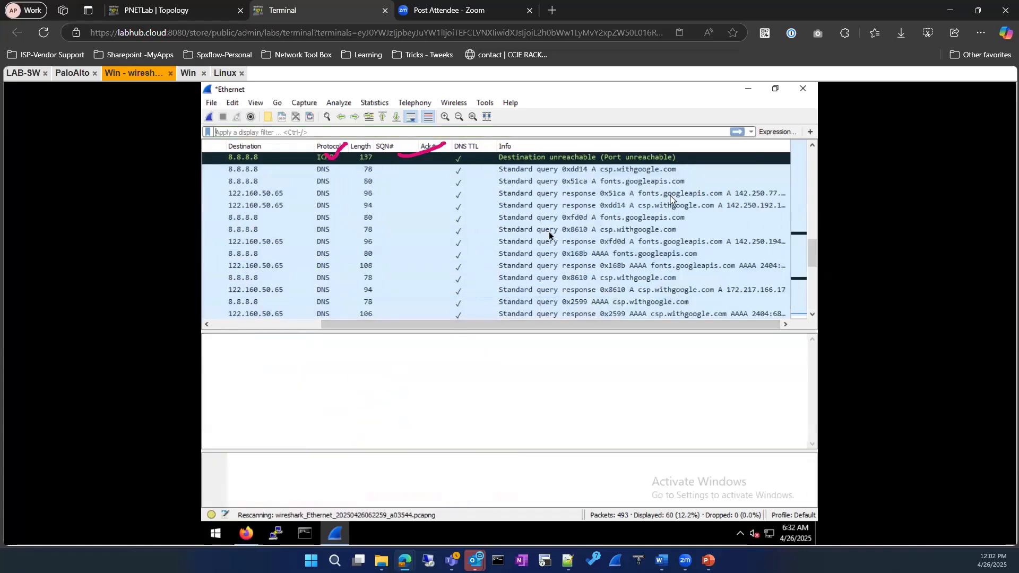
Quit Wireshark without saving the captured packets.
scroll(502, 200, up, 4)
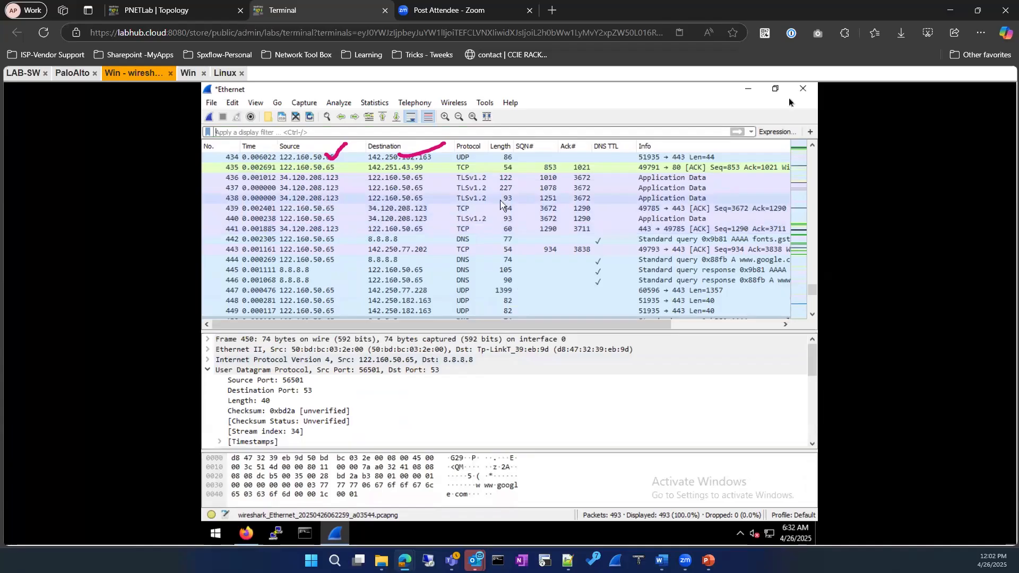
click(803, 91)
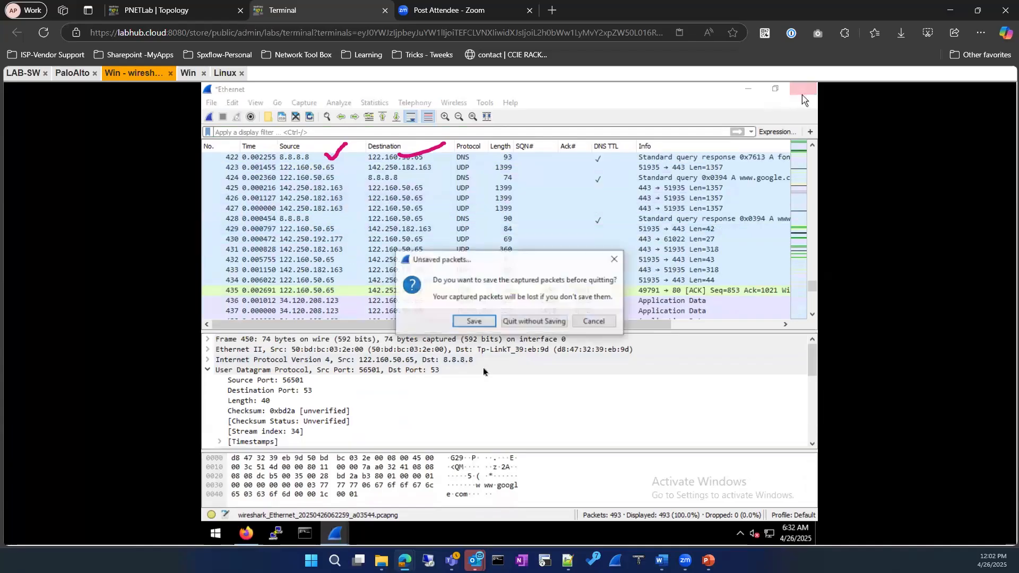
click(526, 322)
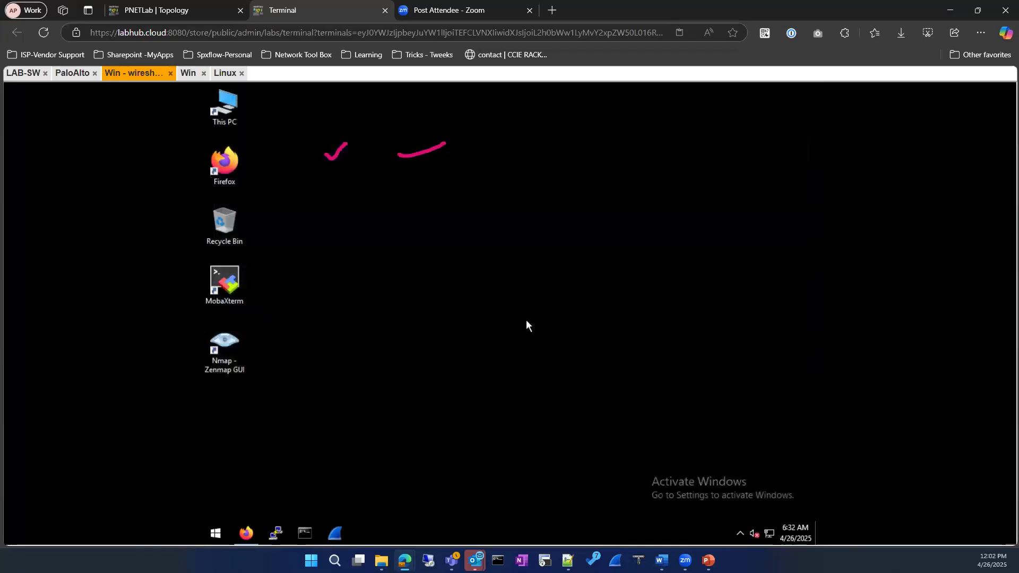
Switch to Firefox, open a new tab and enter yahoo as the start of its address.
click(246, 533)
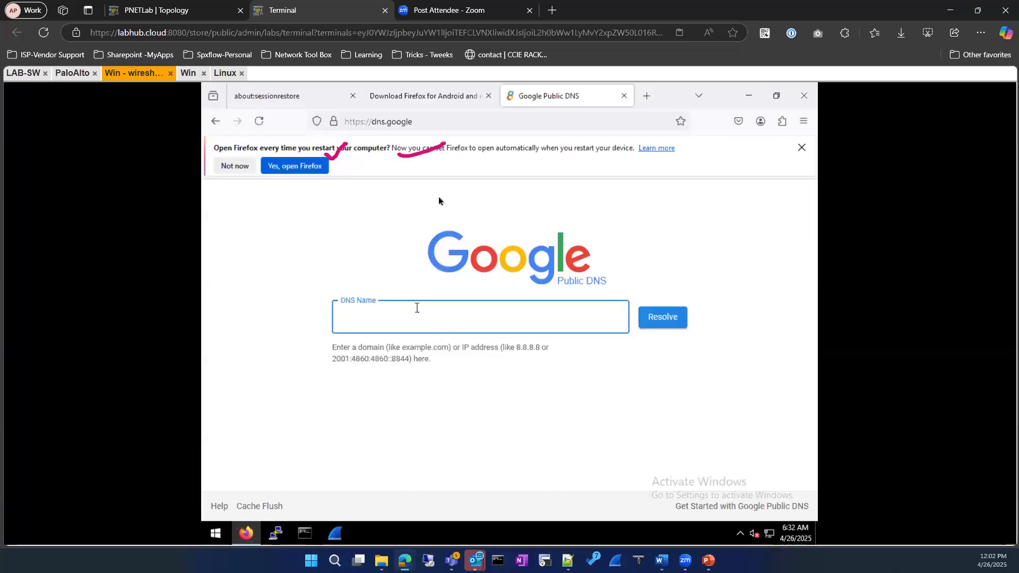
click(647, 96)
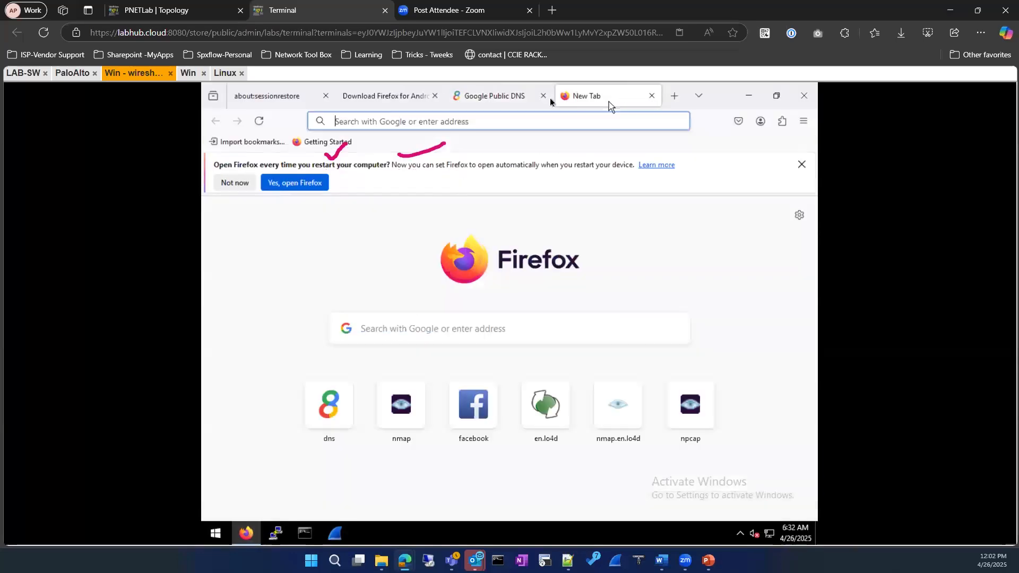
click(567, 122)
text(yahoo)
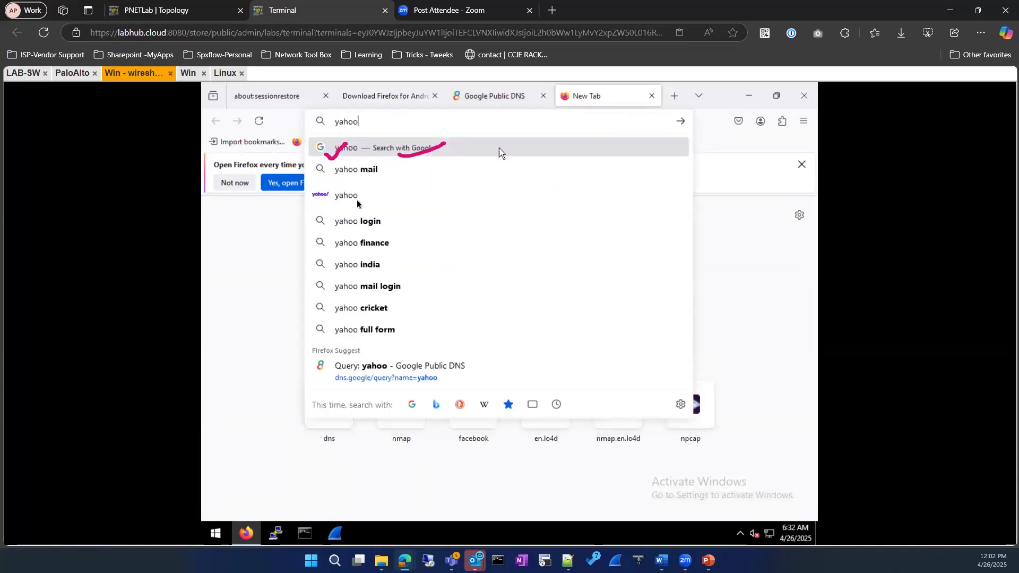
Start a new Wireshark capture on the Ethernet interface, and load yahoo.com in the new Firefox tab.
click(340, 541)
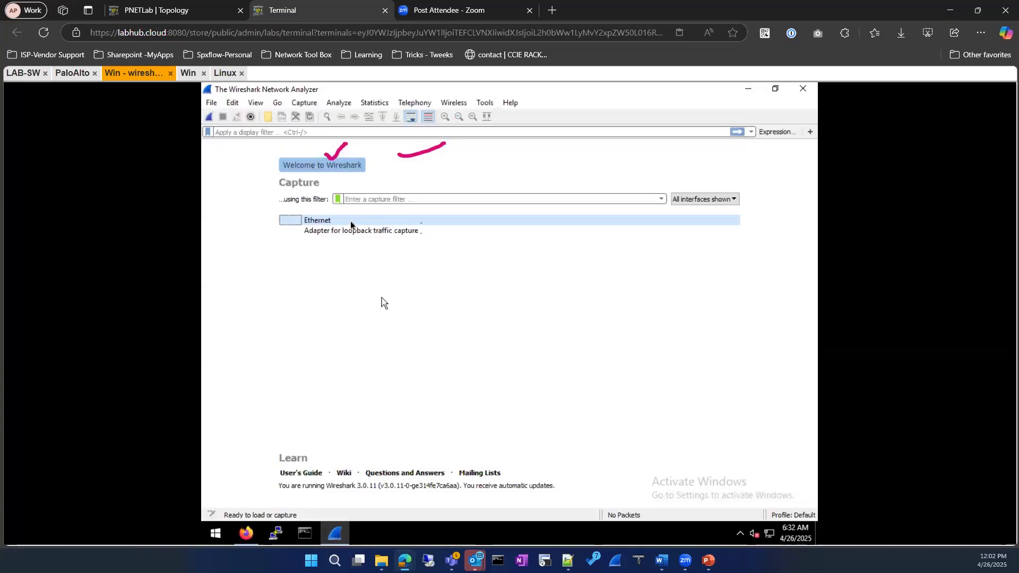
double_click(351, 221)
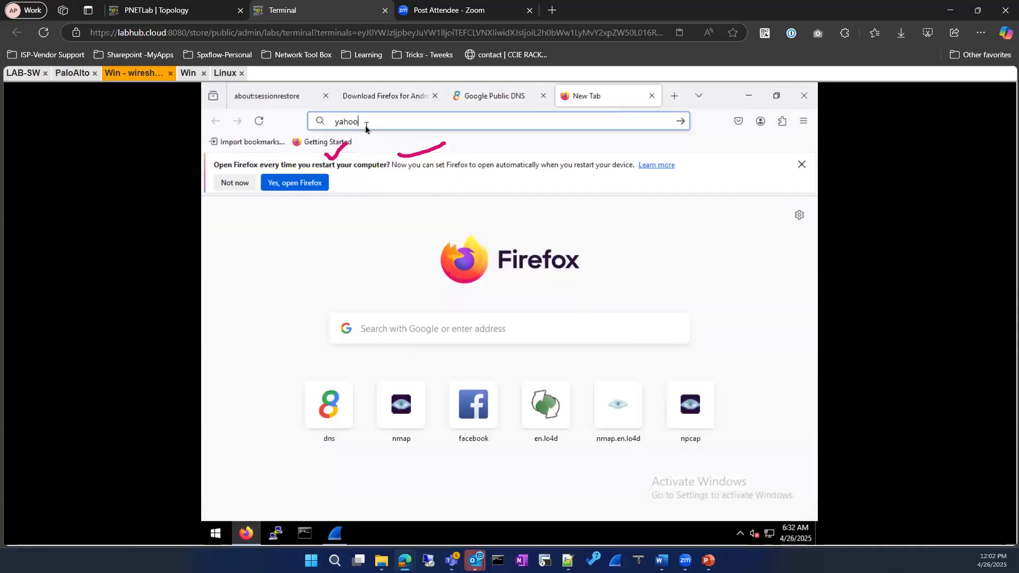
text(.com)
key(Return)
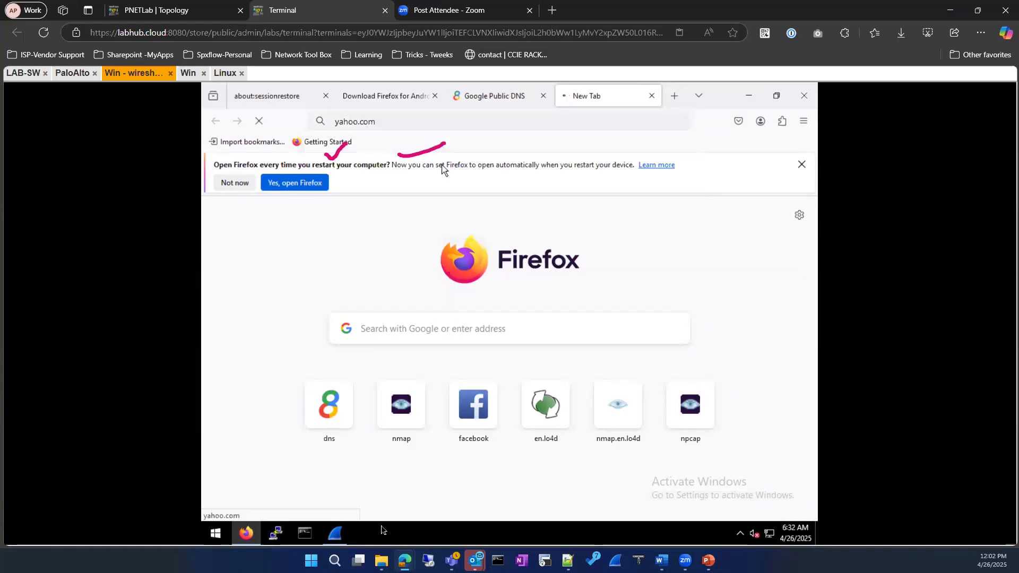
Filter the running Wireshark capture with the display filter dns matches "yahoo.com".
click(335, 533)
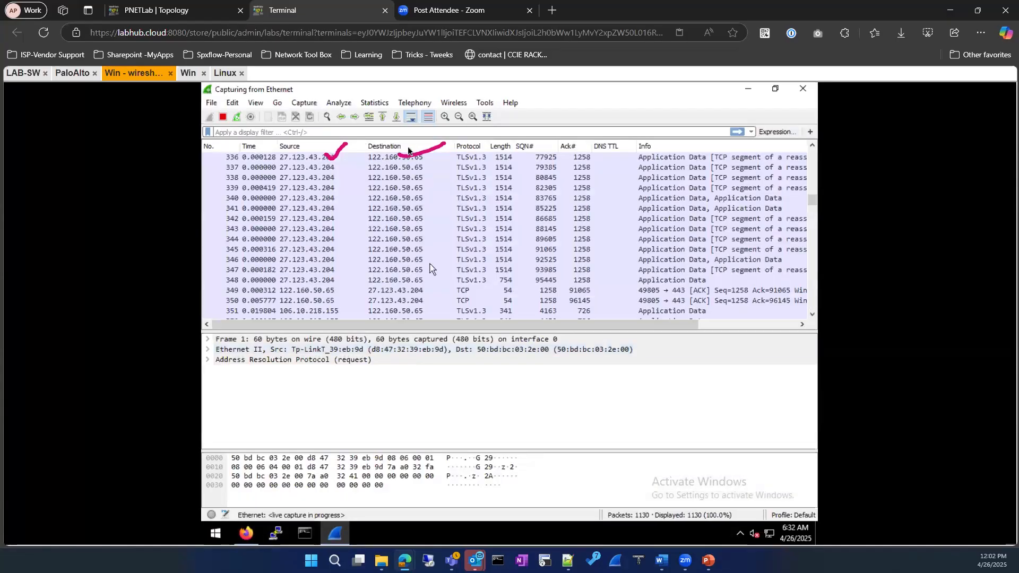
text(dns matches )
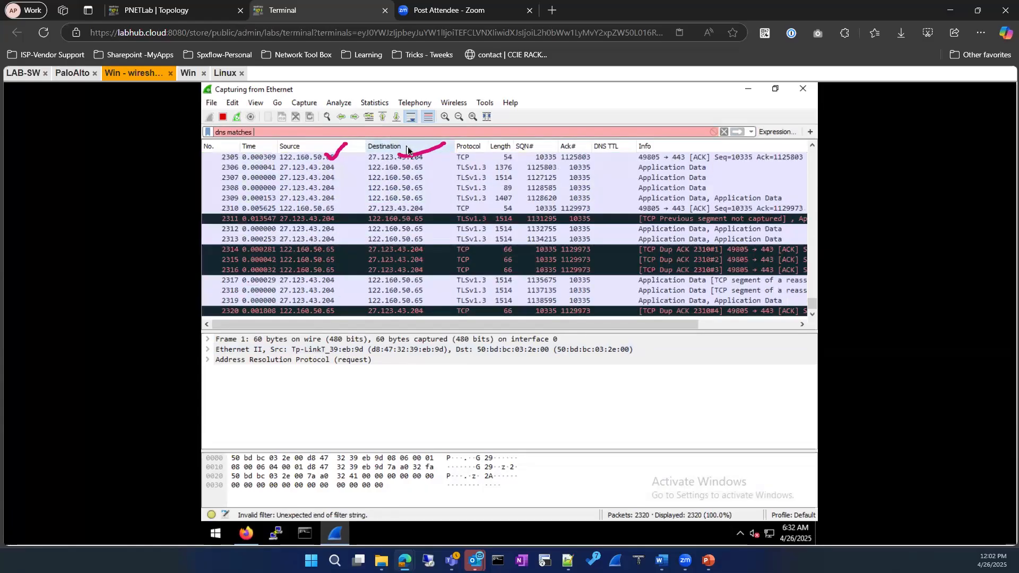
text("yahoo)
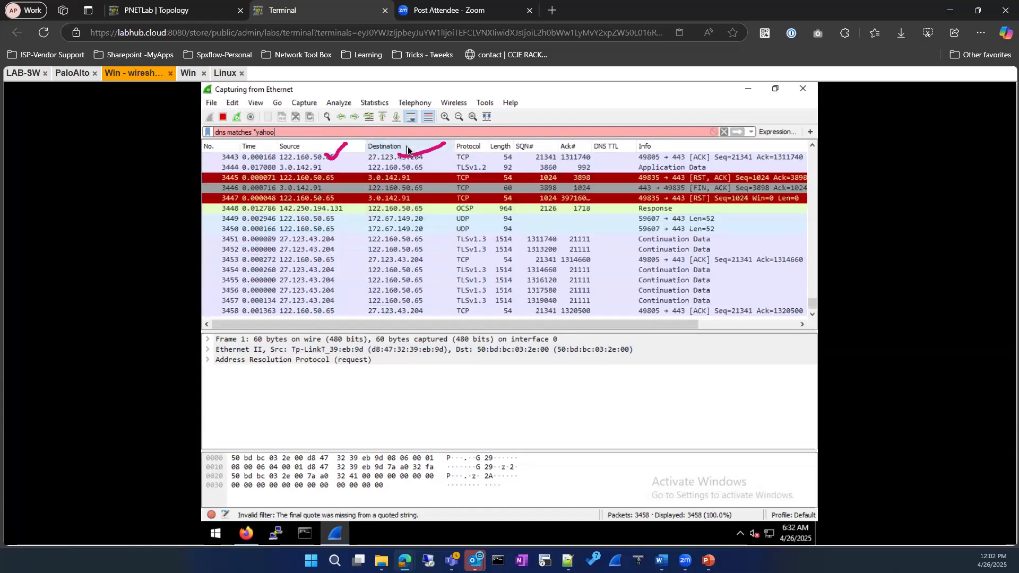
text(.com)
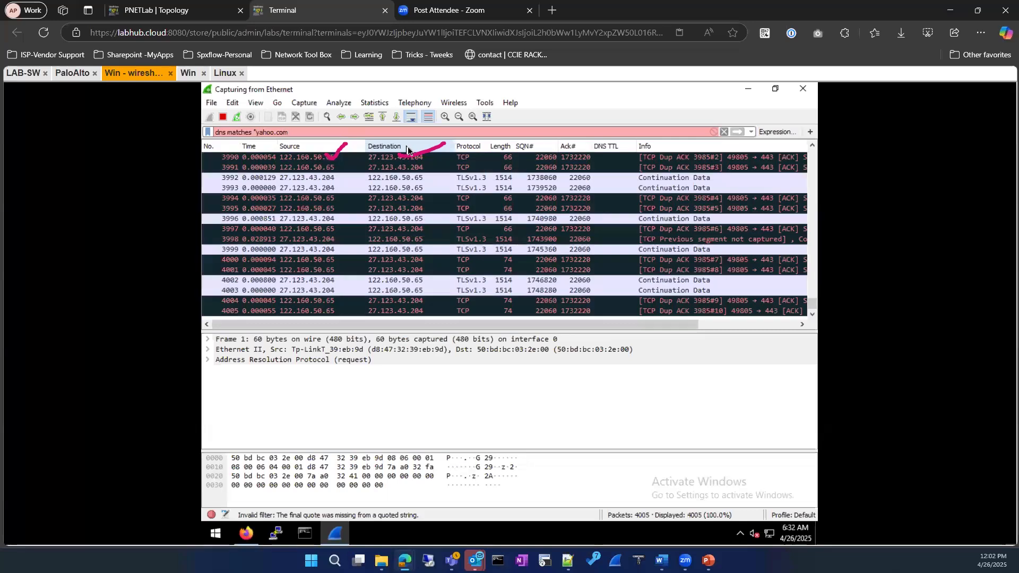
text(")
key(Return)
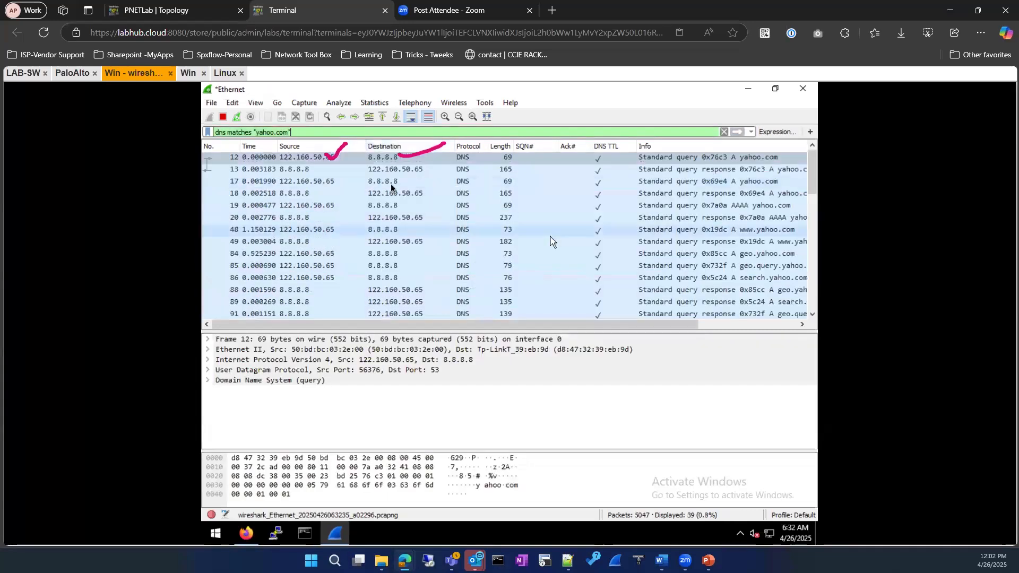
Examine the yahoo.com A response with transaction ID 0x76c3, including its record counts and the first answer's fields.
click(365, 171)
click(209, 379)
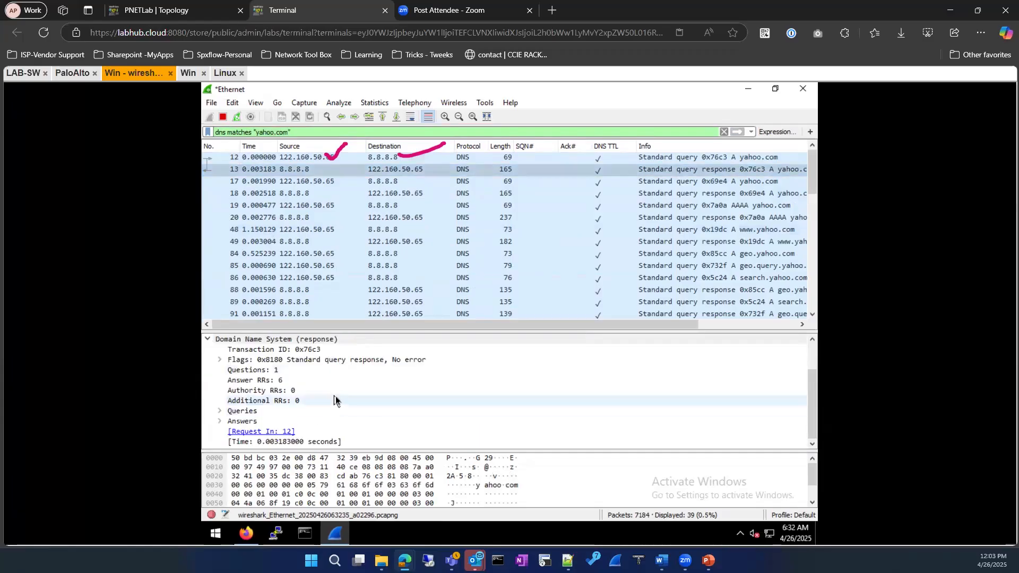
click(219, 421)
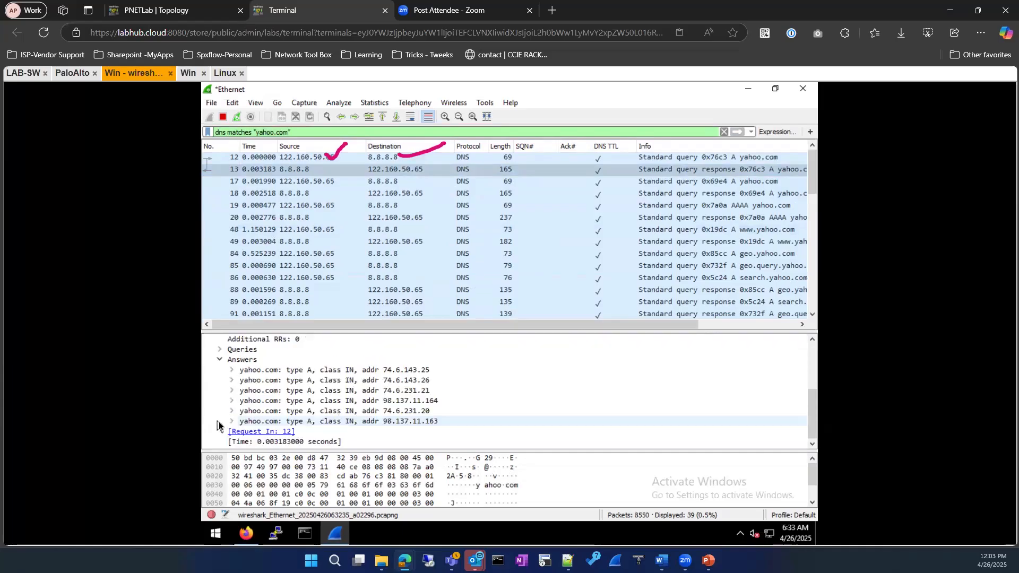
click(231, 371)
scroll(245, 394, down, 2)
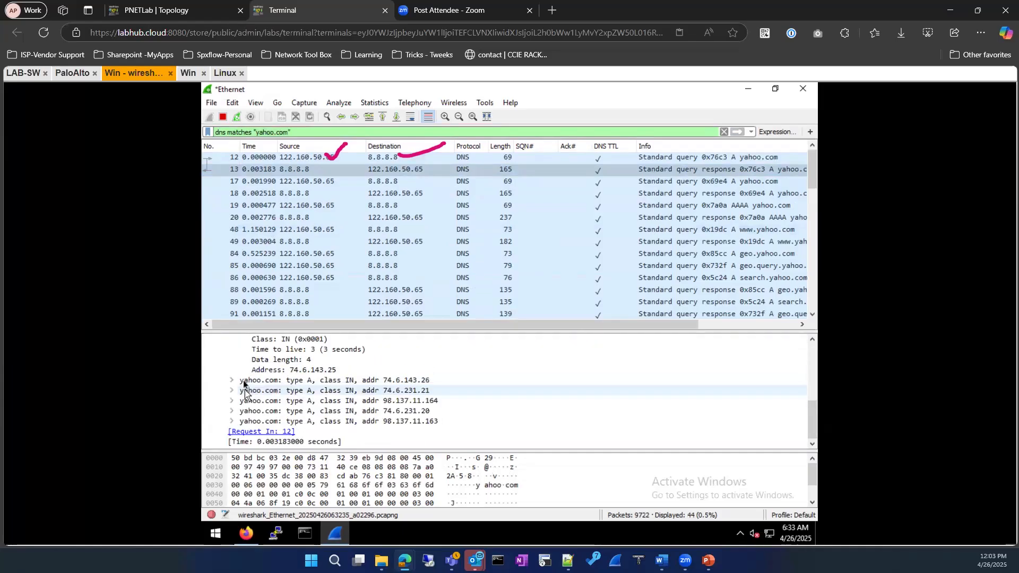
scroll(238, 393, up, 4)
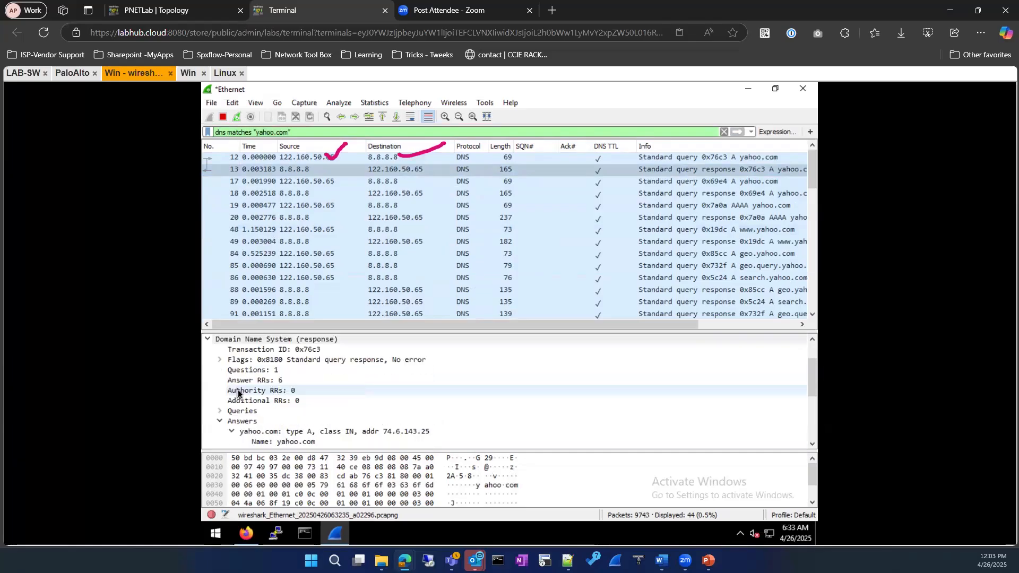
scroll(371, 385, up, 2)
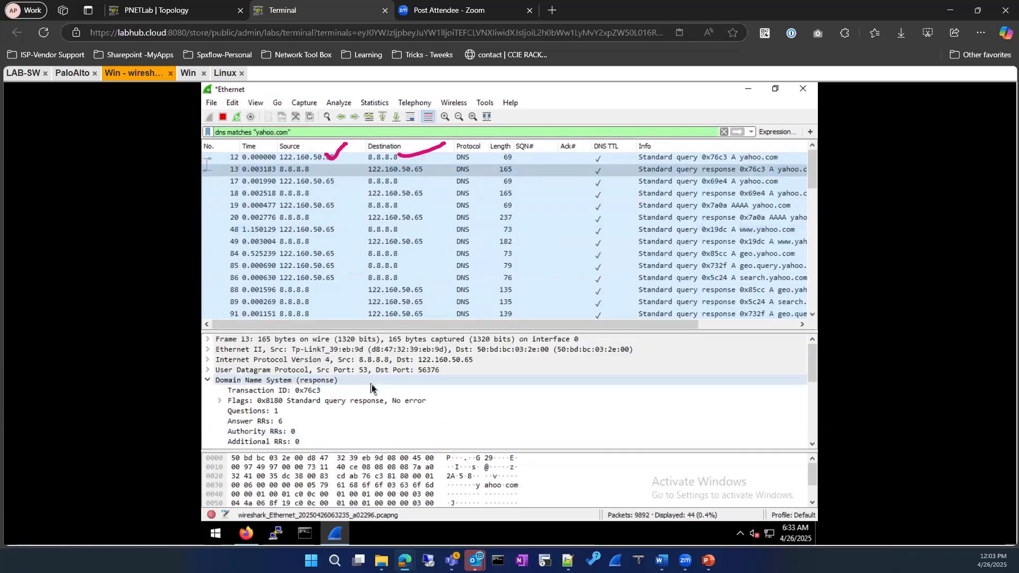
scroll(372, 384, down, 2)
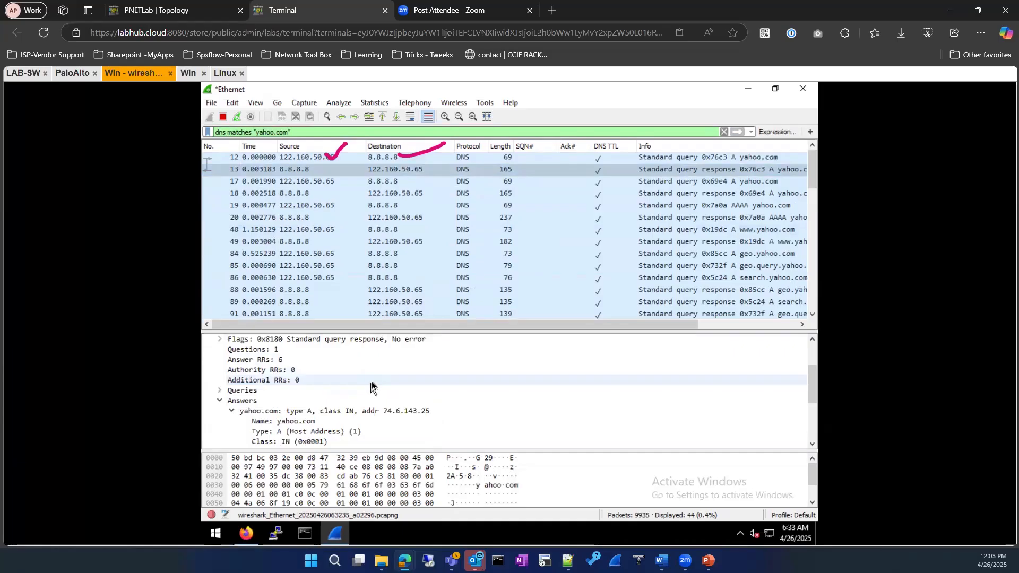
scroll(373, 383, down, 2)
scroll(373, 385, down, 1)
Expand the yahoo.com A answers for 74.6.143.26, 74.6.231.21, 98.137.11.163 and 98.137.11.164.
click(231, 381)
scroll(394, 410, down, 2)
click(231, 391)
scroll(230, 419, down, 2)
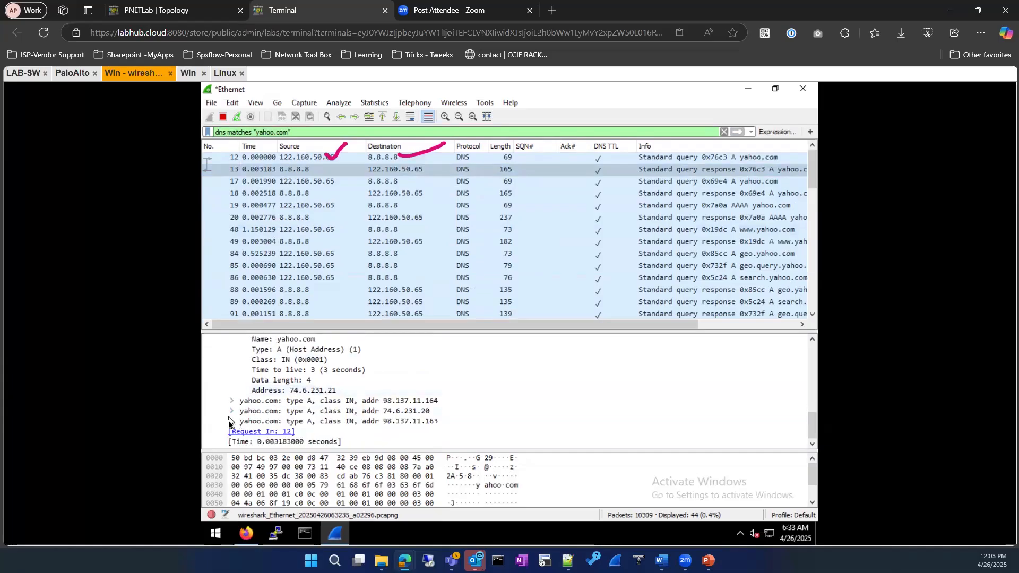
click(230, 421)
scroll(229, 423, down, 2)
scroll(229, 423, up, 2)
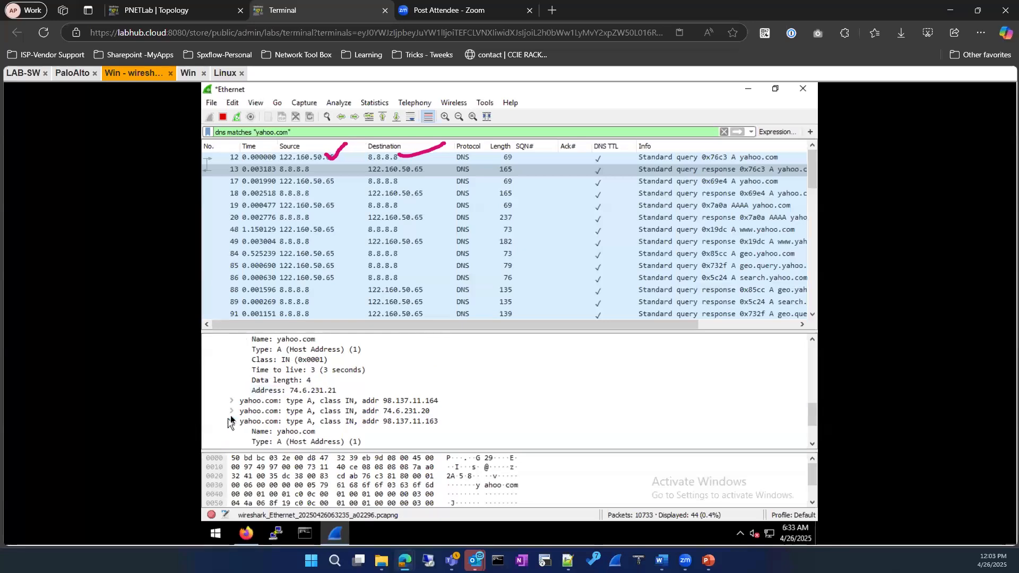
click(231, 401)
Review the expanded yahoo.com A records, comparing their type, class, time to live and address fields.
scroll(233, 404, up, 10)
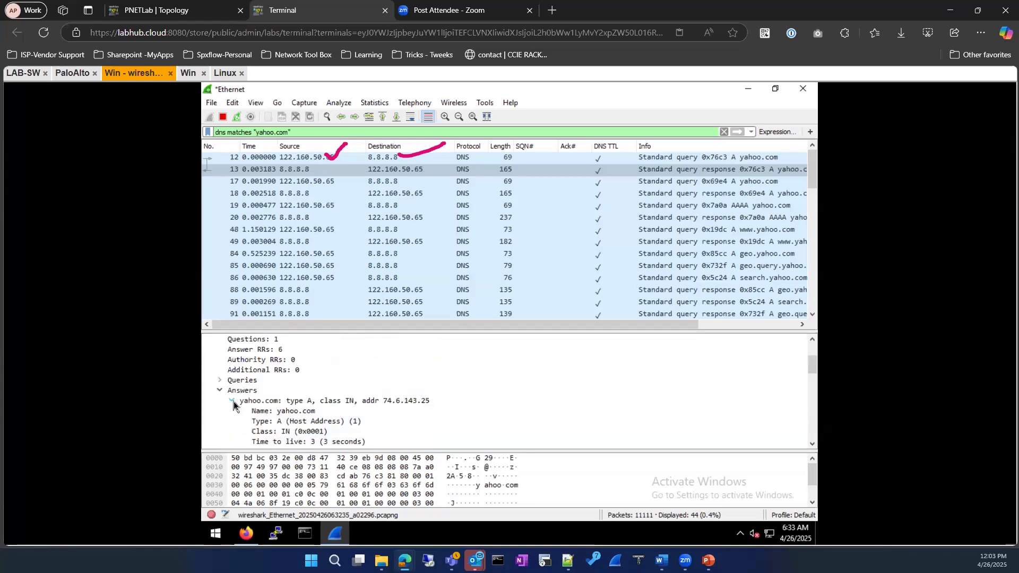
scroll(234, 401, down, 2)
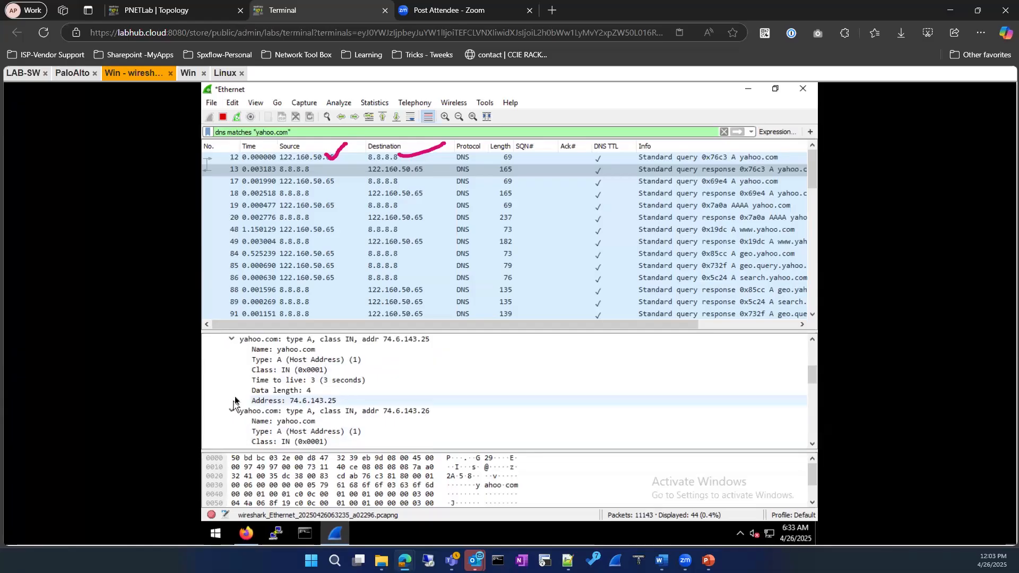
scroll(235, 401, down, 2)
scroll(237, 401, down, 2)
scroll(239, 403, down, 2)
scroll(243, 405, down, 2)
scroll(244, 405, up, 8)
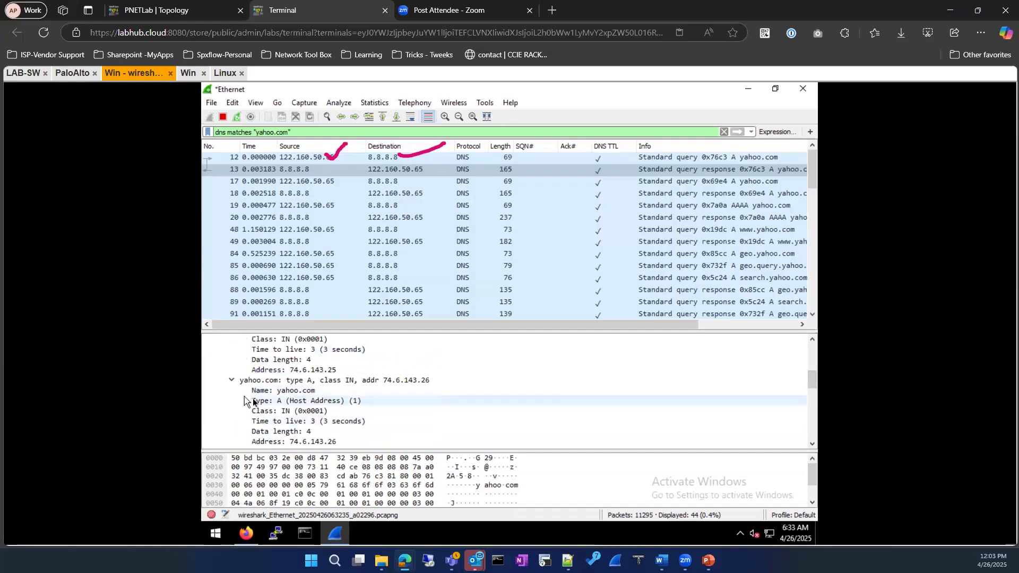
Examine the yahoo.com AAAA response with transaction ID 0x7a0a, including its record counts and IPv6 answer records.
click(590, 220)
scroll(408, 405, down, 3)
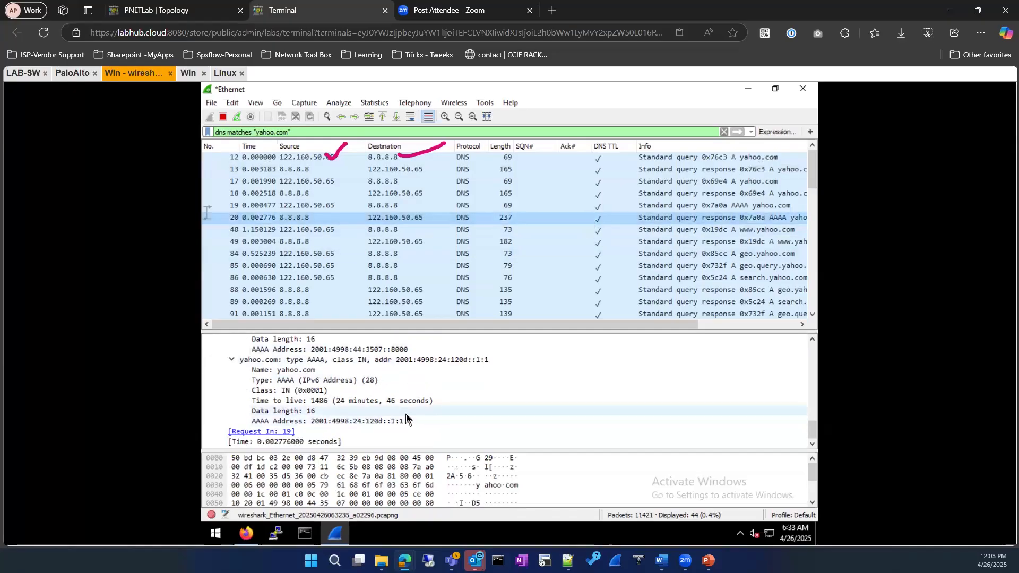
scroll(406, 414, up, 3)
scroll(406, 414, up, 15)
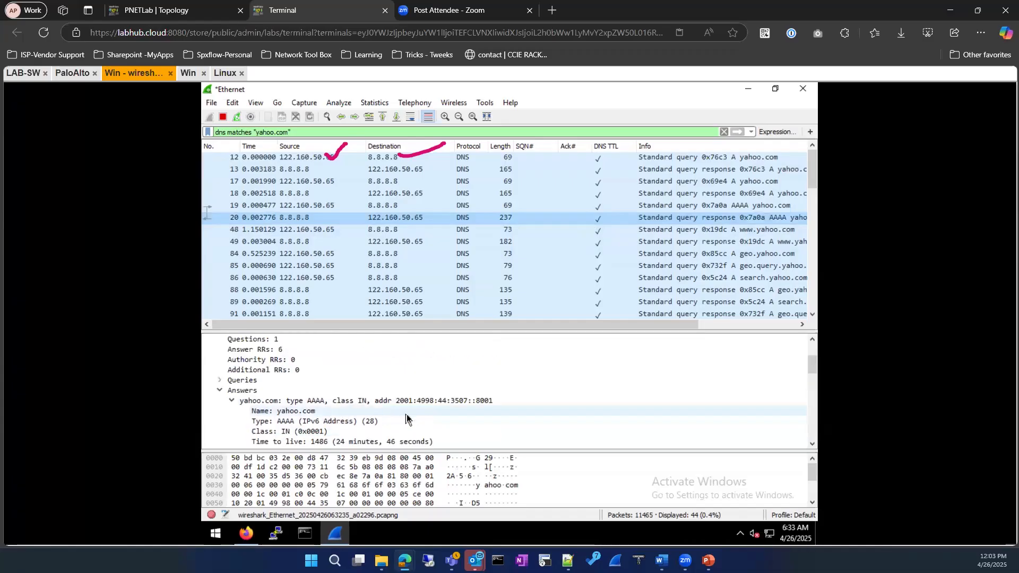
scroll(407, 413, down, 2)
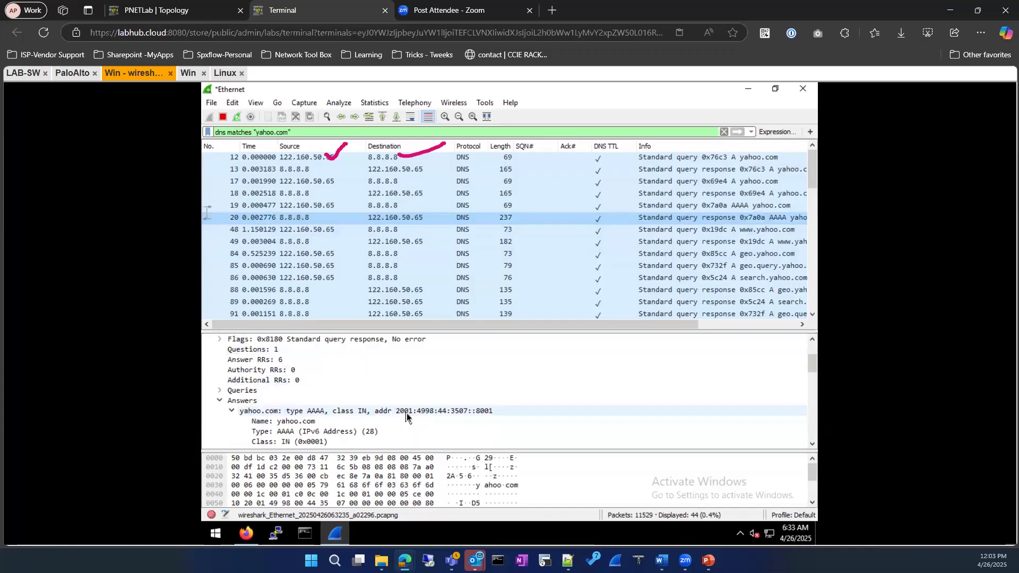
scroll(303, 393, up, 1)
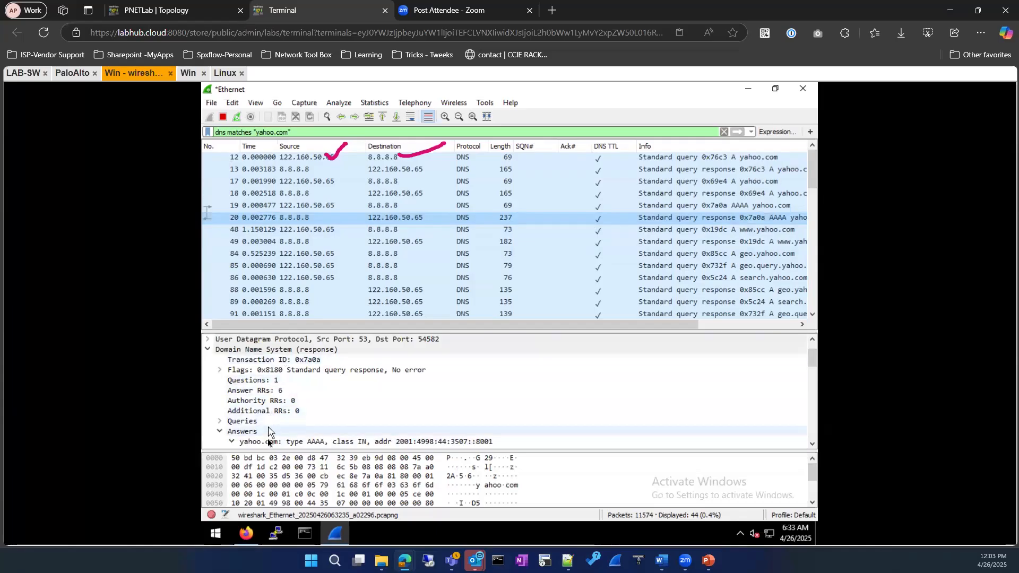
scroll(268, 438, down, 7)
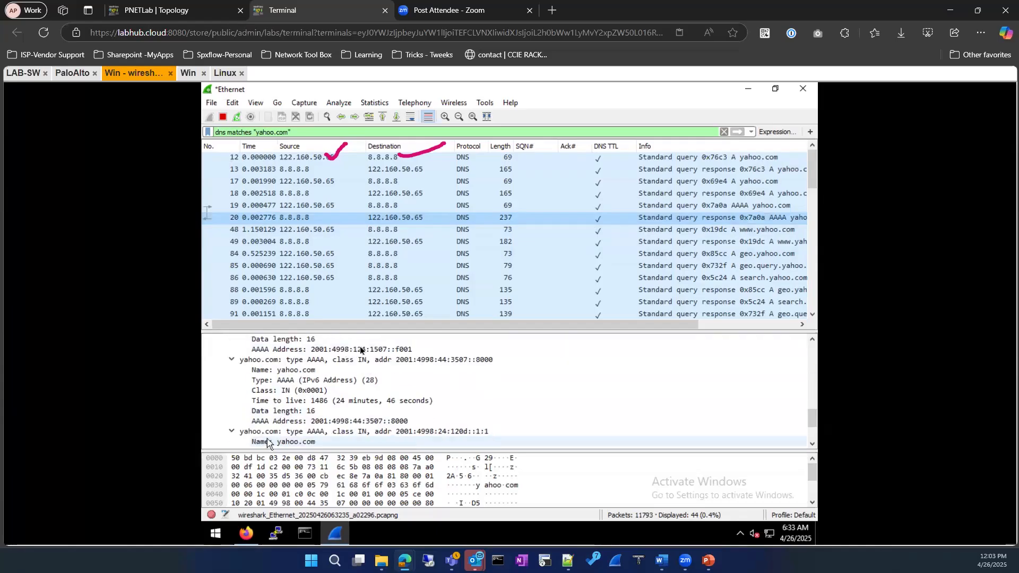
scroll(353, 430, down, 3)
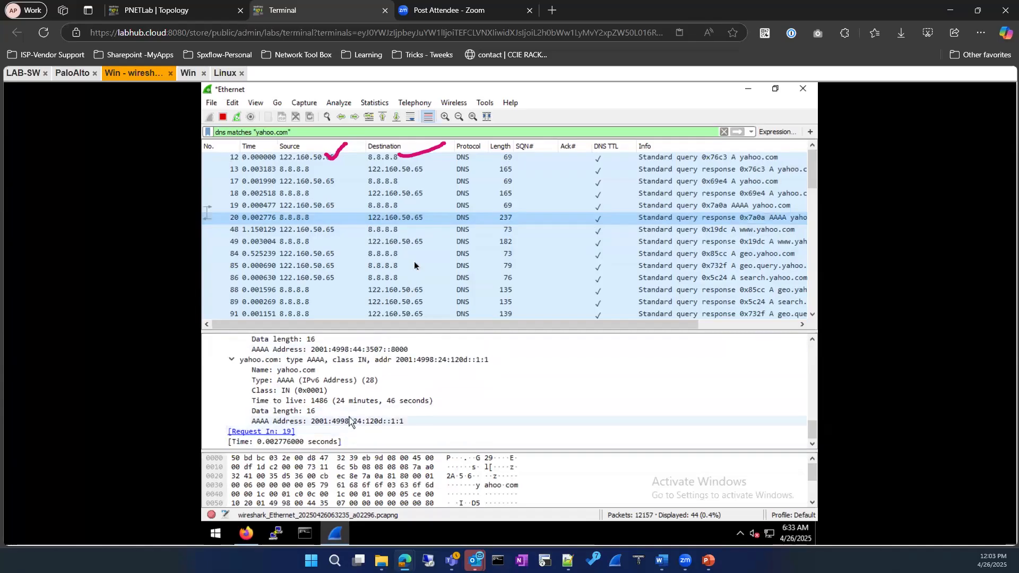
View the details of the first pr-bh.ybp.yahoo.com CNAME response with transaction ID 0x81d1.
scroll(414, 265, down, 7)
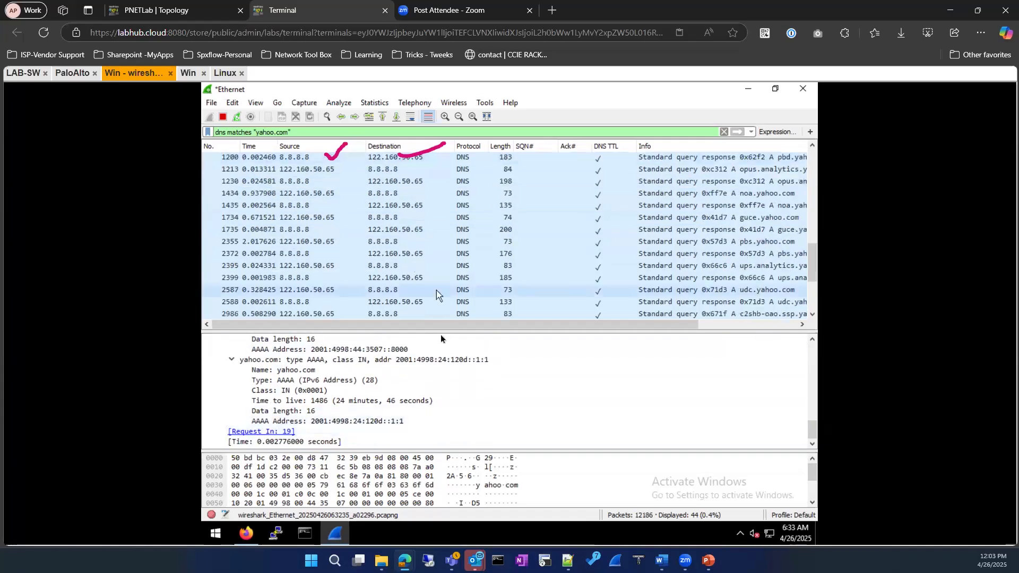
drag(511, 329, 628, 332)
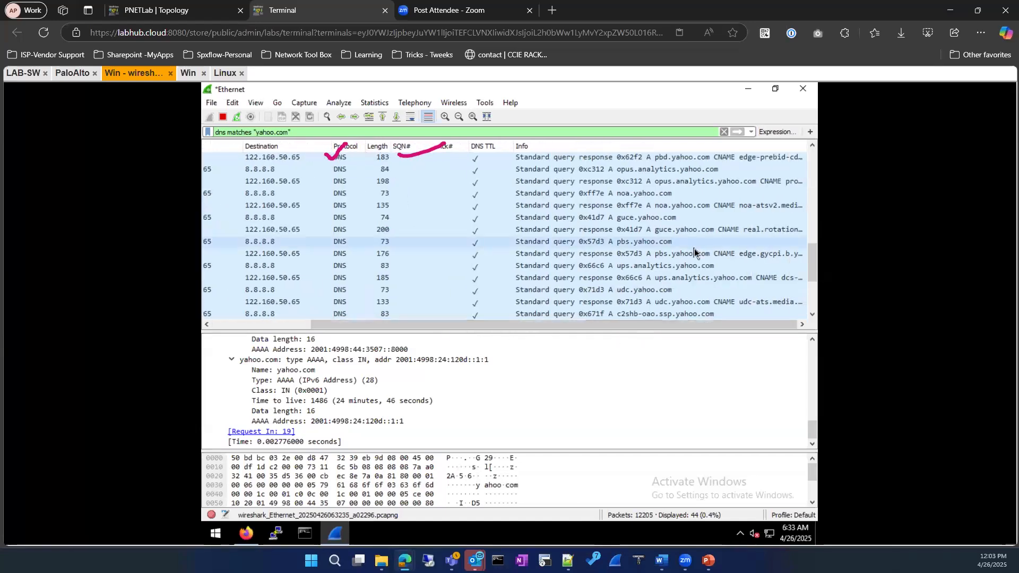
scroll(695, 248, down, 3)
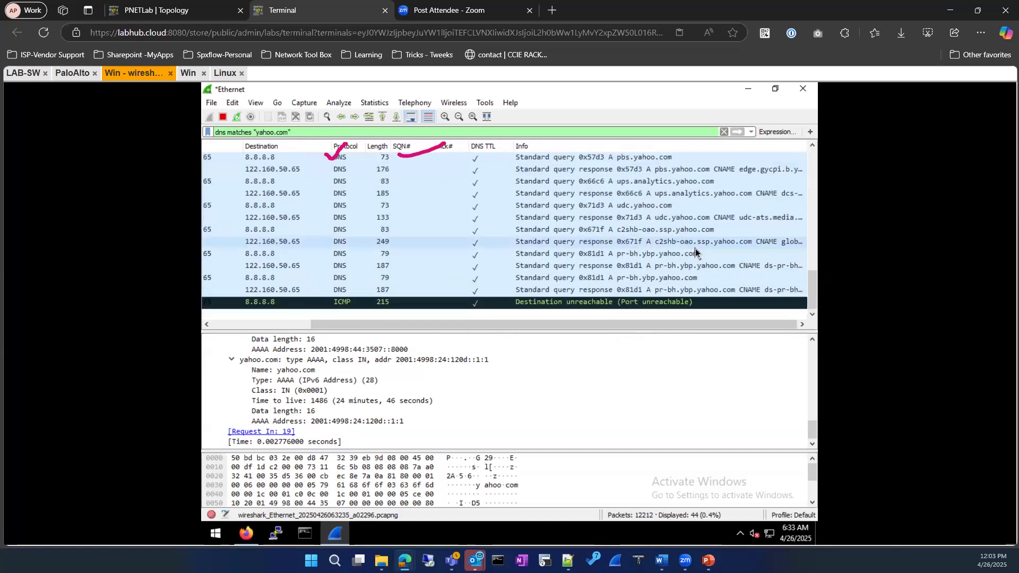
click(667, 253)
click(670, 268)
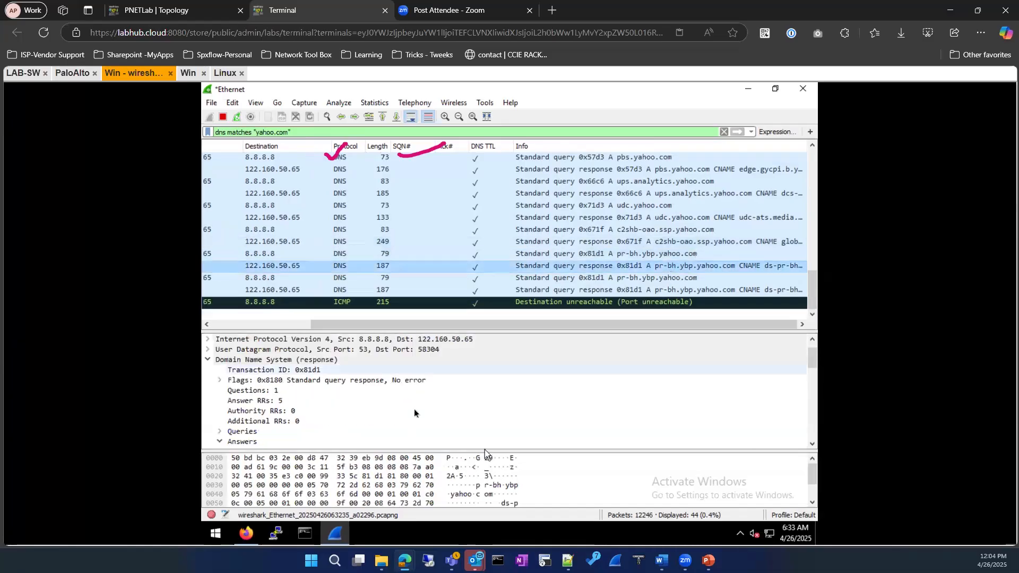
Examine the answer records of the pr-bh.ybp.yahoo.com response, and view the yahoo.com AAAA query with transaction ID 0x7a0a.
scroll(414, 408, down, 6)
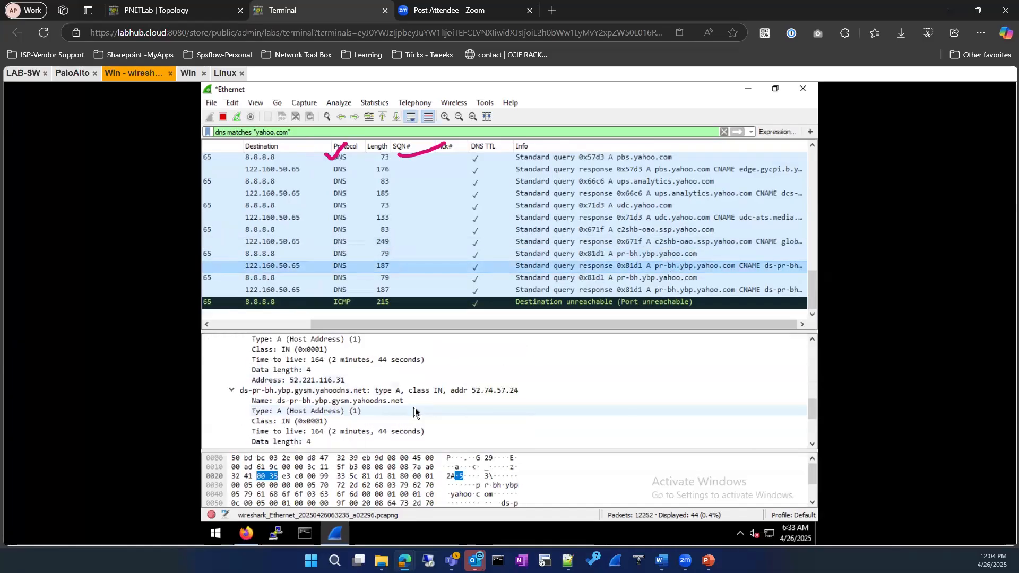
scroll(416, 404, up, 10)
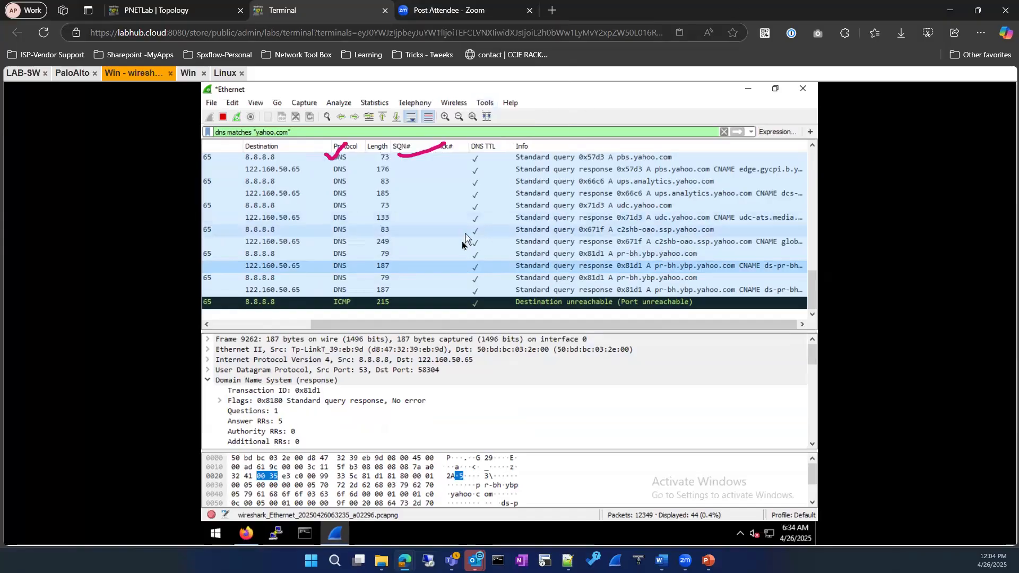
scroll(458, 243, up, 11)
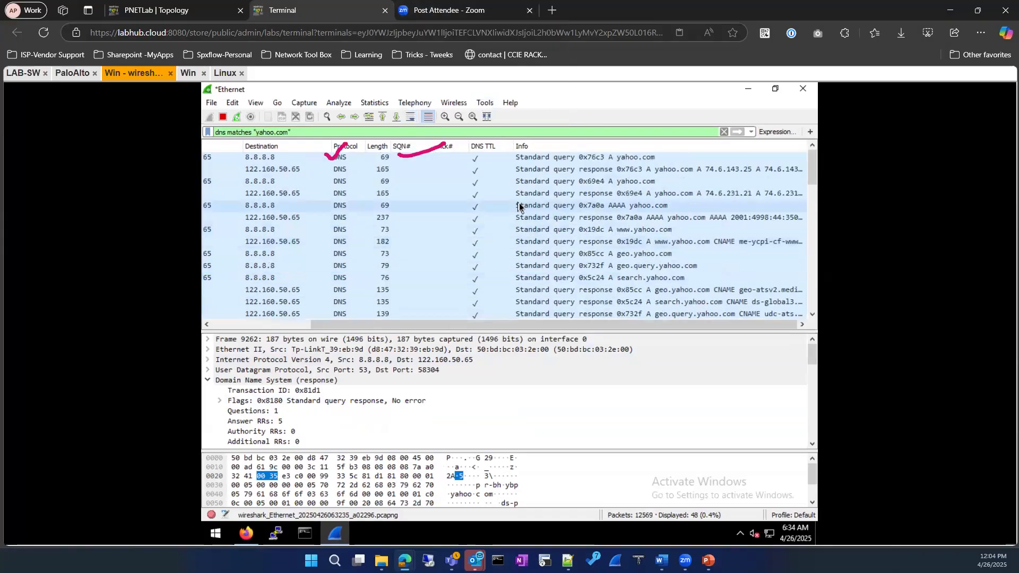
click(520, 207)
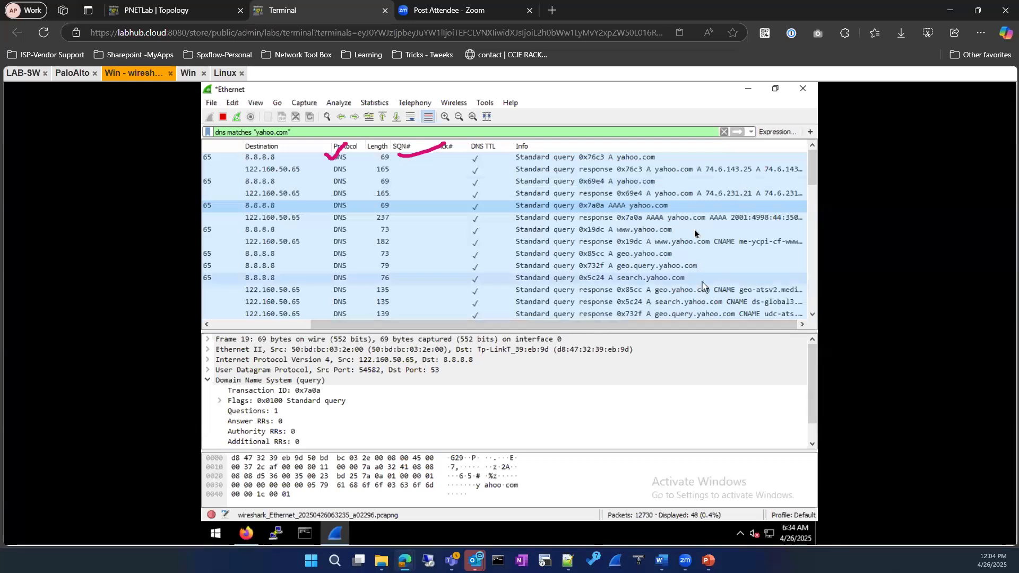
Look through the whole list of filtered yahoo.com packets, comparing the subdomain queries with their A, AAAA and CNAME responses.
scroll(673, 283, down, 3)
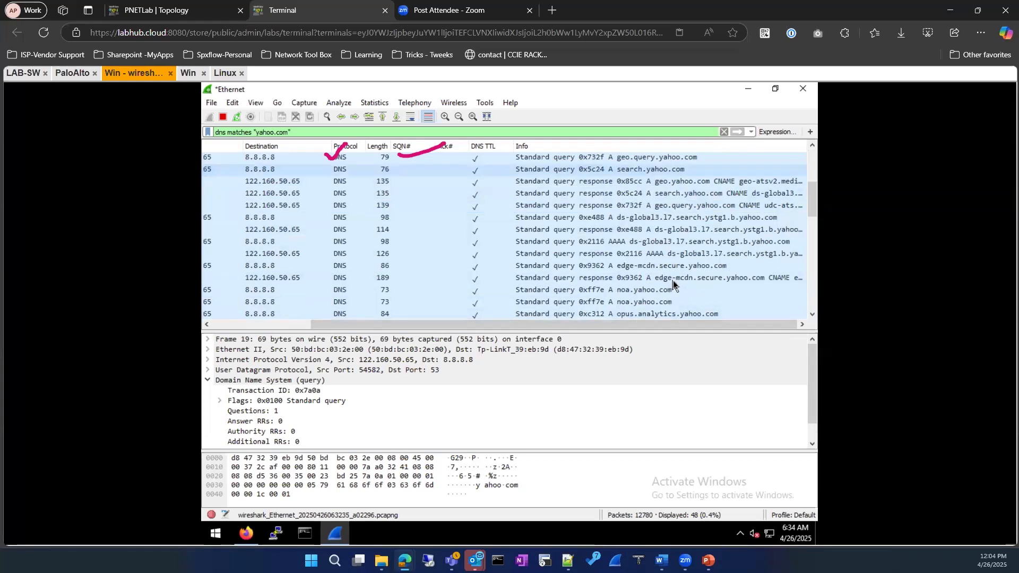
scroll(673, 284, down, 1)
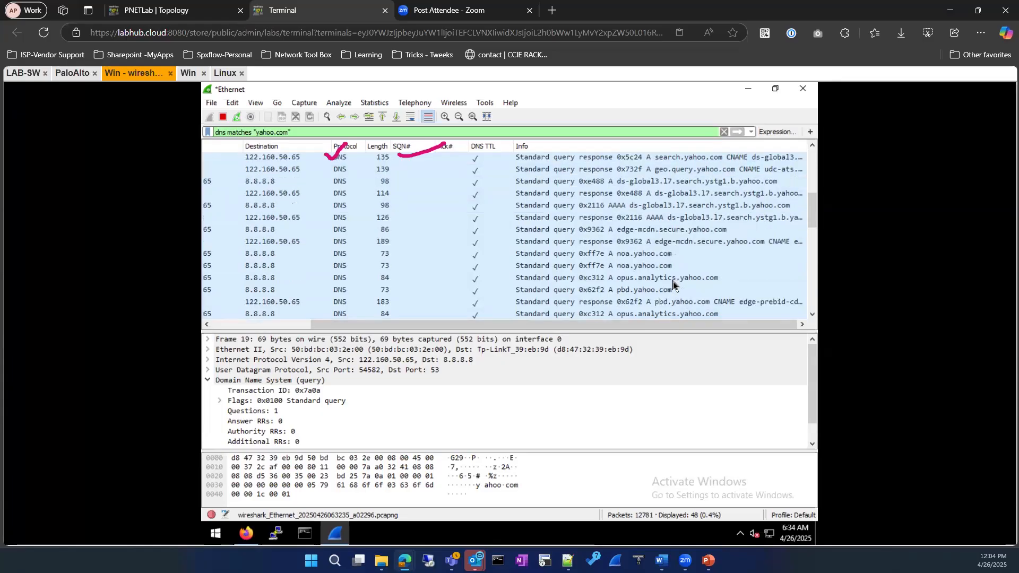
scroll(673, 284, down, 2)
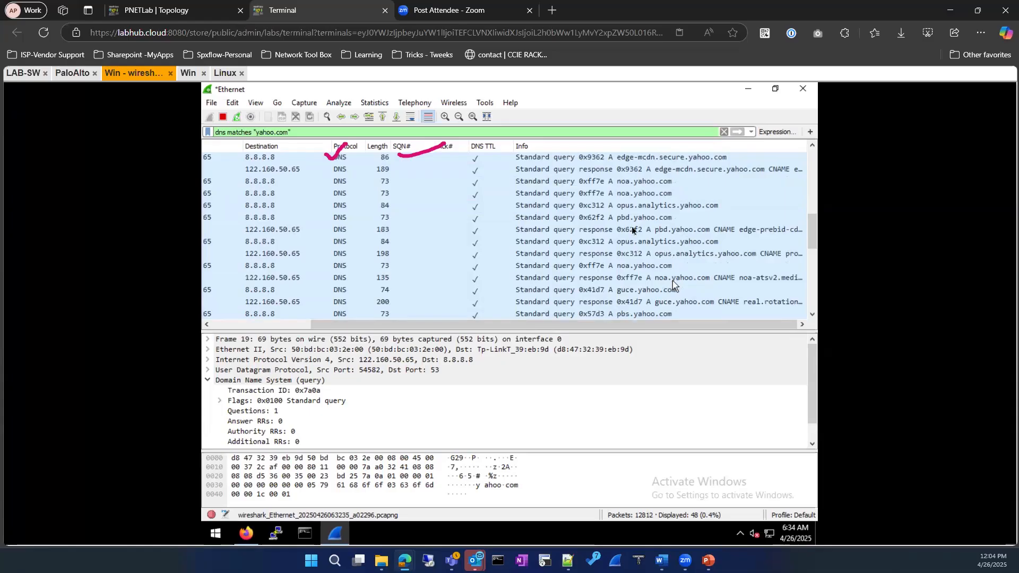
scroll(442, 255, down, 3)
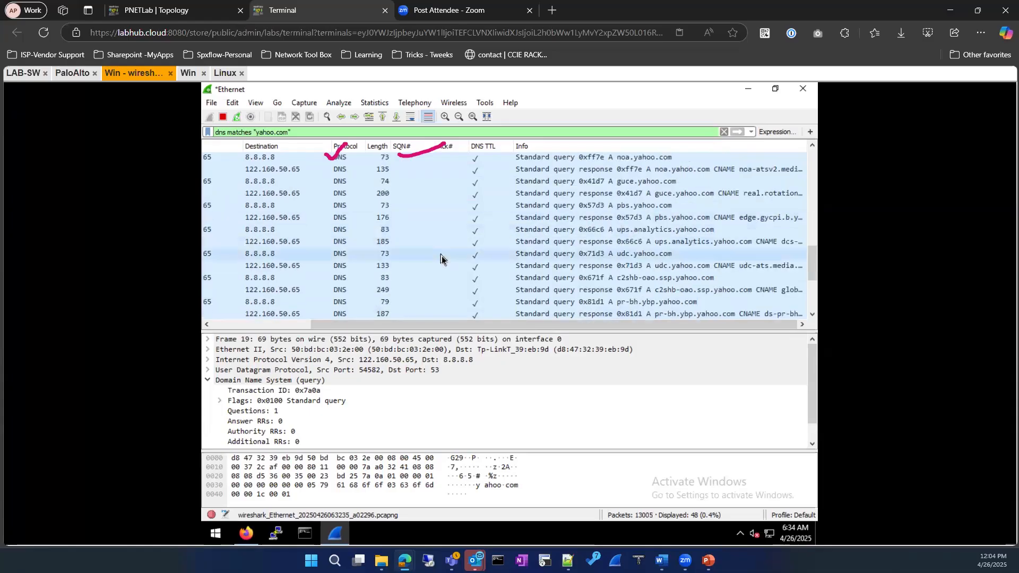
scroll(441, 256, down, 3)
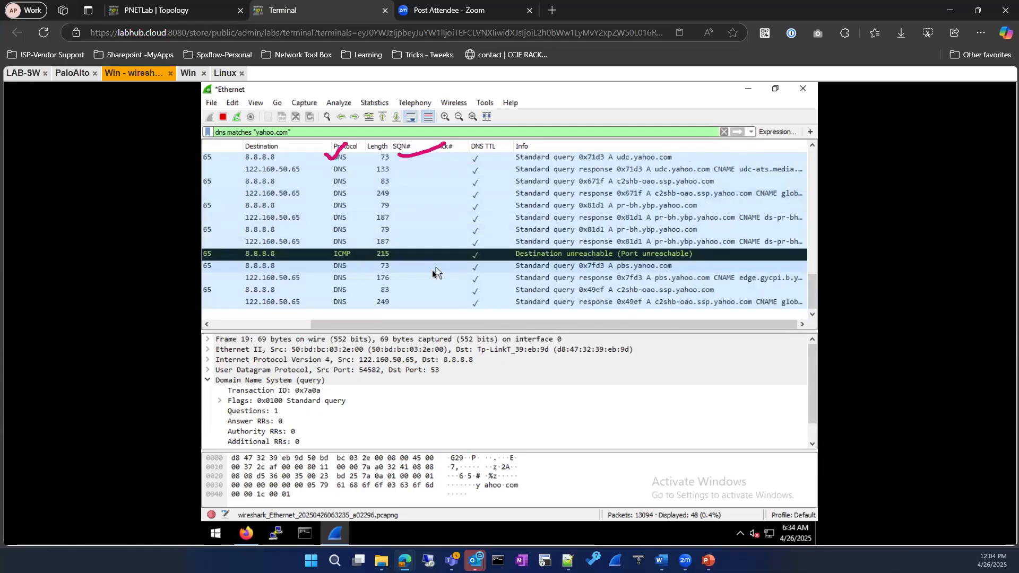
scroll(432, 270, up, 10)
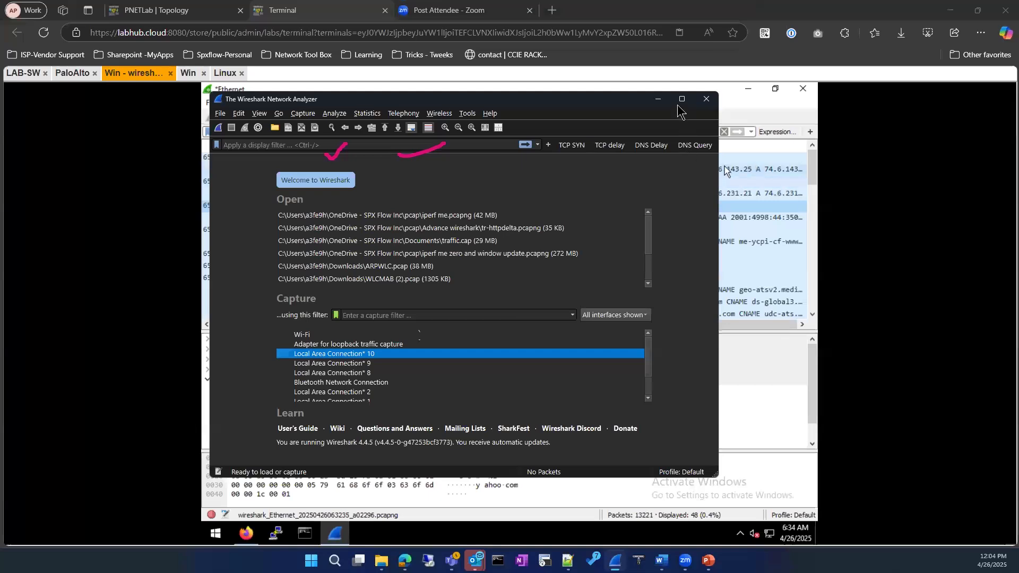
In the maximised local Wireshark window, apply the saved DNS Delay filter and open its definition for editing.
click(678, 103)
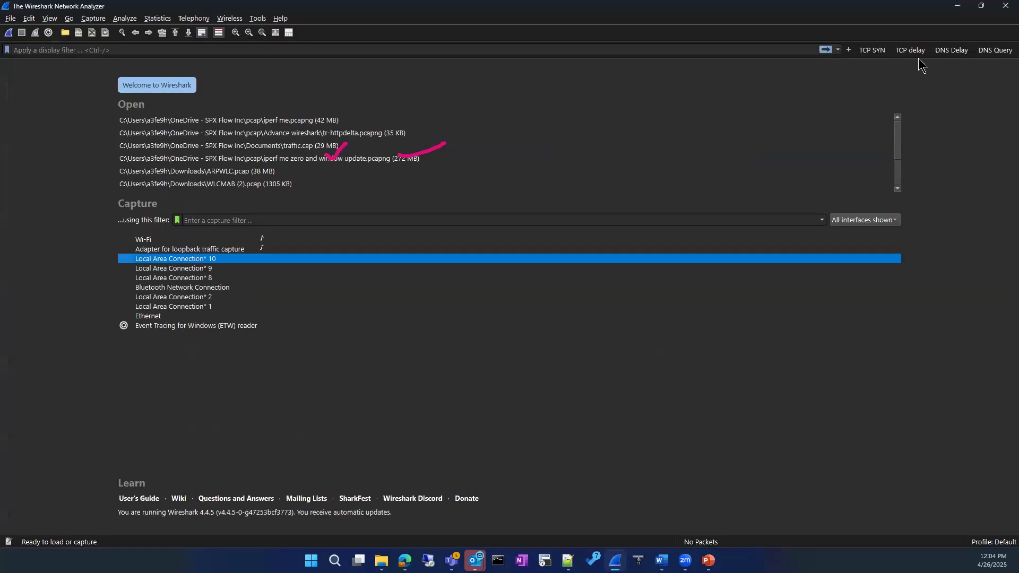
click(945, 53)
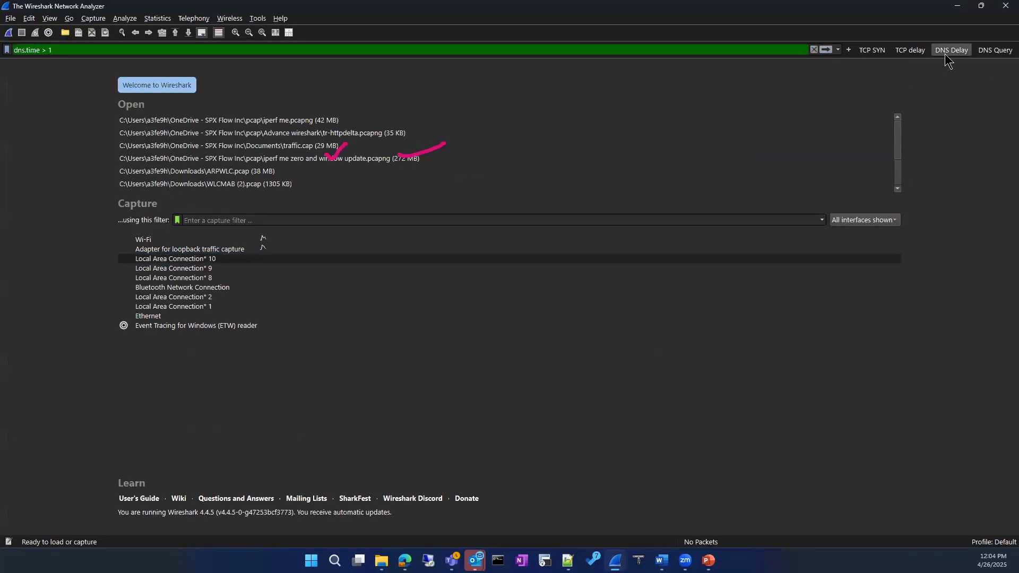
right_click(947, 54)
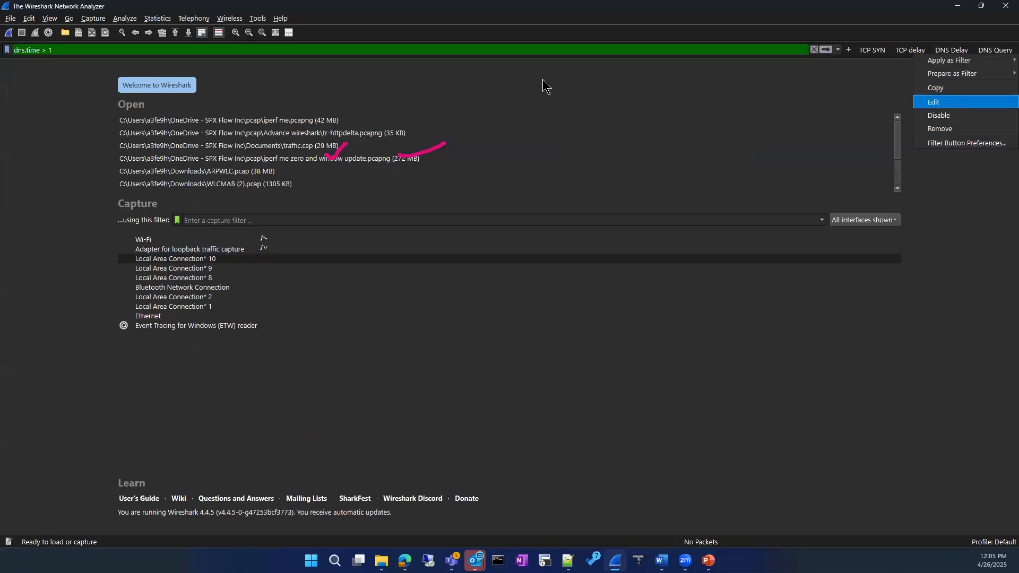
key(Return)
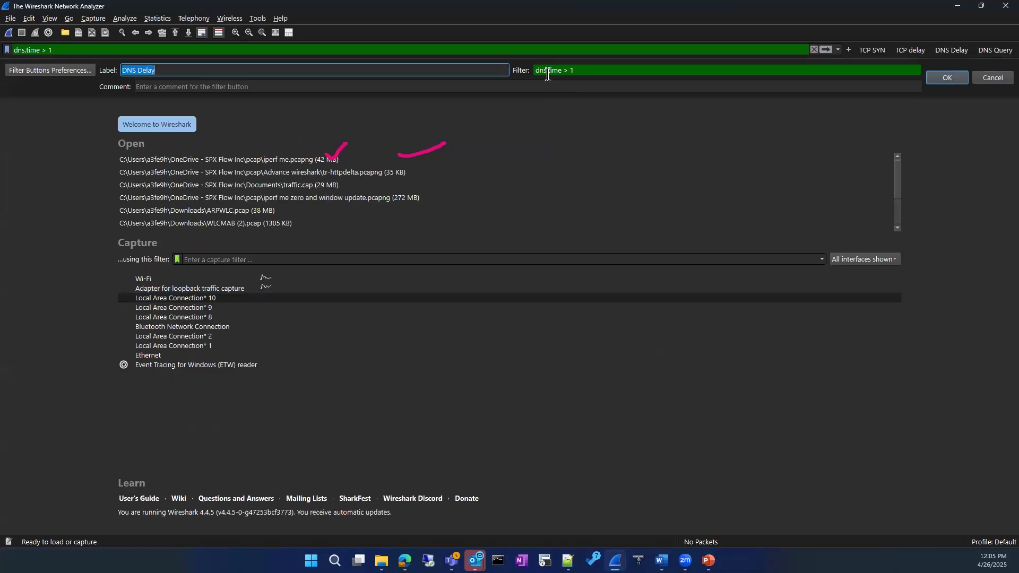
Highlight the DNS Delay filter's expression, dns.time > 1, and return to the lab machine's Wireshark capture.
triple_click(548, 69)
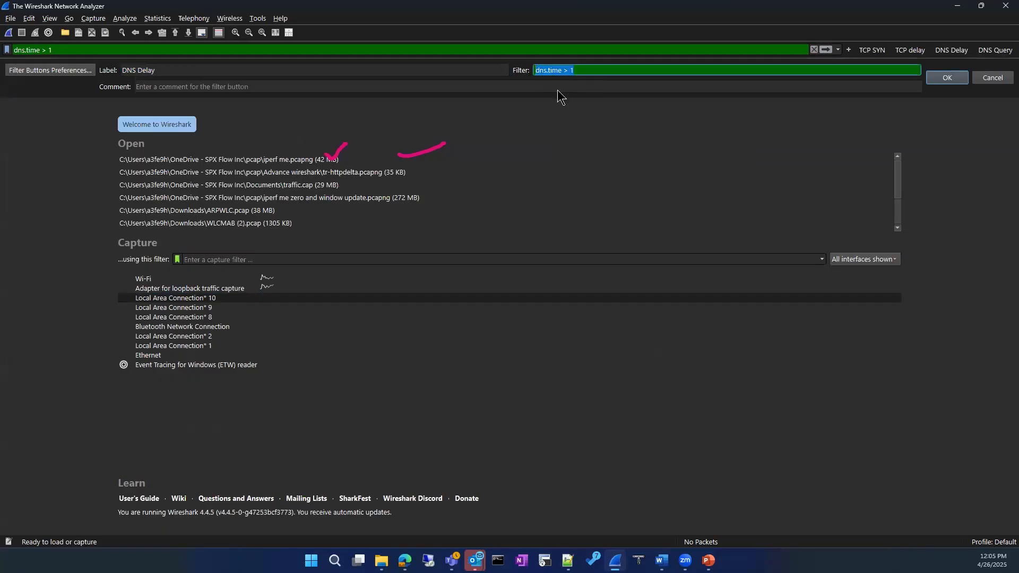
right_click(548, 69)
click(701, 170)
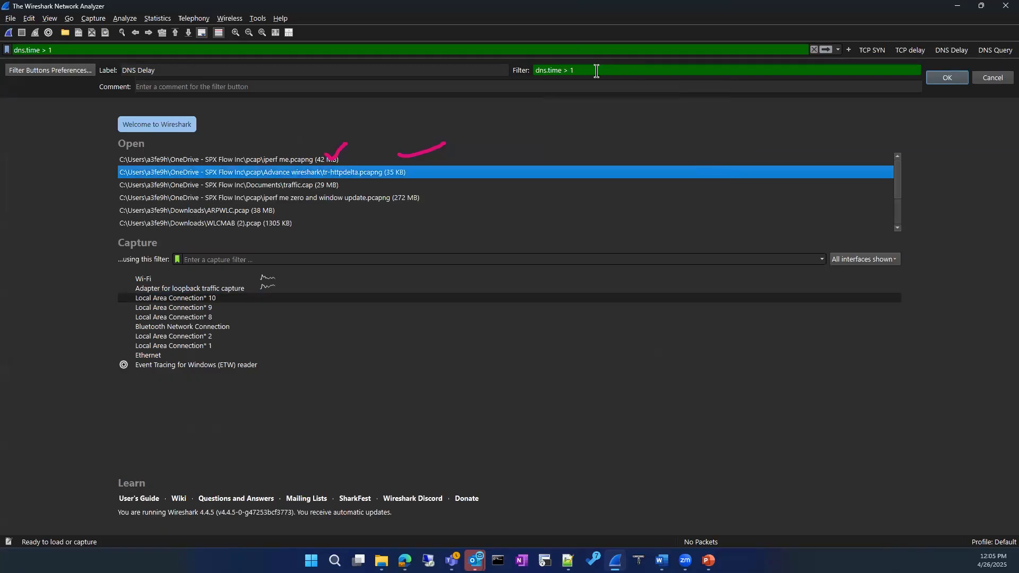
triple_click(547, 70)
right_click(548, 70)
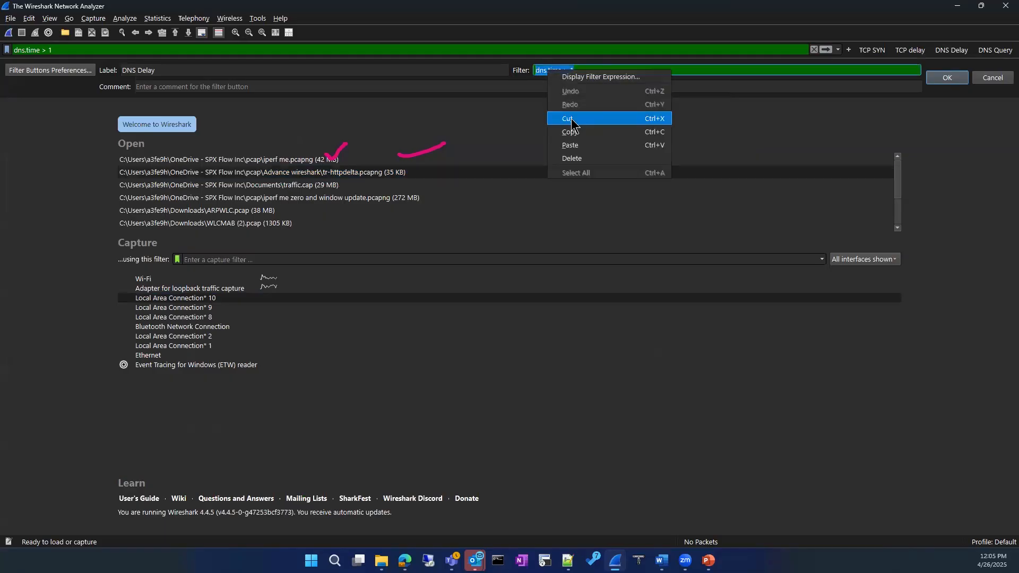
click(598, 29)
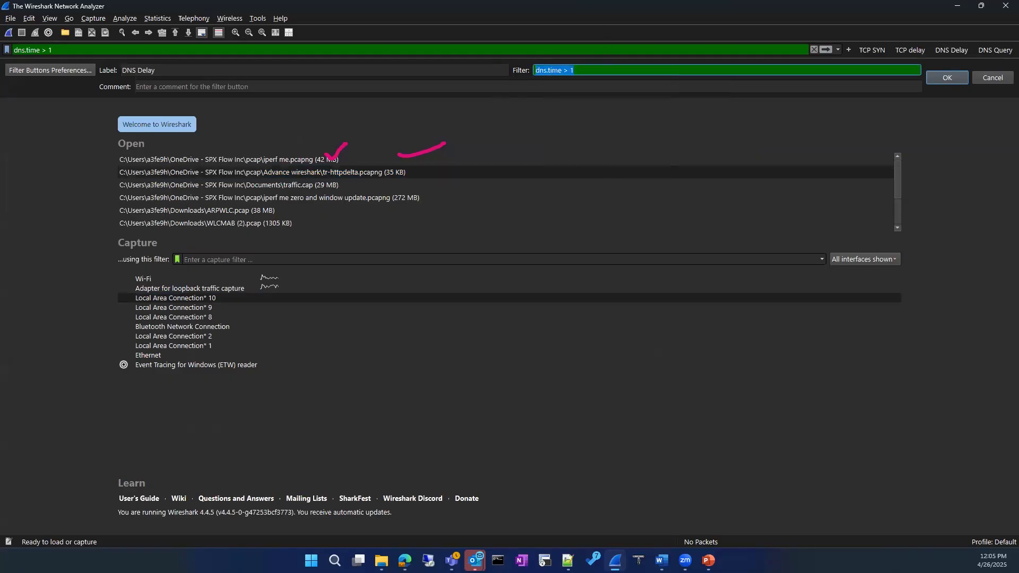
drag(421, 6, 424, 0)
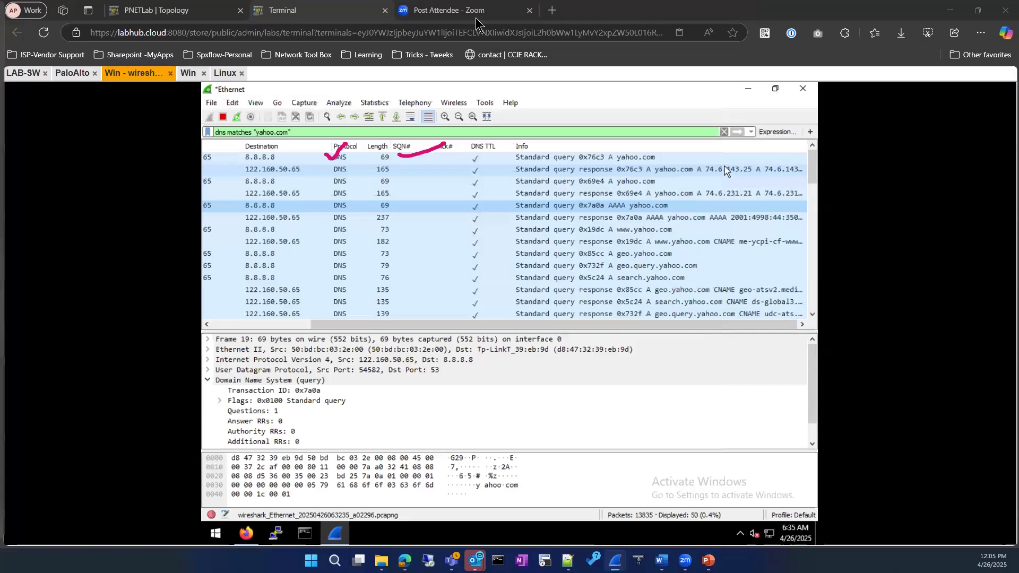
Replace the yahoo.com display filter with dns.time>1 and apply it to the capture.
drag(291, 134, 196, 133)
text(")
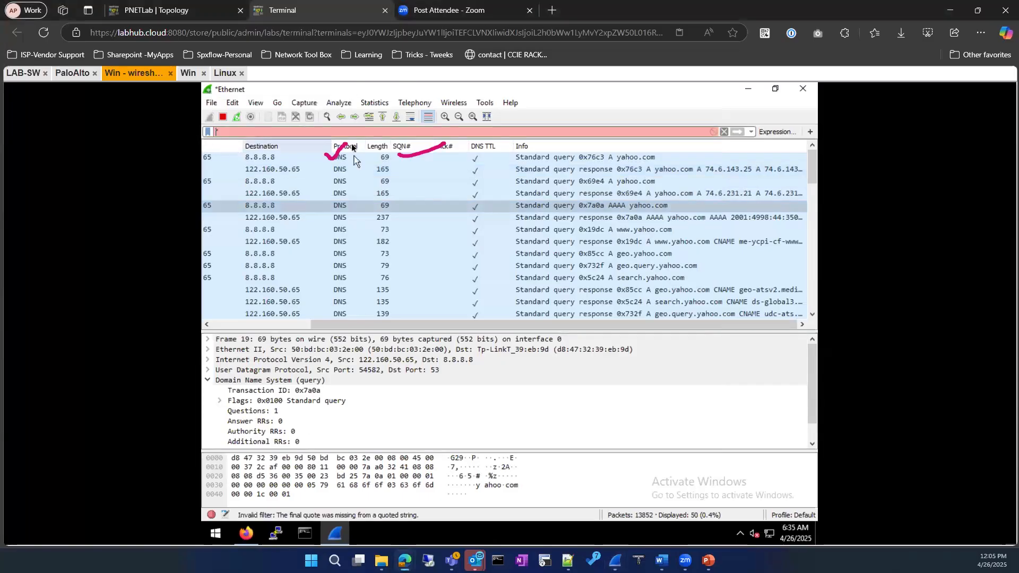
key(BackSpace)
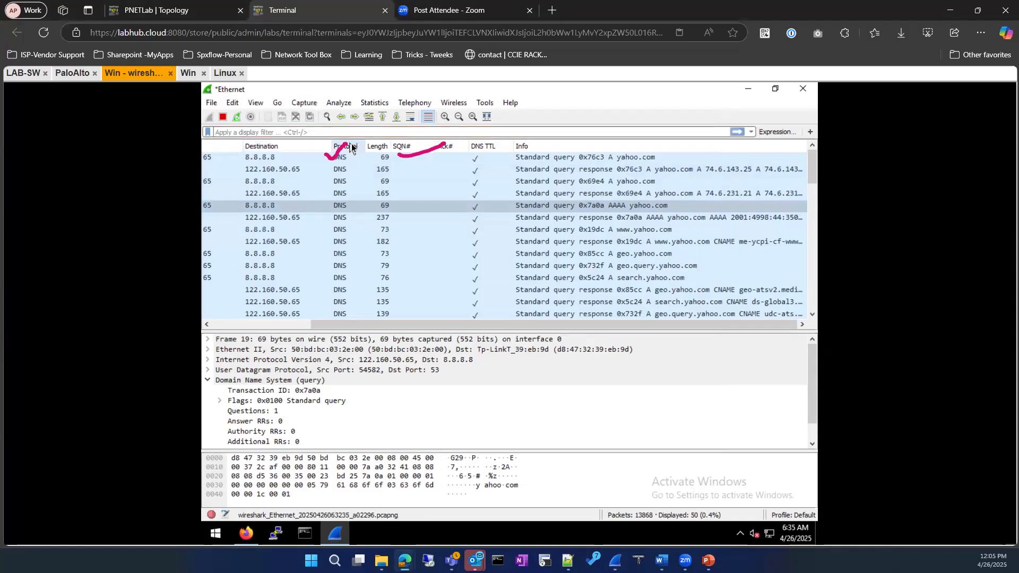
text(dns)
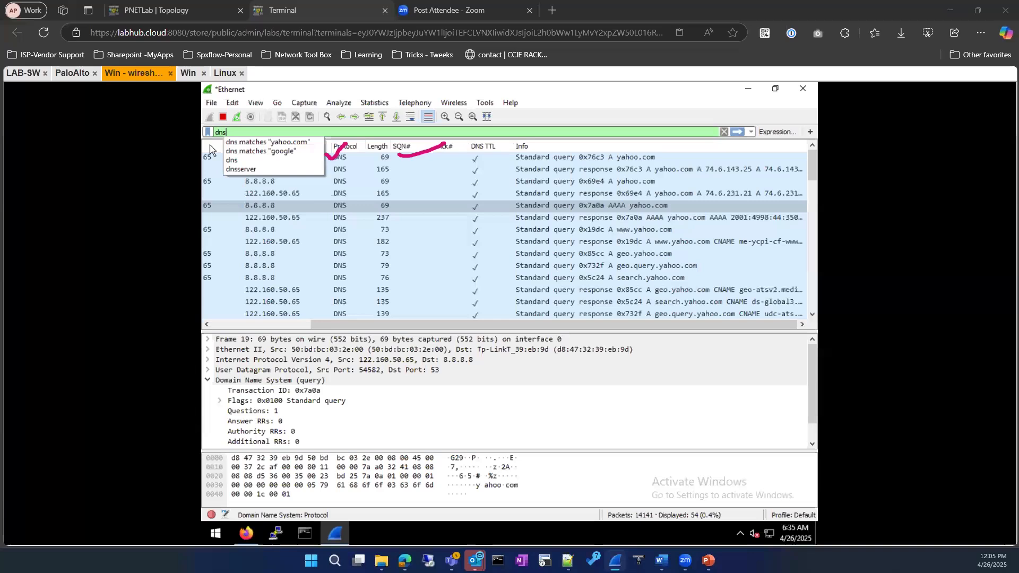
click(251, 133)
text(.time)
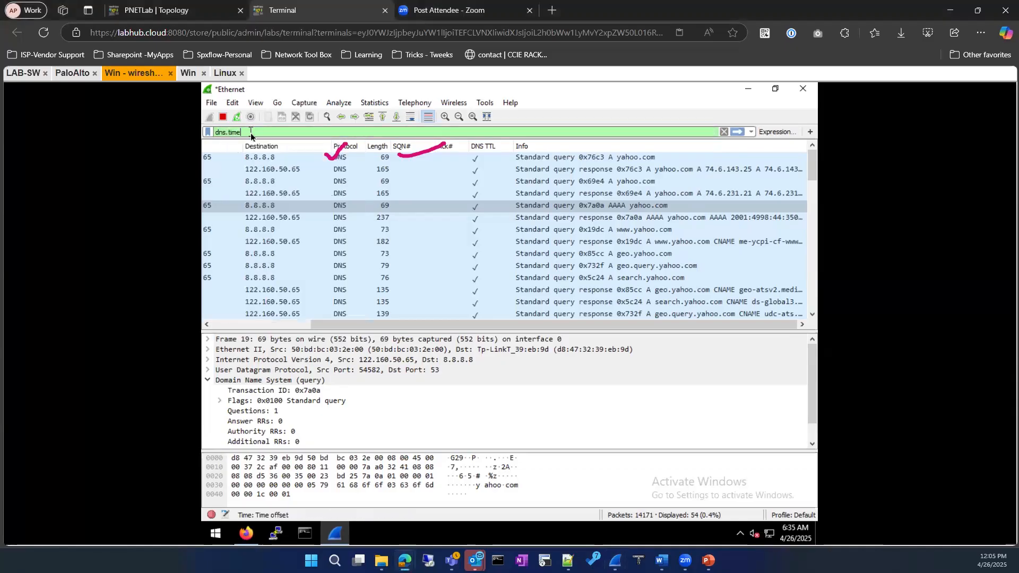
text(>1)
key(Return)
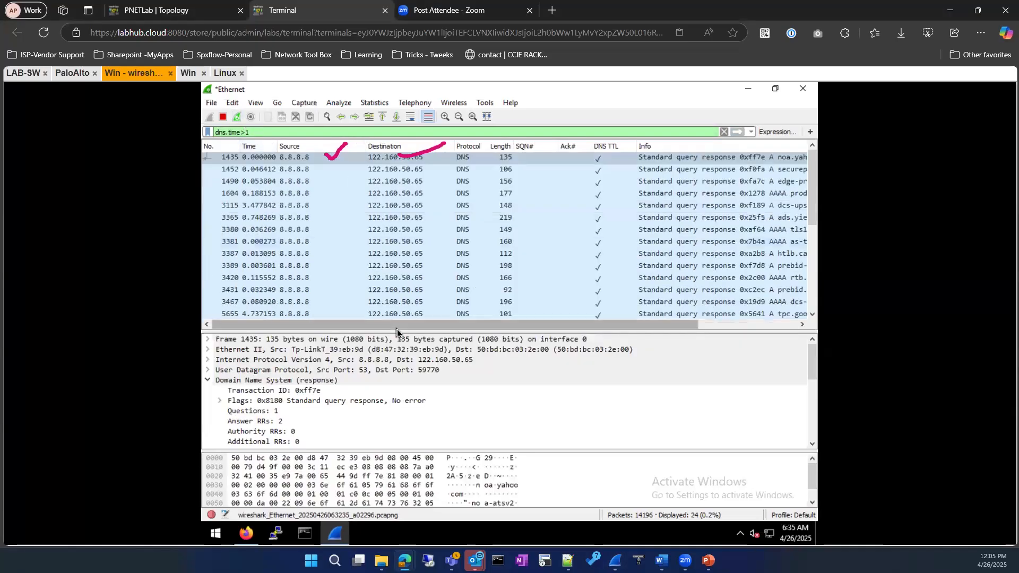
Check the response time in the details of the first slow DNS response, and widen the Time column of the packet list.
scroll(393, 420, down, 3)
scroll(394, 407, down, 3)
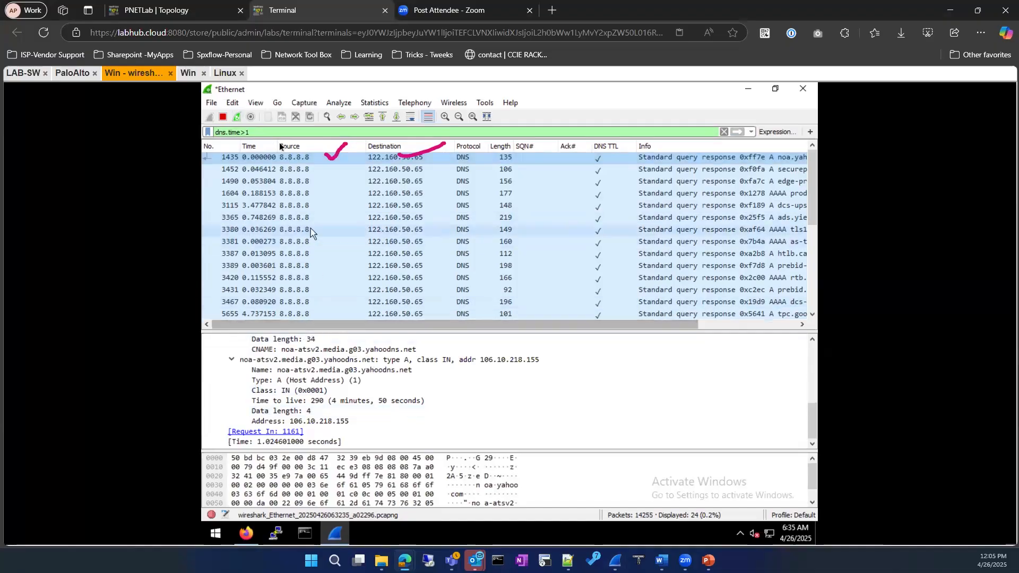
drag(277, 143, 318, 141)
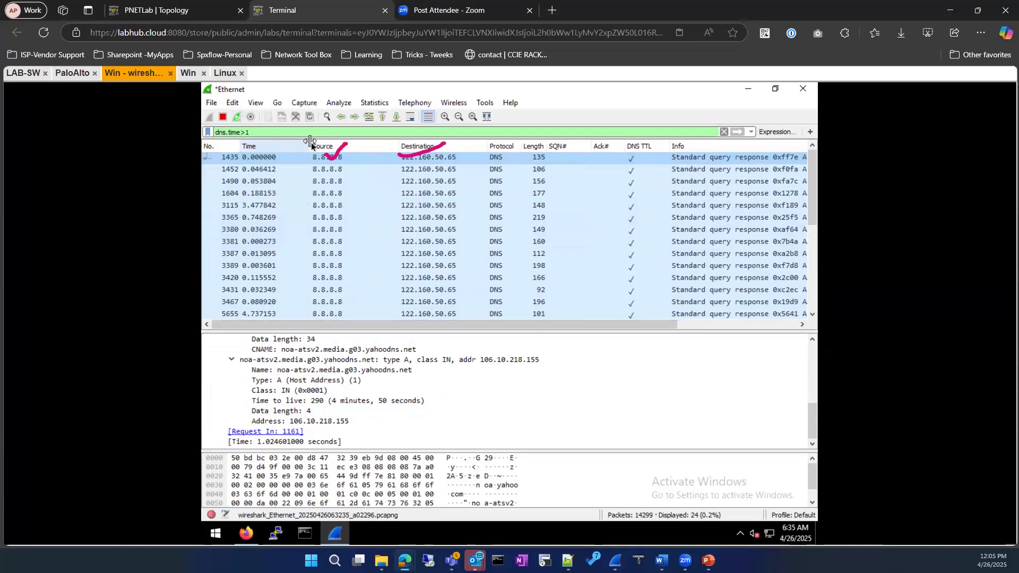
scroll(380, 259, down, 4)
scroll(378, 257, up, 4)
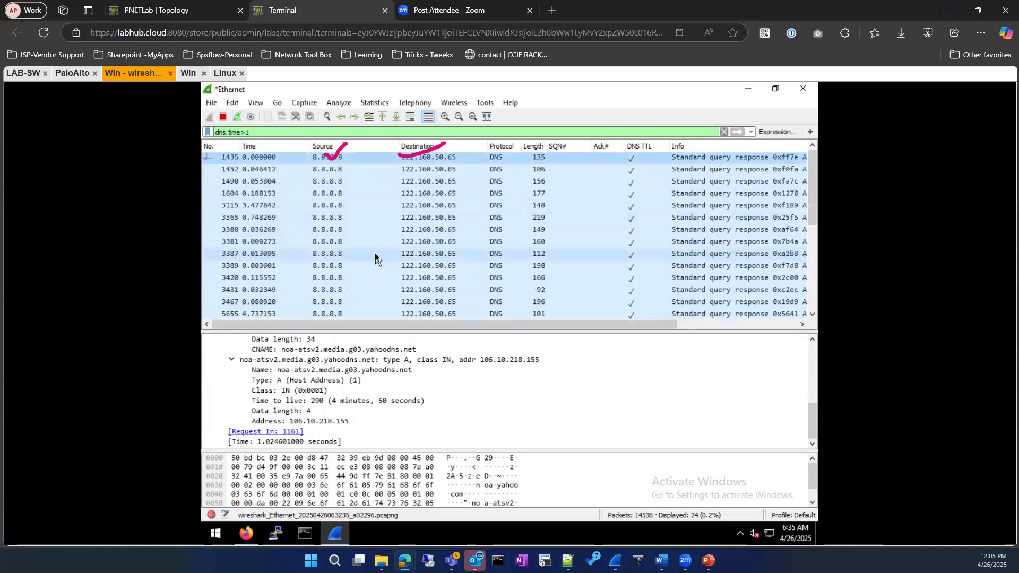
Filter the capture to the UDP conversation of the first slow response, packet 1435.
right_click(294, 162)
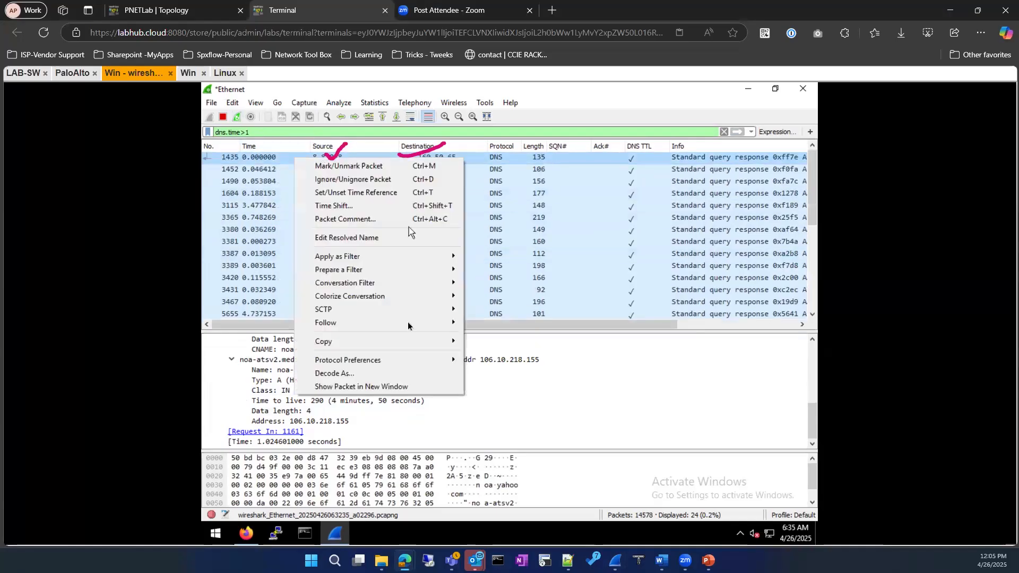
mouse_move(390, 284)
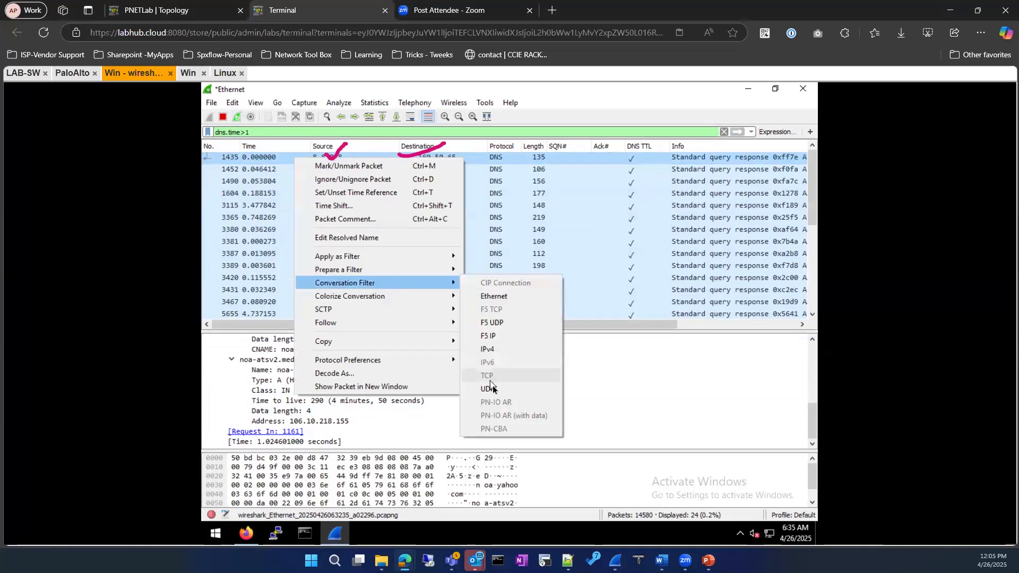
click(489, 389)
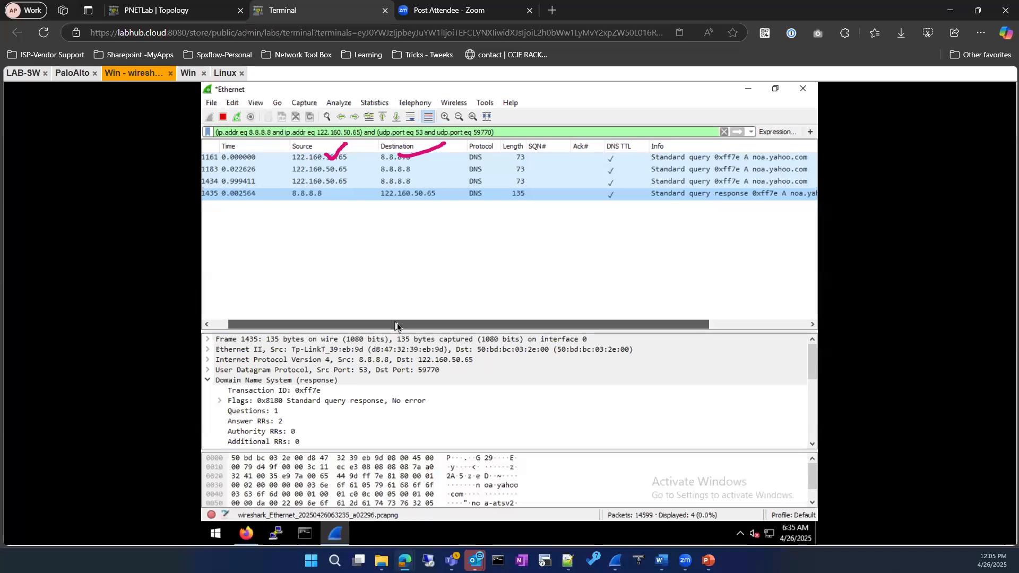
Compare the noa.yahoo.com queries and response with transaction ID 0xff7e, examining the retransmission details and the response time.
drag(395, 324, 510, 324)
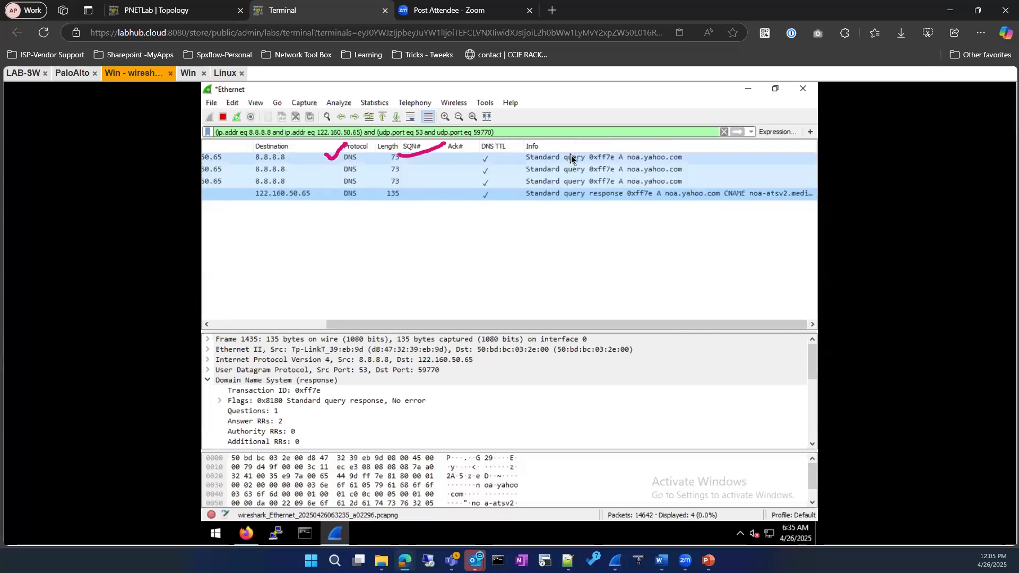
click(572, 159)
click(572, 194)
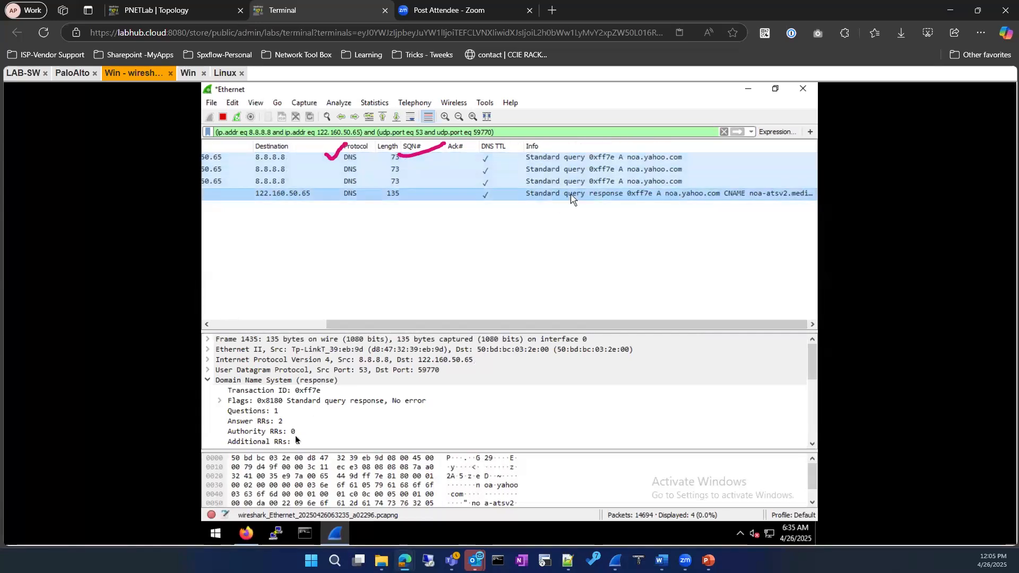
scroll(318, 432, down, 5)
scroll(318, 432, down, 1)
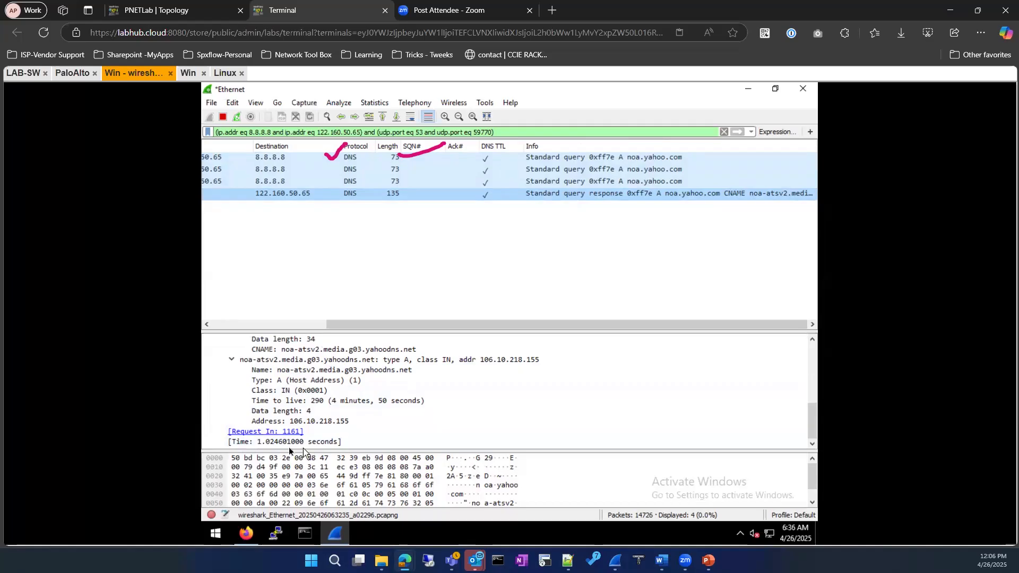
click(589, 183)
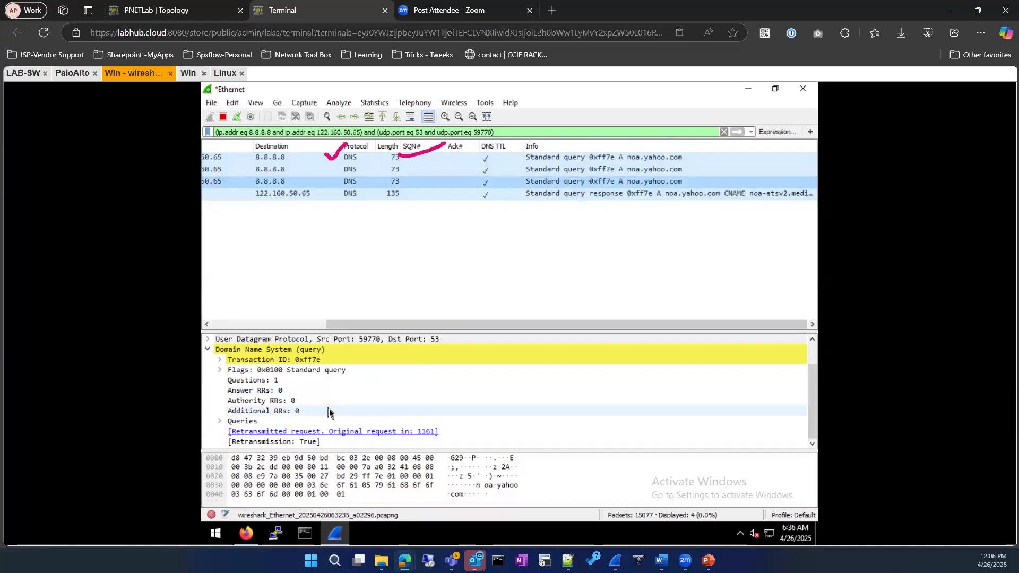
click(478, 197)
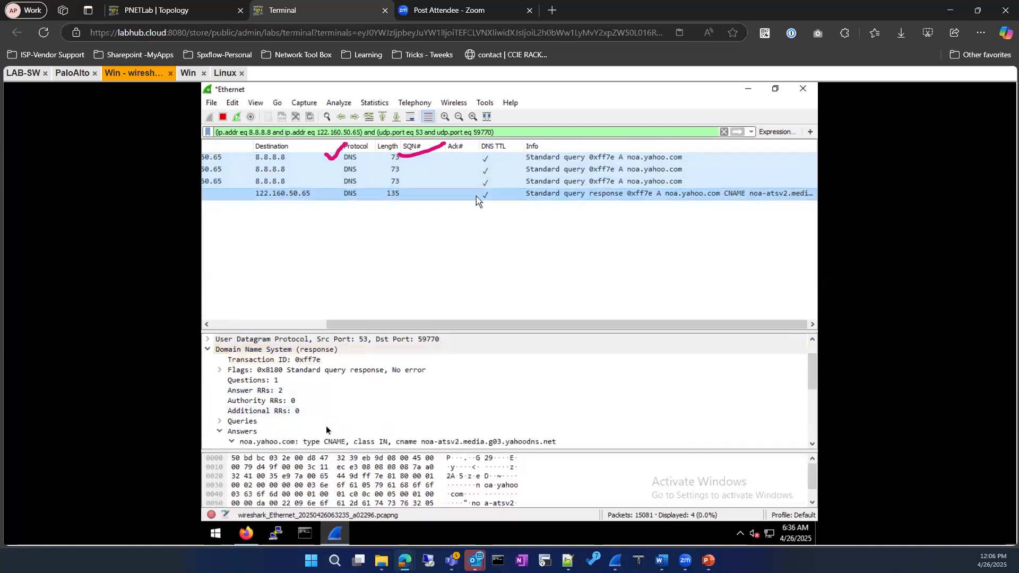
Check the response time of packet 1435 against the timing of the queries in its conversation.
scroll(309, 444, down, 5)
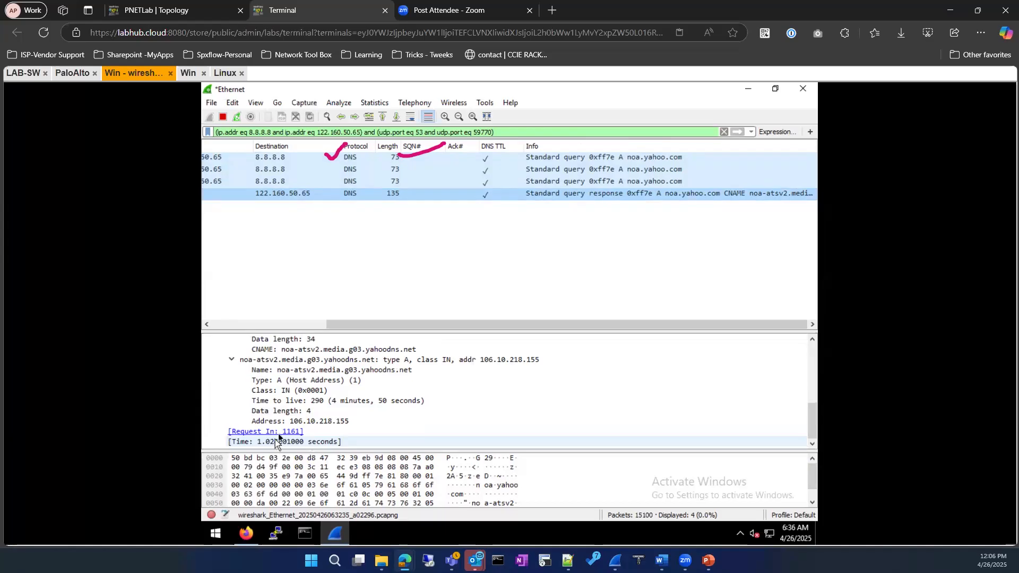
drag(397, 325, 211, 315)
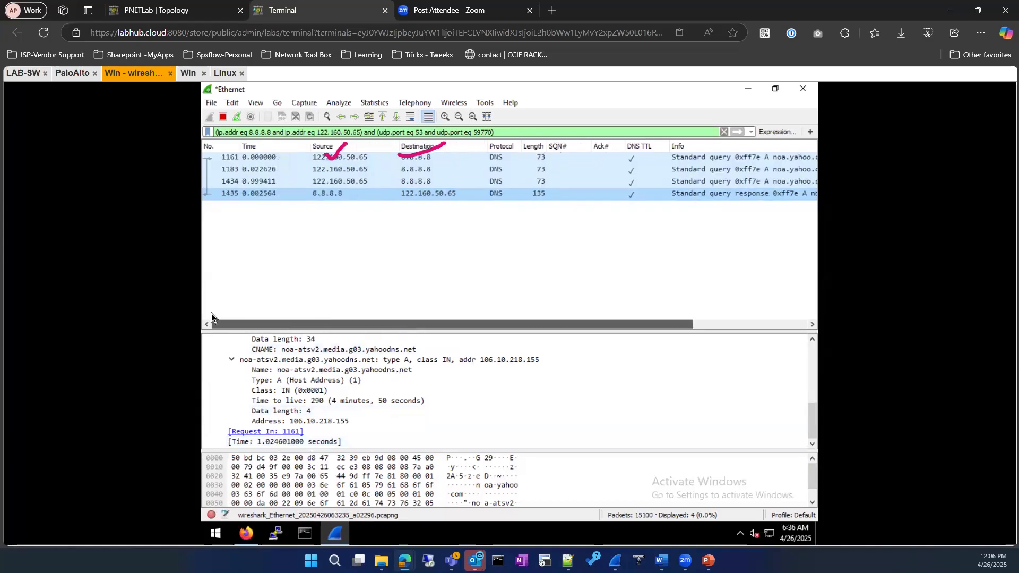
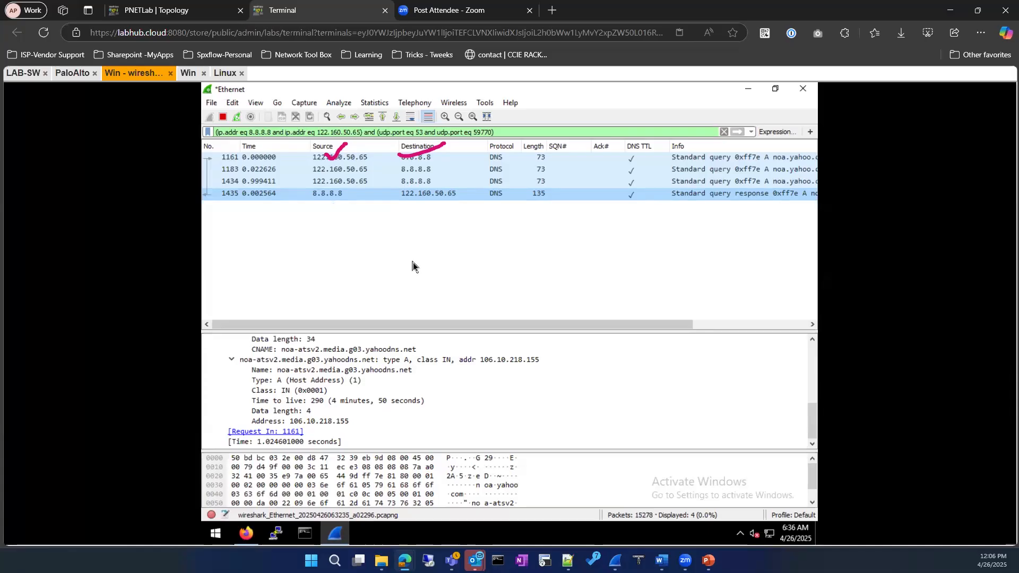
Replace the conversation filter with dns.time>2 and apply it to the capture.
click(723, 132)
text(dns)
key(Down)
key(Return)
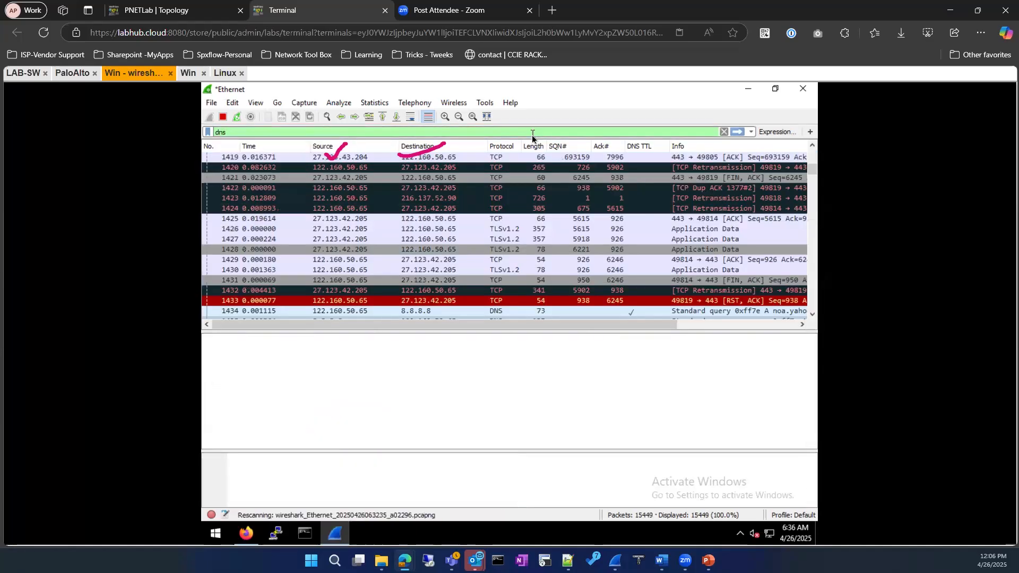
text(.time>2)
key(Return)
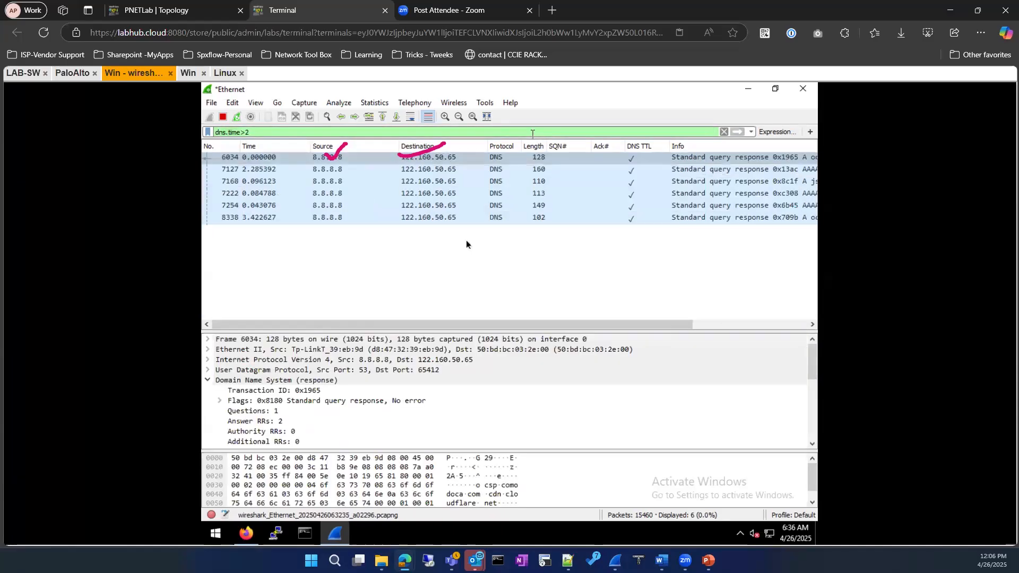
Examine the query-to-response time in the details of the last filtered DNS response, packet 8338.
click(304, 215)
scroll(319, 426, down, 4)
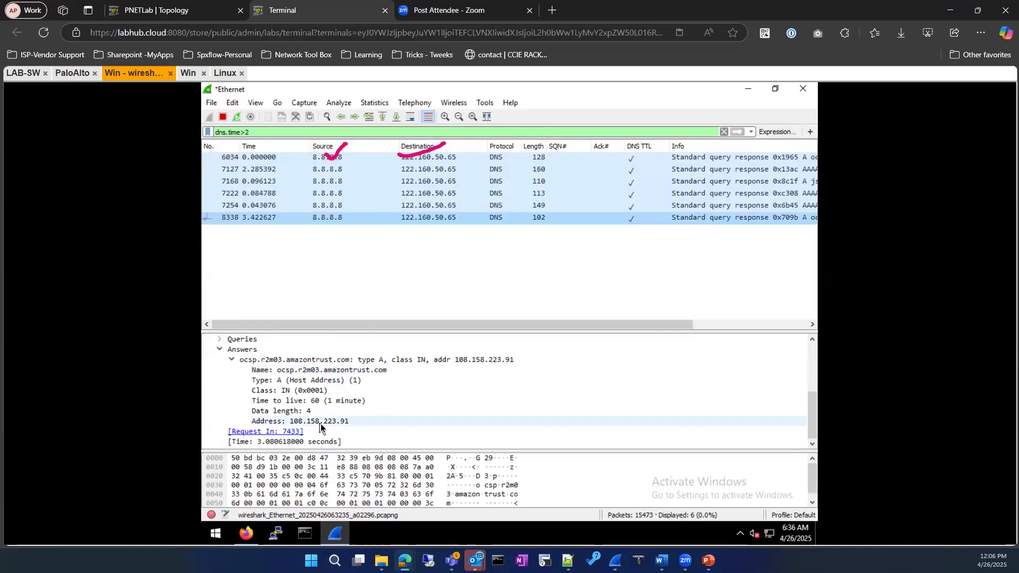
click(307, 443)
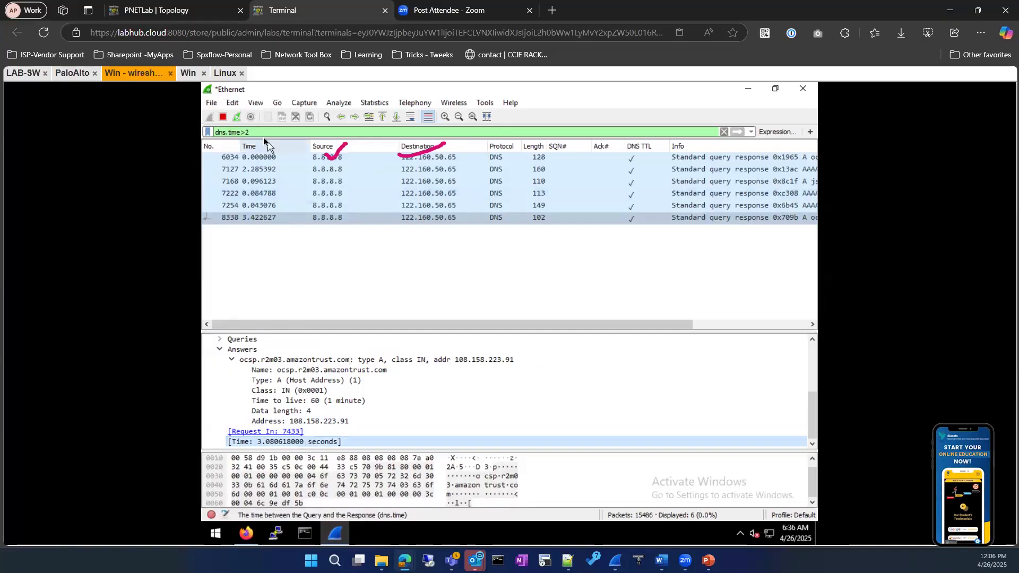
Lower the DNS response time filter to dns.time>.600 and apply it.
key(BackSpace)
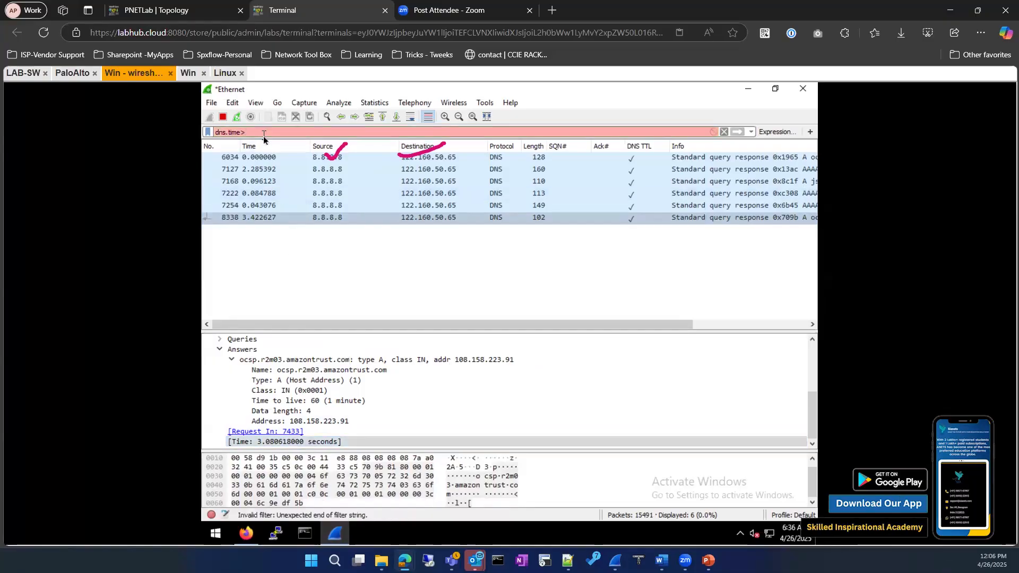
text(.)
text(600)
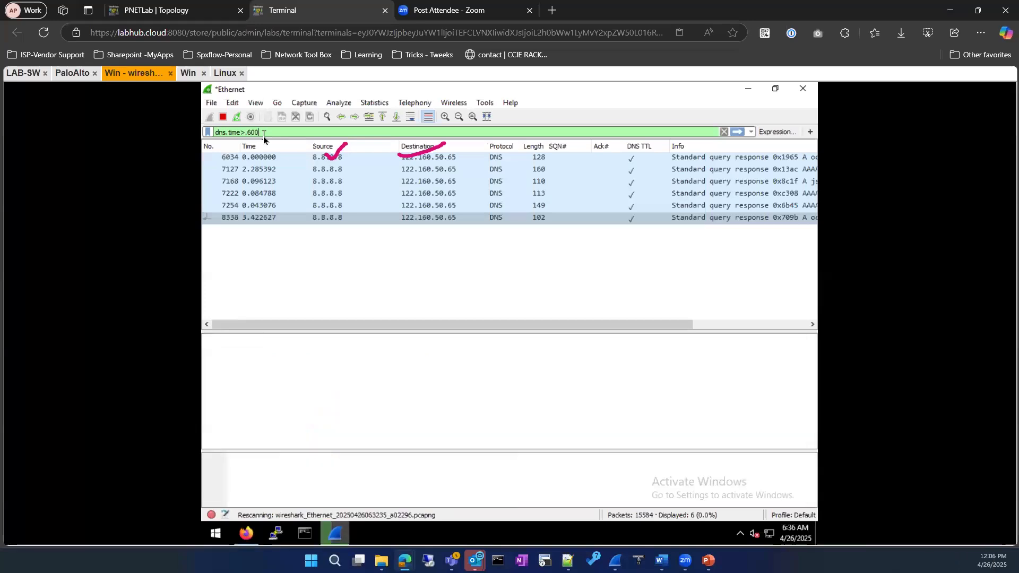
key(Return)
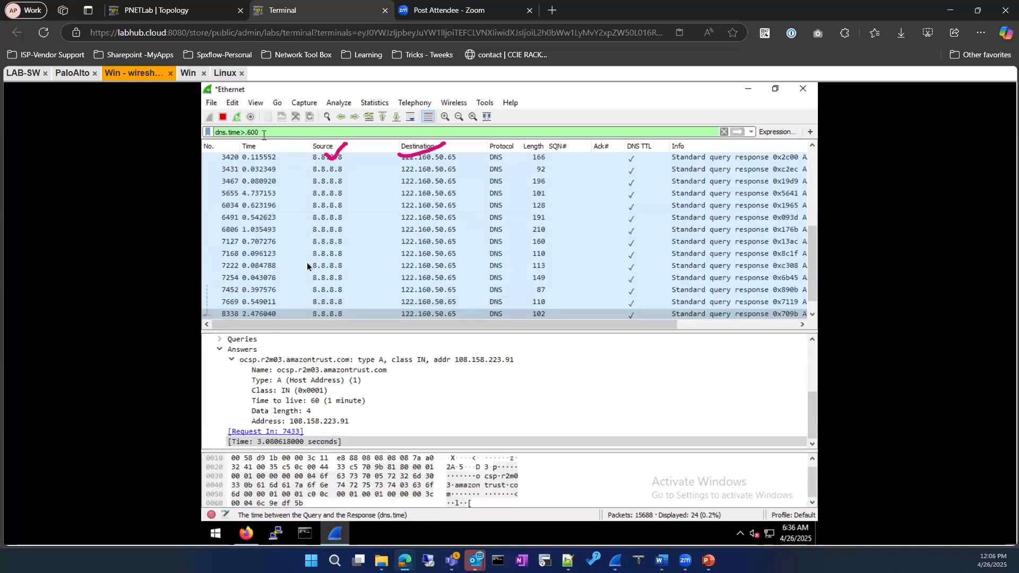
Compare the response times of DNS responses 7127 and 3431 in the filtered list.
click(342, 244)
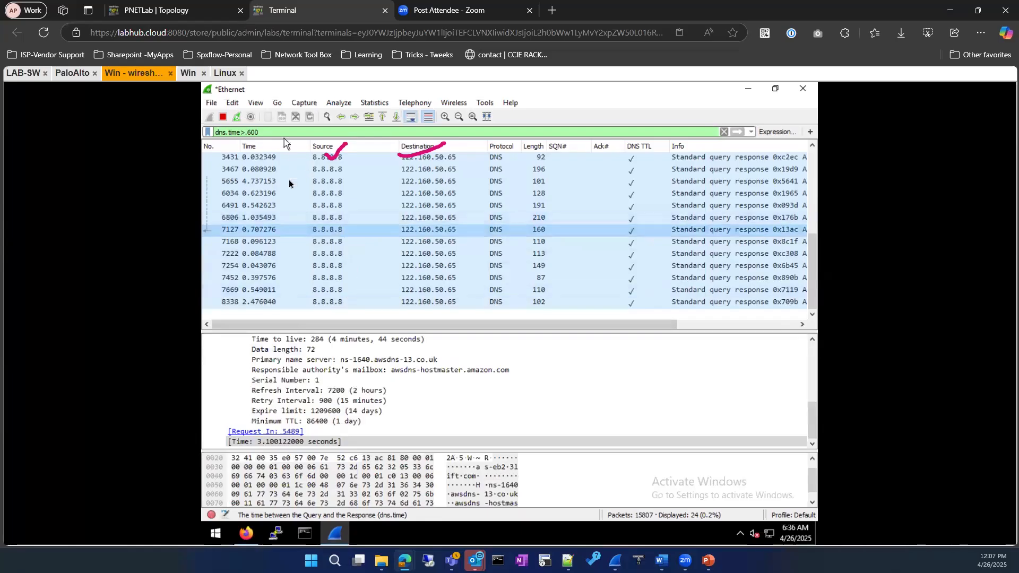
click(290, 159)
scroll(314, 214, up, 4)
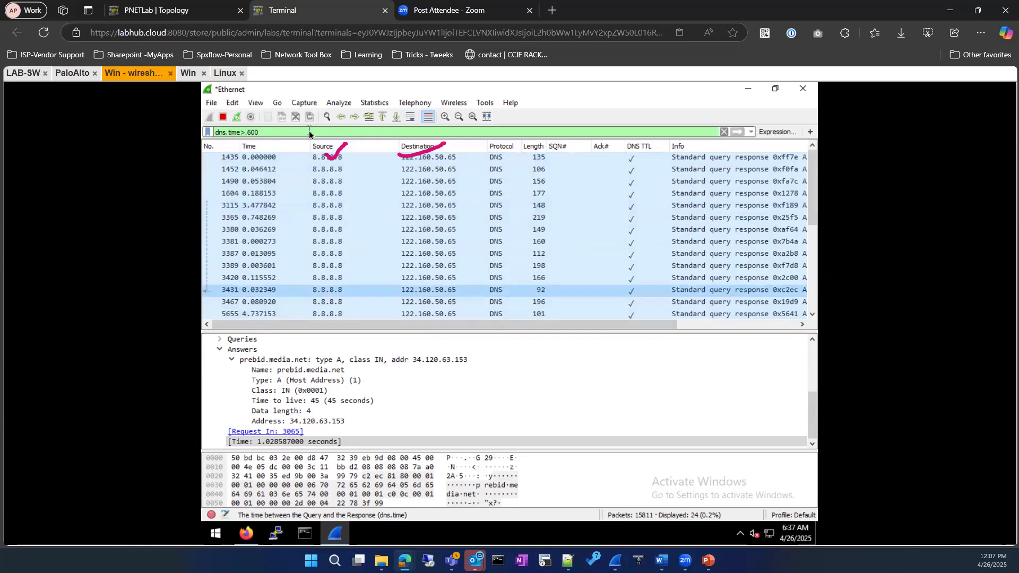
Shorten the display filter to dns.time>.6 and reapply it.
click(262, 131)
key(BackSpace)
key(BackSpace)
key(Return)
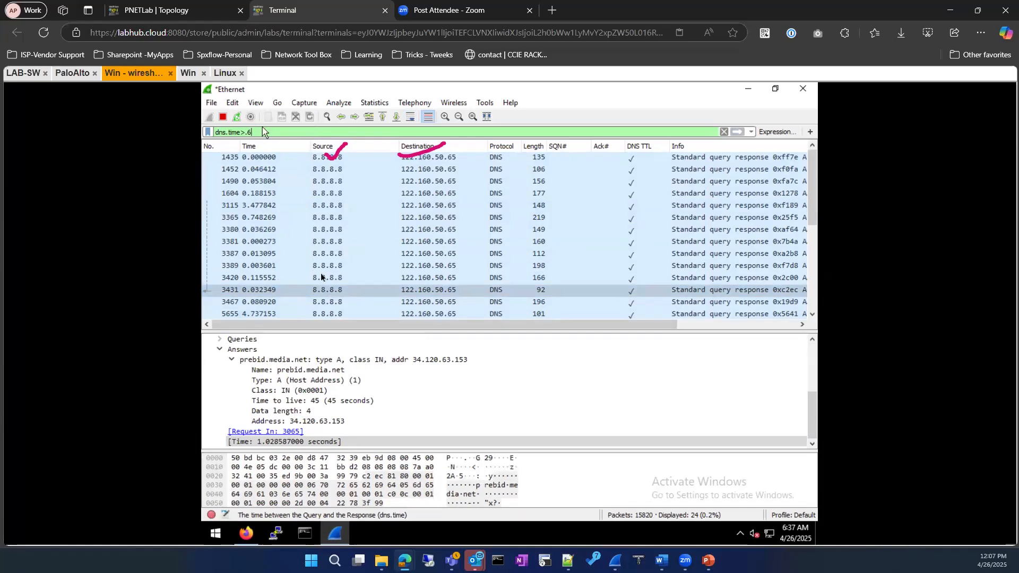
Check the response times of DNS responses 6806, 7168 and 7254.
scroll(348, 207, down, 4)
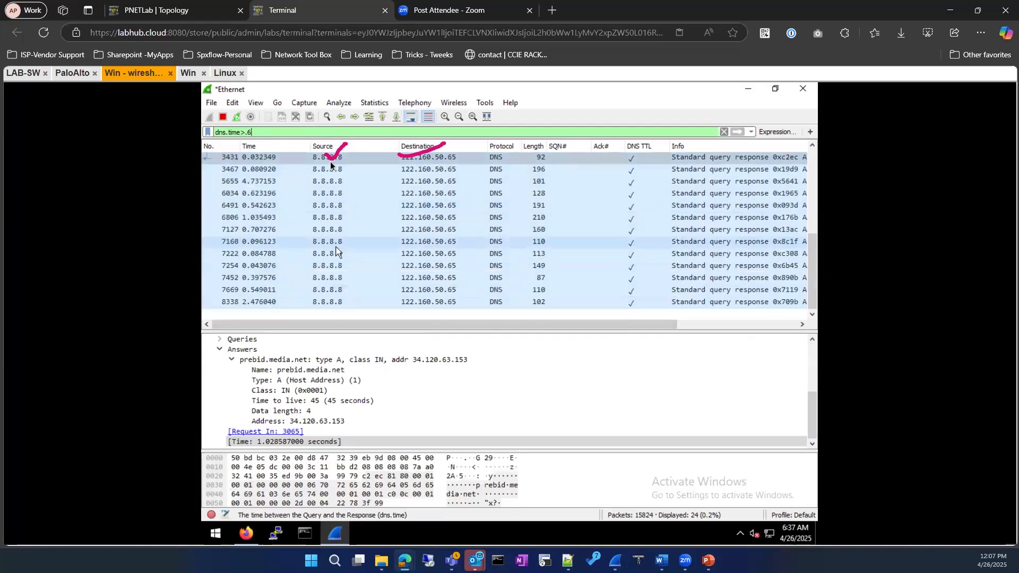
click(322, 217)
click(318, 243)
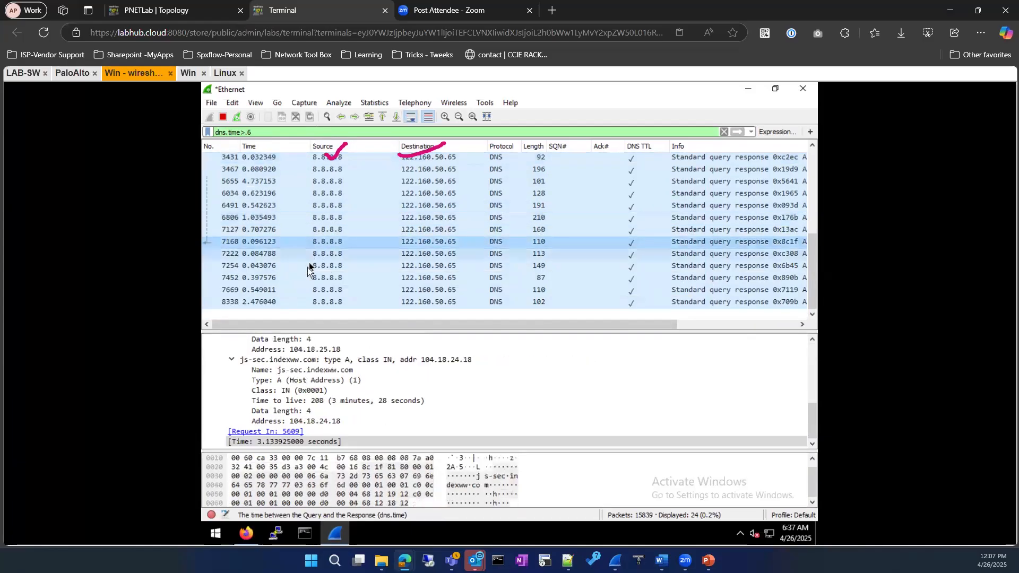
click(309, 268)
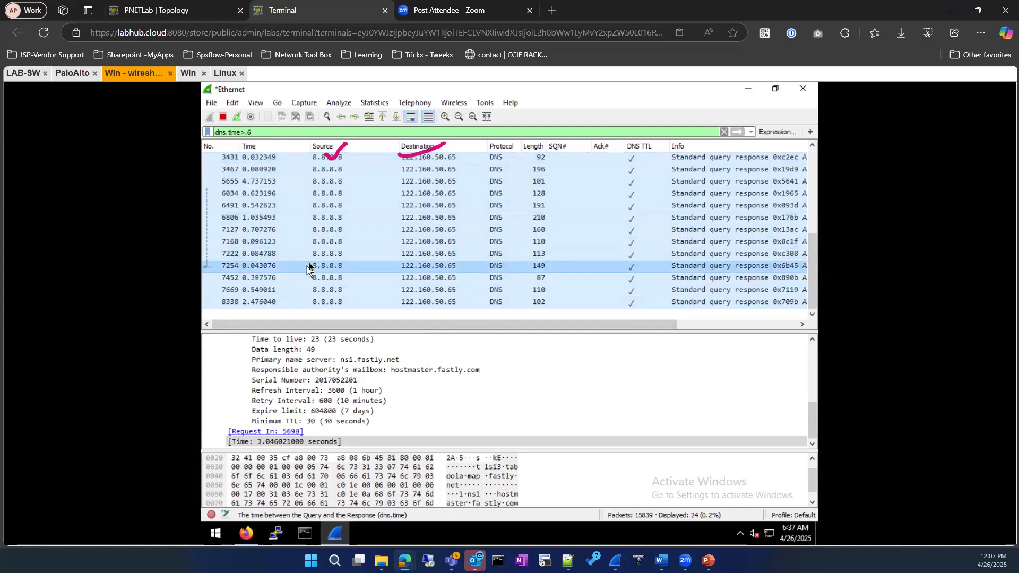
Change the DNS response time threshold in the display filter to 1 second and apply it.
click(260, 133)
key(BackSpace)
key(BackSpace)
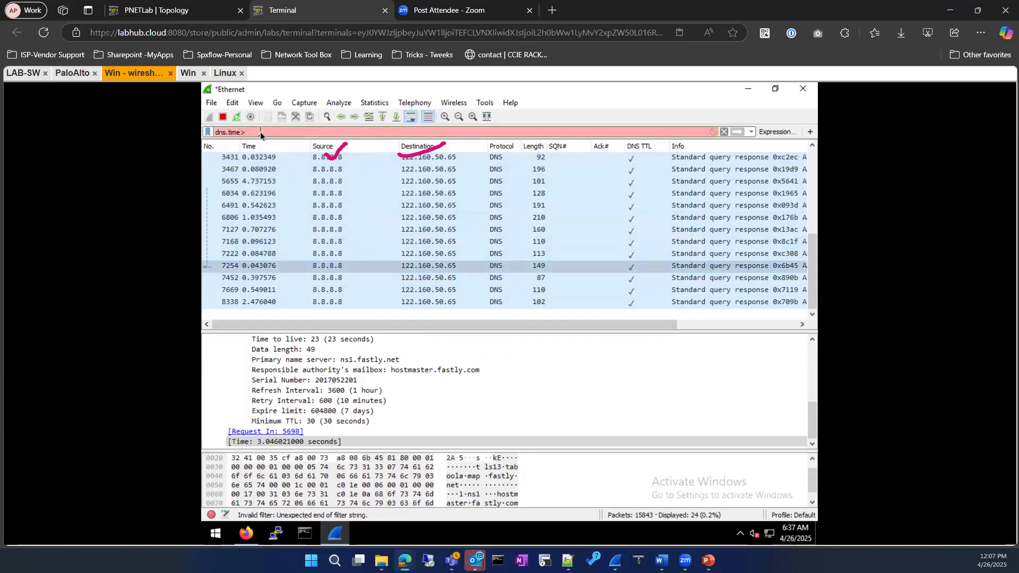
text(1)
key(Return)
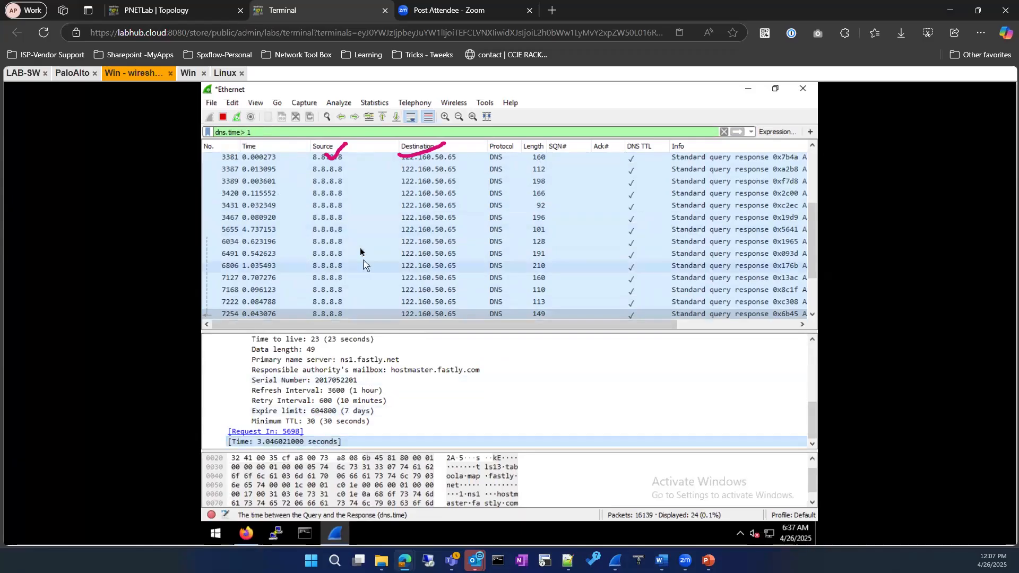
Check the response times of DNS responses 6034, 7127 and 6491, and review the filtered packet list.
scroll(359, 248, down, 2)
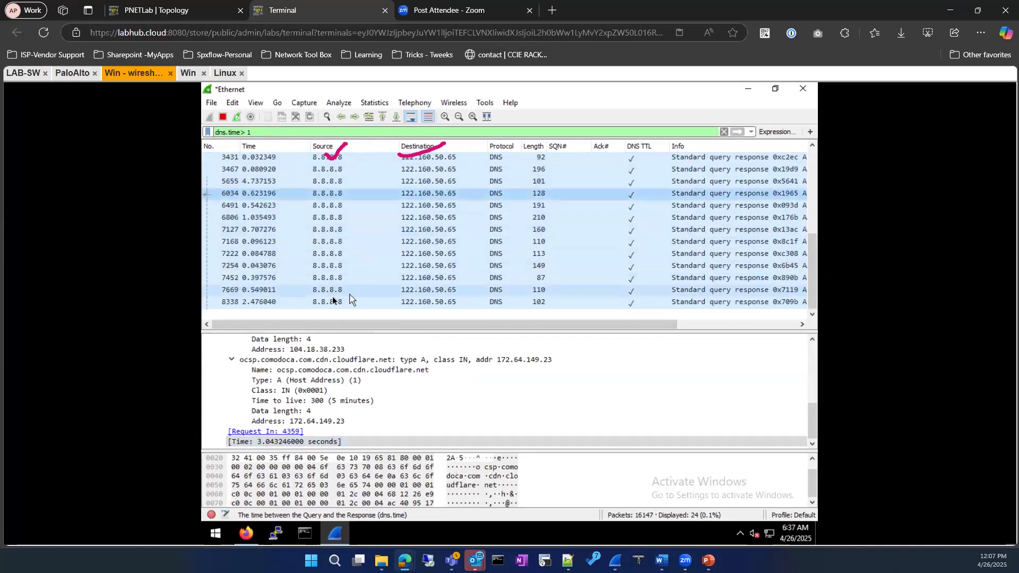
click(336, 230)
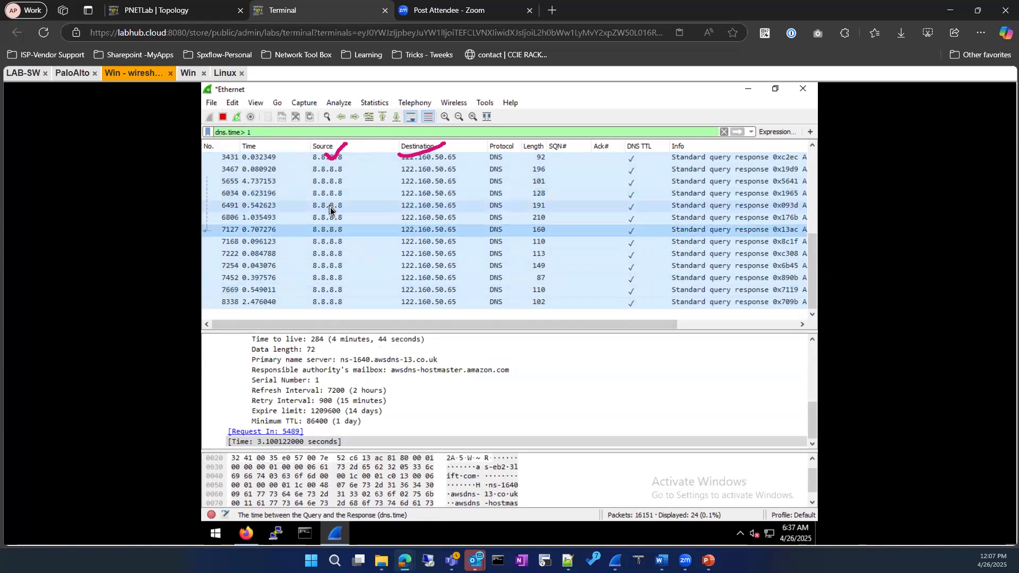
click(330, 206)
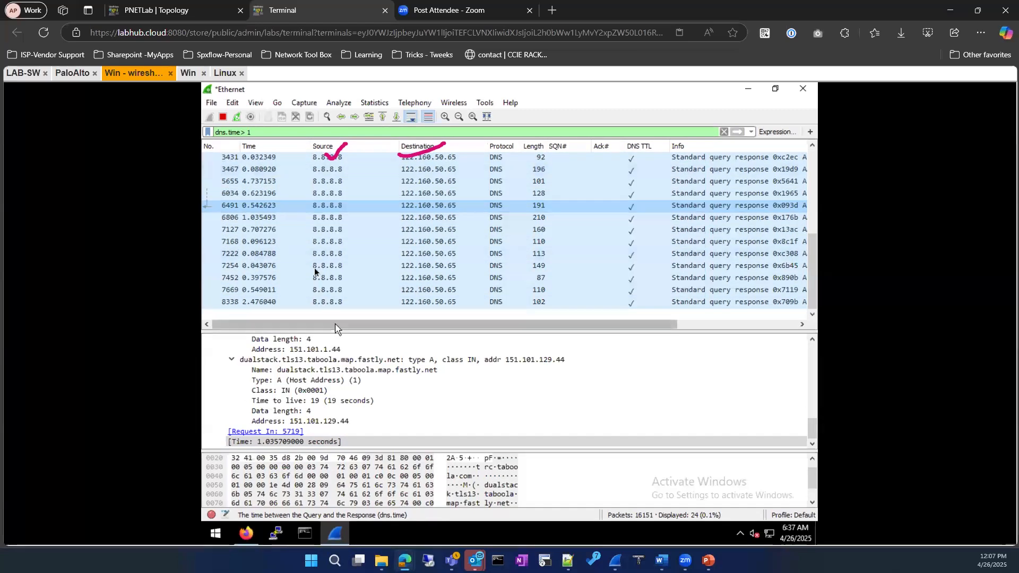
scroll(315, 265, up, 4)
scroll(315, 266, down, 3)
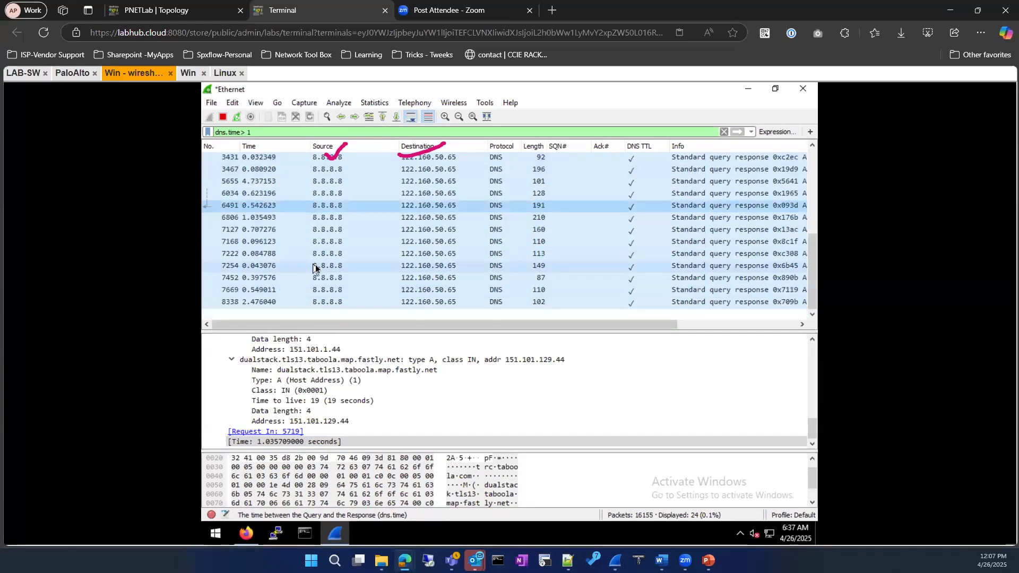
Clear the dns.time display filter from the capture and minimize the Wireshark window.
scroll(315, 268, up, 3)
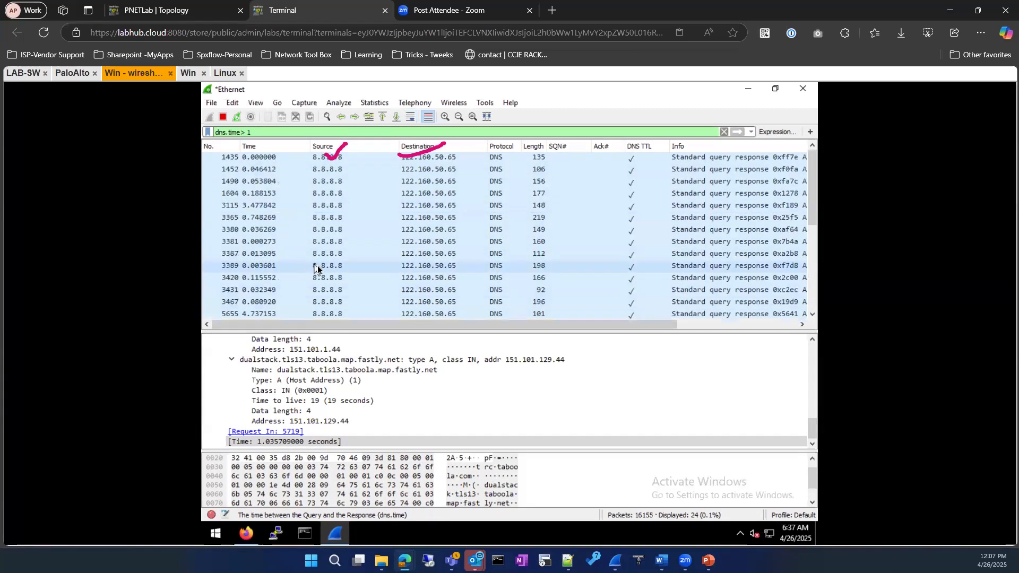
click(722, 134)
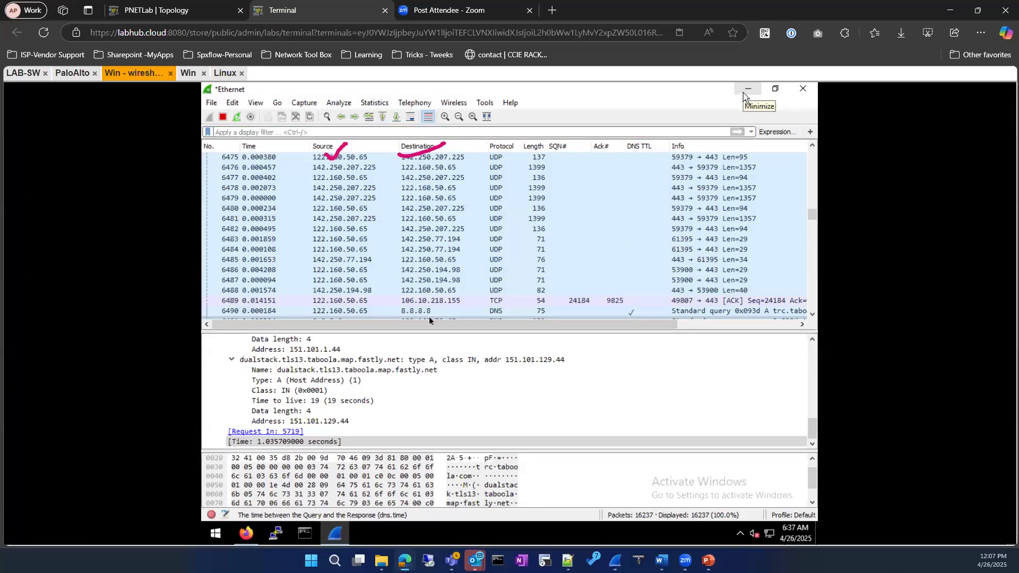
click(743, 93)
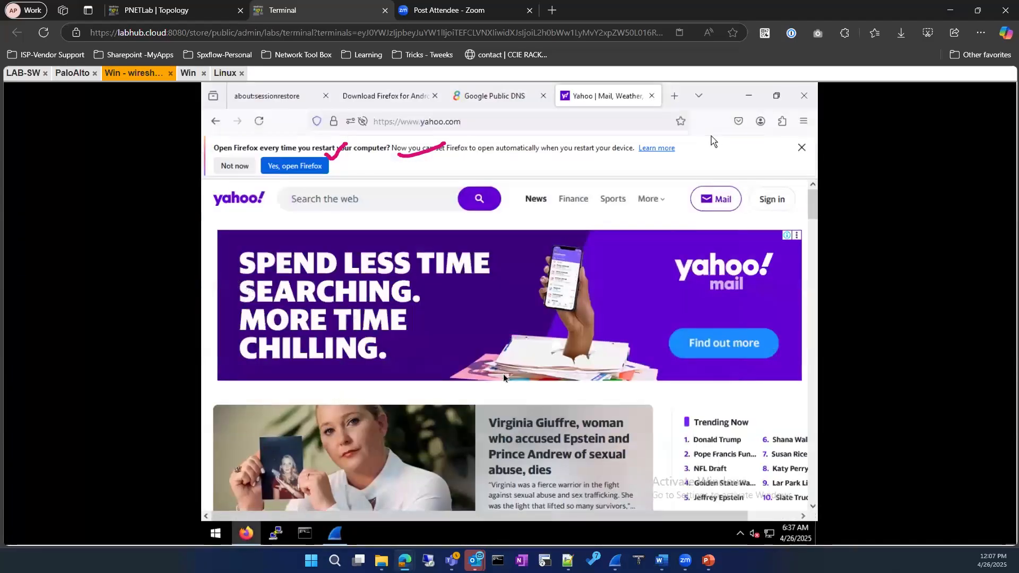
Browse down through the news stories on the Yahoo home page and return to its beginning.
scroll(502, 378, down, 5)
scroll(502, 379, down, 8)
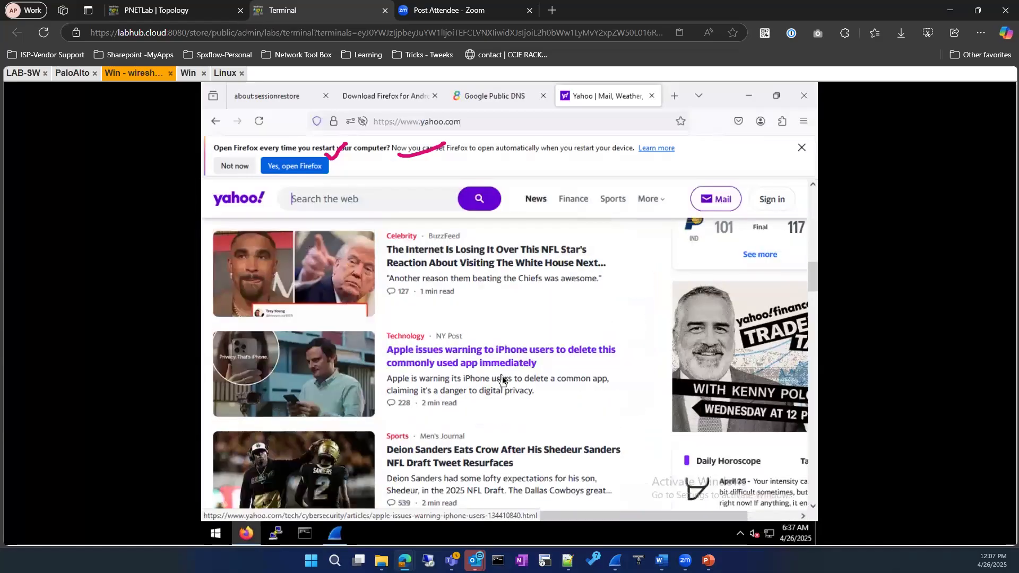
scroll(500, 375, up, 13)
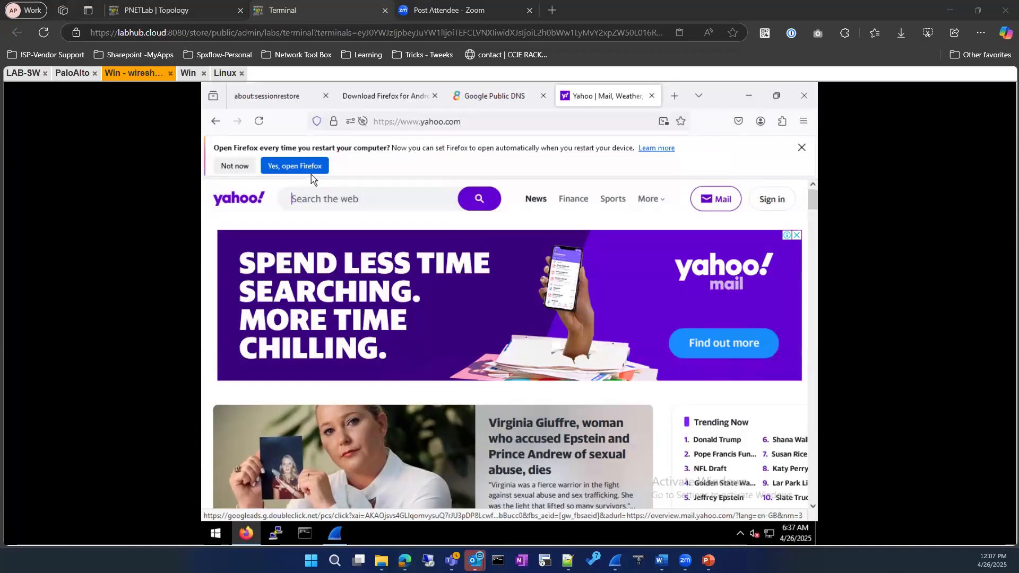
Switch to the Word course outline and review the UDP Packet Analysis section.
key(alt+Tab)
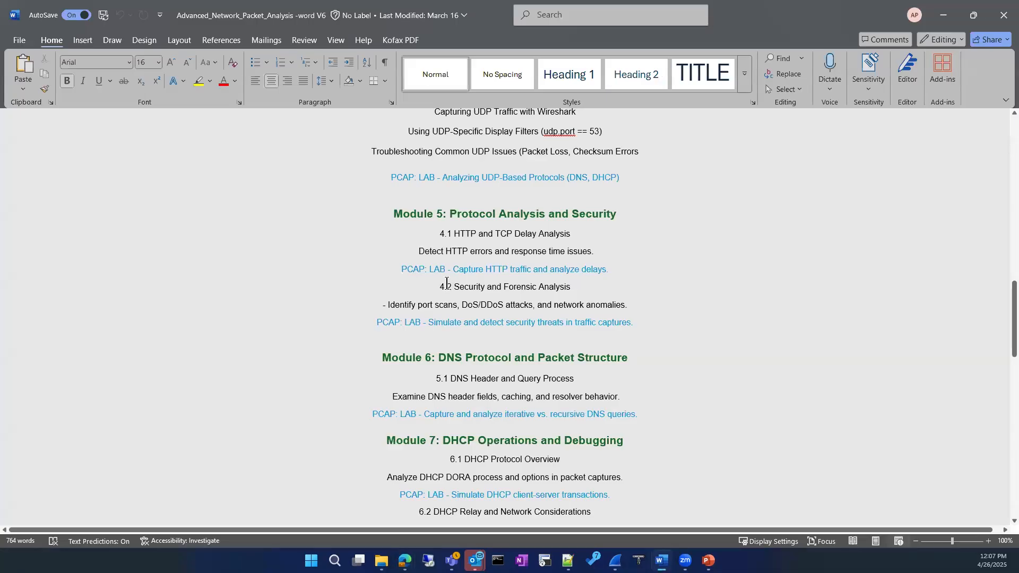
scroll(447, 286, up, 1)
scroll(447, 285, up, 5)
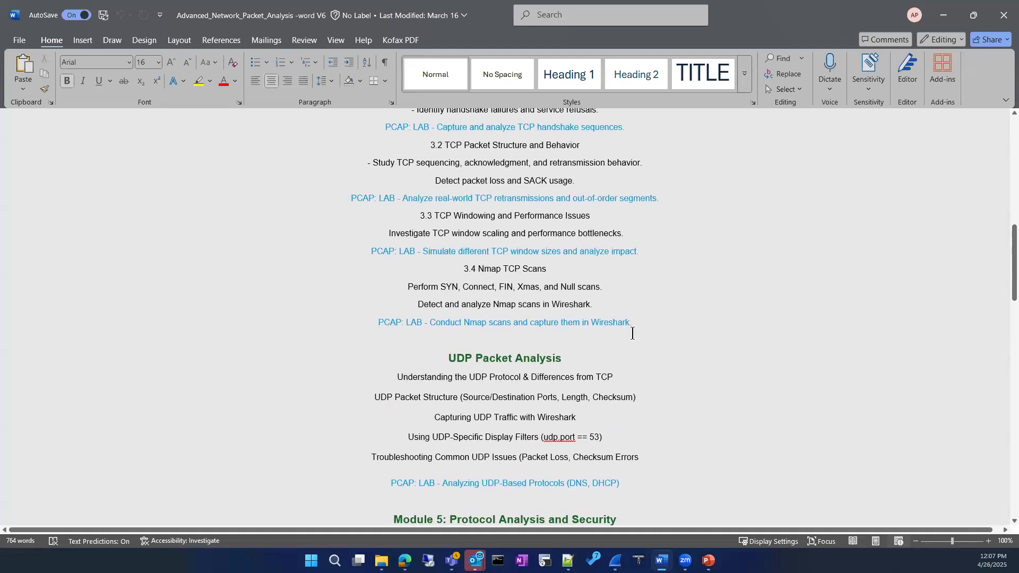
scroll(629, 332, down, 1)
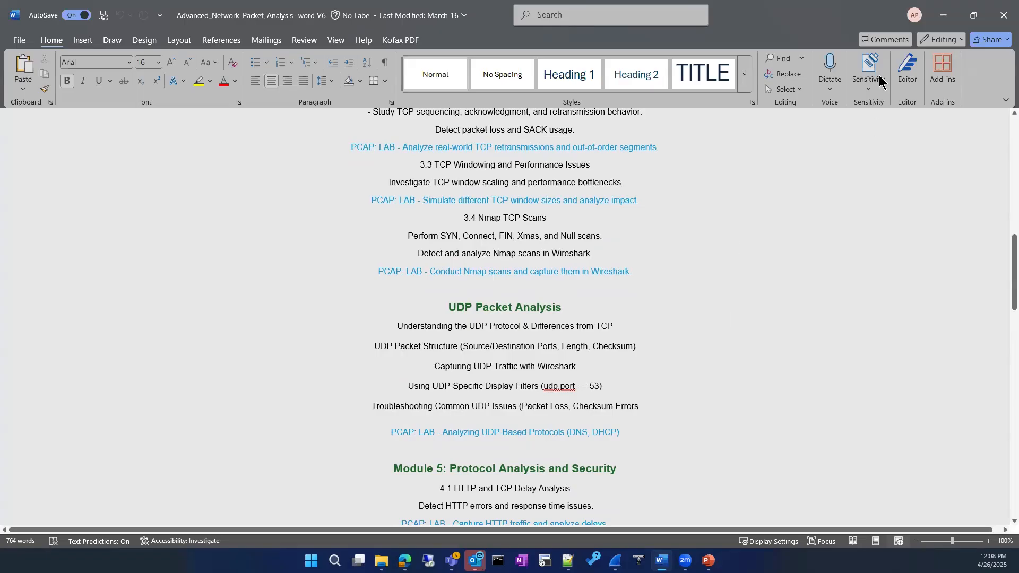
Switch back to the Wireshark capture in the lab terminal and apply the display filter udp.port==53.
key(alt+Tab)
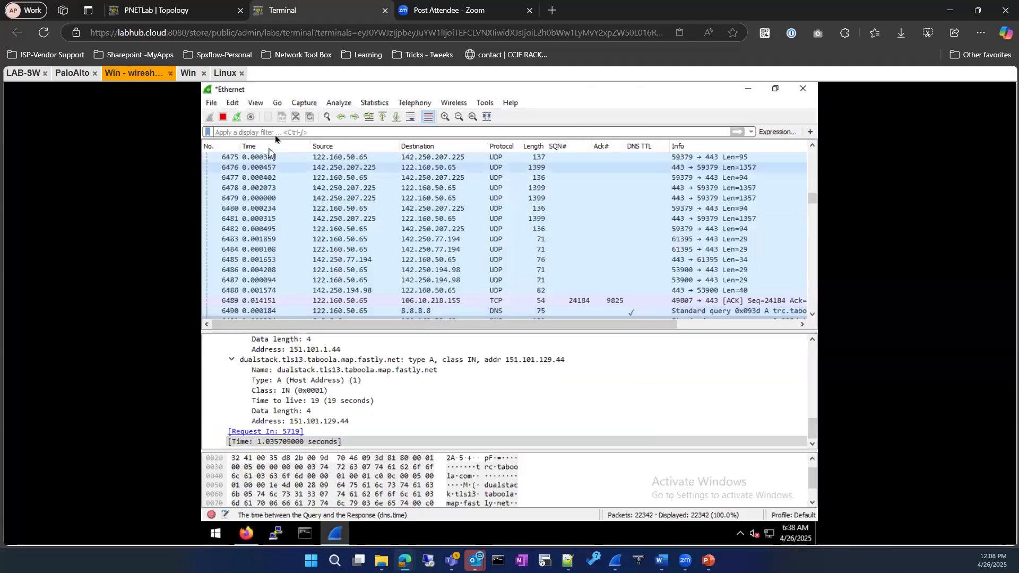
click(275, 133)
text(udp.po)
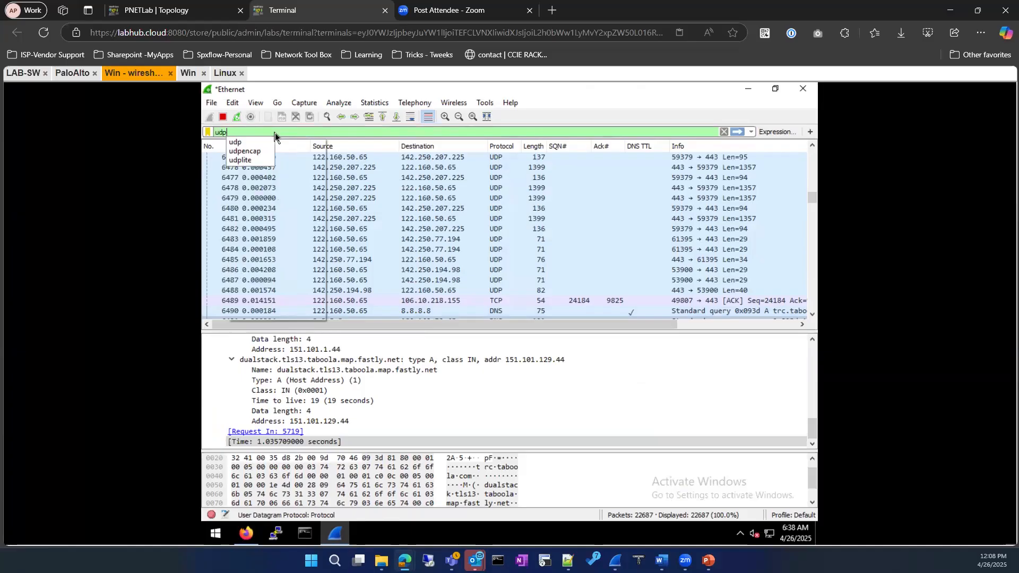
text(rt)
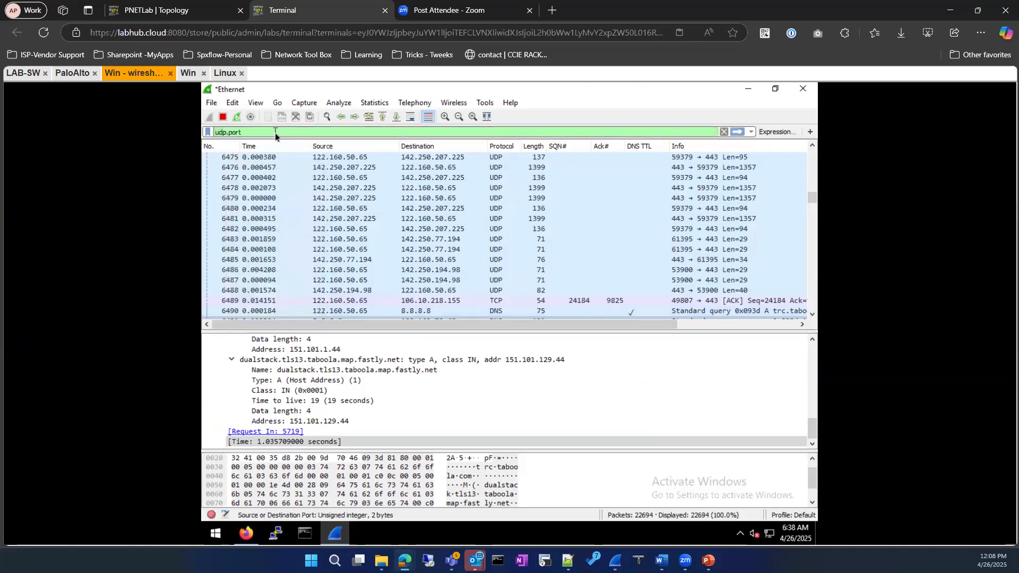
text(==53)
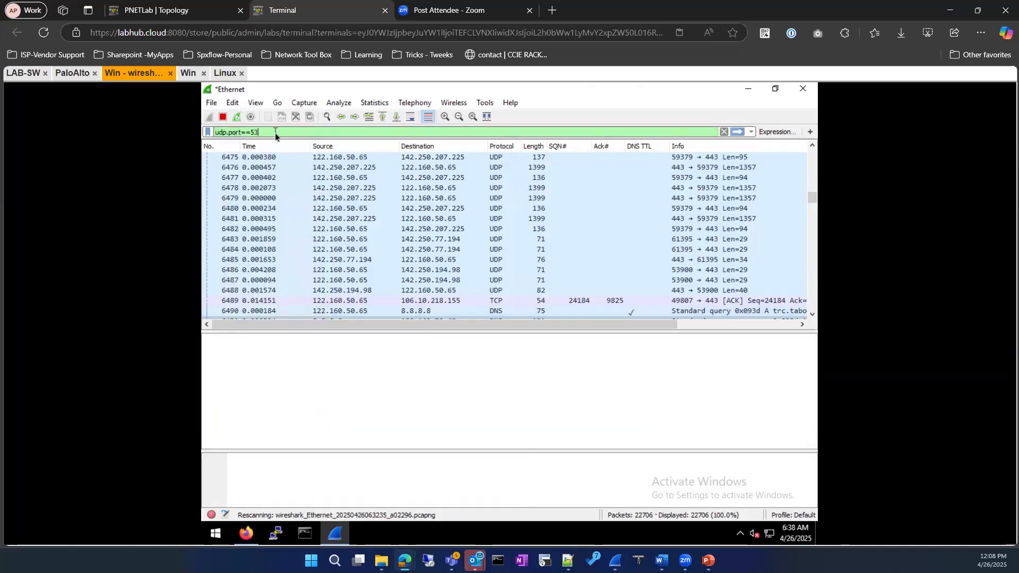
key(Return)
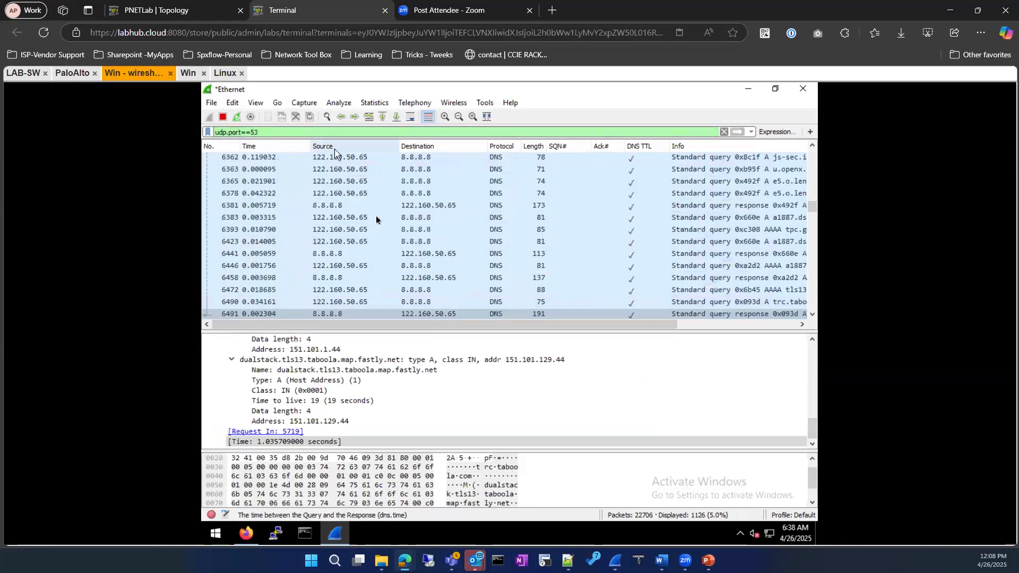
Examine the selected DNS response's protocol layers, including its source and destination addresses and UDP ports.
scroll(352, 413, up, 10)
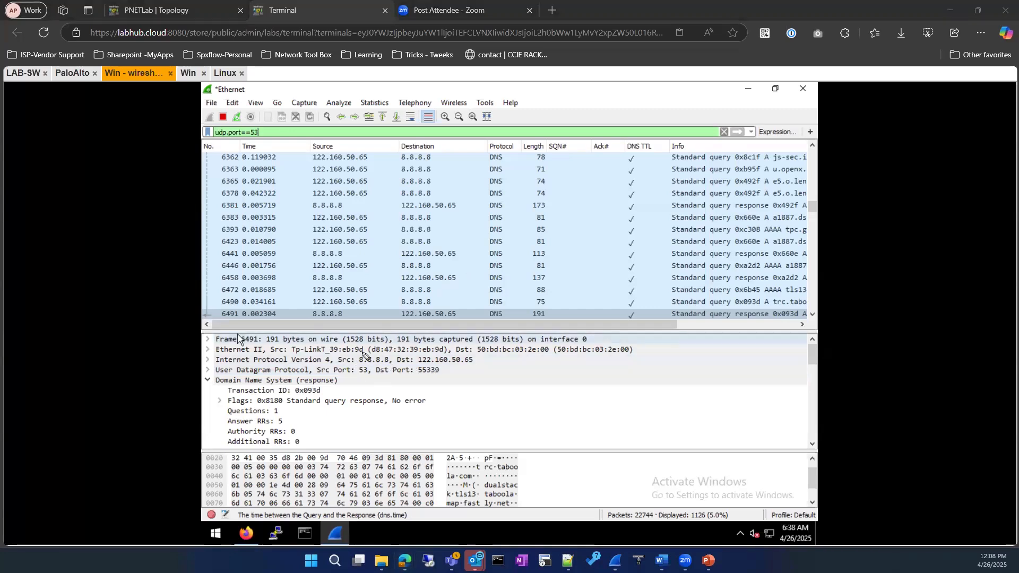
drag(362, 352, 358, 350)
drag(355, 379, 443, 375)
mouse_move(375, 388)
mouse_down()
mouse_move(364, 395)
mouse_move(374, 399)
mouse_up()
drag(446, 387, 443, 396)
mouse_move(366, 344)
mouse_down()
mouse_move(352, 369)
mouse_move(375, 339)
mouse_move(495, 360)
mouse_move(415, 331)
mouse_up()
mouse_move(368, 307)
mouse_down()
mouse_move(356, 325)
mouse_move(375, 317)
mouse_move(359, 323)
mouse_up()
drag(438, 301, 422, 318)
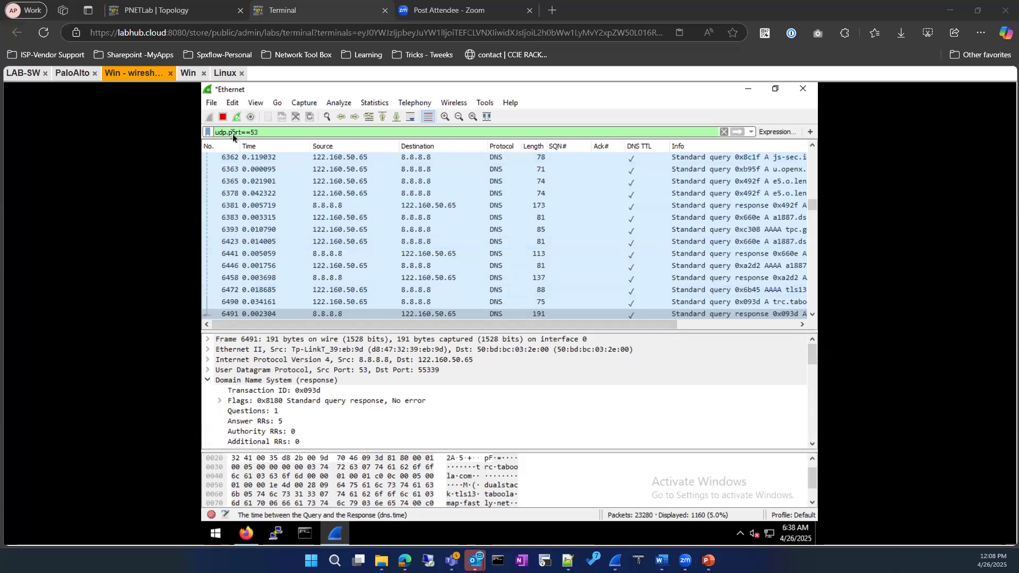
Review the Info text of the DNS queries and responses throughout the filtered packet list.
drag(271, 327, 433, 328)
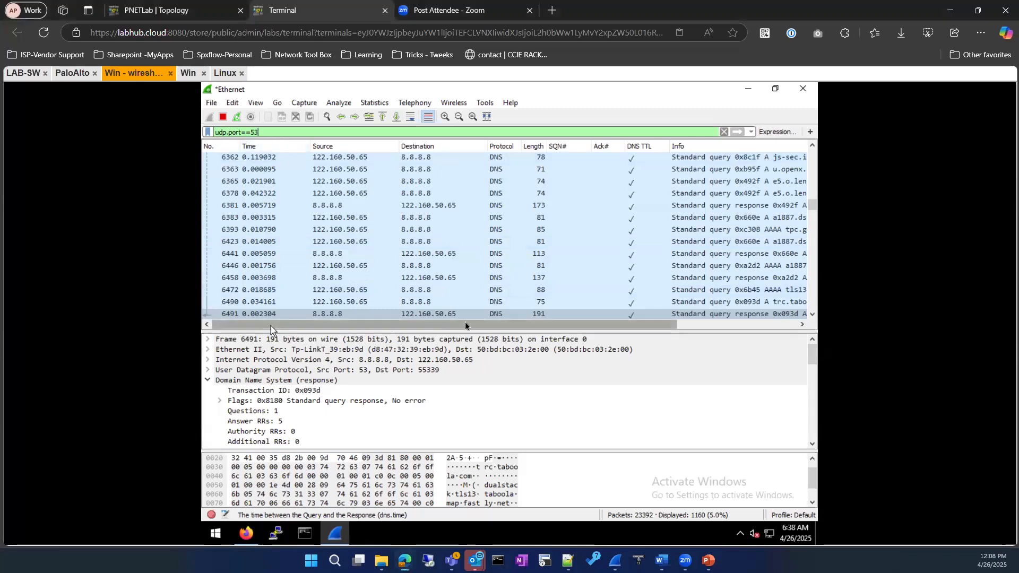
scroll(442, 241, up, 5)
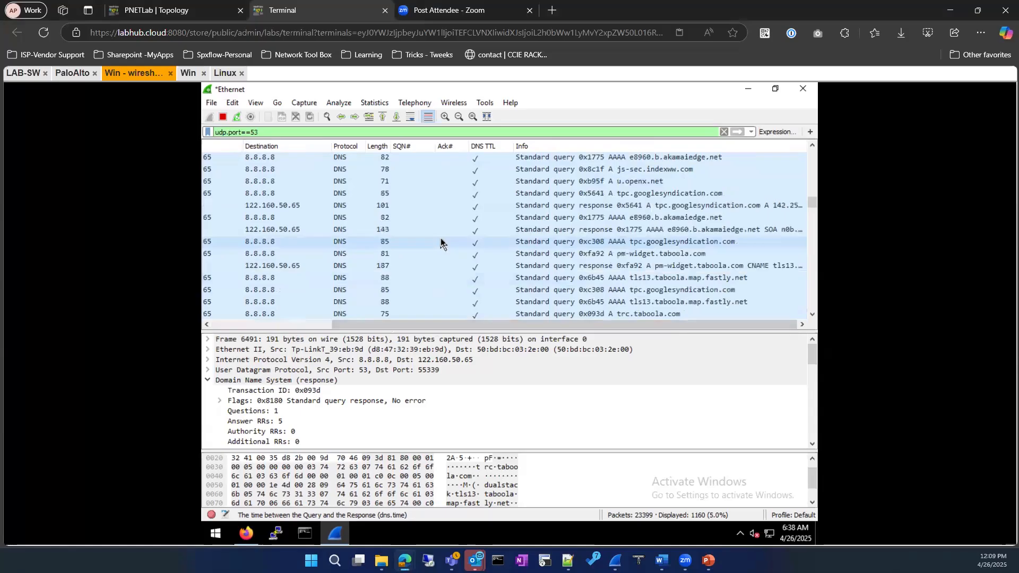
scroll(441, 238, up, 6)
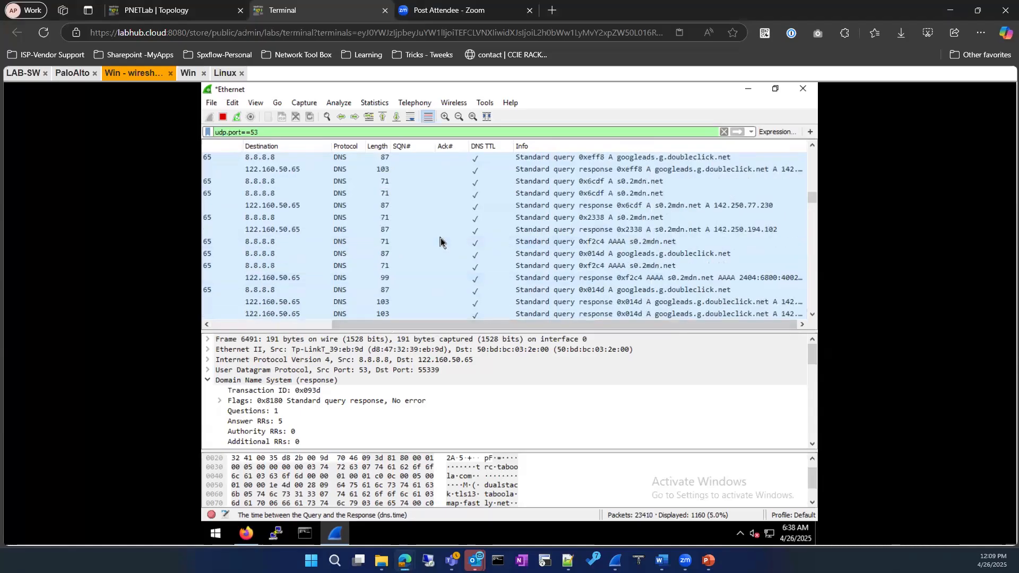
scroll(440, 238, down, 5)
scroll(441, 239, down, 20)
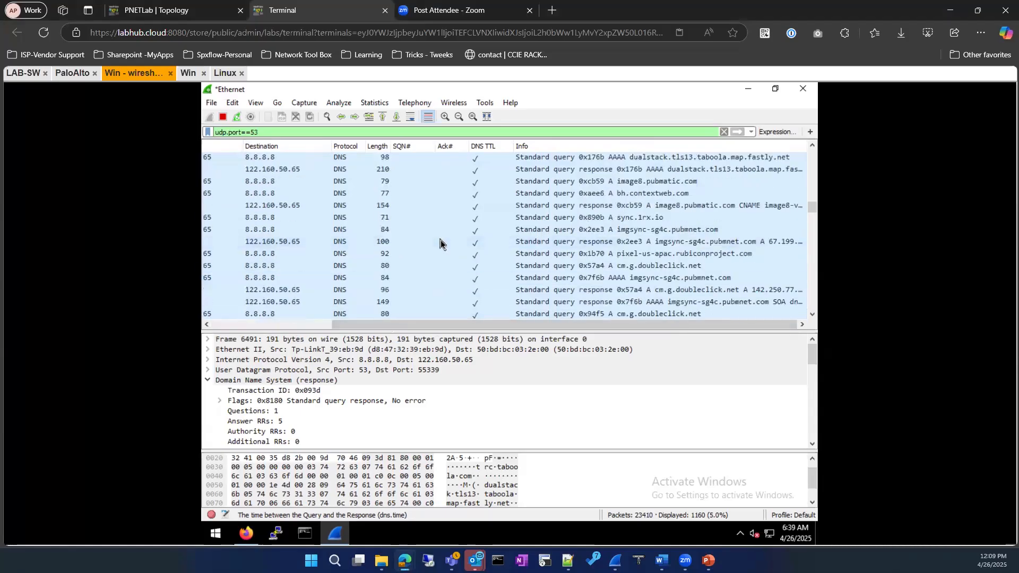
scroll(448, 261, down, 5)
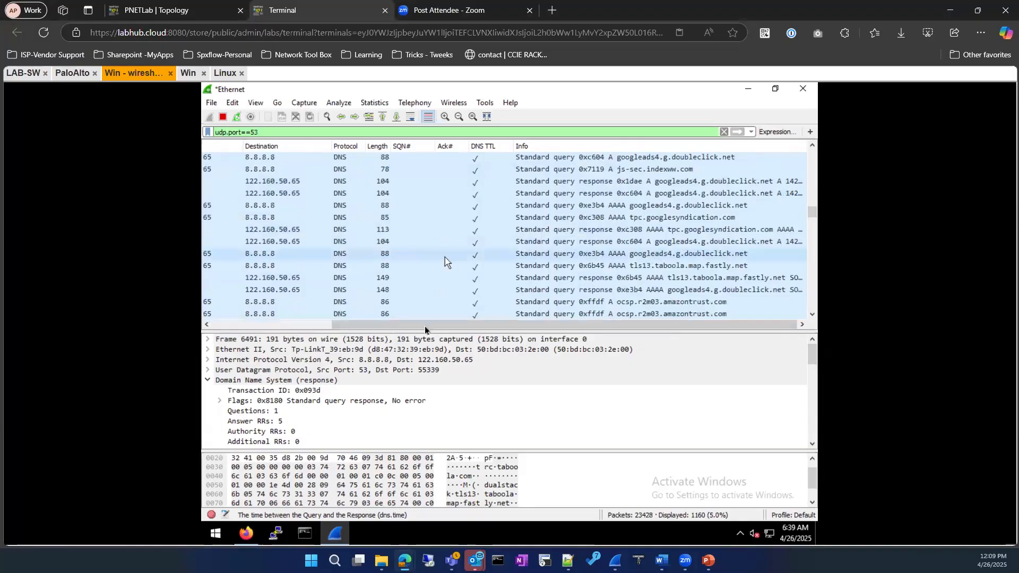
Filter the capture to the UDP conversation of DNS query packet 7219.
drag(425, 324, 144, 336)
click(259, 170)
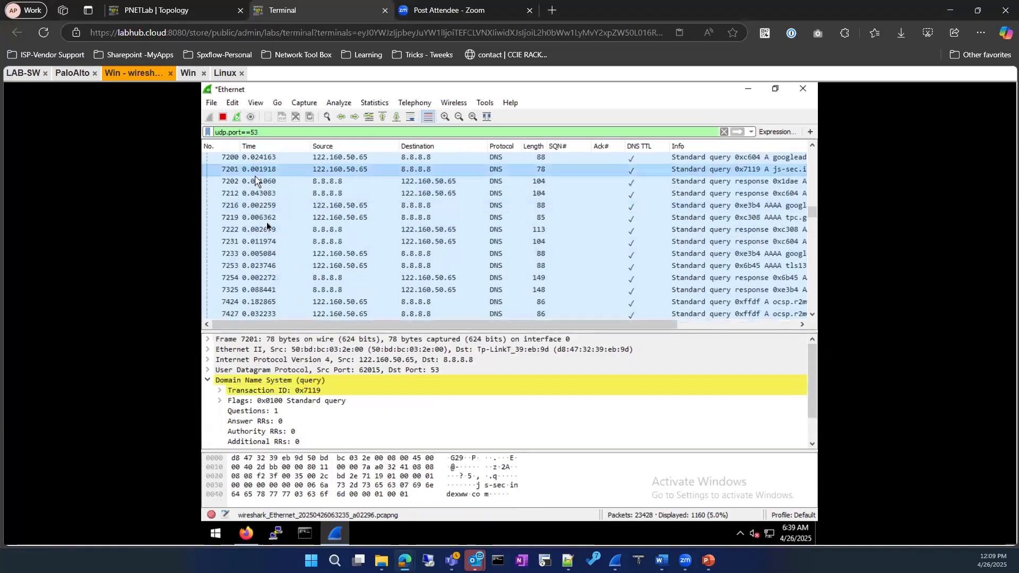
click(266, 222)
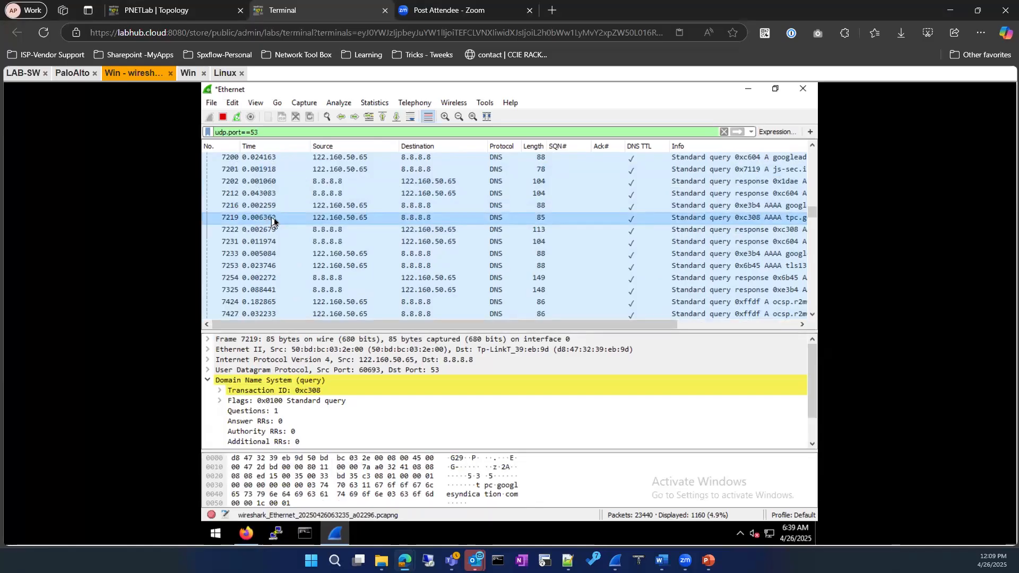
right_click(272, 221)
mouse_move(337, 343)
click(465, 449)
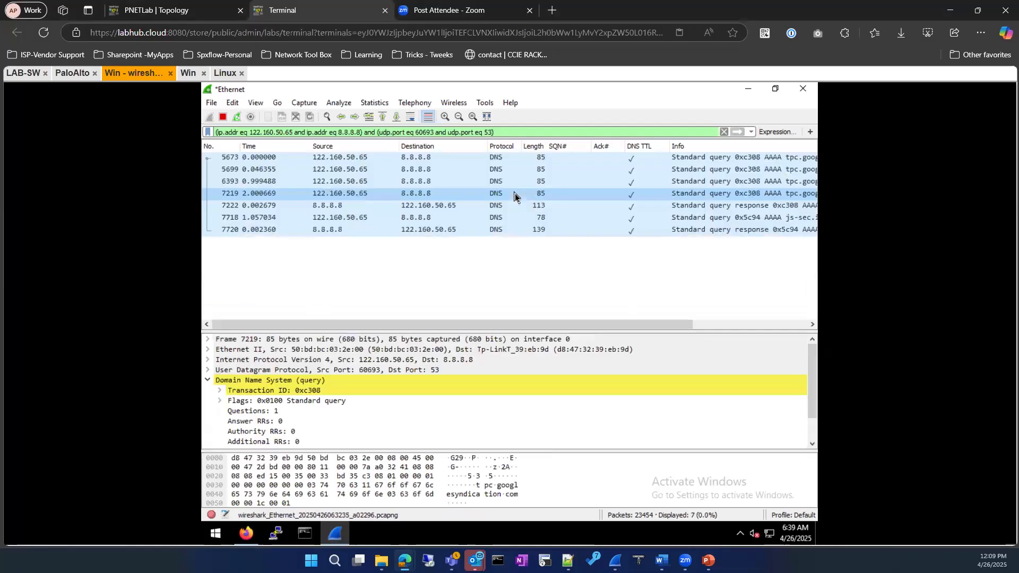
Select the conversation's first query, packet 5673, and read the requested domain names in the Info column.
drag(465, 324, 570, 325)
click(577, 158)
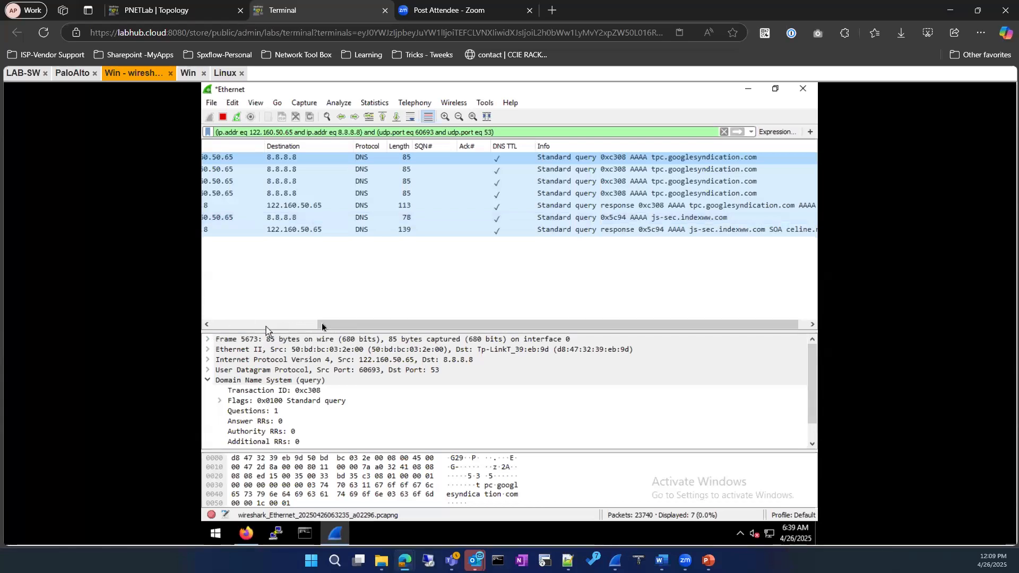
drag(320, 325, 175, 321)
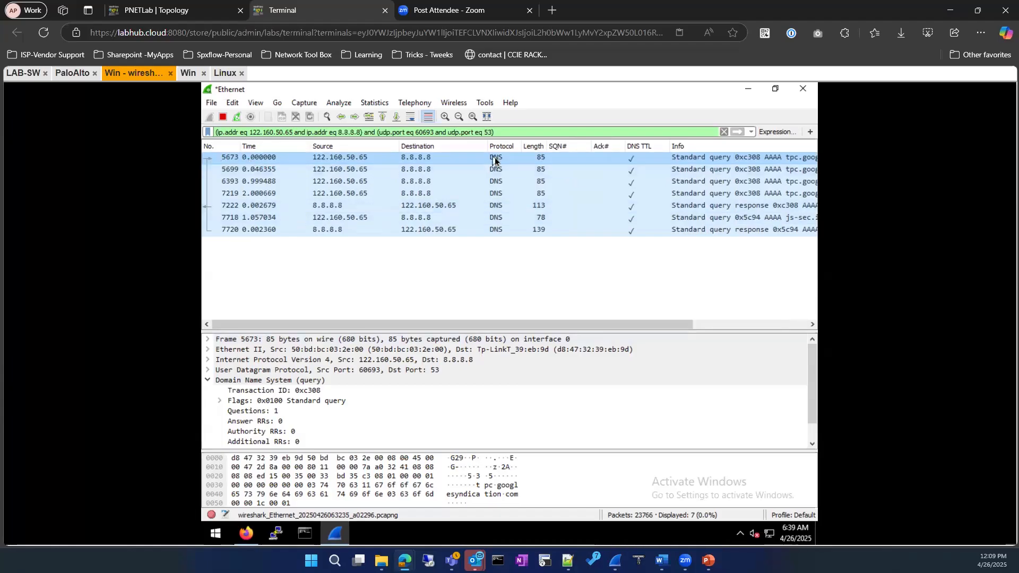
Select DNS response packet 7222 and inspect its header fields and answer section.
click(279, 206)
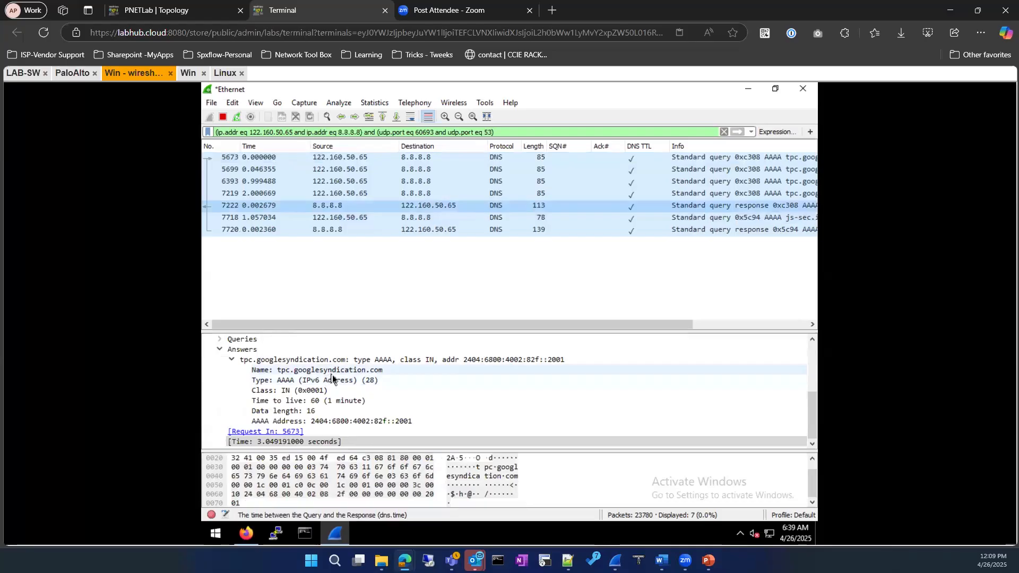
scroll(331, 380, up, 2)
scroll(331, 375, up, 2)
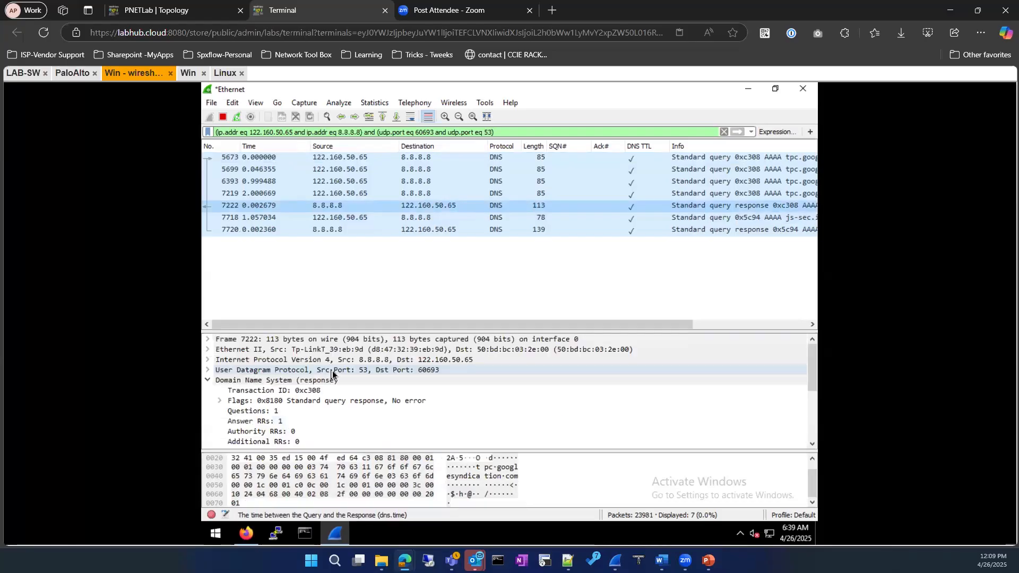
scroll(330, 372, down, 2)
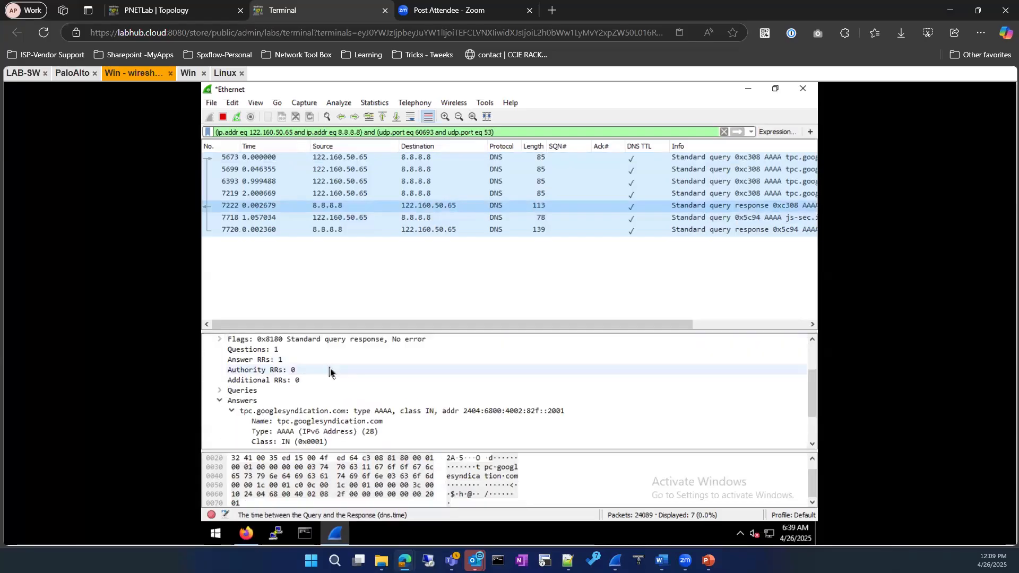
scroll(330, 369, up, 1)
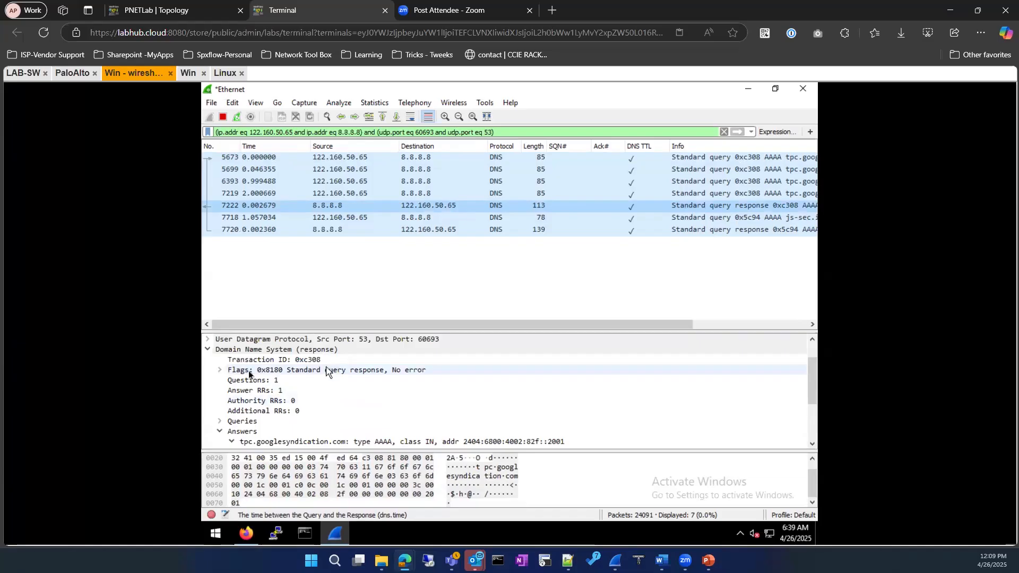
Expand the DNS response's Flags, select the Reply code field, and review the flag values.
click(221, 368)
scroll(333, 370, down, 1)
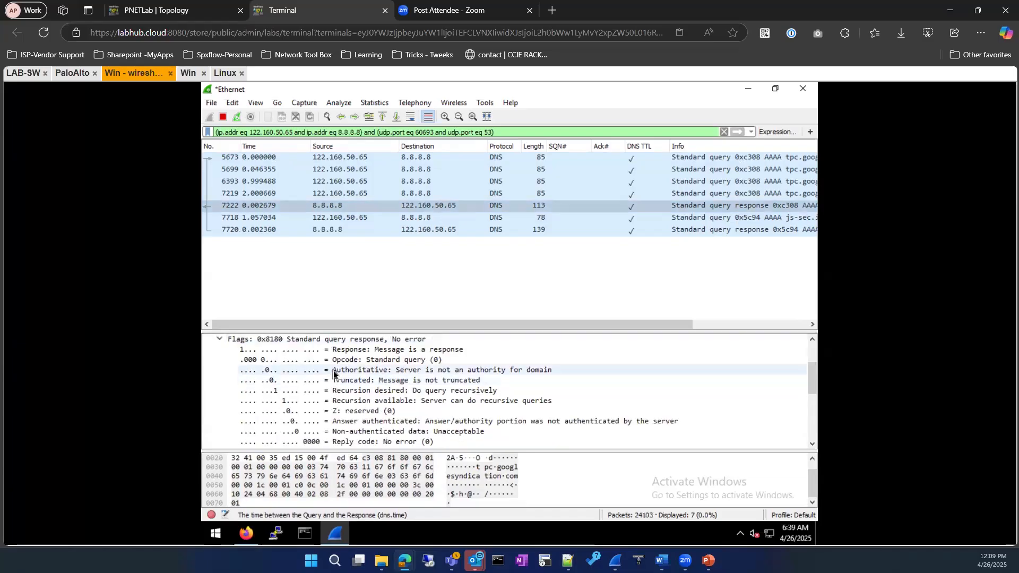
scroll(333, 370, down, 1)
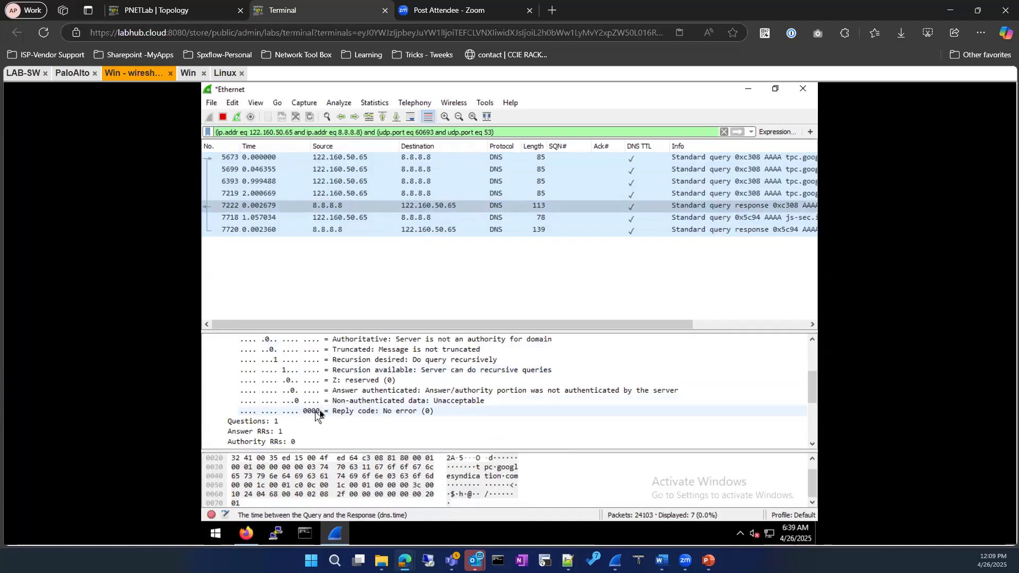
click(321, 411)
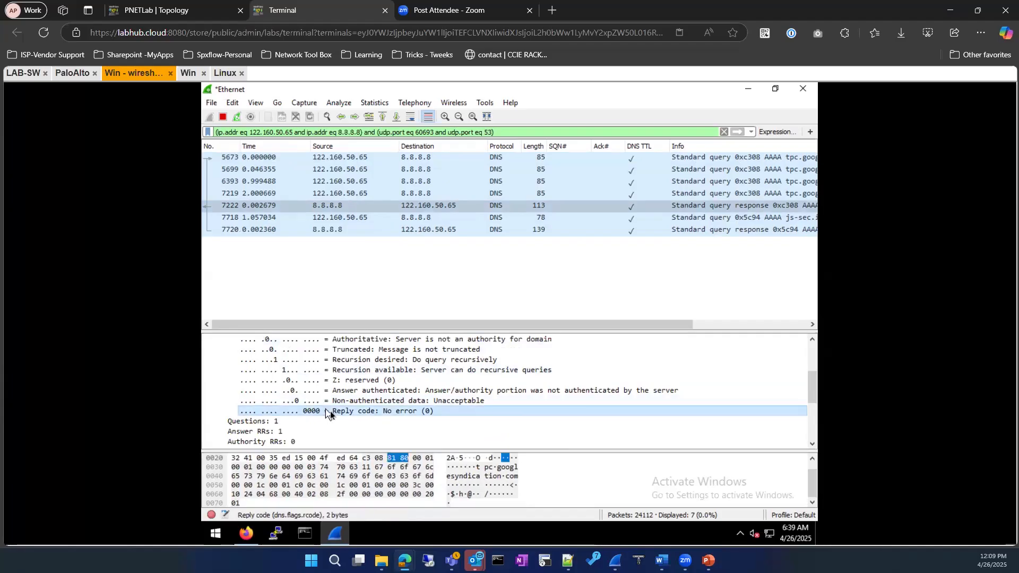
scroll(336, 409, up, 3)
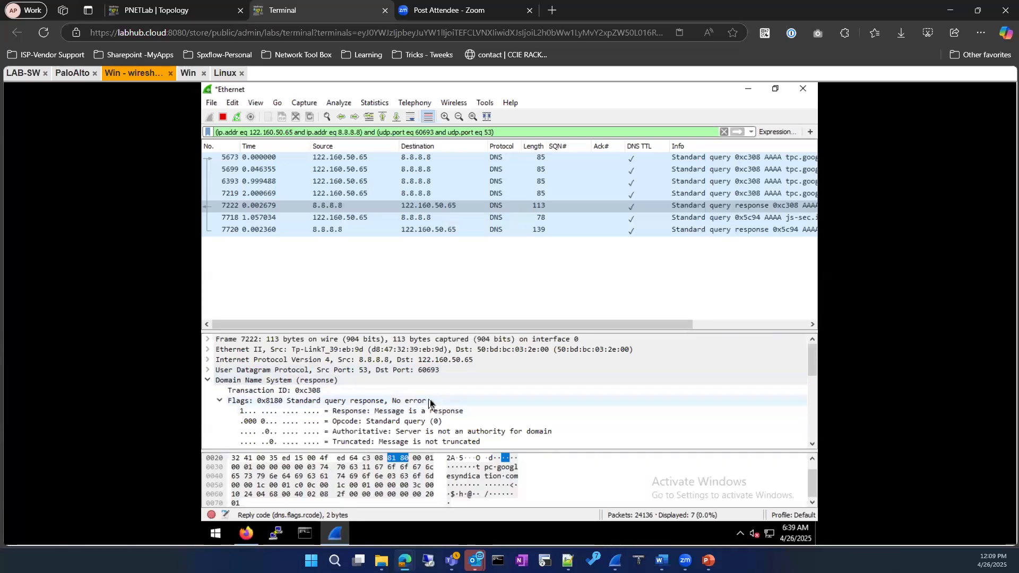
Select the Time to live field in the tpc.googlesyndication.com answer record.
scroll(432, 402, down, 7)
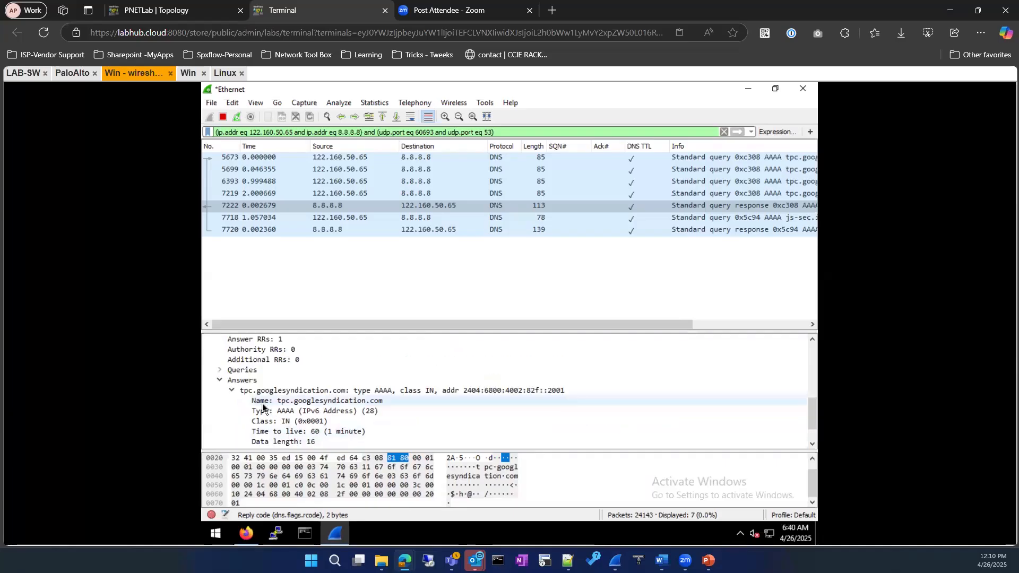
click(275, 401)
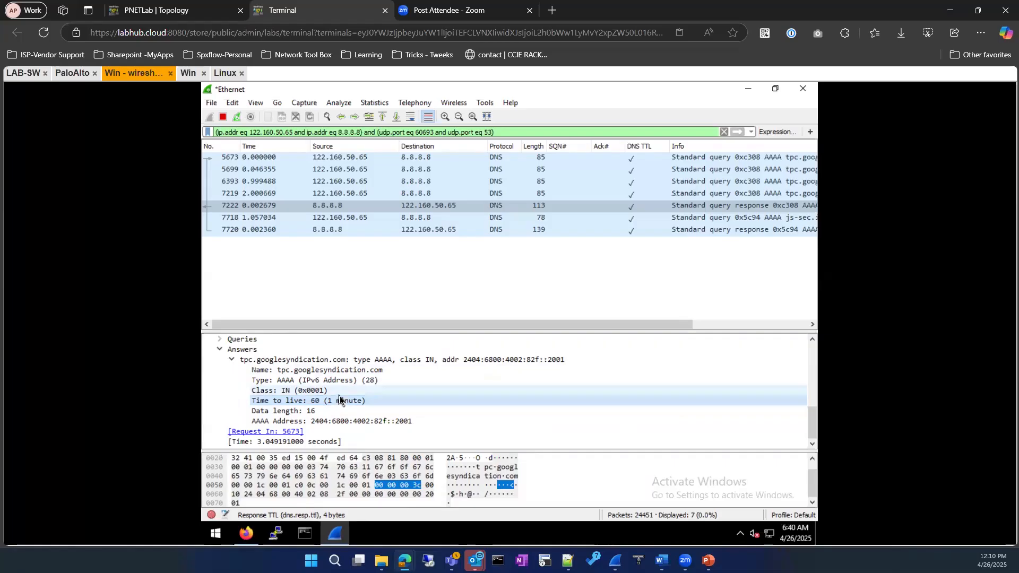
Expand the Queries section of DNS response 7222 and its tpc.googlesyndication.com record to read the query fields.
scroll(340, 395, up, 1)
click(221, 370)
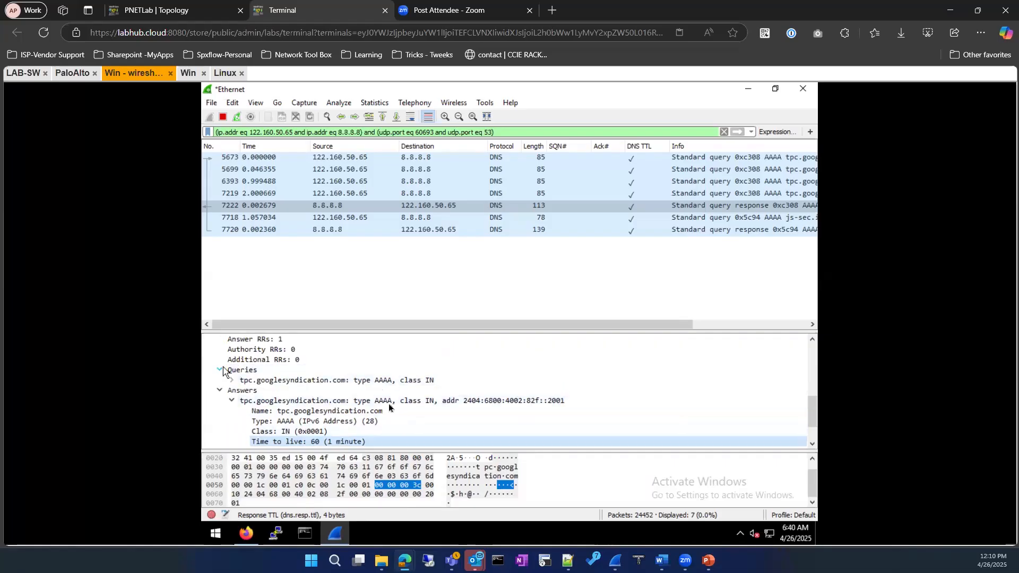
click(231, 380)
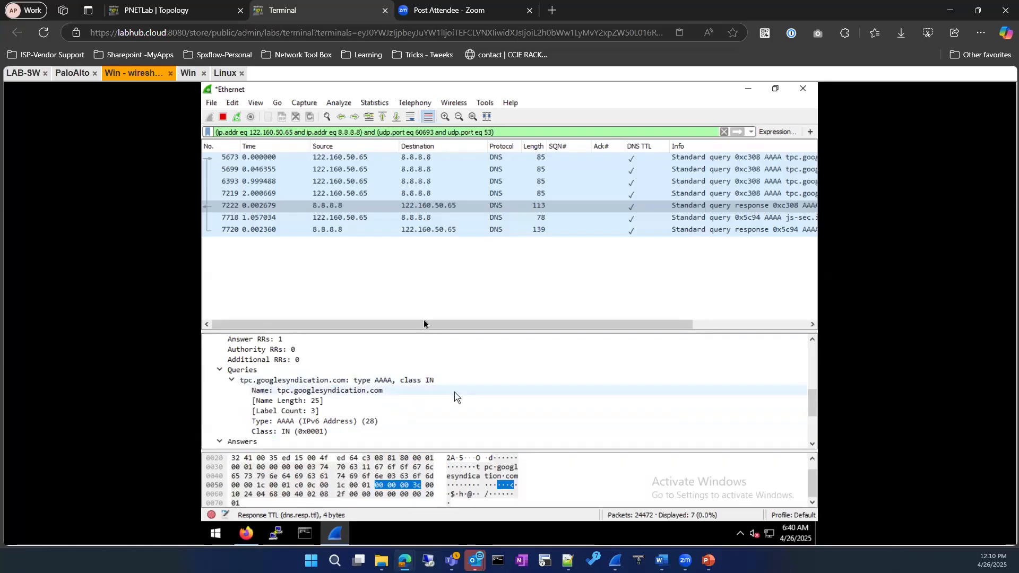
Review the Name Resolution preferences of the lab machine's Wireshark and close the dialog without changes.
click(232, 103)
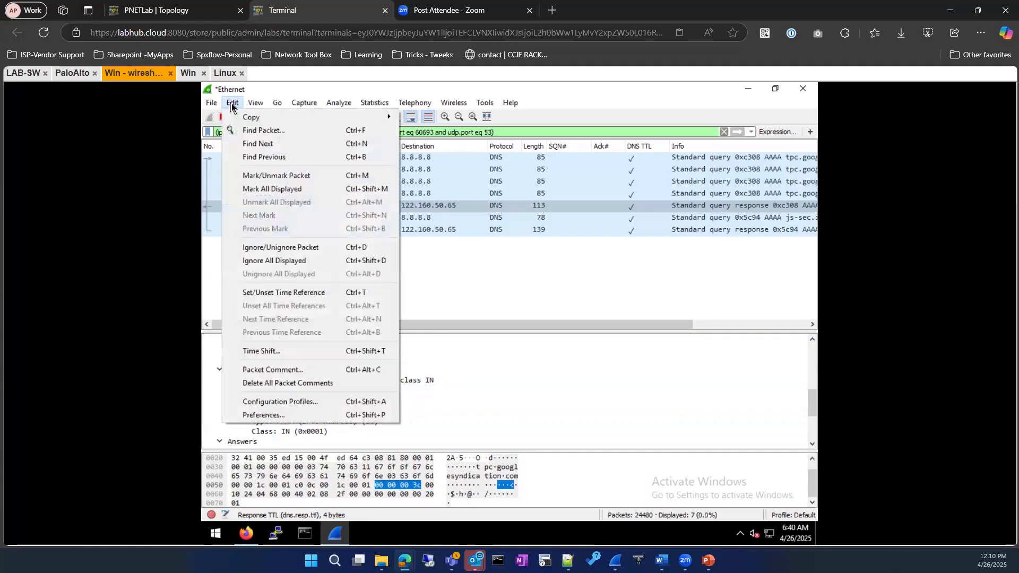
click(276, 416)
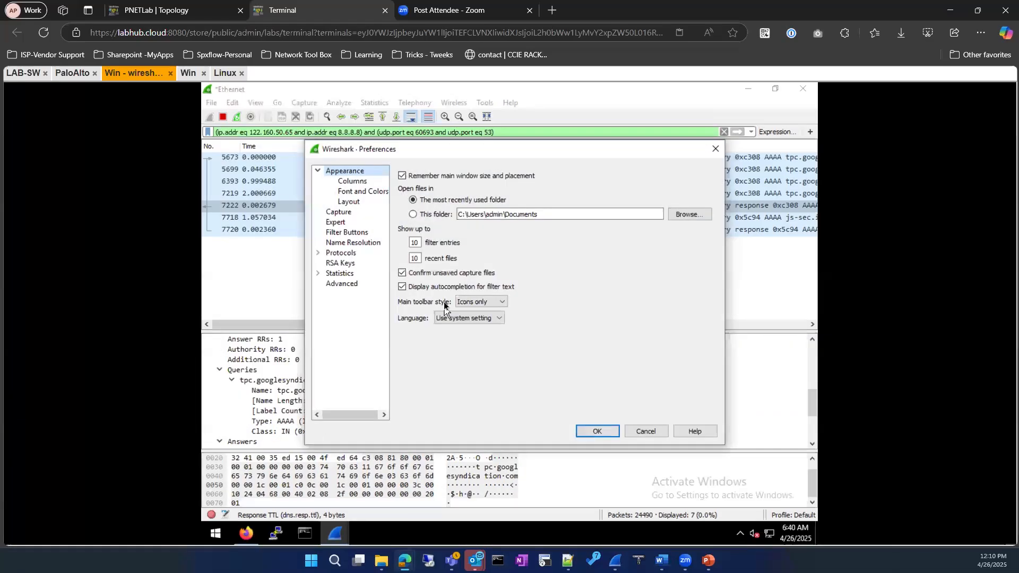
click(342, 244)
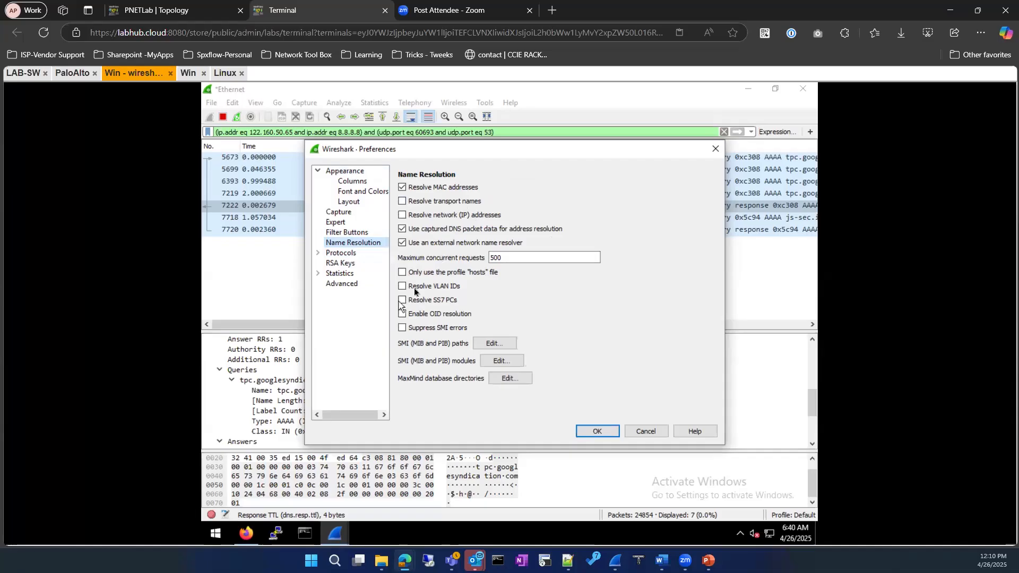
click(317, 254)
click(317, 253)
click(714, 150)
Switch to the local Wireshark window, maximize it, and open its Name Resolution preferences.
mouse_move(626, 546)
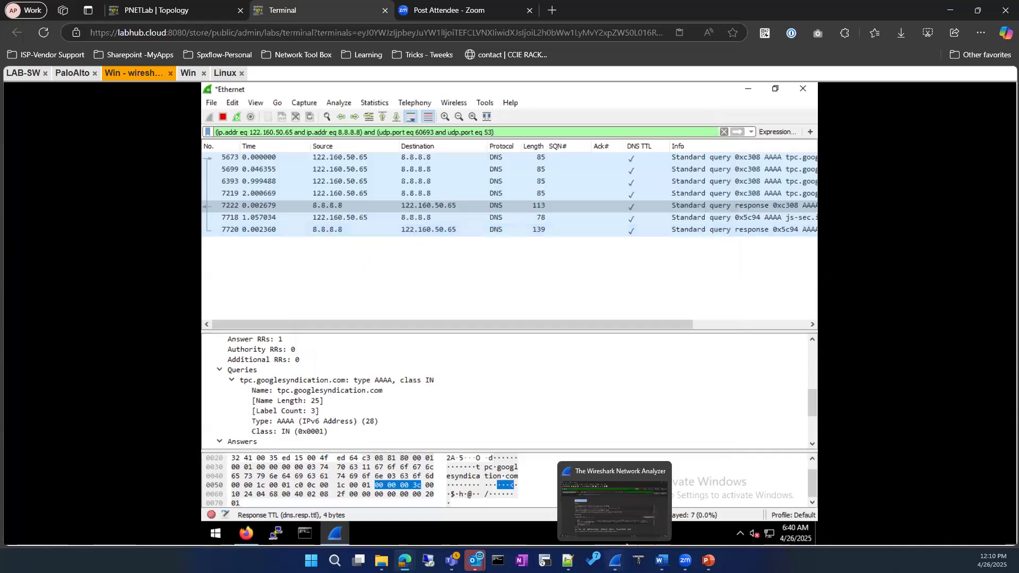
click(622, 515)
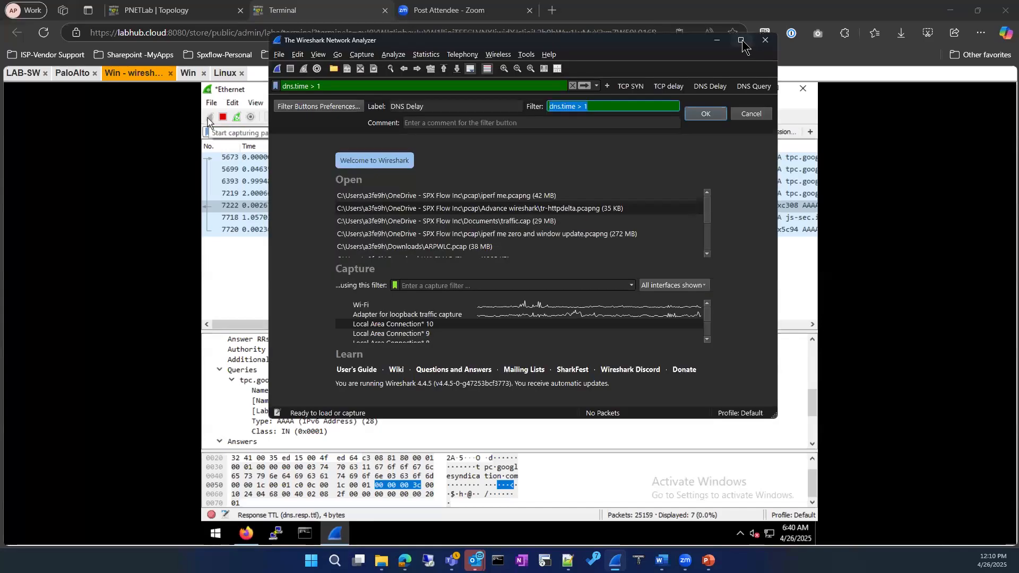
click(741, 40)
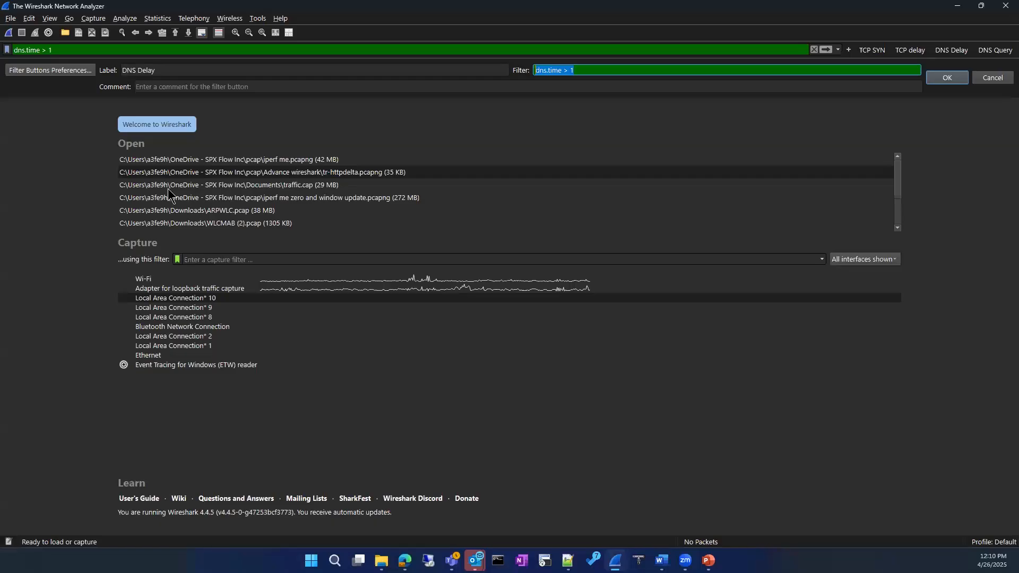
click(30, 19)
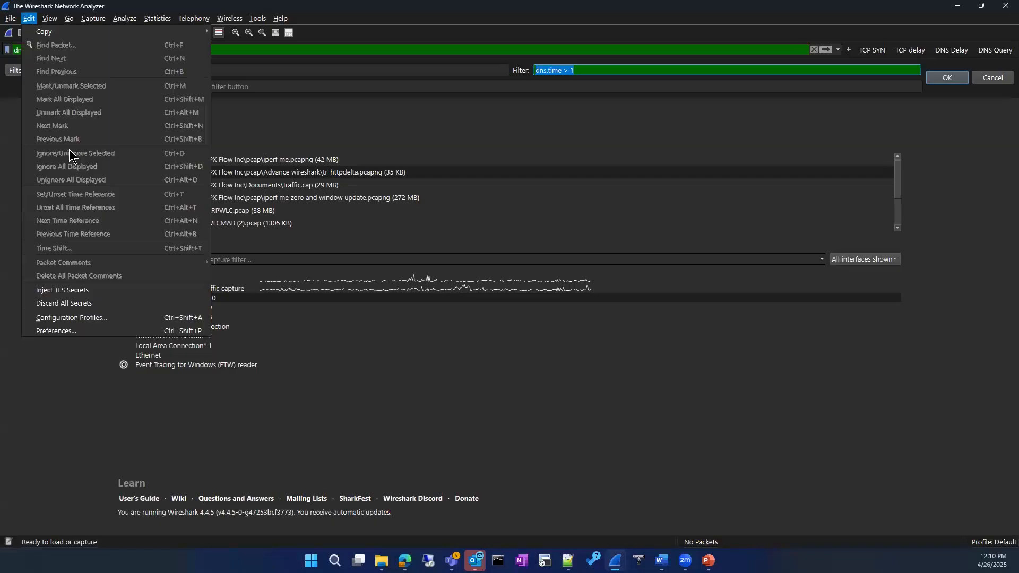
click(84, 332)
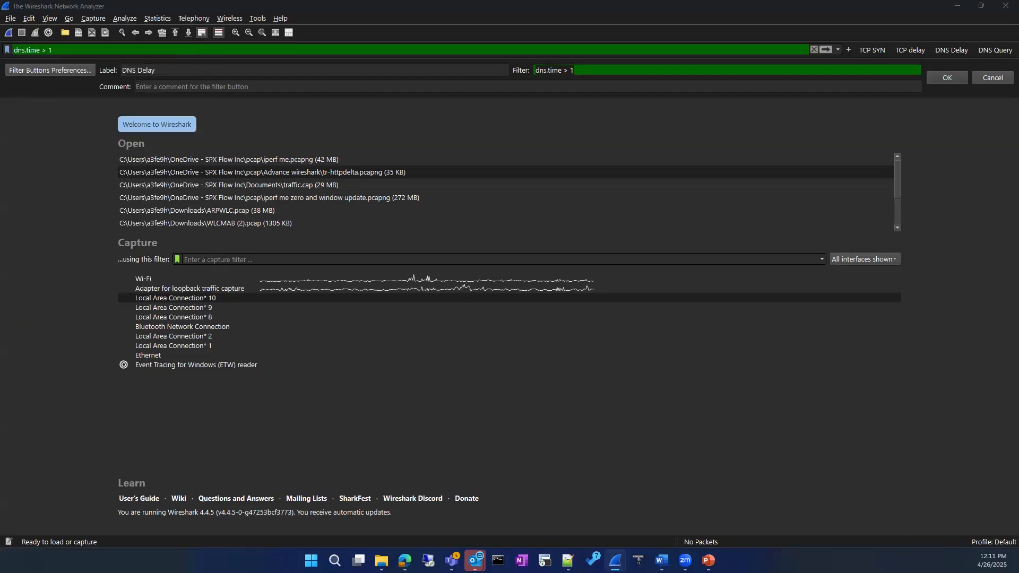
click(352, 138)
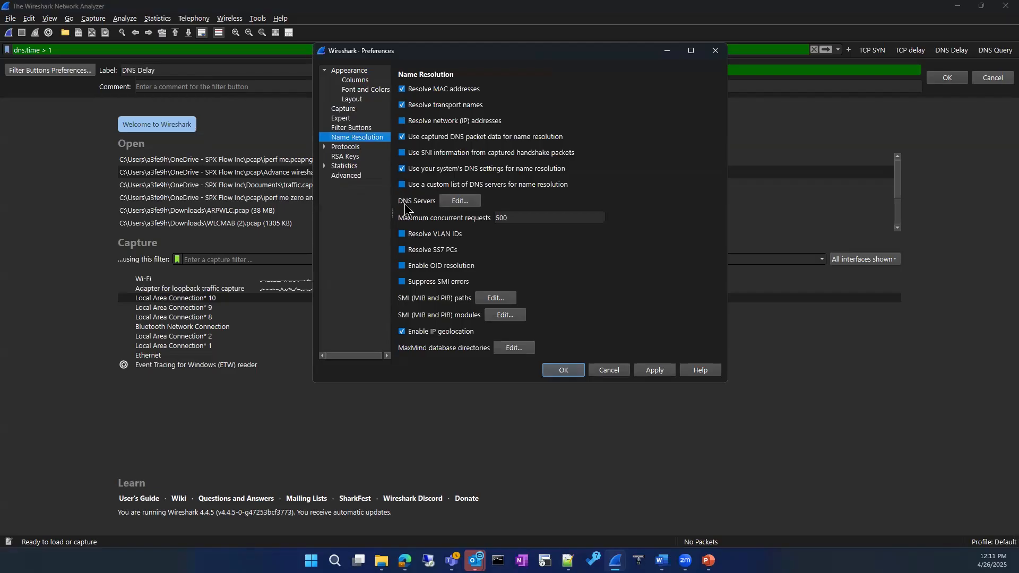
click(470, 204)
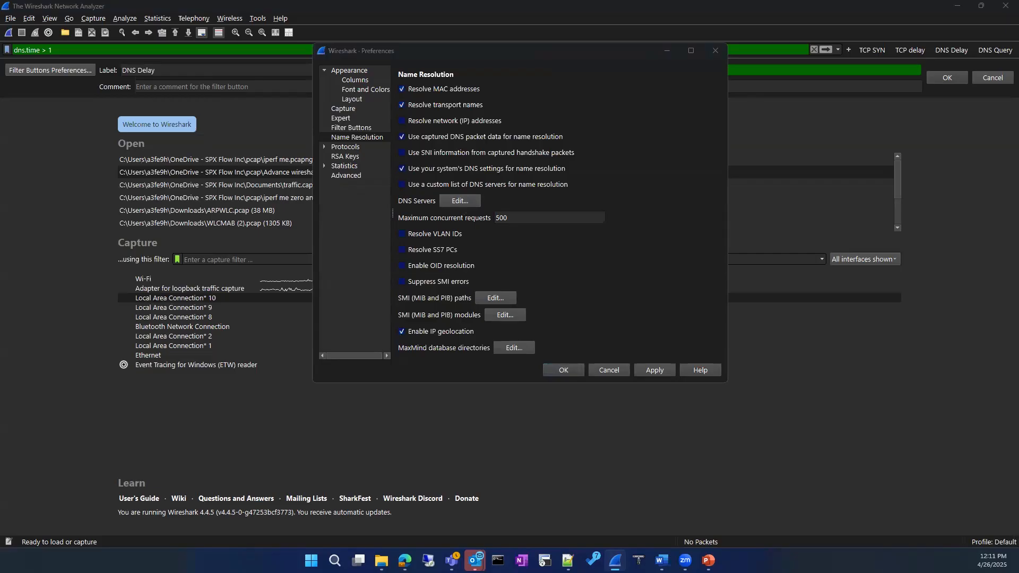
click(476, 318)
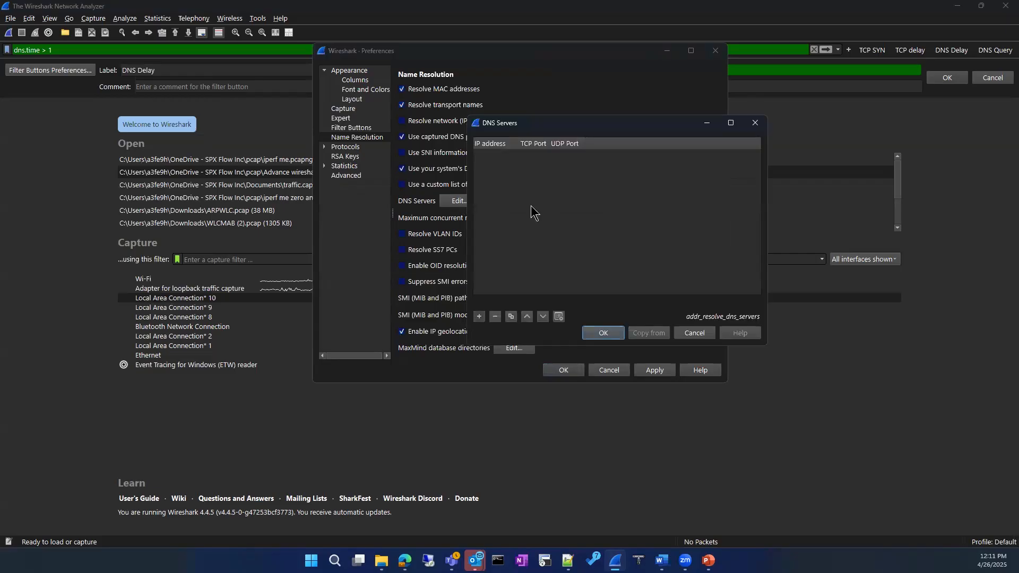
click(694, 333)
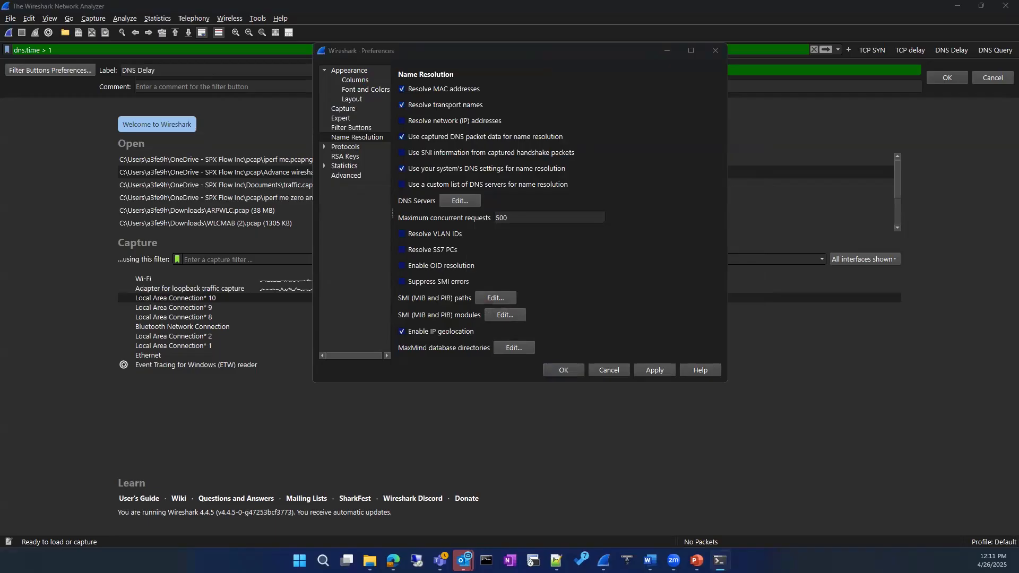
Run ipconfig/all in Command Prompt and highlight the Wi-Fi adapter's DNS server address.
text(pco)
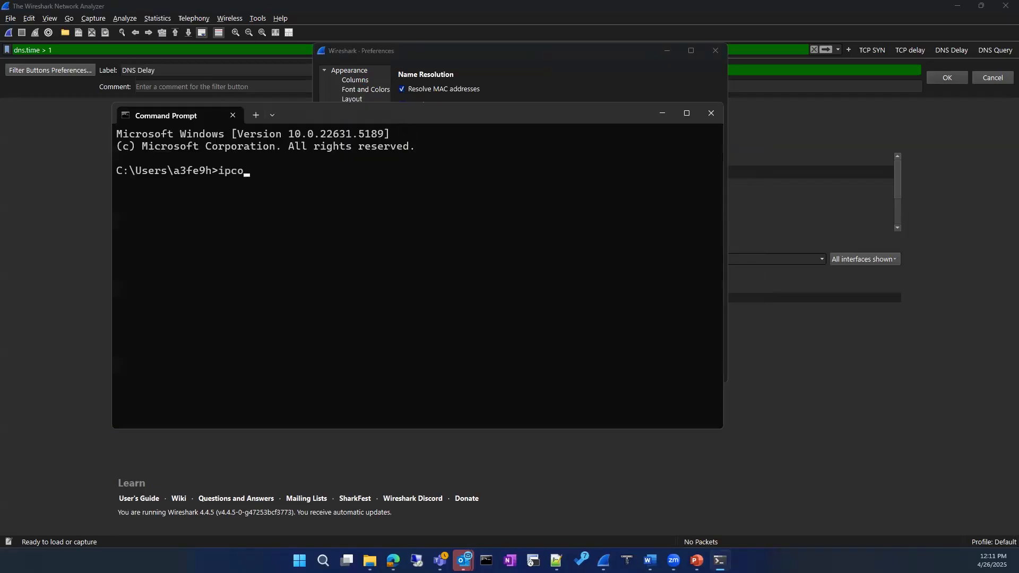
text(nfig/all)
key(Return)
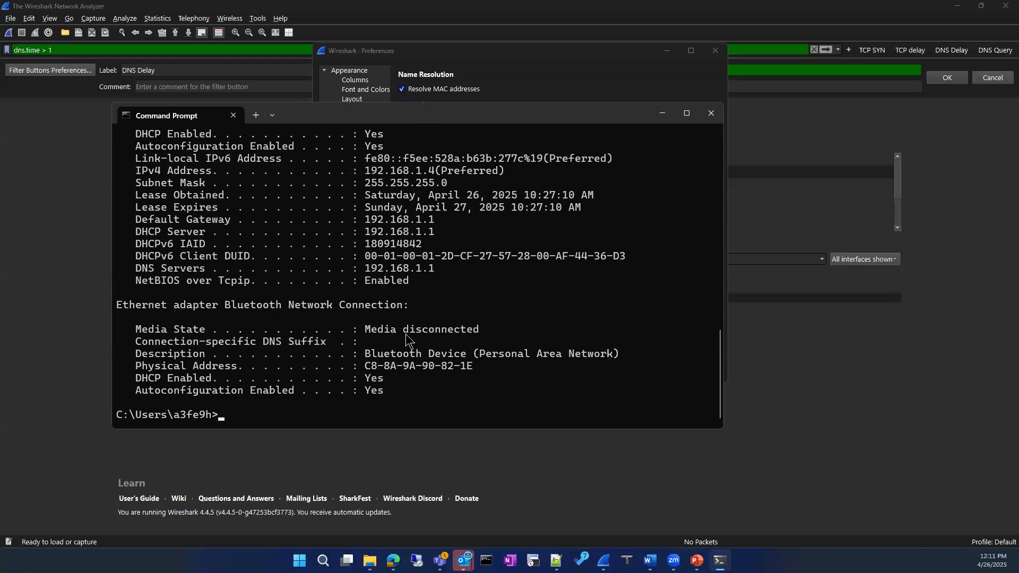
scroll(412, 343, up, 2)
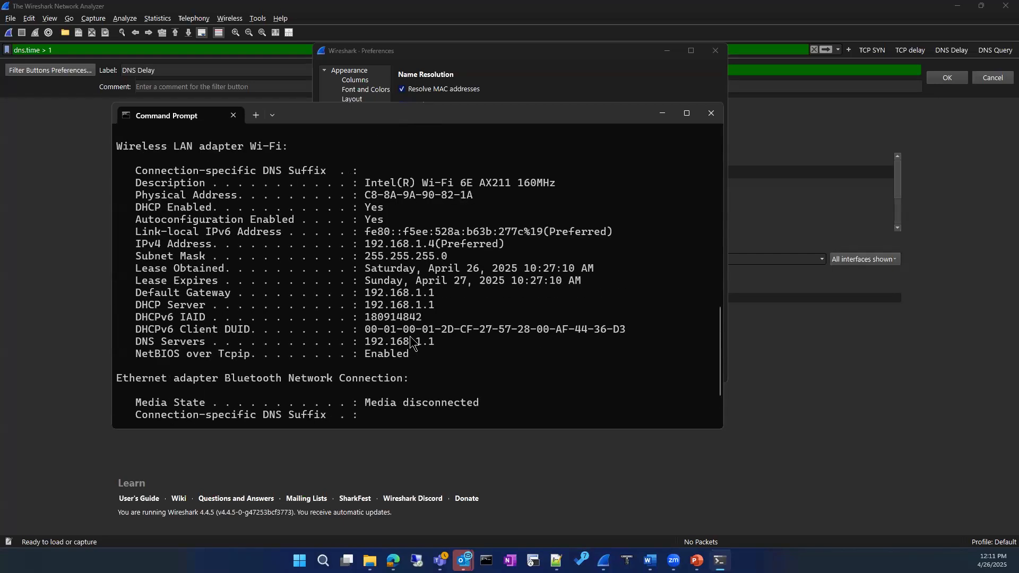
drag(366, 344, 435, 342)
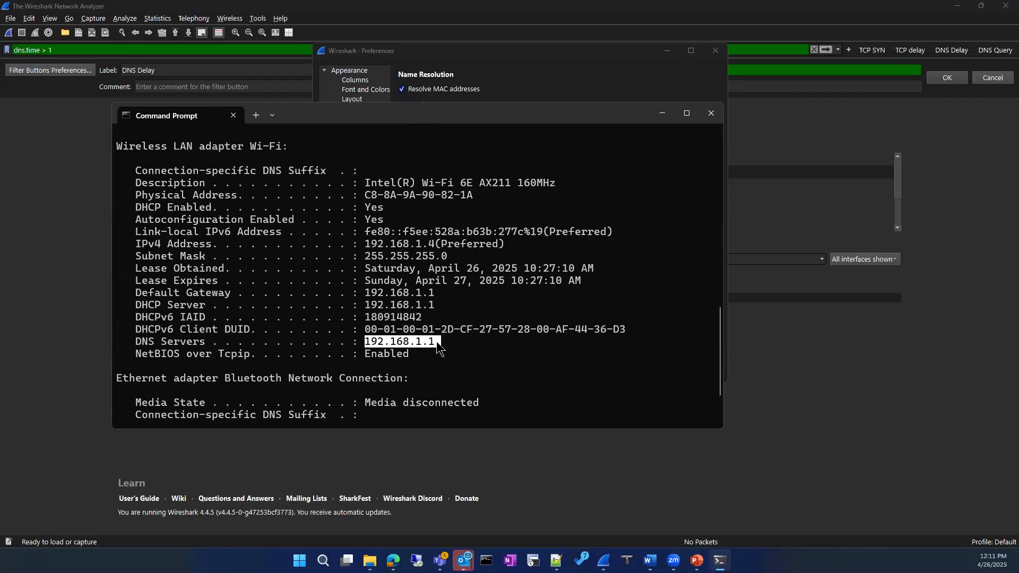
click(662, 114)
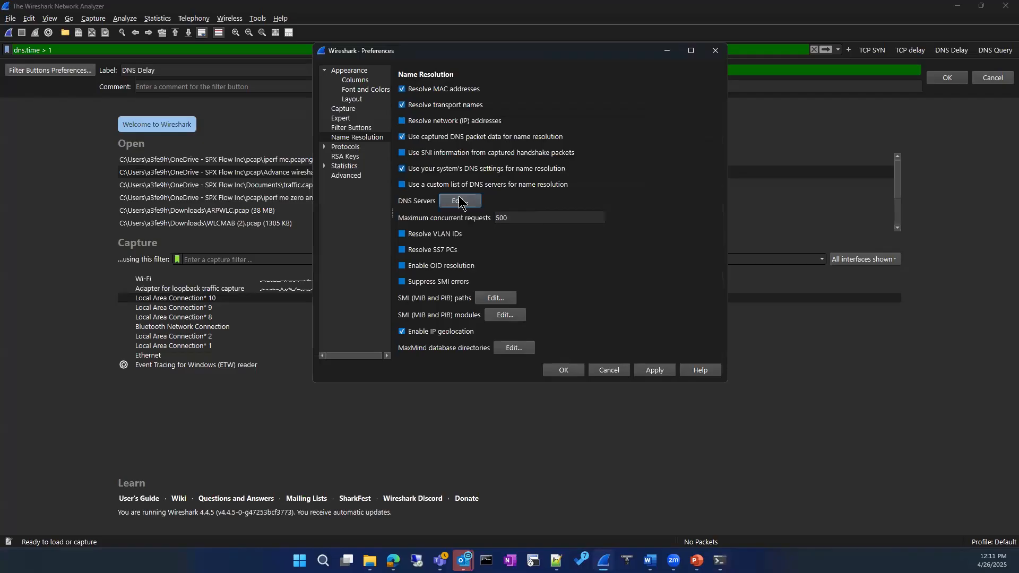
Add a DNS server entry with IP address 192.168.1.1 to the name resolution DNS Servers list and apply the preferences.
click(460, 202)
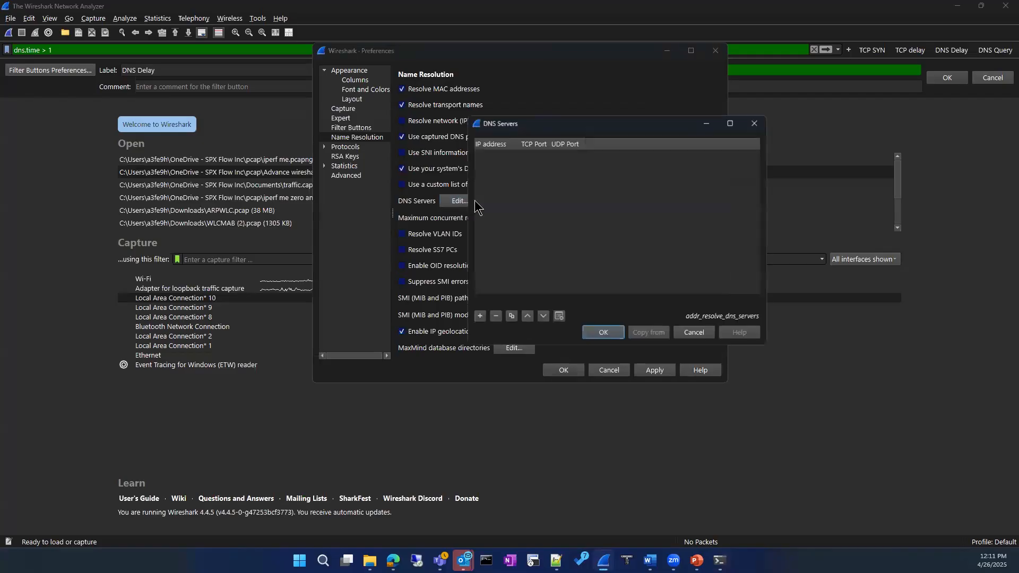
click(479, 318)
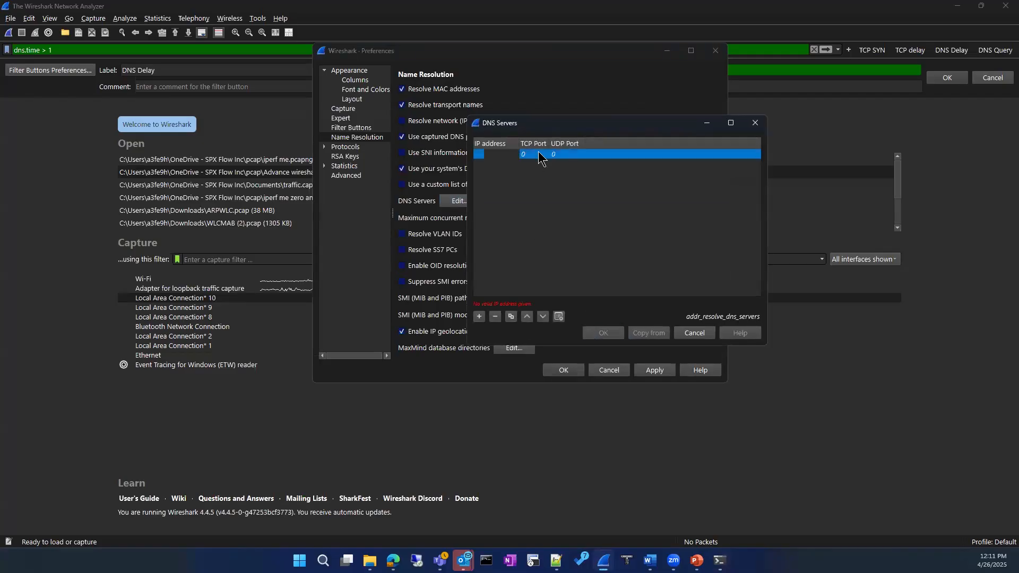
text(dns.time > 1)
click(719, 560)
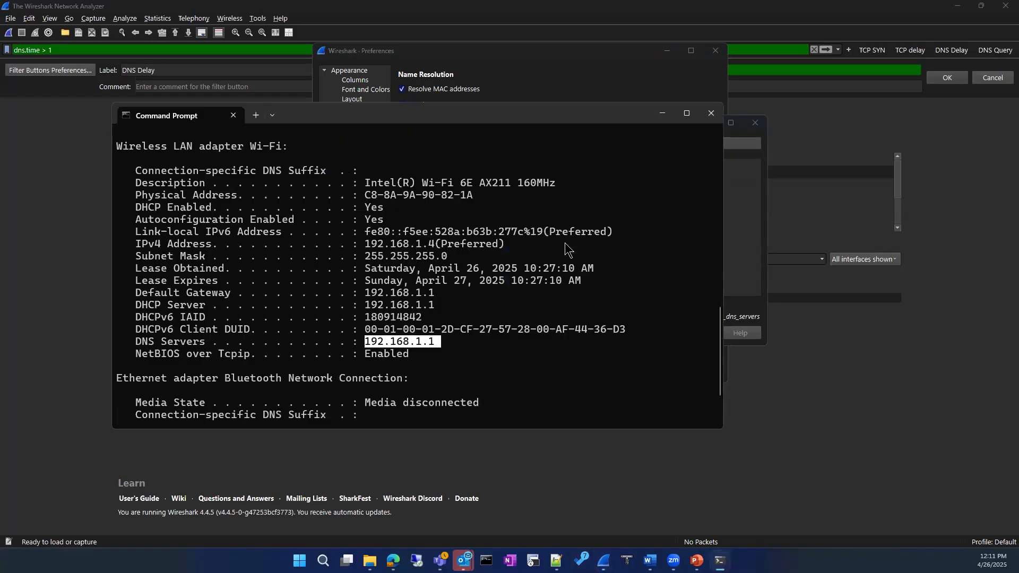
click(719, 560)
double_click(510, 155)
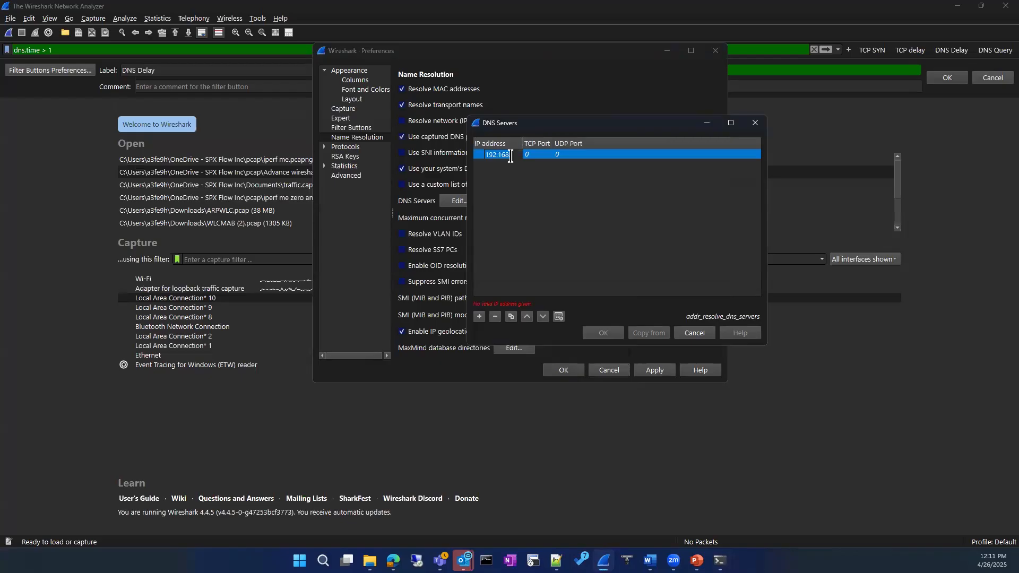
text(1.1)
click(720, 560)
click(720, 560)
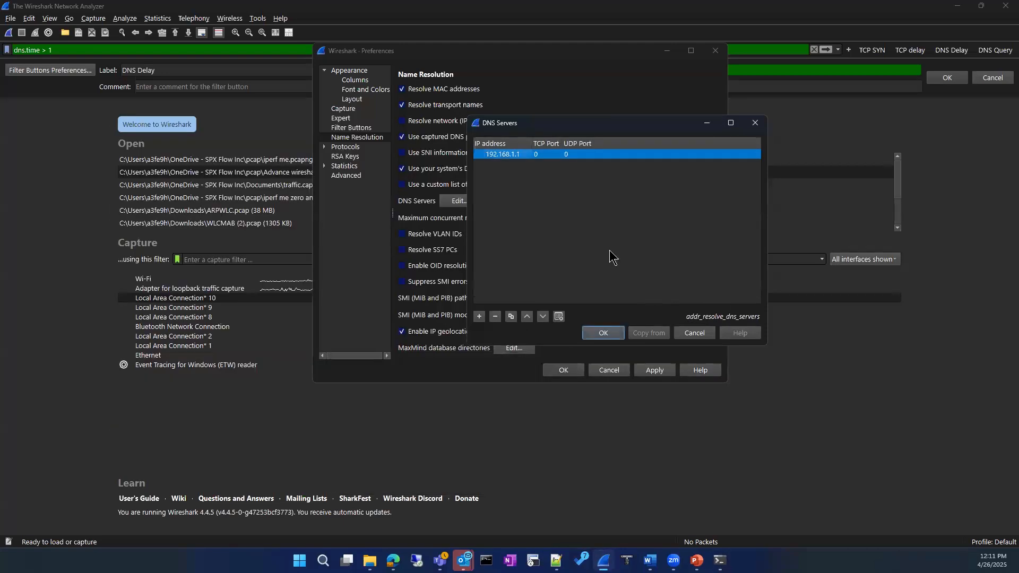
click(565, 230)
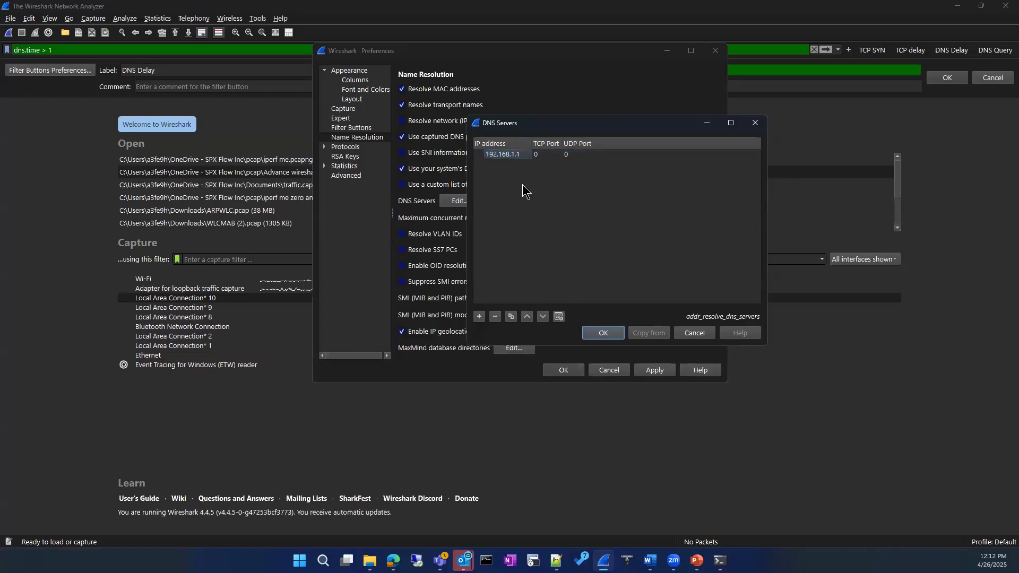
click(607, 334)
click(655, 374)
click(566, 373)
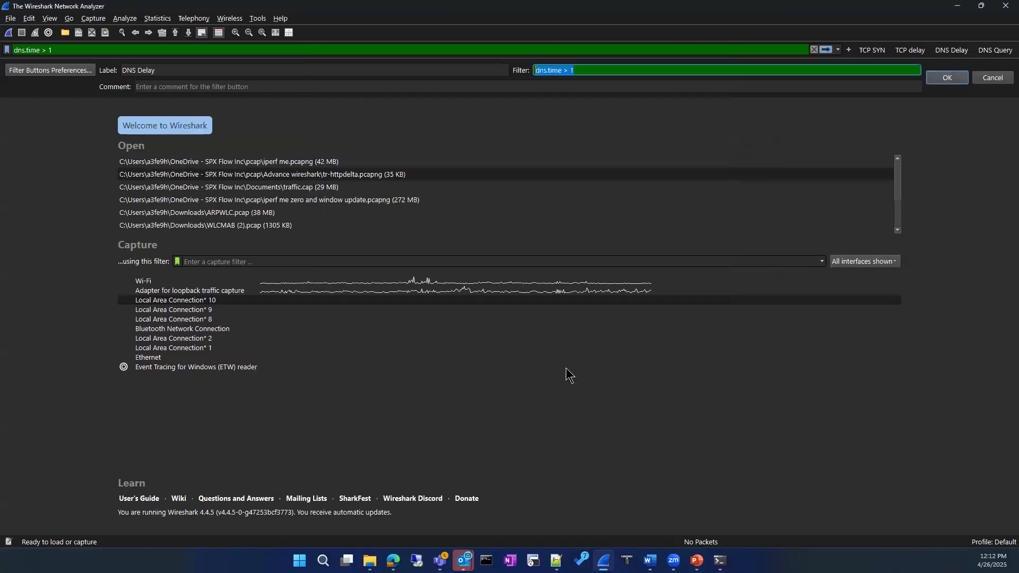
Capture live traffic on the Wi-Fi interface, clear the dns.time > 1 display filter, and stop the capture.
double_click(144, 282)
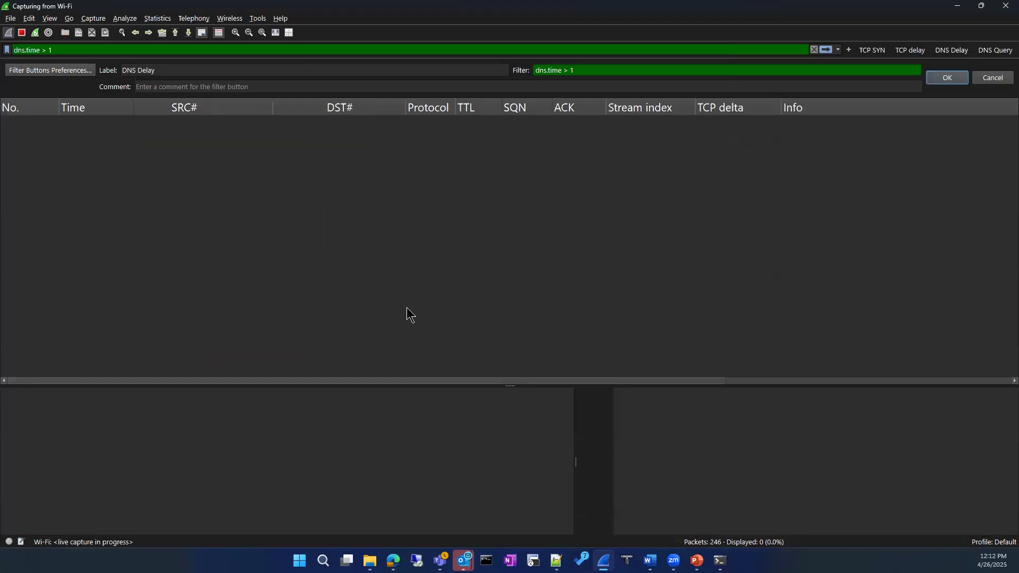
click(813, 49)
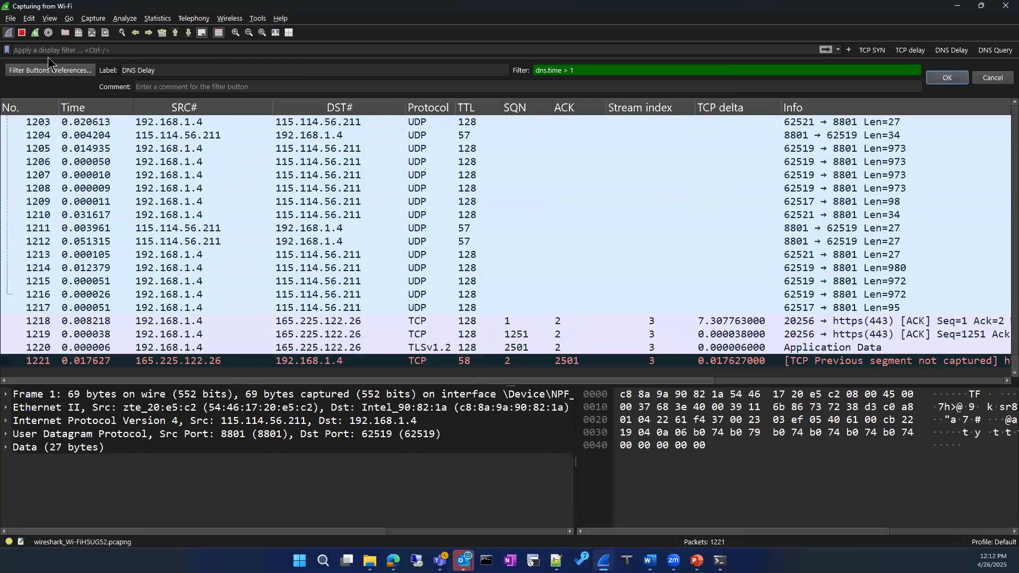
click(21, 33)
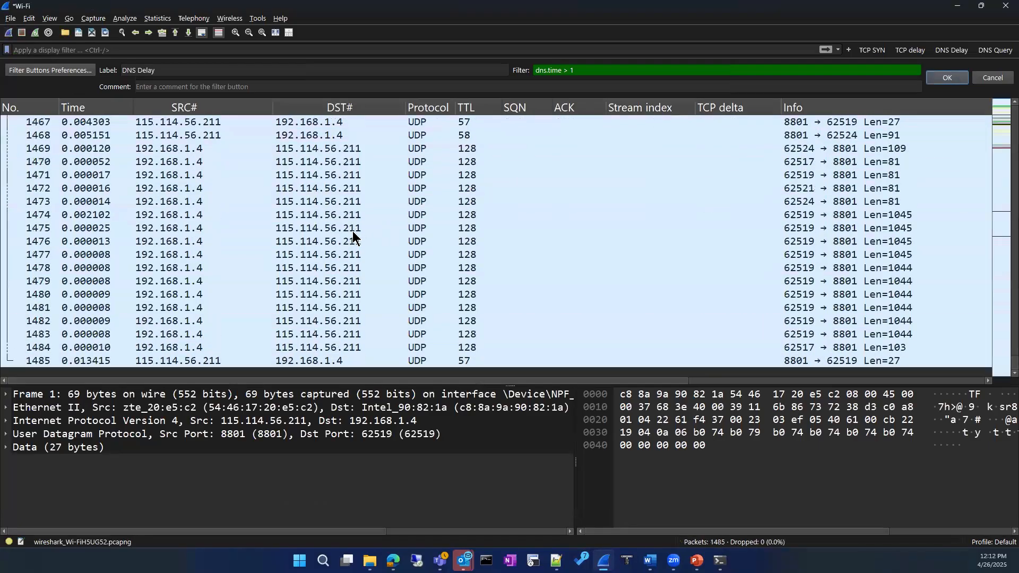
scroll(353, 229, up, 20)
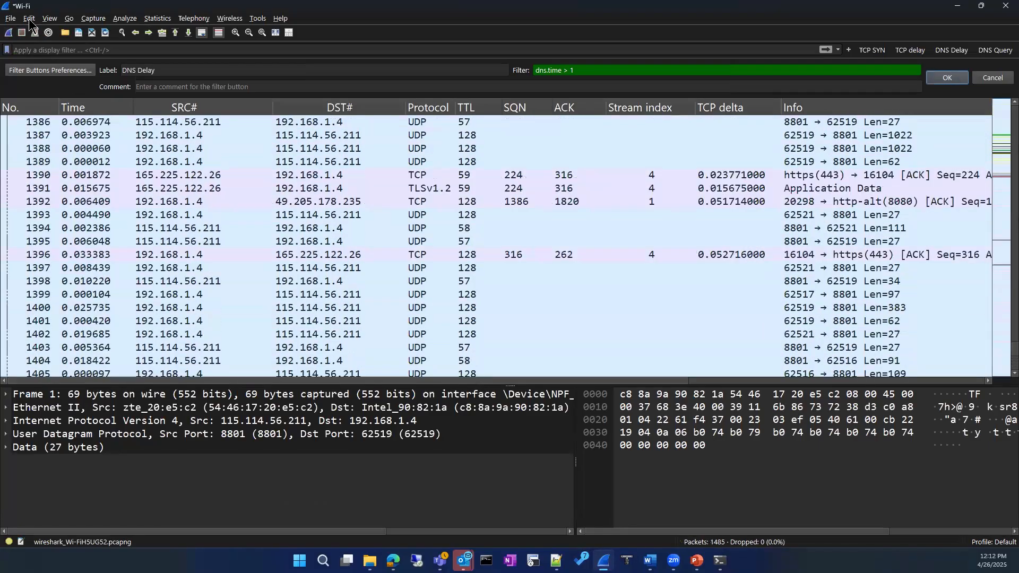
click(29, 18)
click(77, 332)
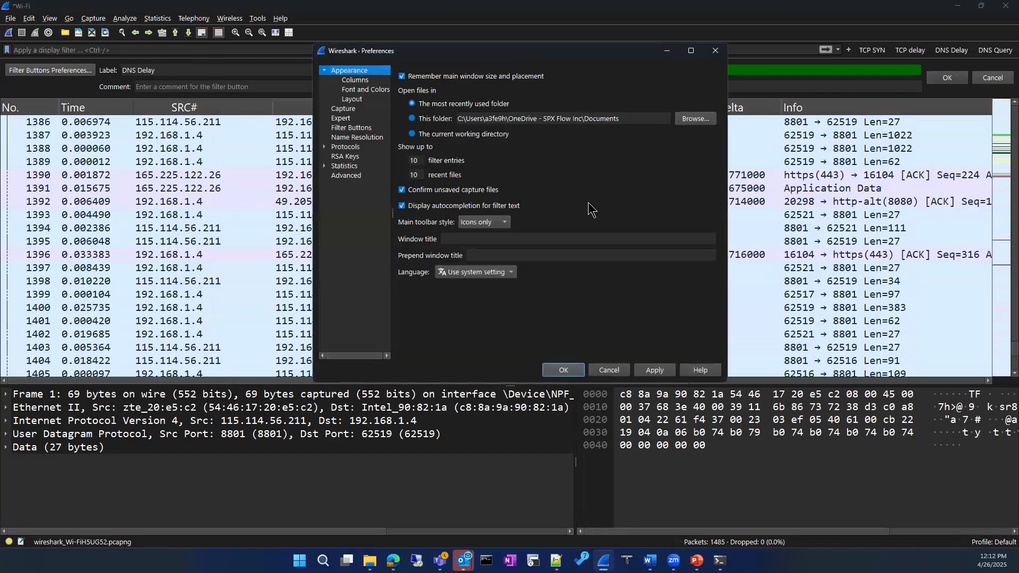
click(350, 138)
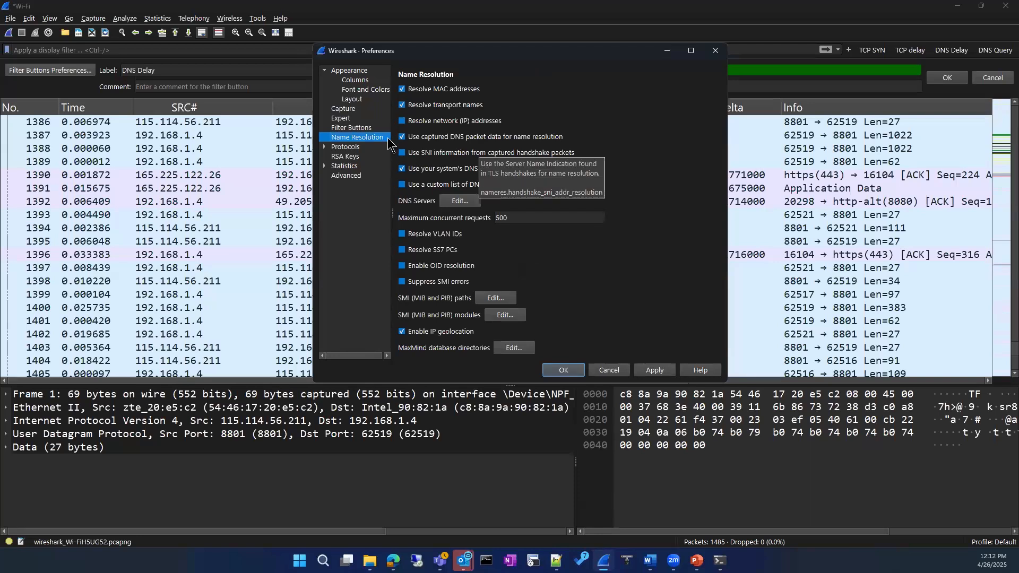
click(402, 121)
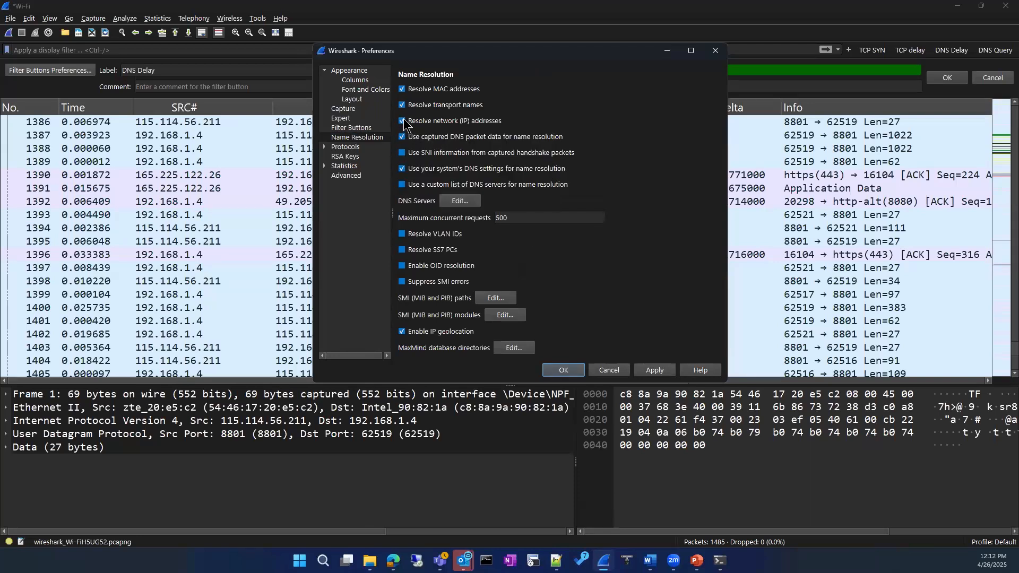
click(610, 370)
Compare the entry in the Name Resolution preferences' DNS Servers list with the Wi-Fi adapter's DNS server in Command Prompt, and apply the preferences.
click(29, 19)
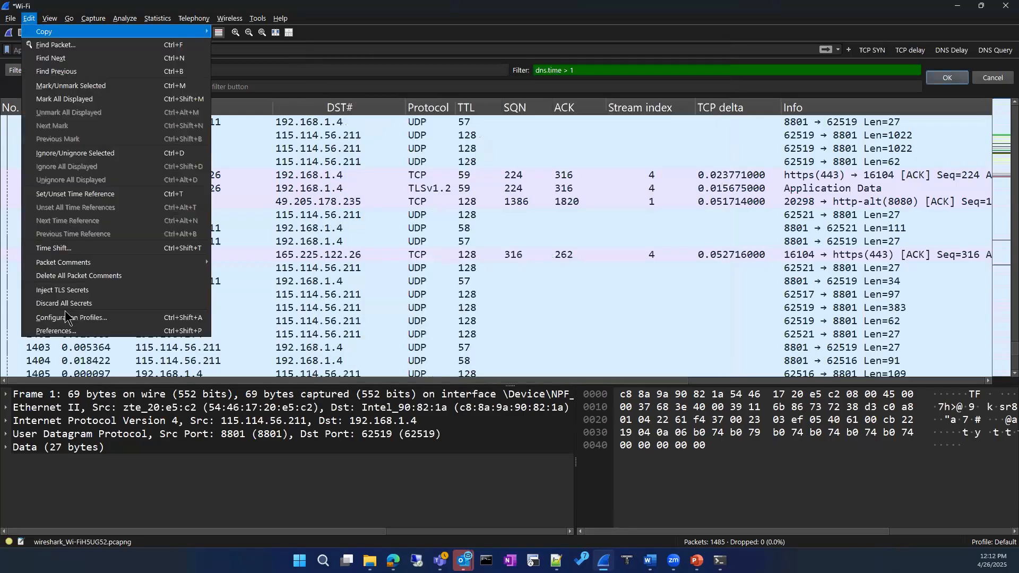
click(59, 326)
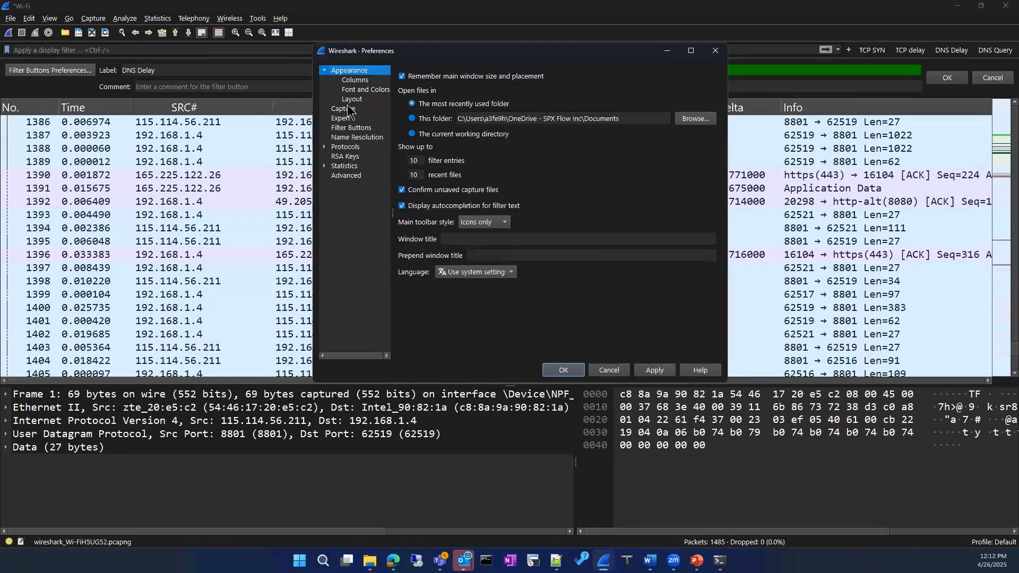
click(351, 137)
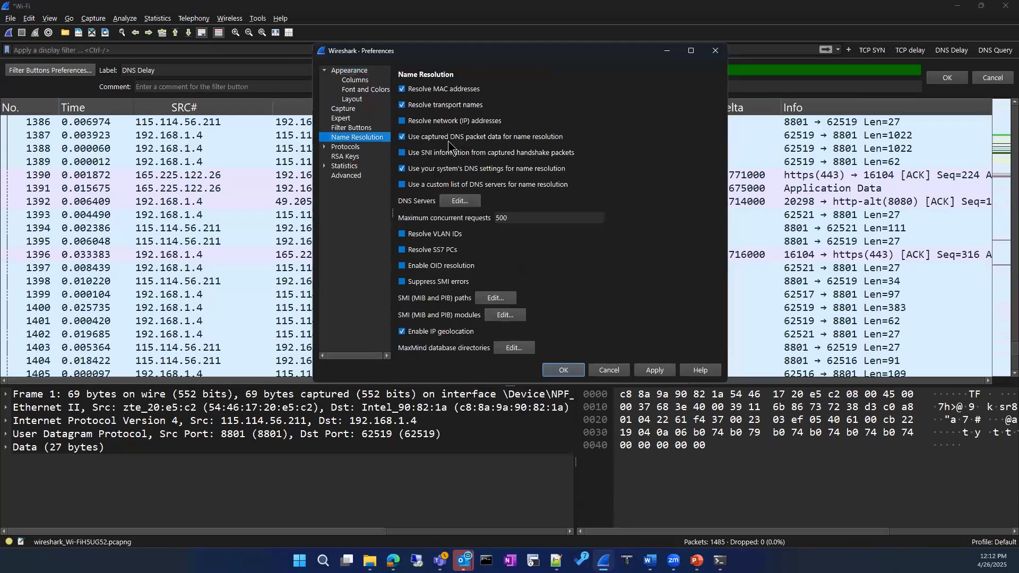
click(459, 201)
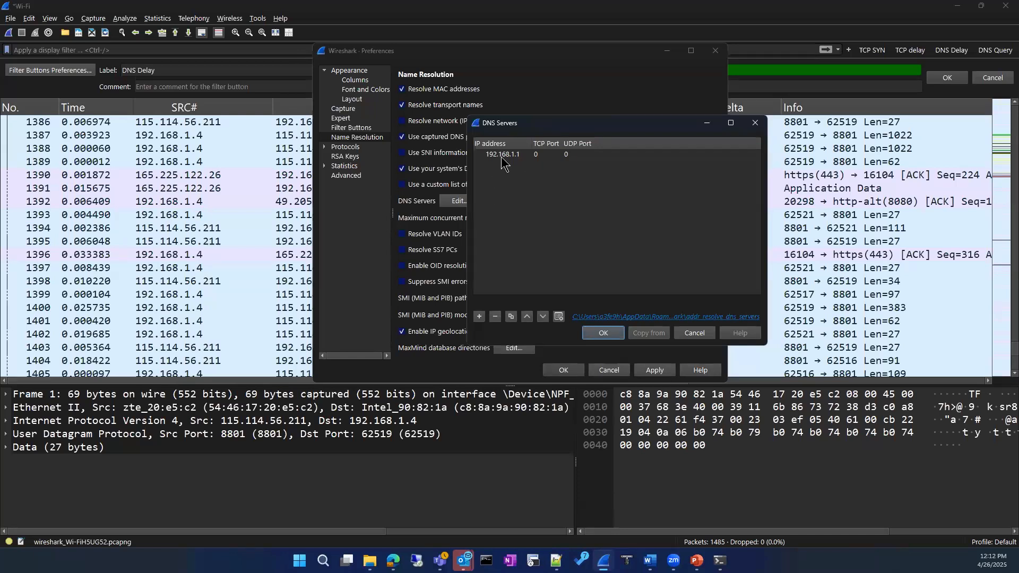
double_click(502, 155)
key(alt+Tab)
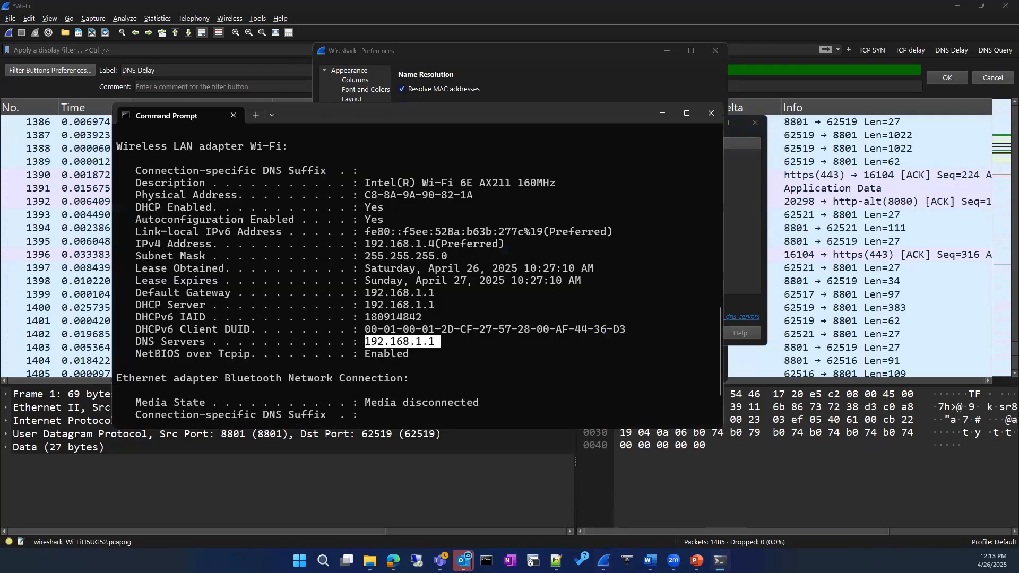
drag(366, 342, 439, 343)
click(663, 113)
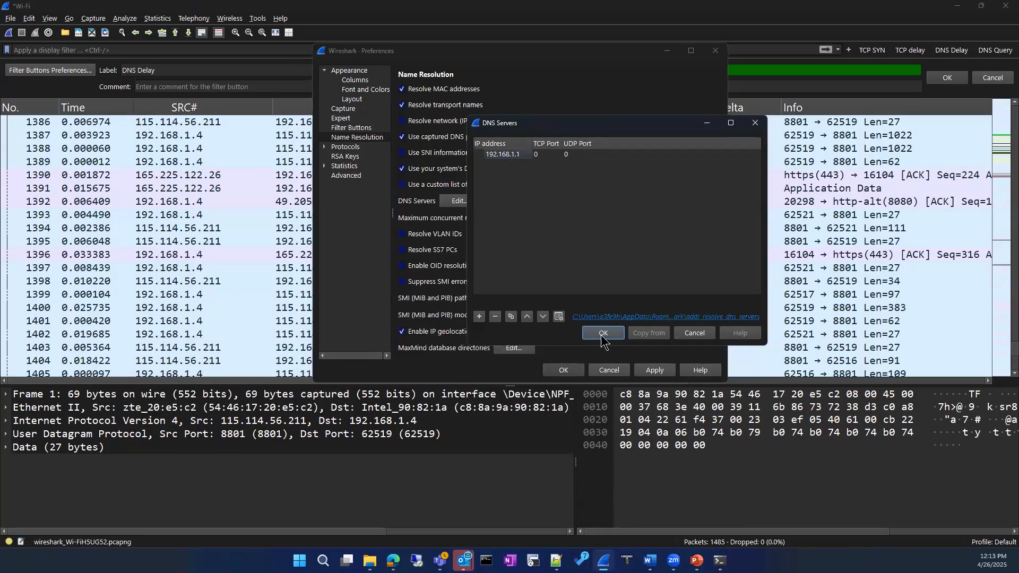
click(604, 333)
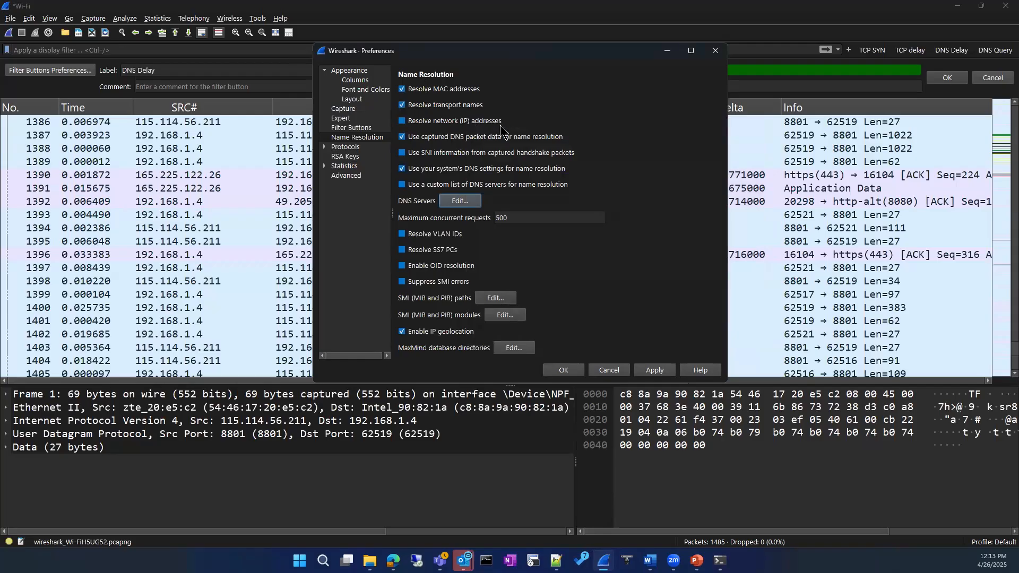
click(657, 370)
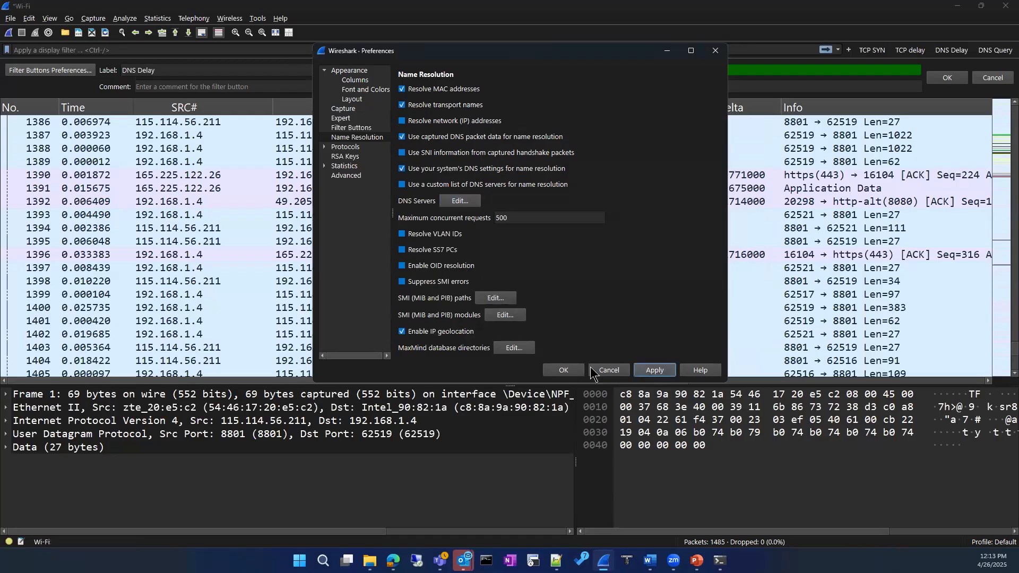
click(564, 370)
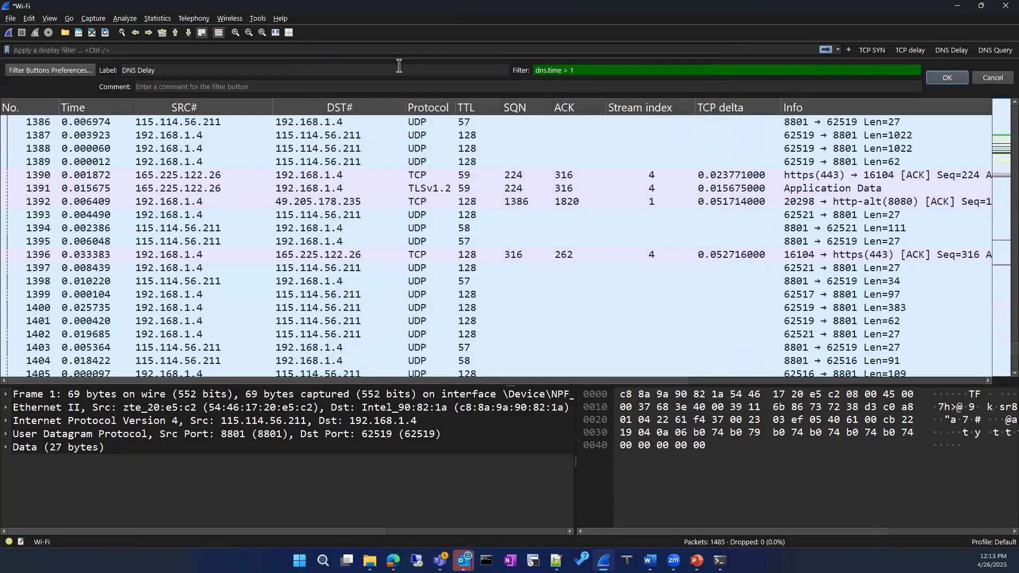
Save the DNS Delay filter button with the filter dns.time > 1.
click(953, 78)
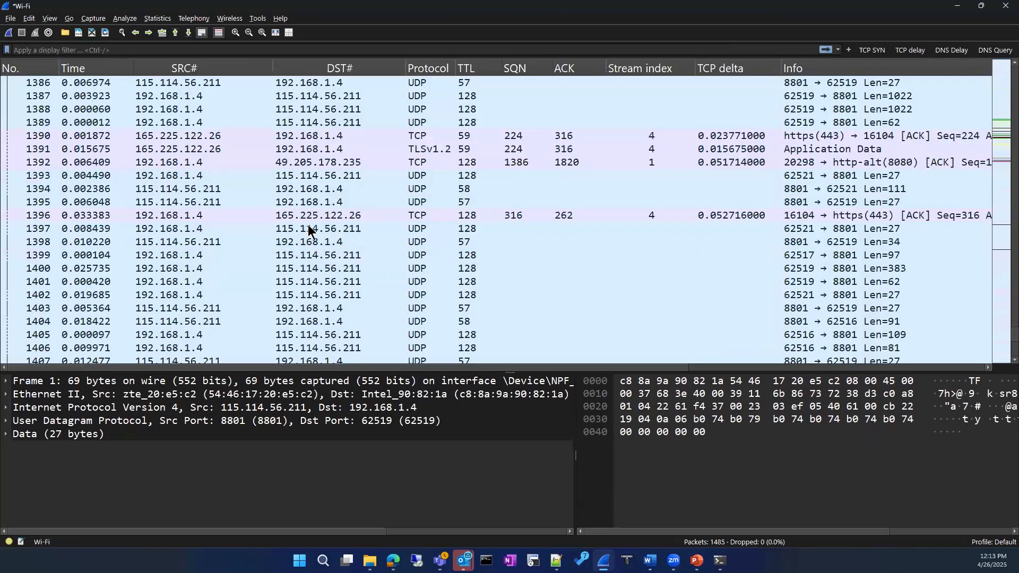
scroll(298, 217, up, 20)
scroll(300, 212, up, 20)
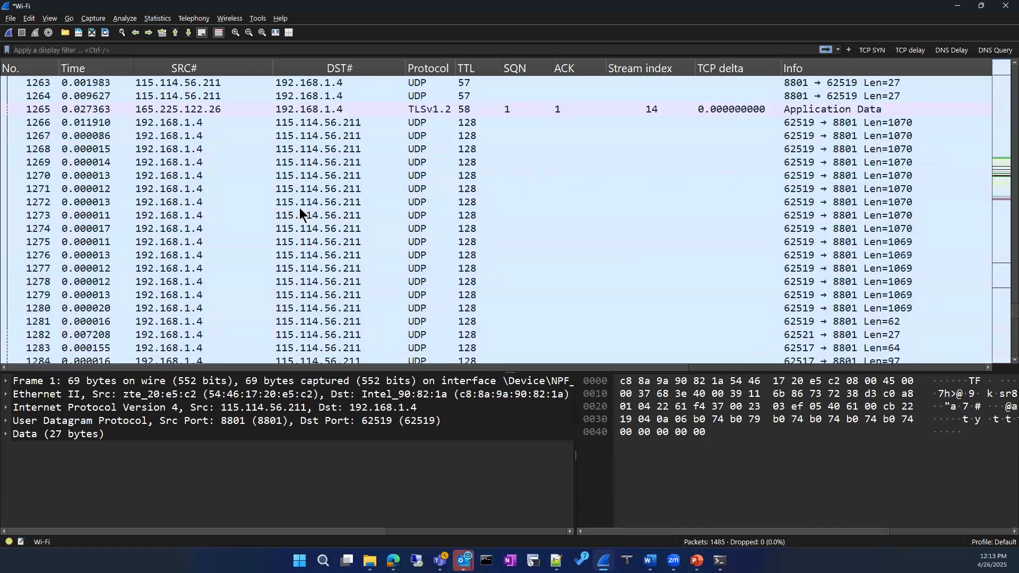
scroll(212, 141, up, 11)
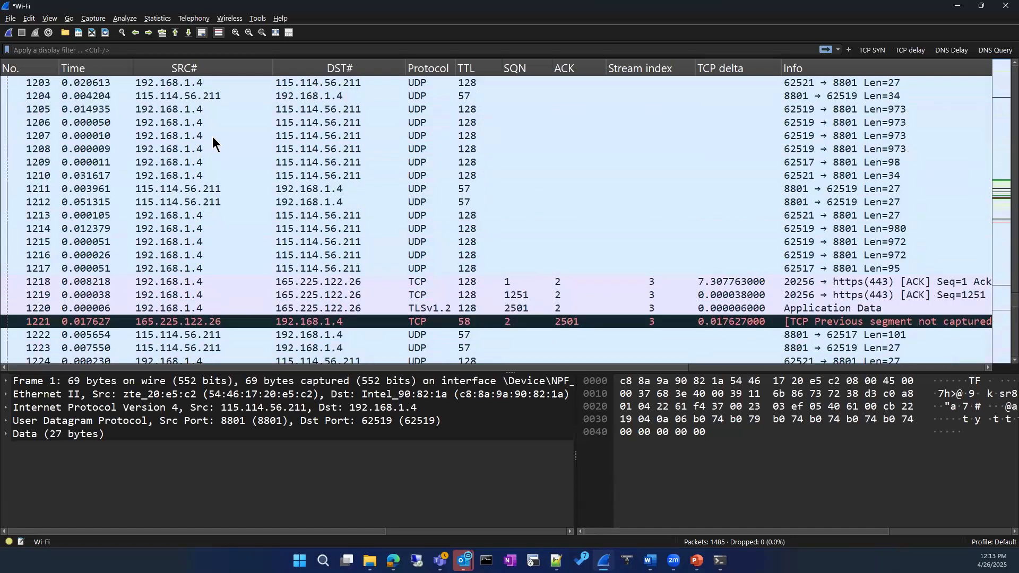
click(193, 162)
click(180, 108)
right_click(181, 108)
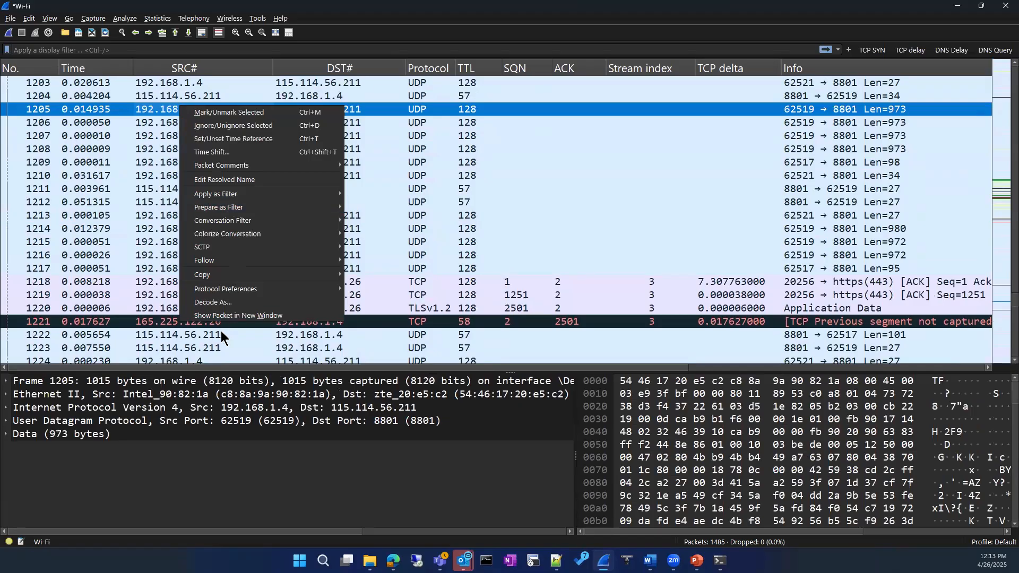
click(224, 183)
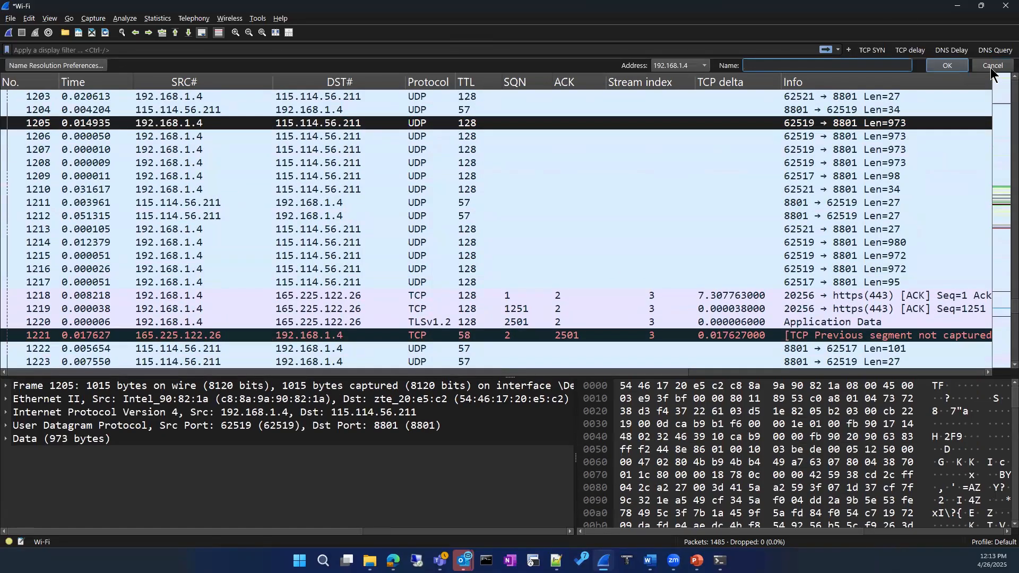
click(991, 68)
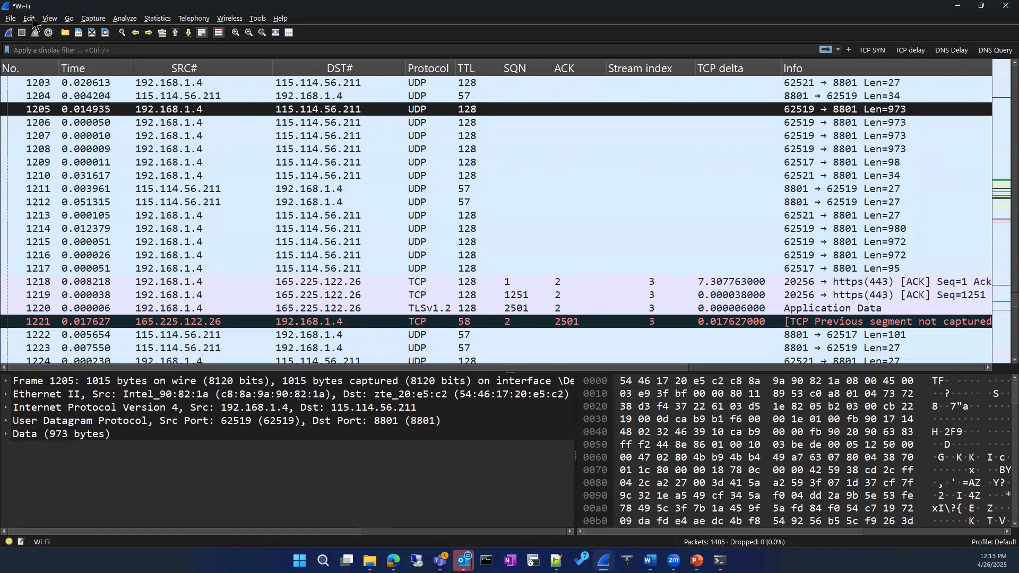
Set the UDP port of the 192.168.1.1 entry in the name resolution DNS Servers list to 53 and accept the preferences.
click(29, 18)
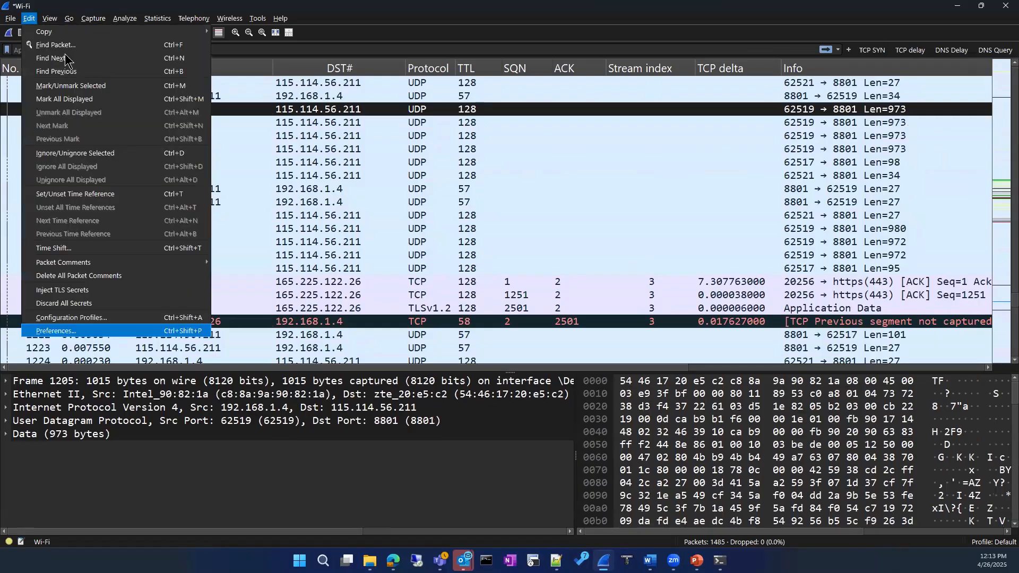
click(56, 331)
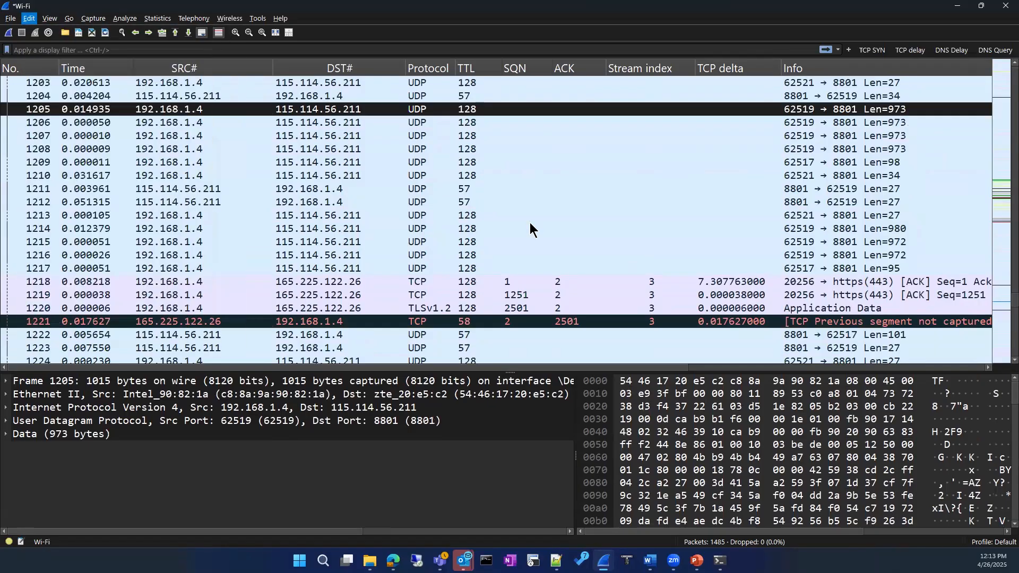
click(351, 138)
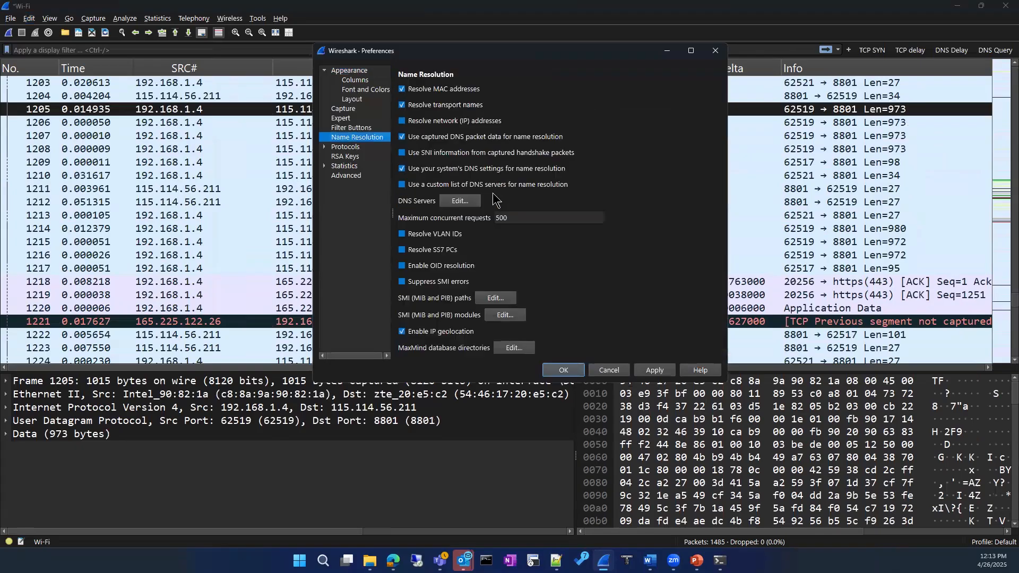
click(461, 203)
double_click(567, 154)
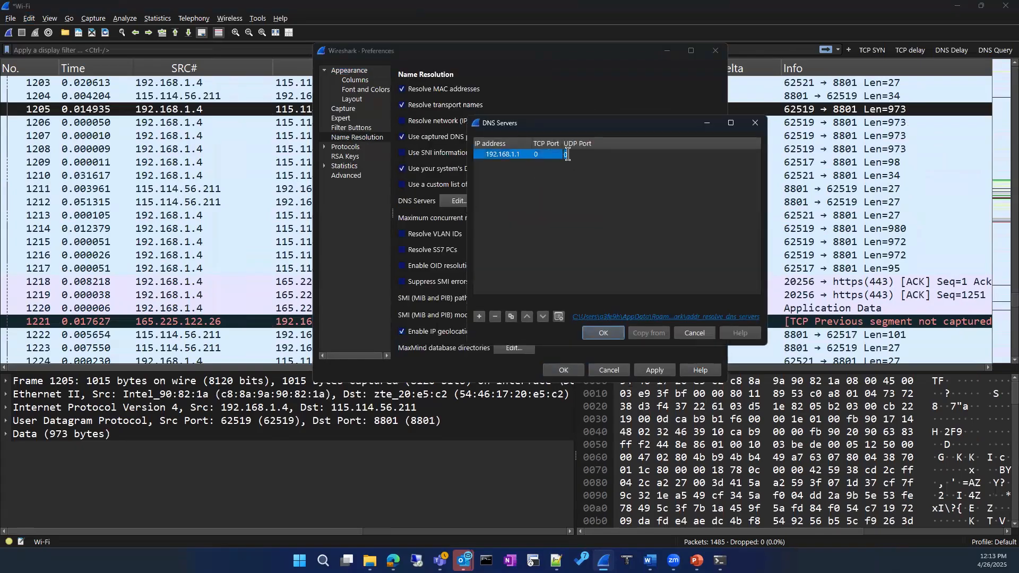
text(53)
key(Return)
click(604, 334)
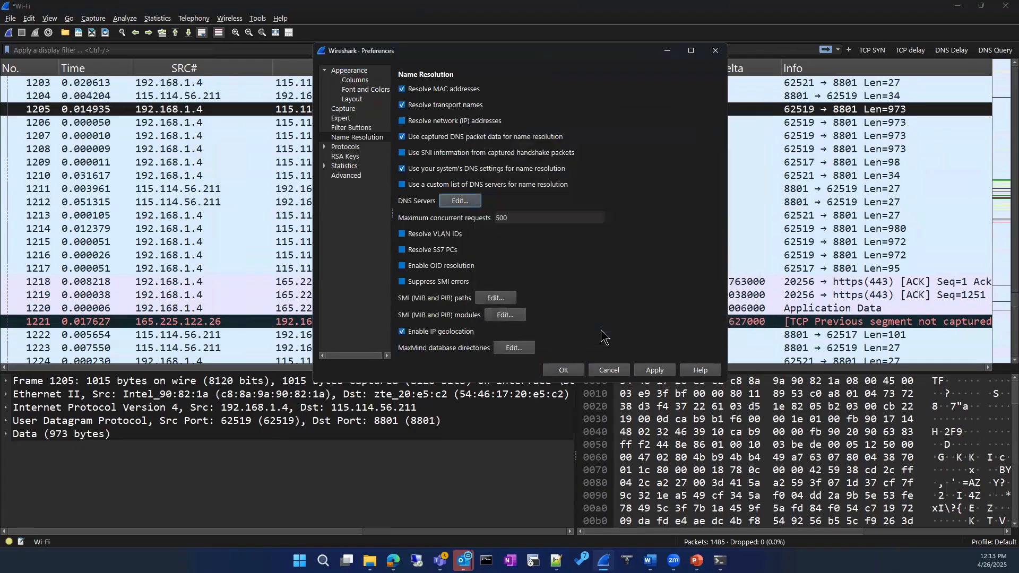
click(574, 371)
Start a new Wi-Fi capture without saving the previously captured packets.
scroll(278, 192, up, 20)
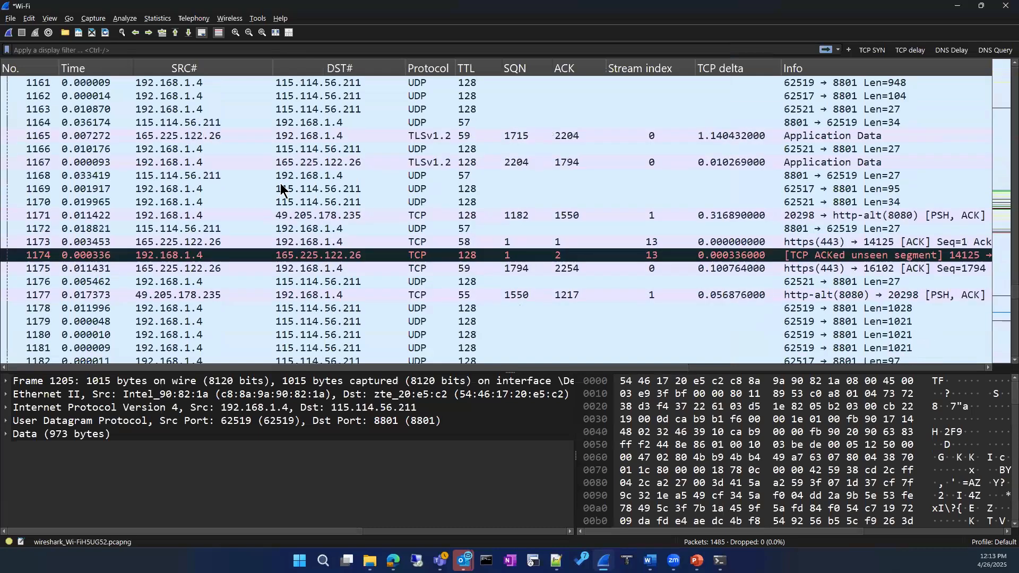
scroll(282, 189, up, 20)
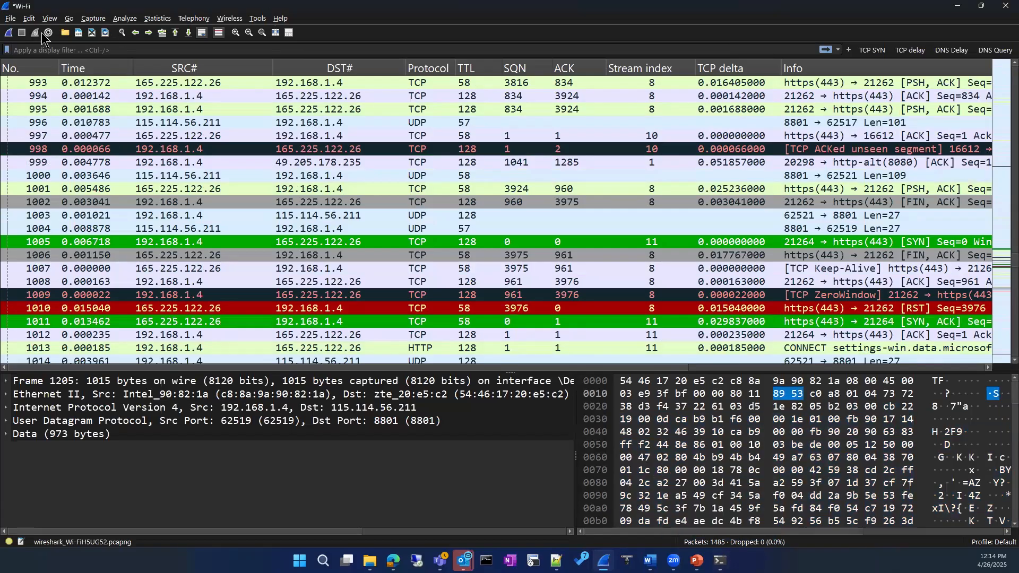
click(8, 32)
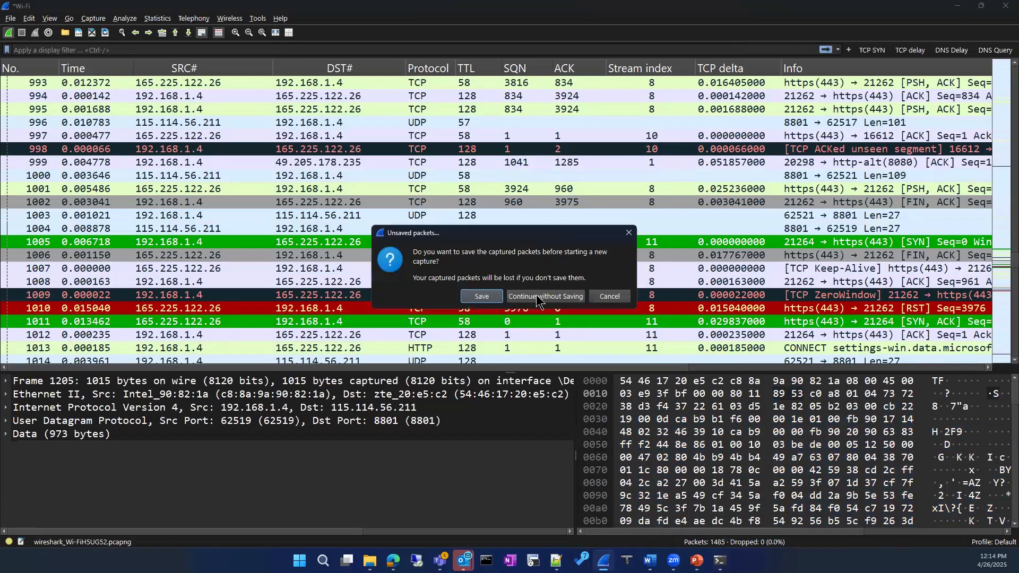
click(536, 296)
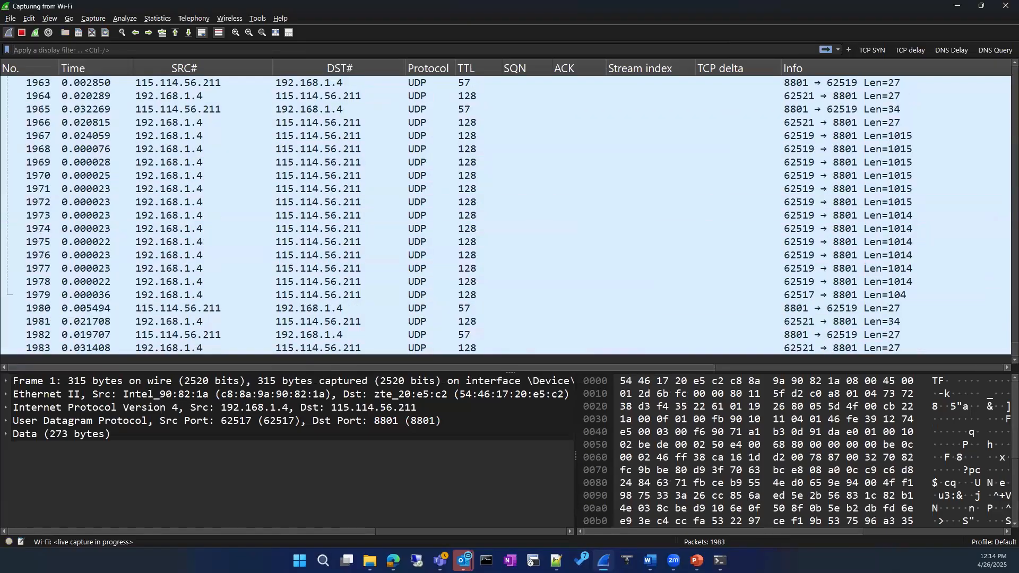
Change the IP address of the DNS server entry in the Name Resolution preferences to 8.8.8.8 and accept the changes.
click(29, 18)
click(80, 336)
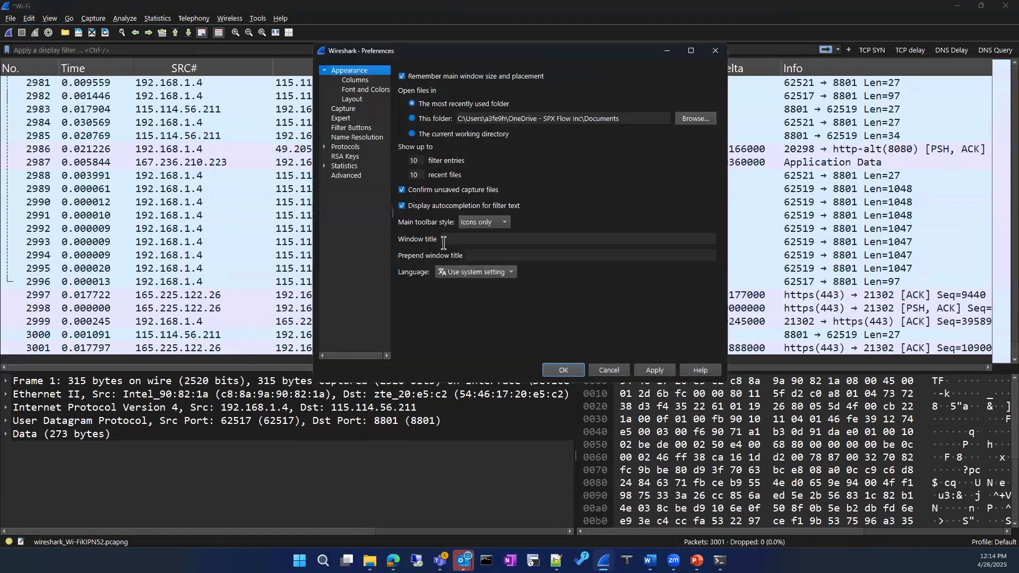
click(356, 148)
click(372, 138)
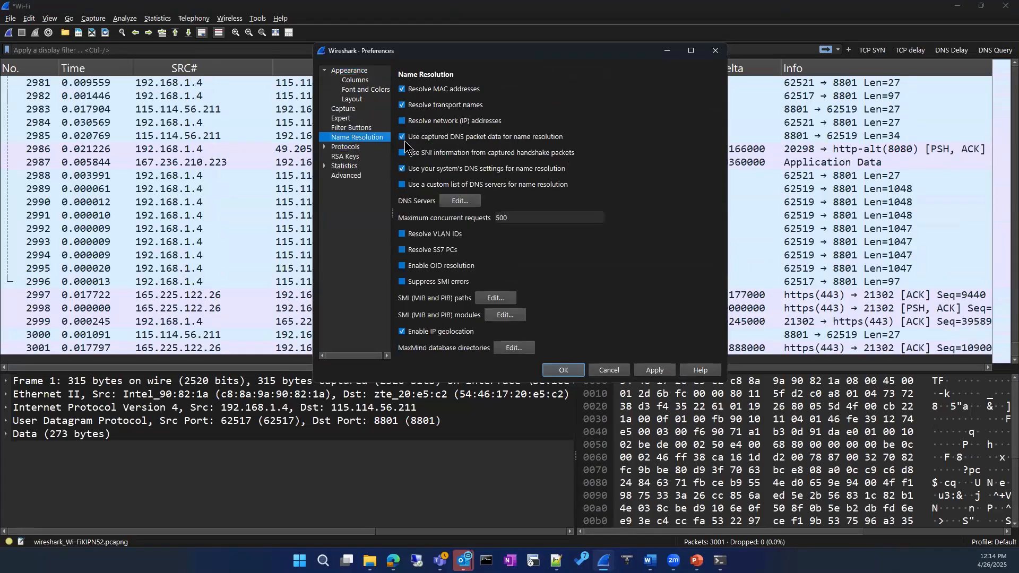
click(460, 201)
double_click(521, 154)
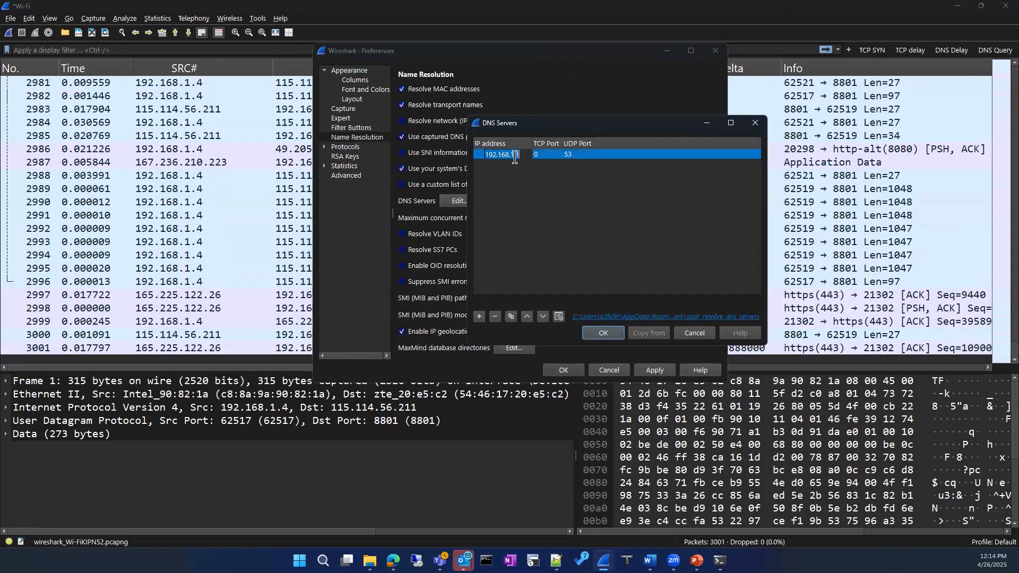
drag(521, 155, 468, 156)
text(8.8.8.8)
click(604, 333)
click(647, 371)
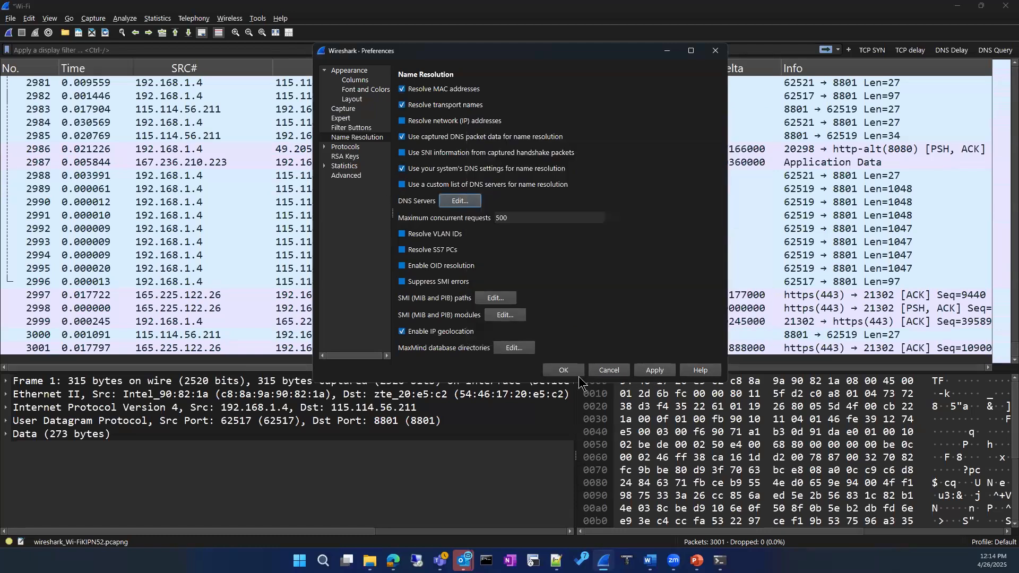
click(564, 369)
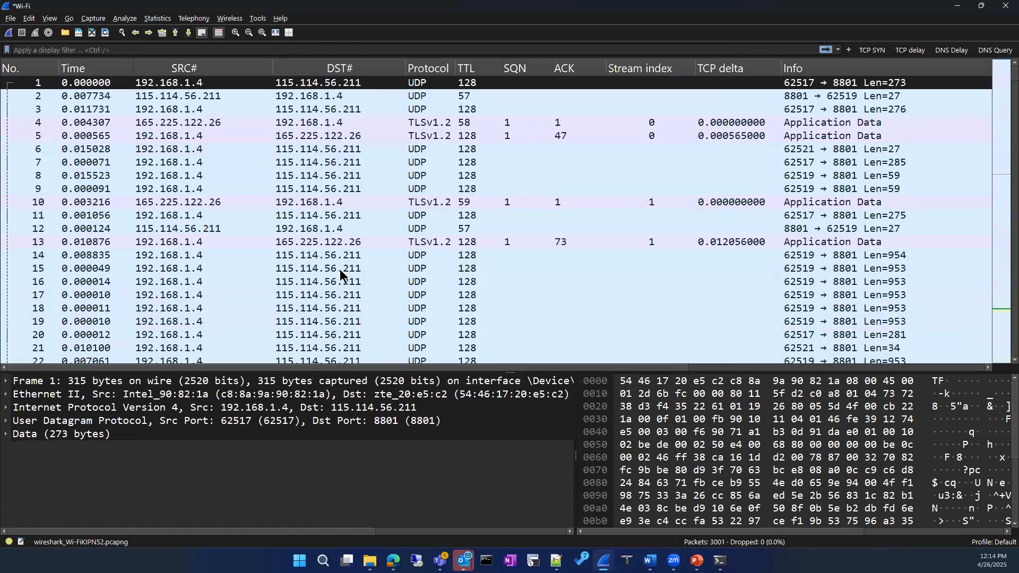
Capture fresh Wi-Fi traffic without saving the previous packets, and enable Resolve network (IP) addresses in the Name Resolution preferences.
click(8, 33)
click(541, 295)
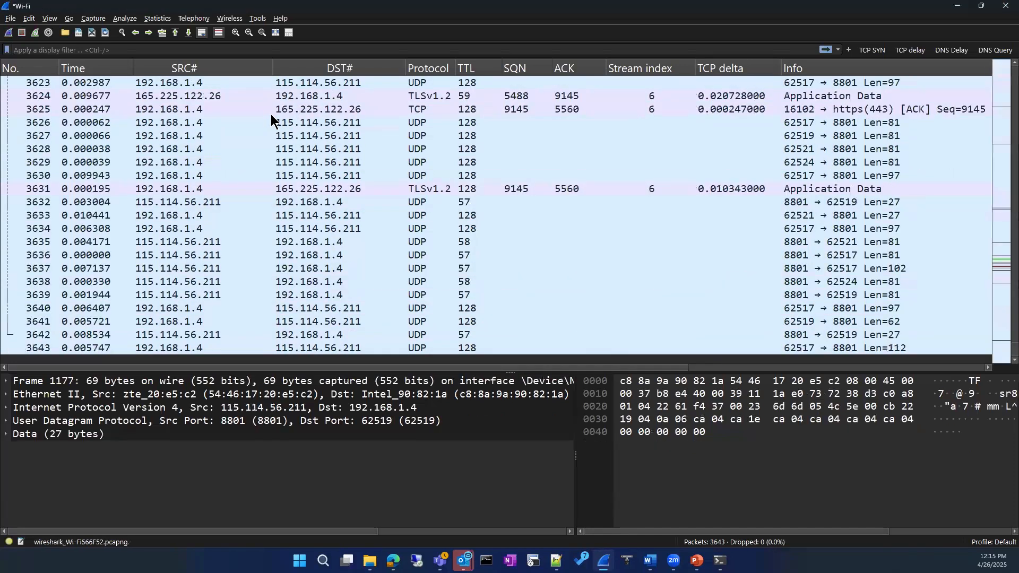
click(29, 18)
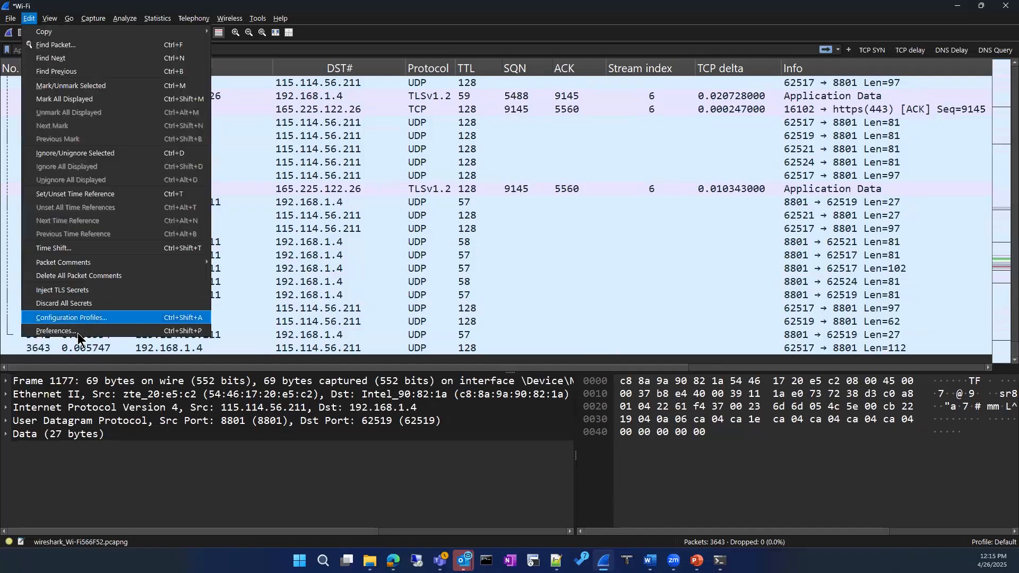
click(80, 331)
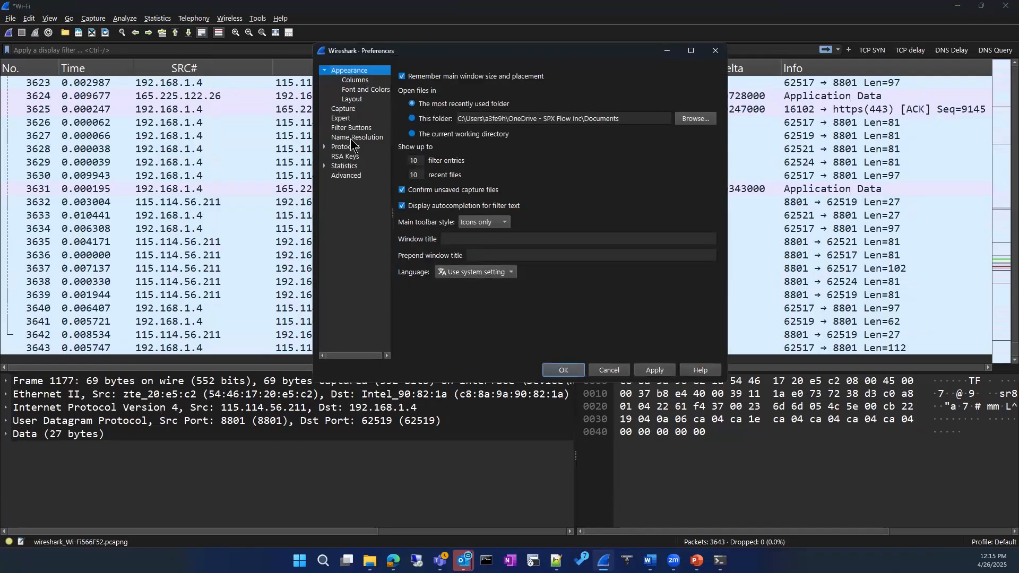
click(352, 137)
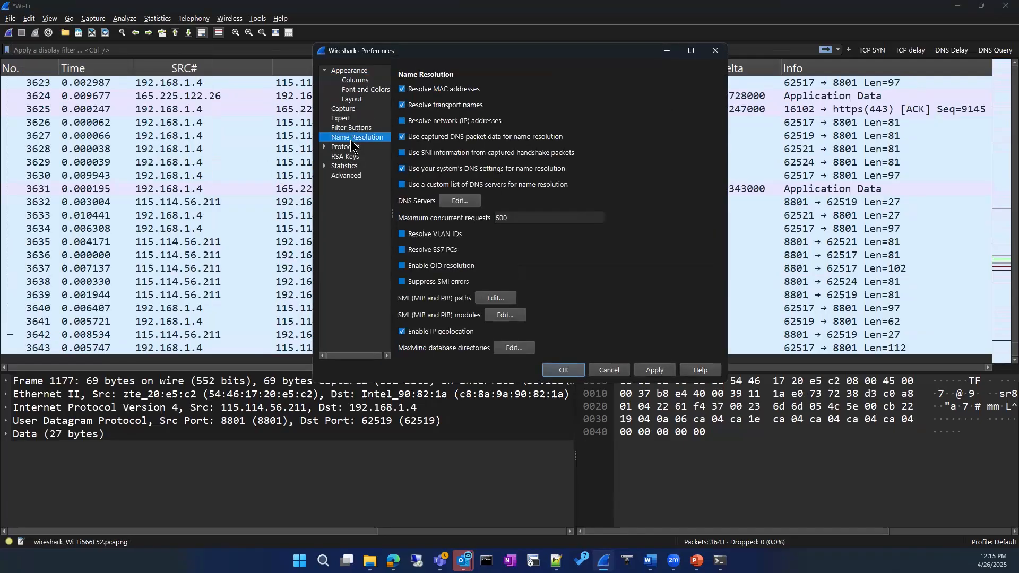
click(403, 121)
click(653, 371)
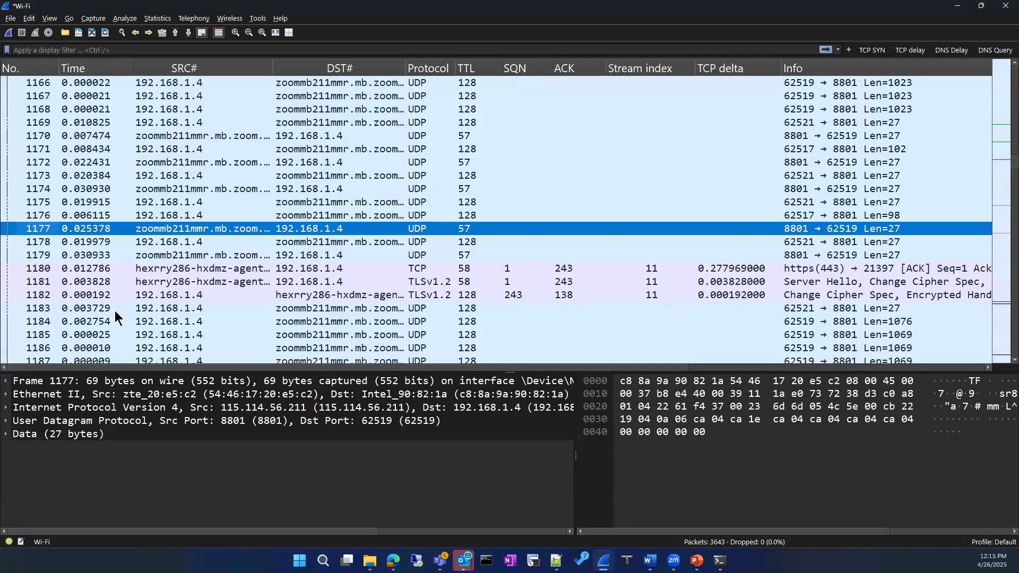
click(29, 19)
key(Return)
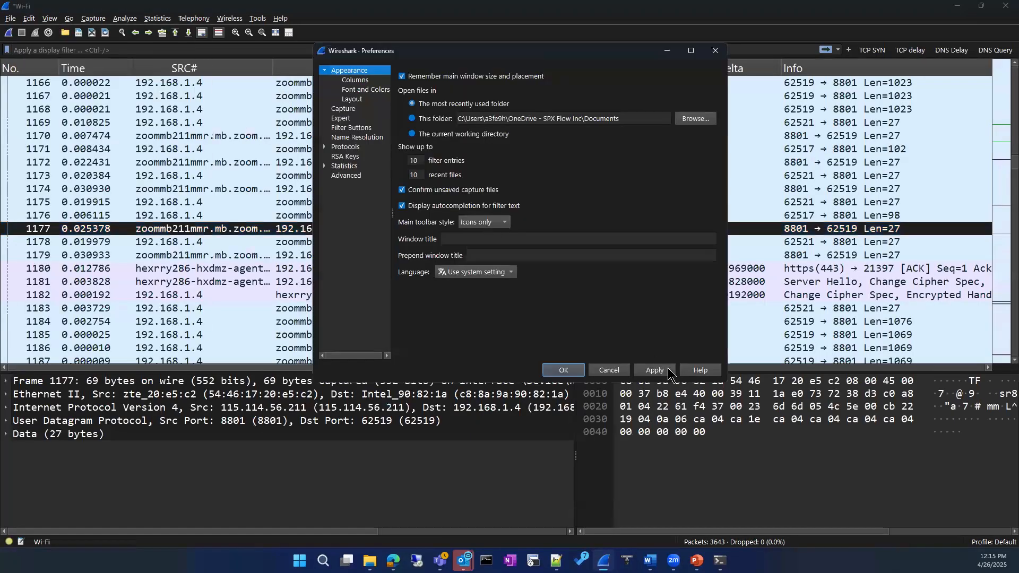
click(563, 371)
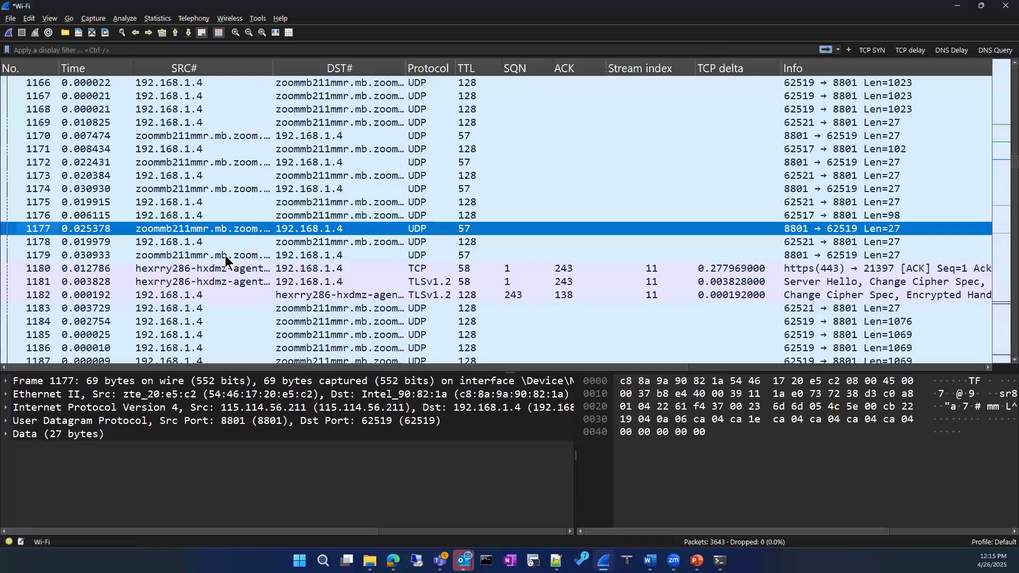
Widen the DST# column in the packet list so the full zoom.us destination host names fit.
scroll(225, 255, up, 2)
scroll(261, 246, up, 8)
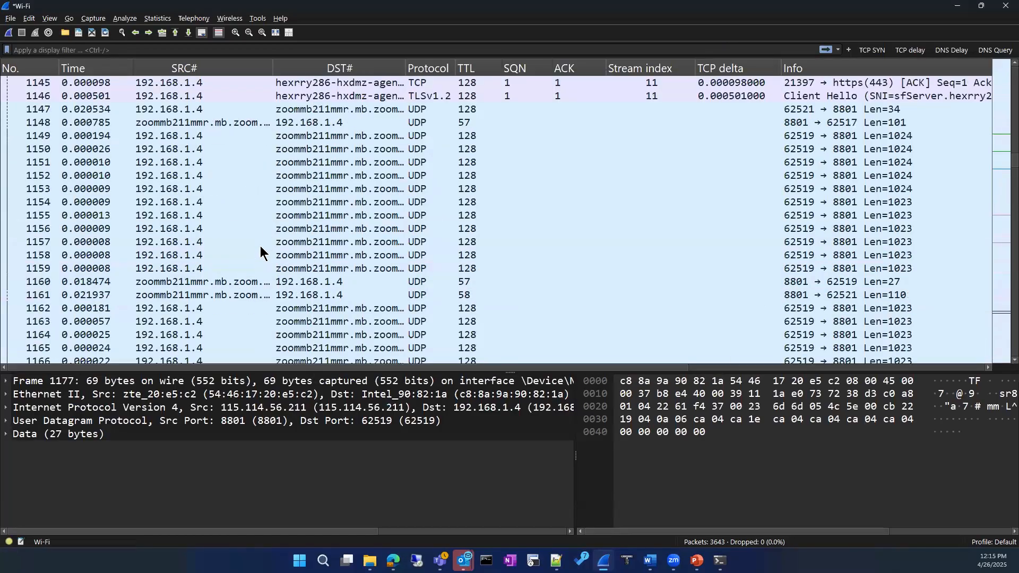
click(246, 163)
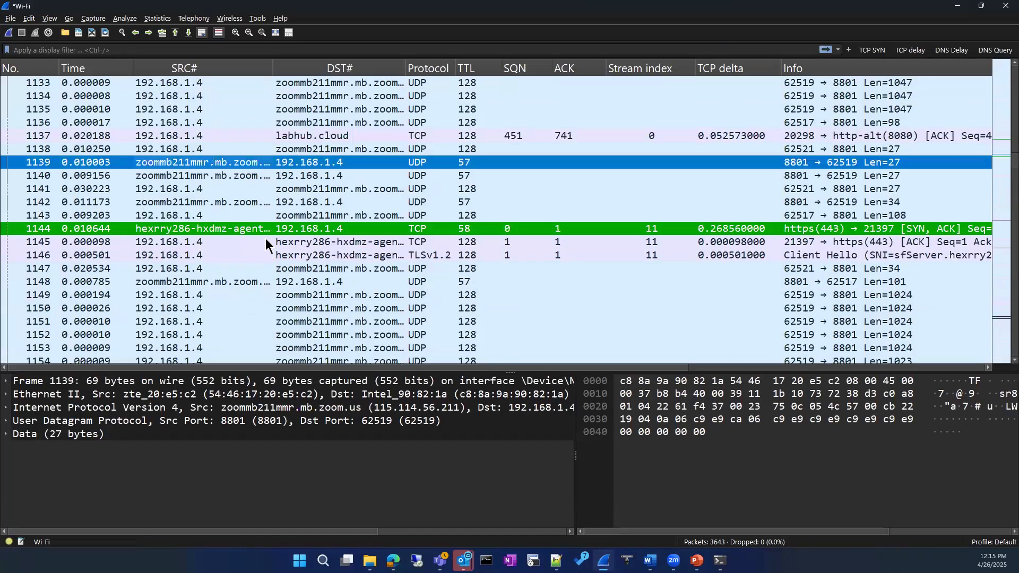
scroll(271, 238, up, 1)
click(332, 110)
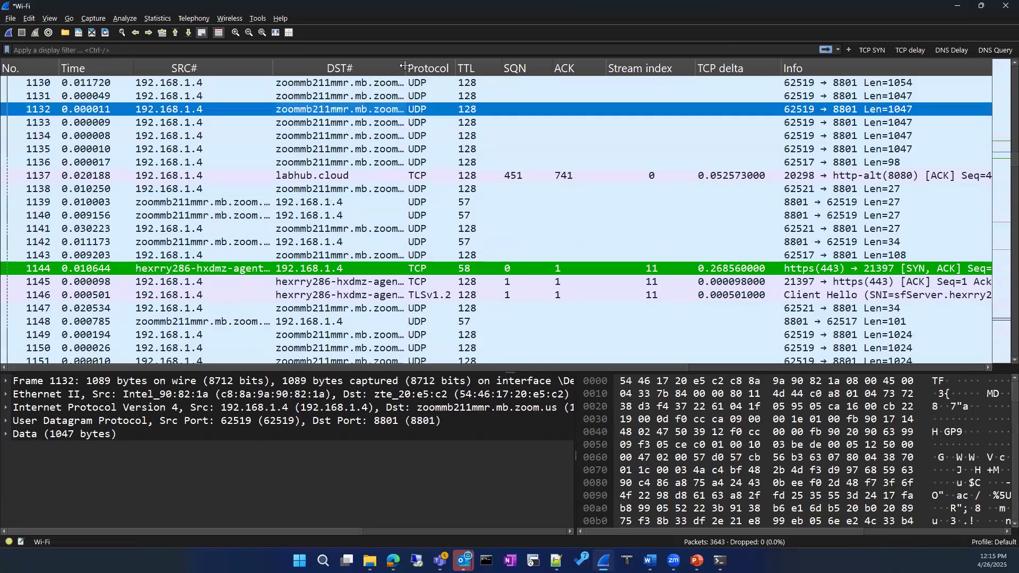
double_click(409, 66)
drag(412, 67, 406, 67)
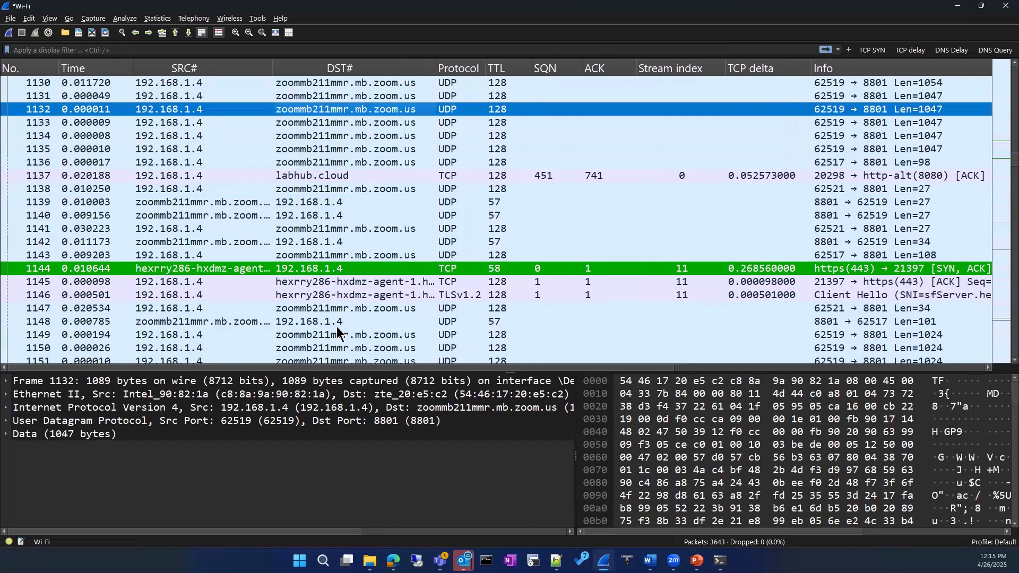
Examine the resolved destination host names across the captured Wi-Fi packets.
scroll(337, 327, down, 3)
click(343, 294)
scroll(331, 326, down, 13)
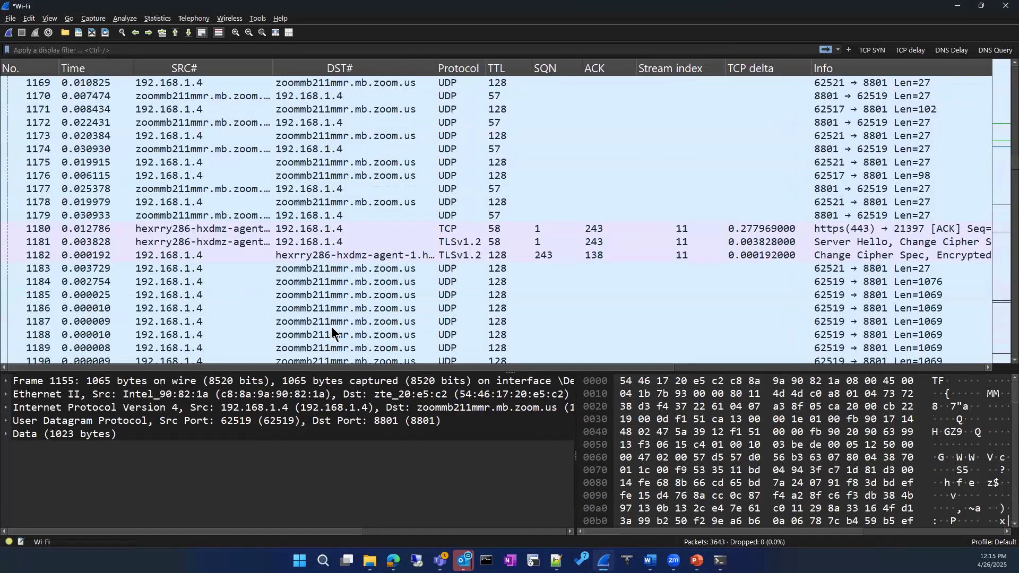
click(317, 245)
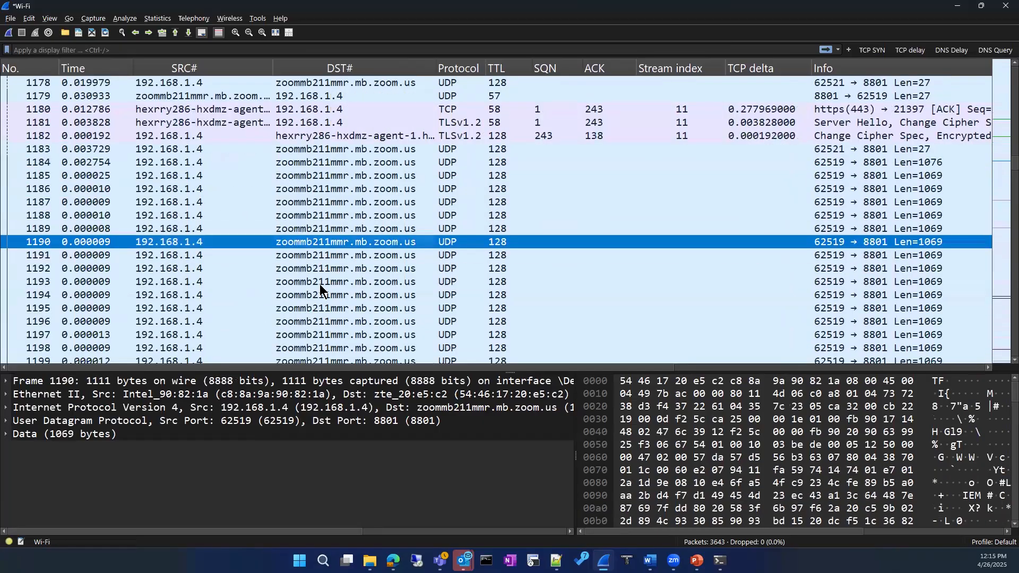
scroll(329, 265, down, 5)
click(336, 149)
scroll(359, 190, down, 4)
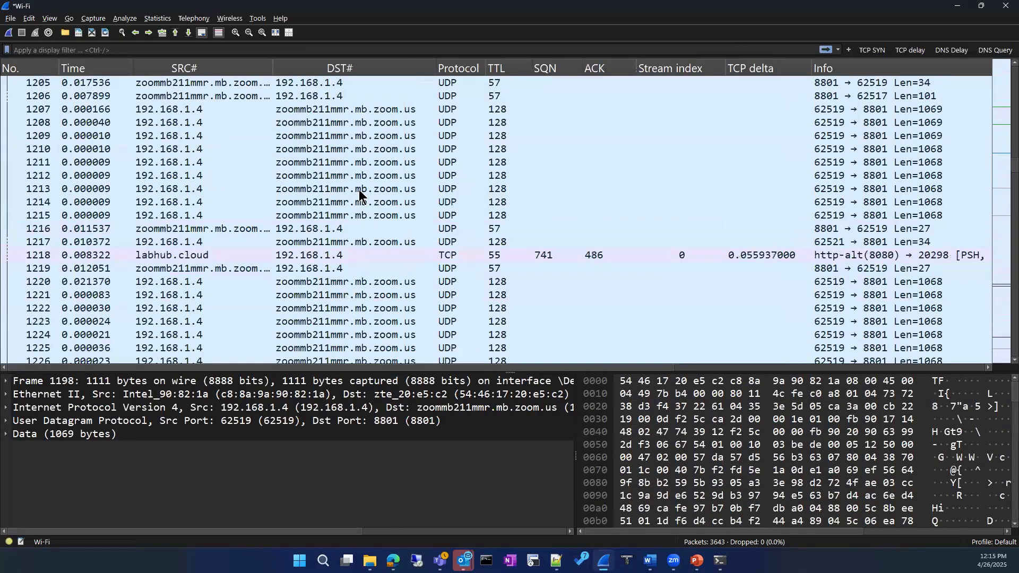
click(339, 189)
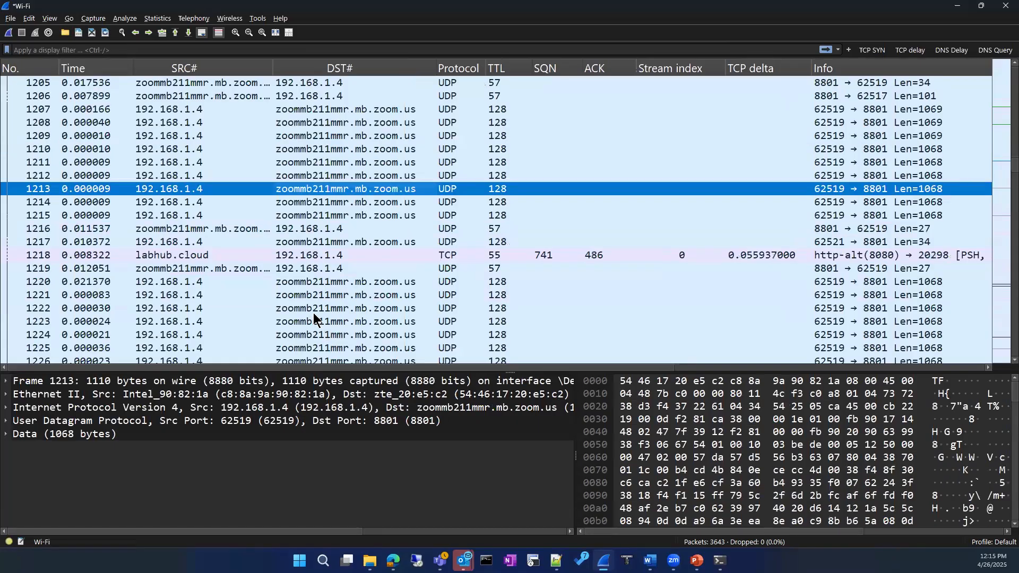
scroll(313, 313, up, 20)
scroll(311, 314, up, 20)
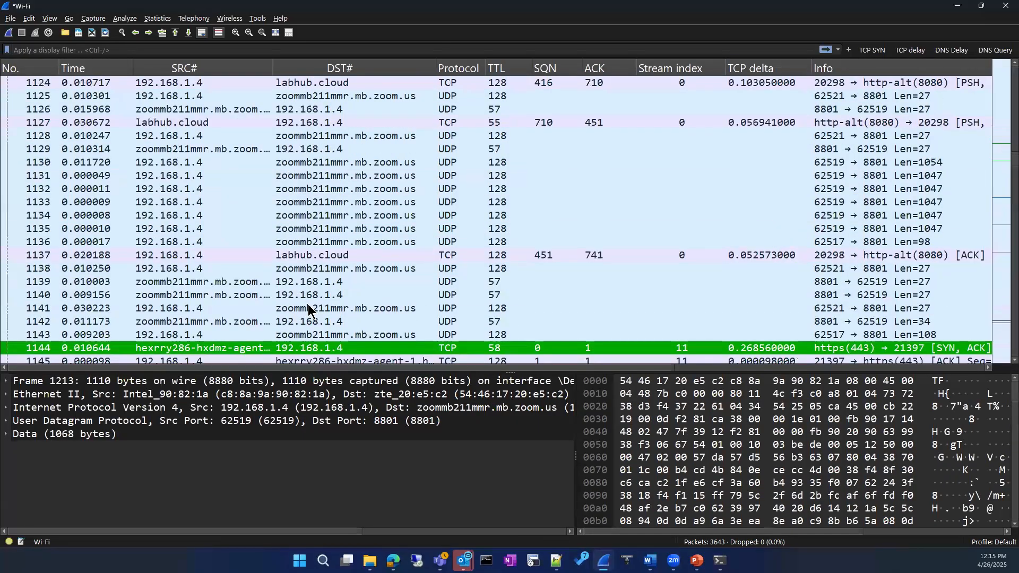
scroll(303, 308, up, 5)
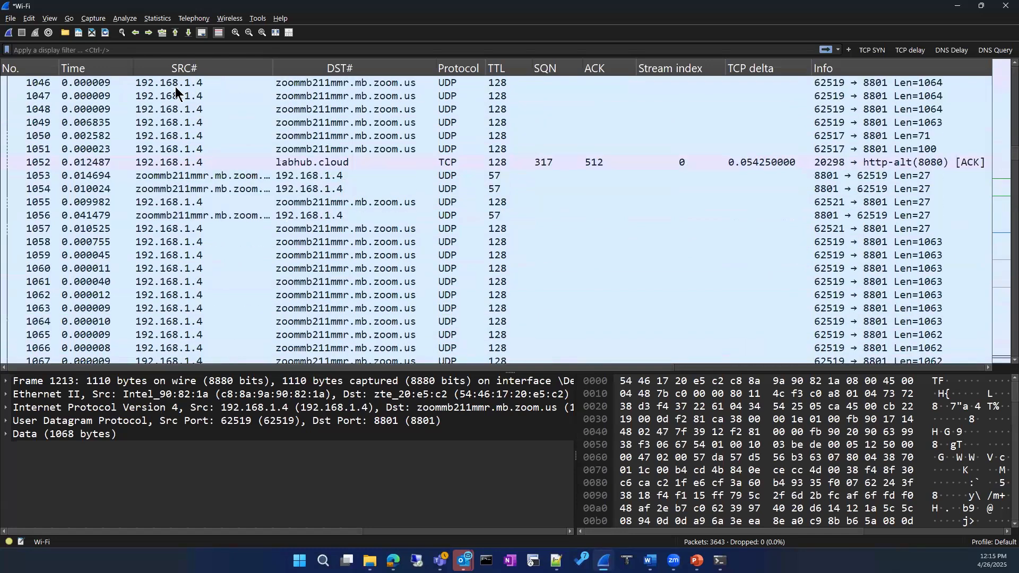
Edit the resolved name of source address 192.168.1.4 and set it to client.
right_click(174, 87)
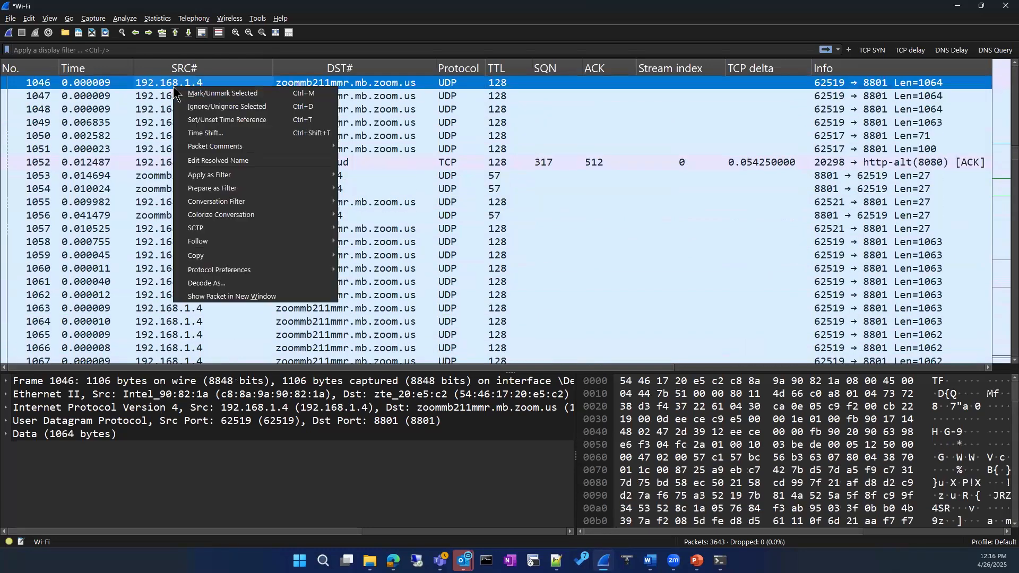
click(209, 164)
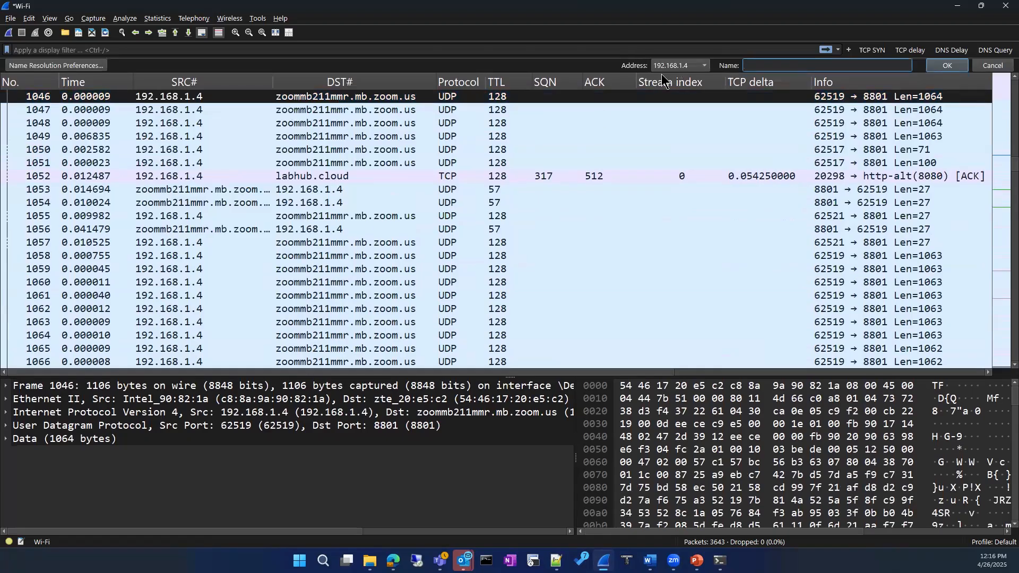
text(client)
click(948, 65)
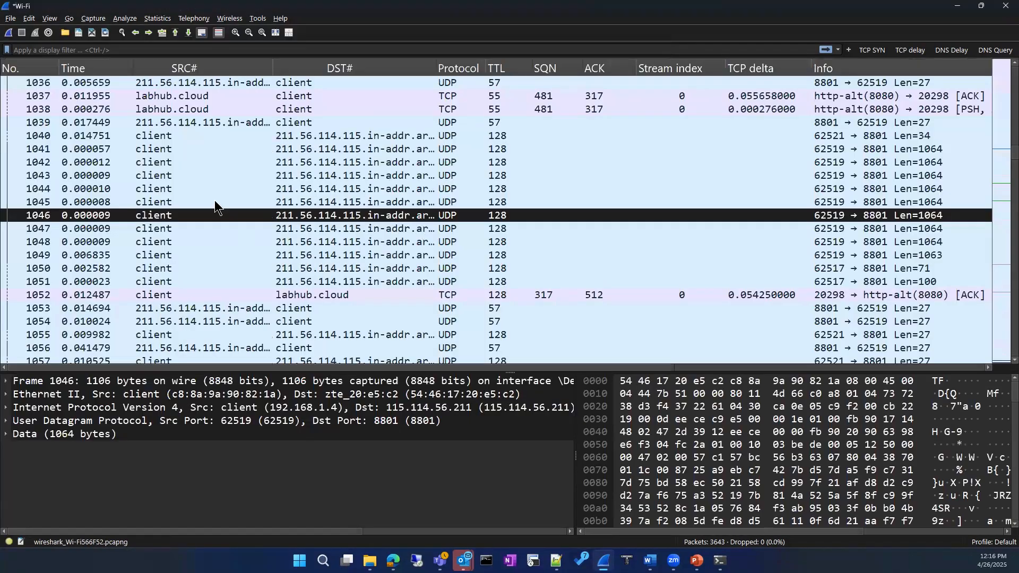
Check the renamed source packets and fit the DST# column to its full host names.
scroll(214, 202, up, 20)
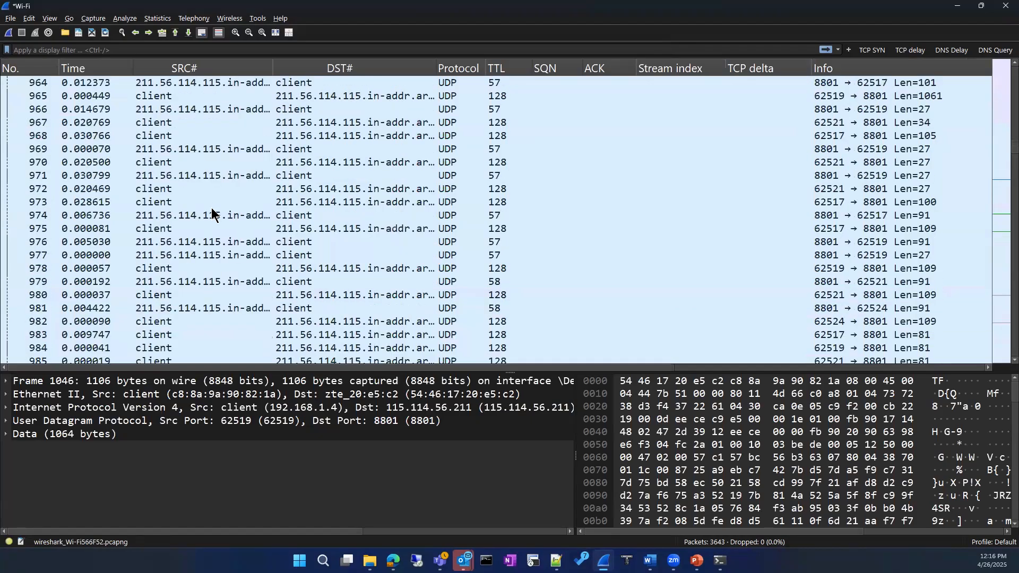
scroll(212, 215, down, 5)
click(148, 162)
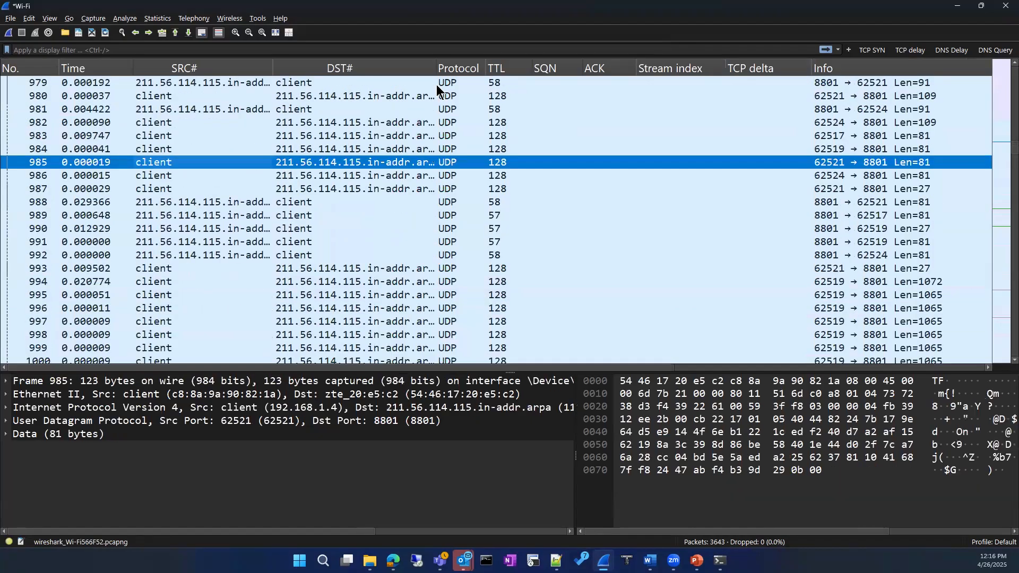
double_click(434, 68)
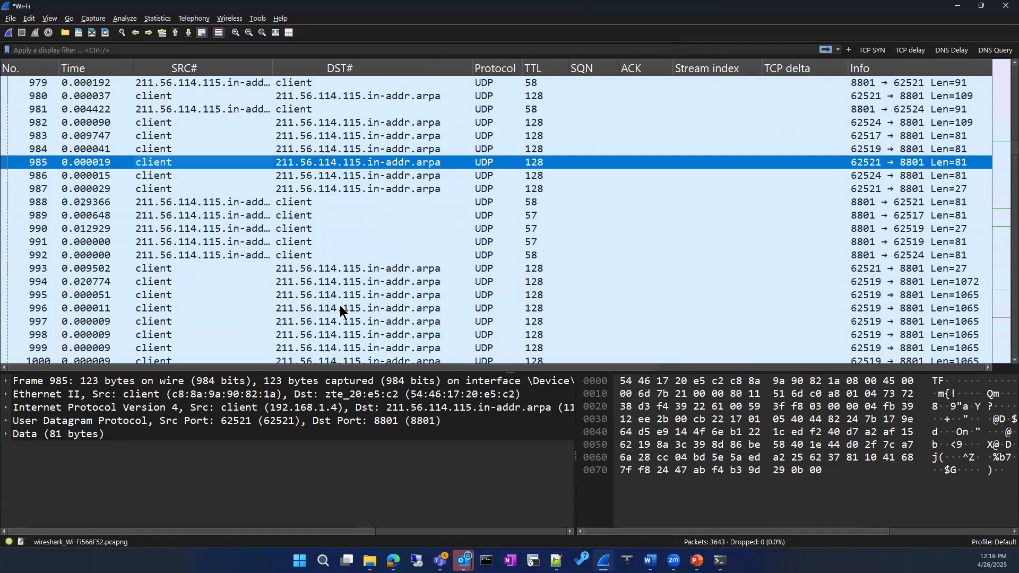
Examine the source and destination names of the TCP and UDP packets throughout the renamed capture.
scroll(340, 306, down, 20)
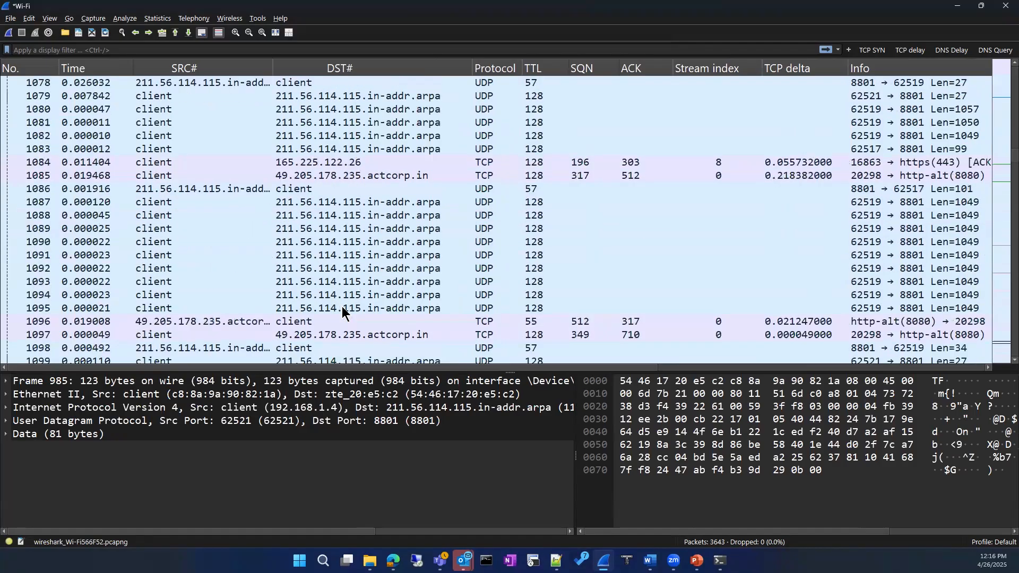
scroll(351, 249, down, 6)
scroll(377, 265, up, 4)
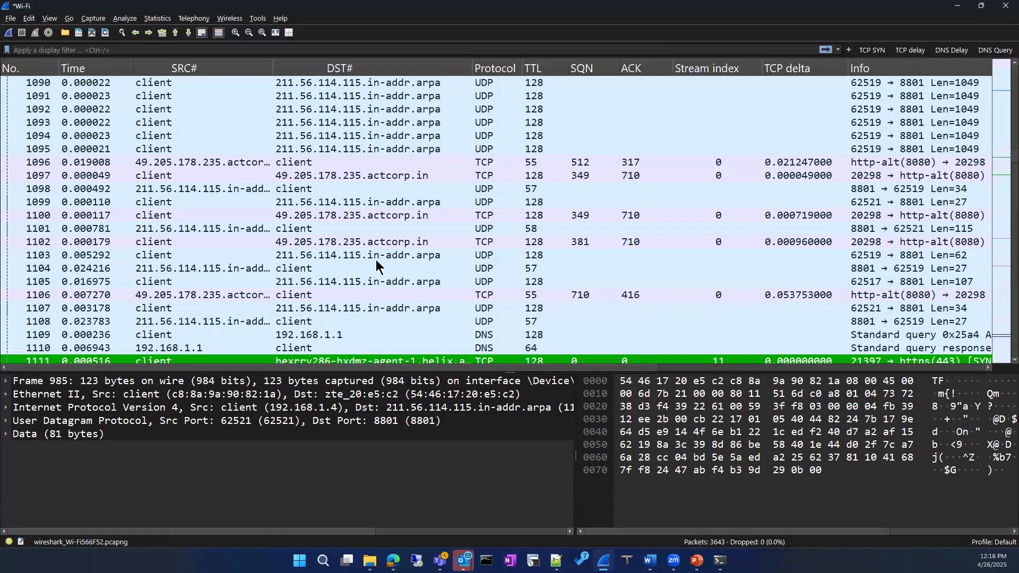
click(375, 259)
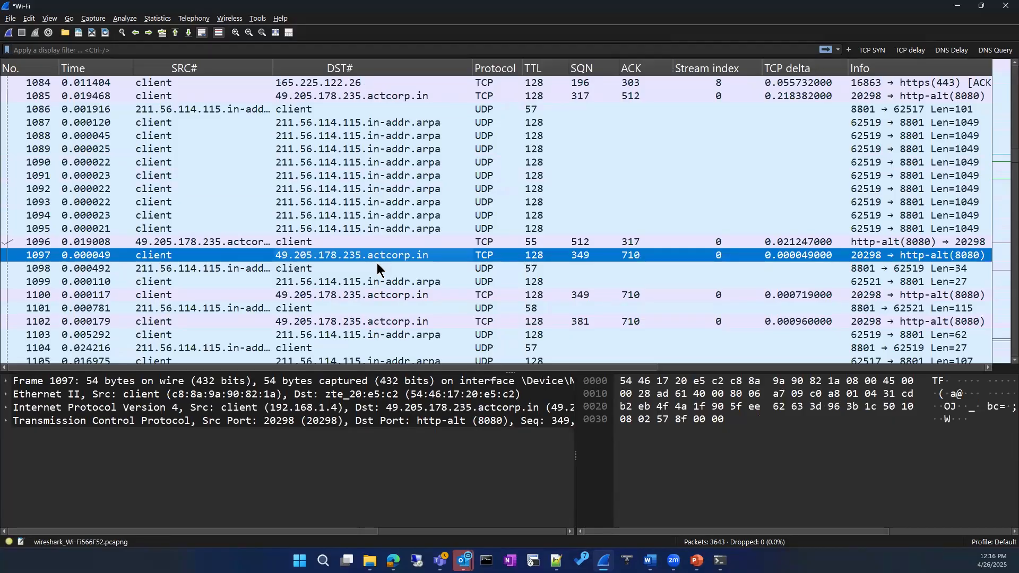
scroll(377, 263, down, 2)
click(380, 243)
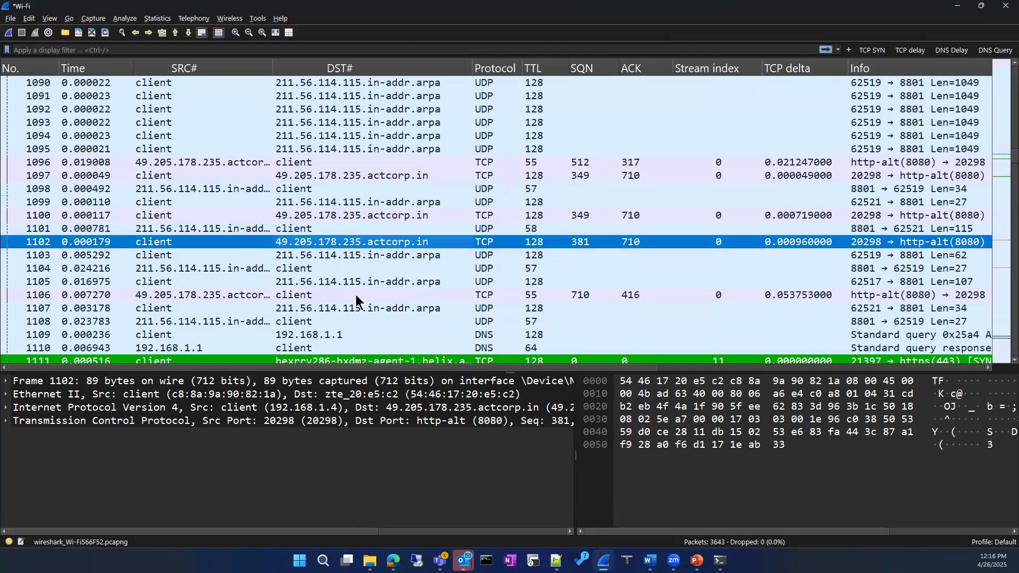
scroll(355, 294, down, 12)
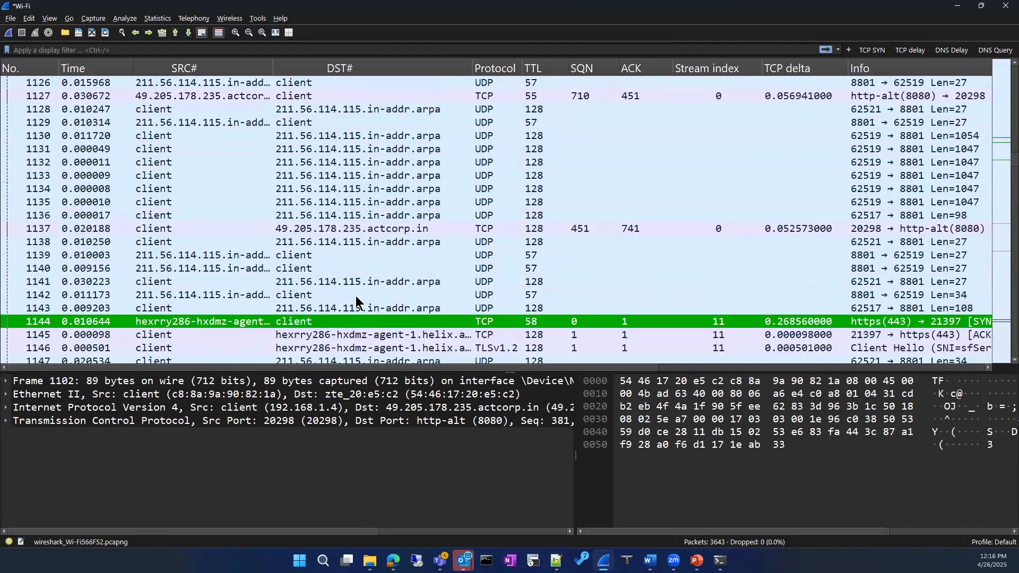
scroll(356, 295, down, 19)
scroll(355, 295, up, 9)
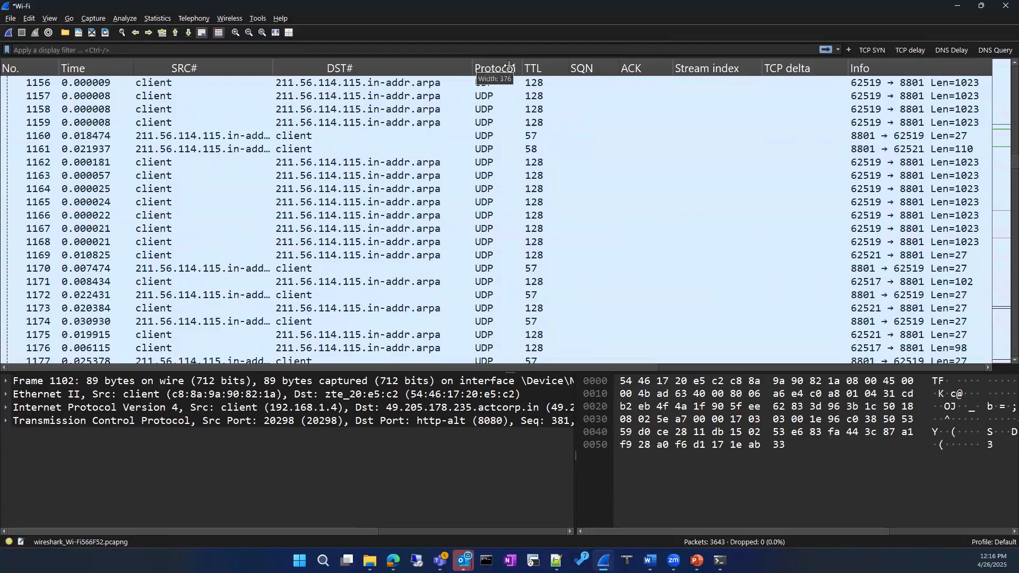
Widen the DST# column slightly more and inspect packet 1204 sent by client to its actcorp.in destination.
drag(510, 65, 505, 64)
scroll(369, 298, down, 16)
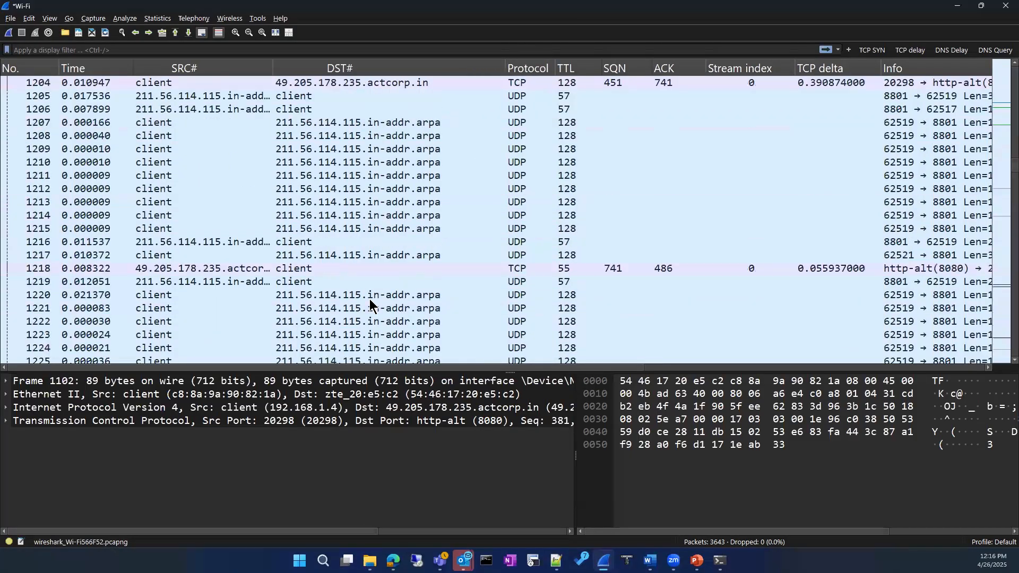
scroll(369, 298, up, 1)
click(313, 123)
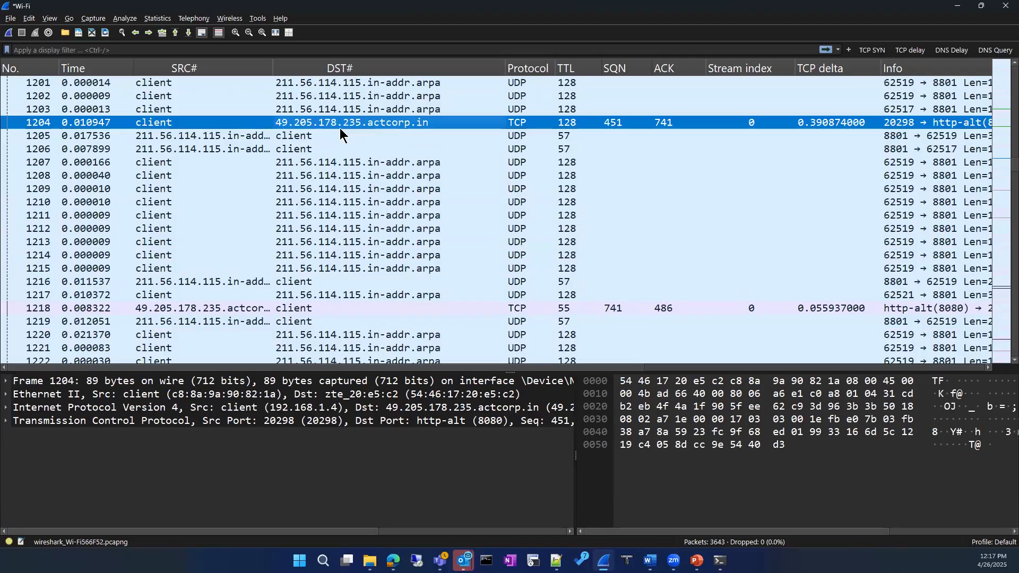
scroll(334, 233, down, 2)
scroll(338, 257, up, 5)
scroll(324, 262, up, 20)
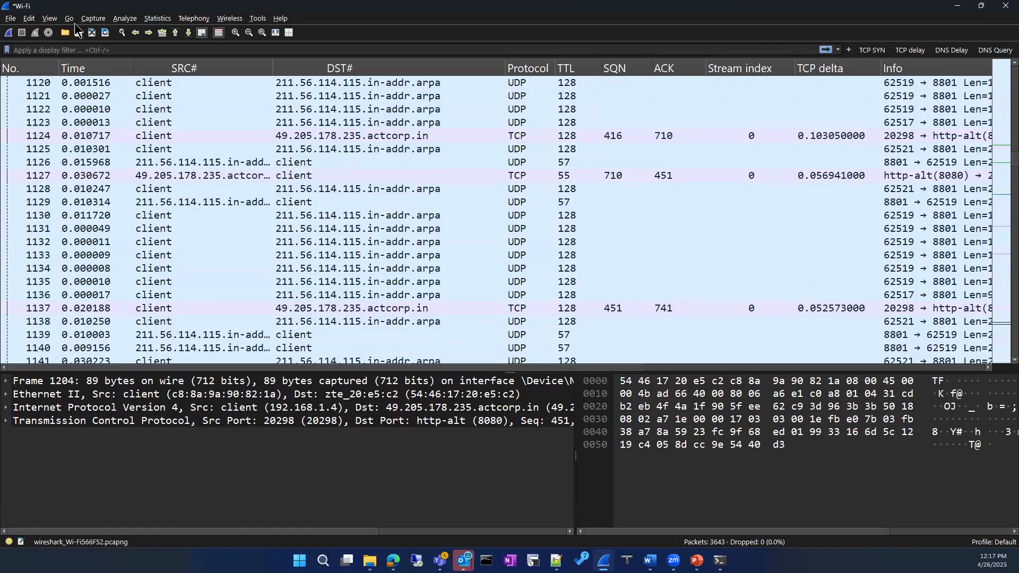
Open the Resolved Addresses statistics for the capture and enlarge the window to show more host entries.
click(92, 20)
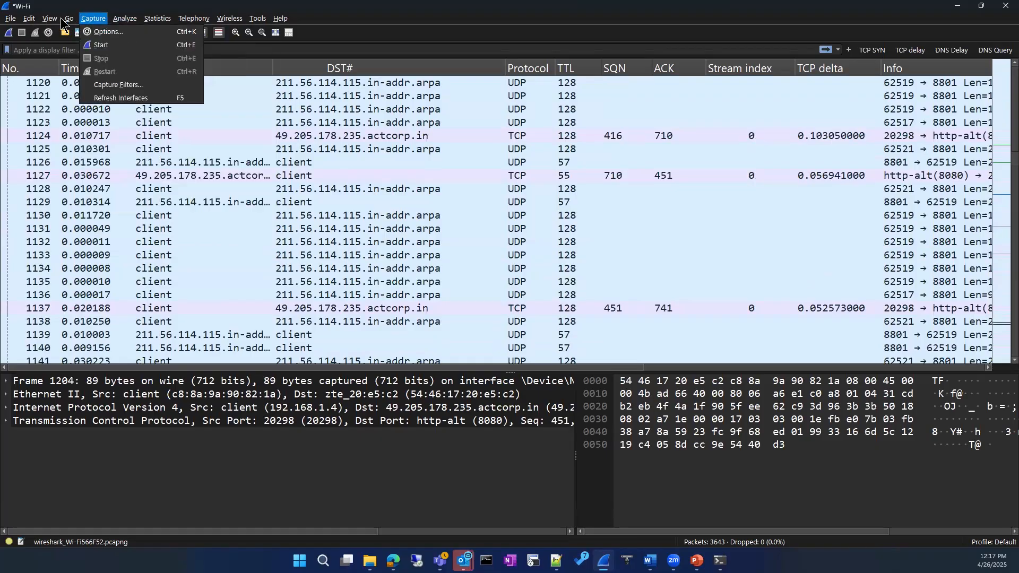
mouse_move(153, 19)
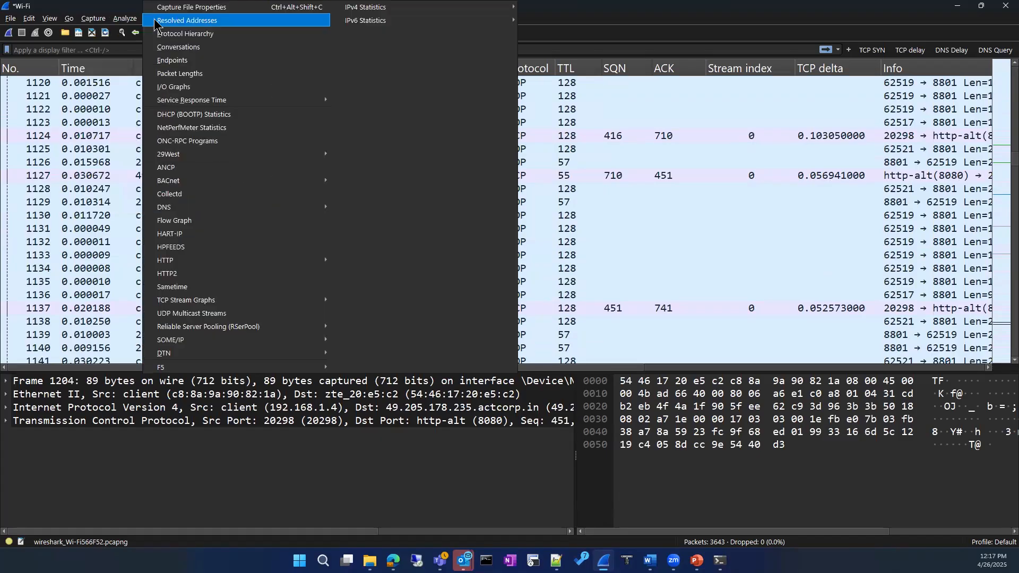
click(204, 23)
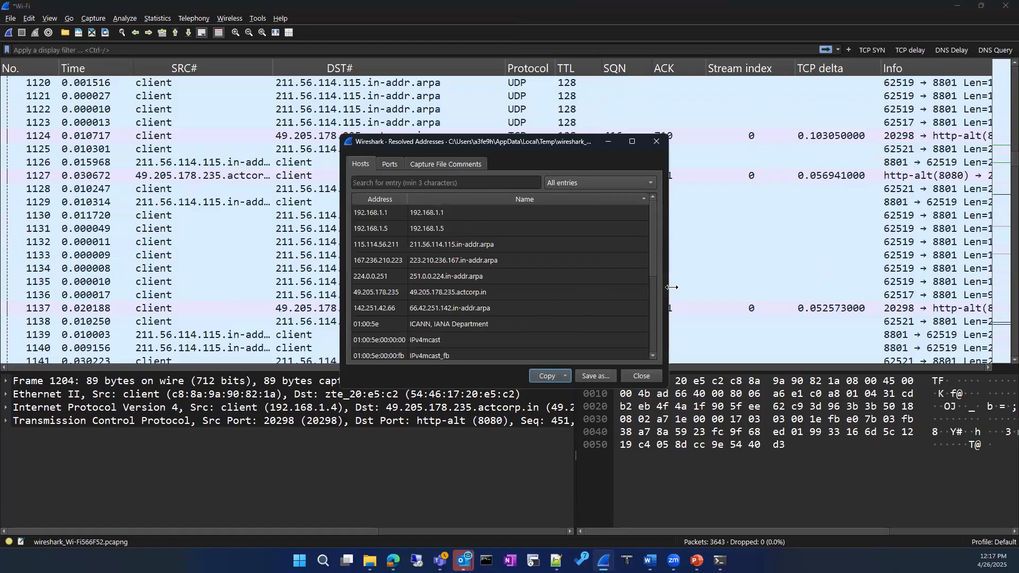
drag(670, 283, 872, 284)
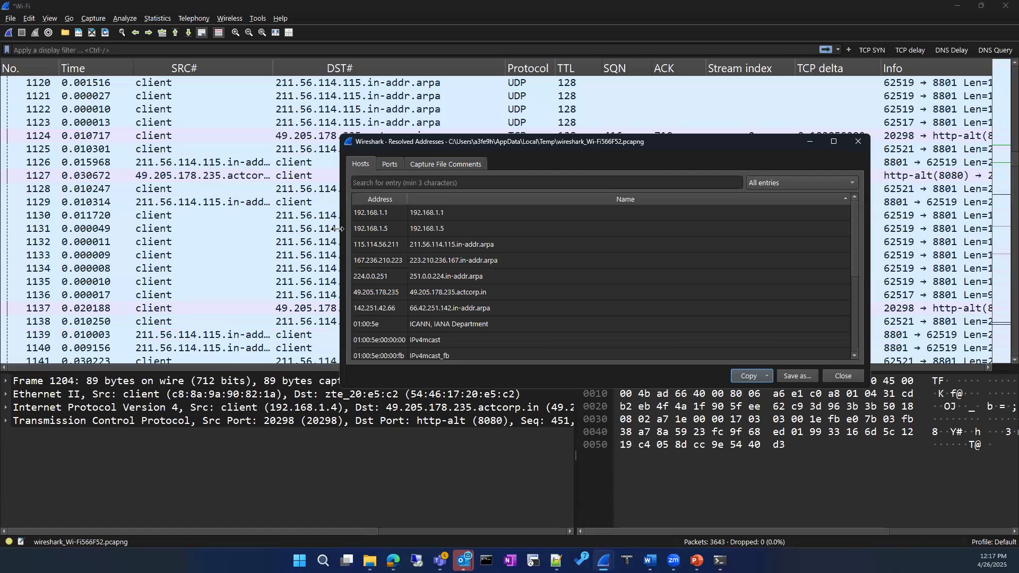
drag(338, 229, 266, 229)
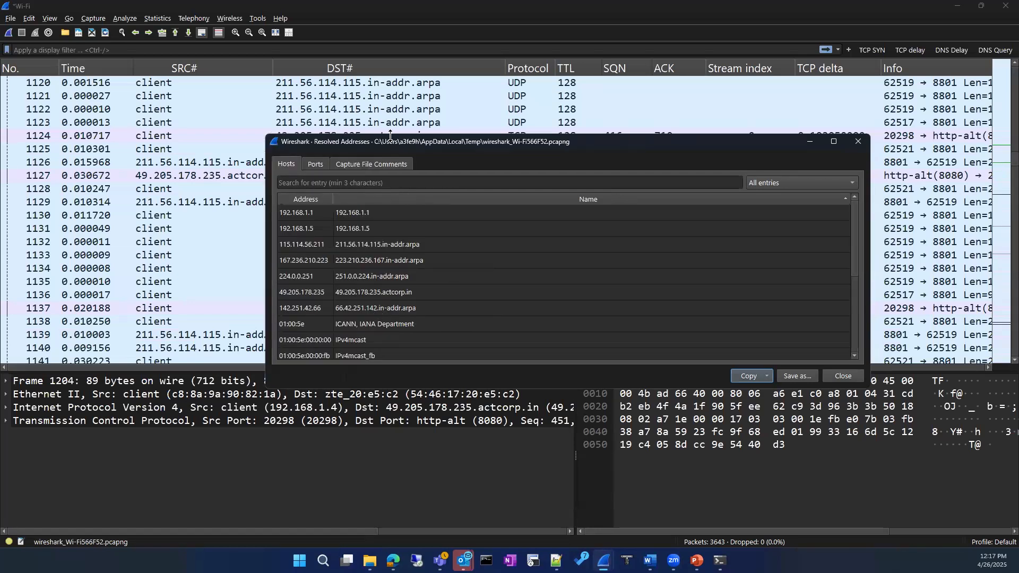
drag(390, 135, 390, 81)
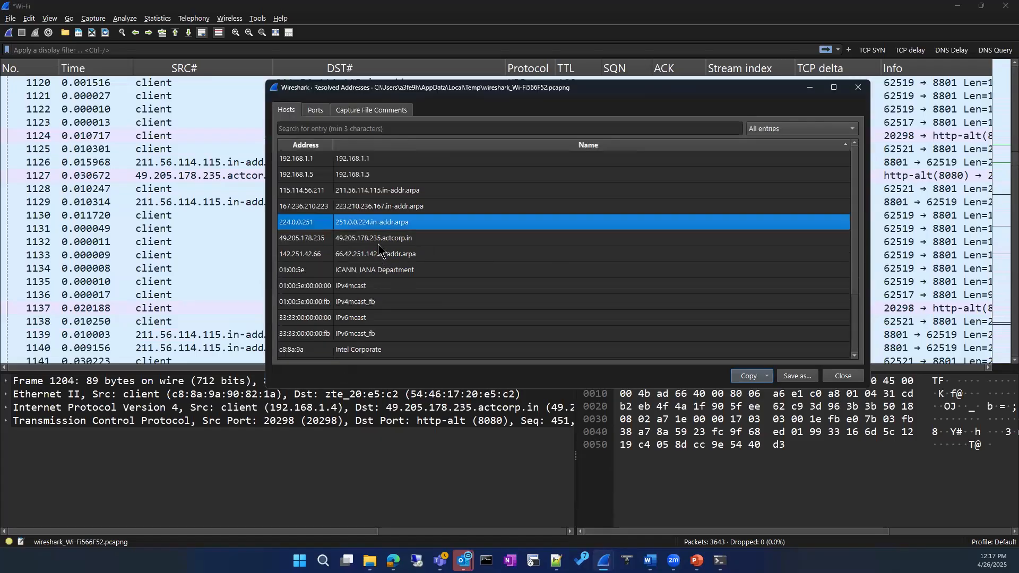
Review the address-to-name entries in the Hosts list through to its end.
click(378, 240)
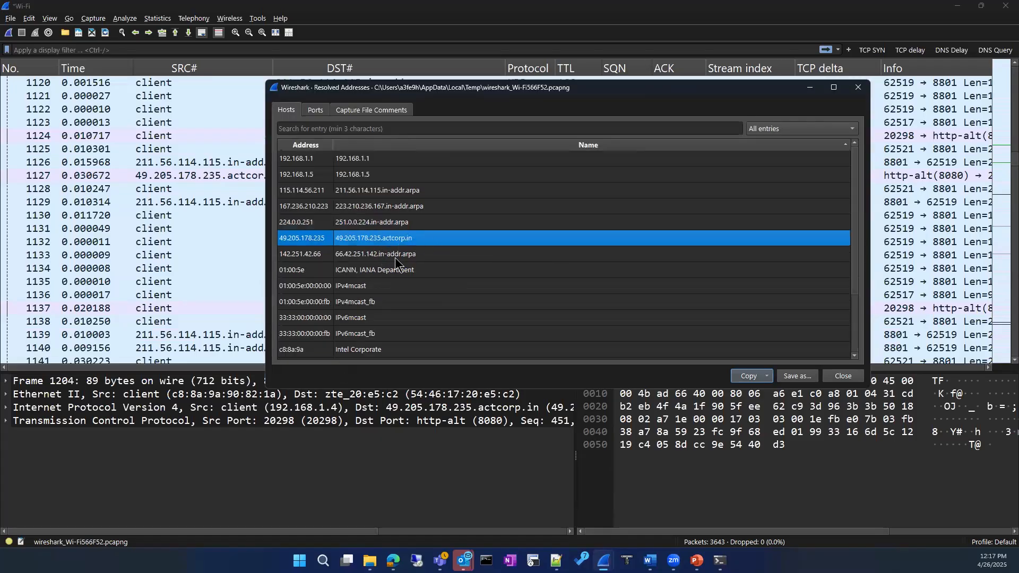
click(397, 270)
scroll(403, 292, down, 2)
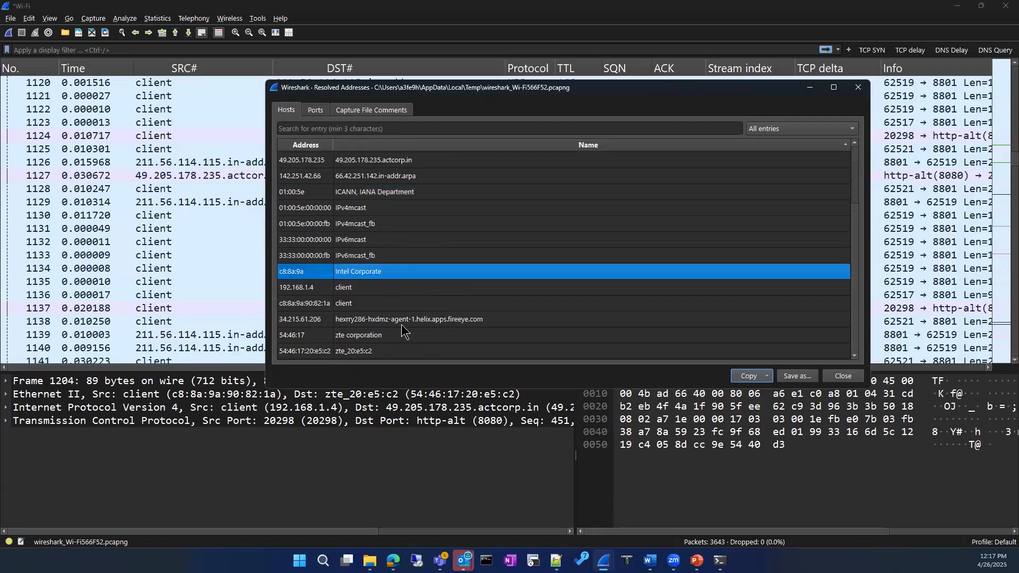
Inspect the fireeye.com, zte corporation, actcorp.in and multicast entries in the Hosts list and close the Resolved Addresses window.
click(409, 320)
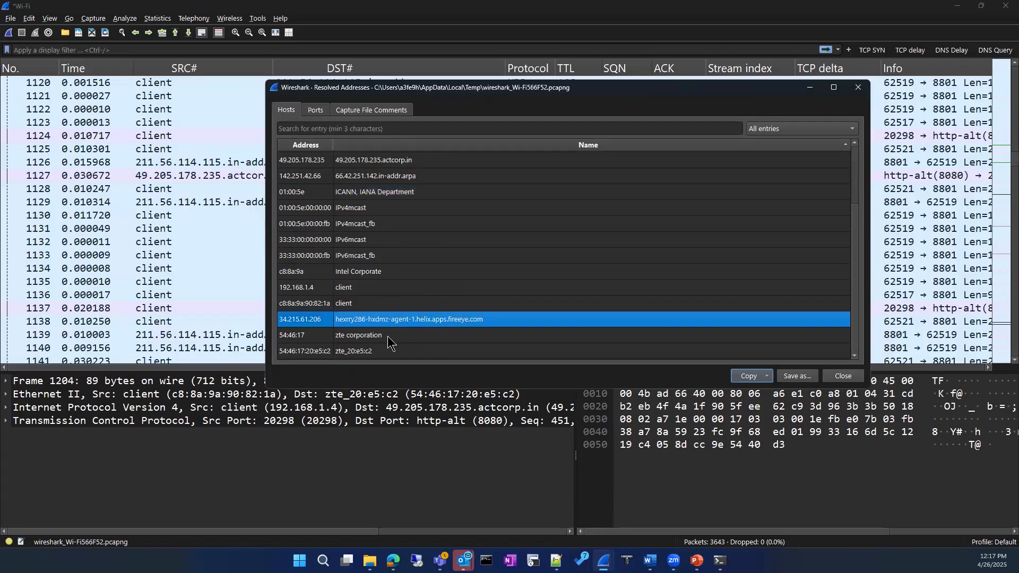
click(387, 336)
scroll(389, 336, up, 2)
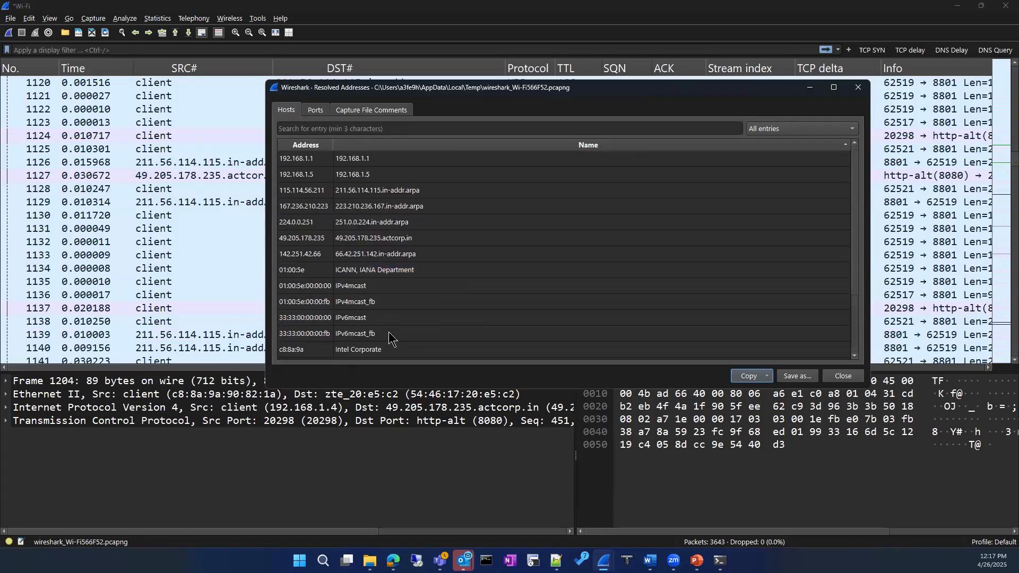
click(398, 243)
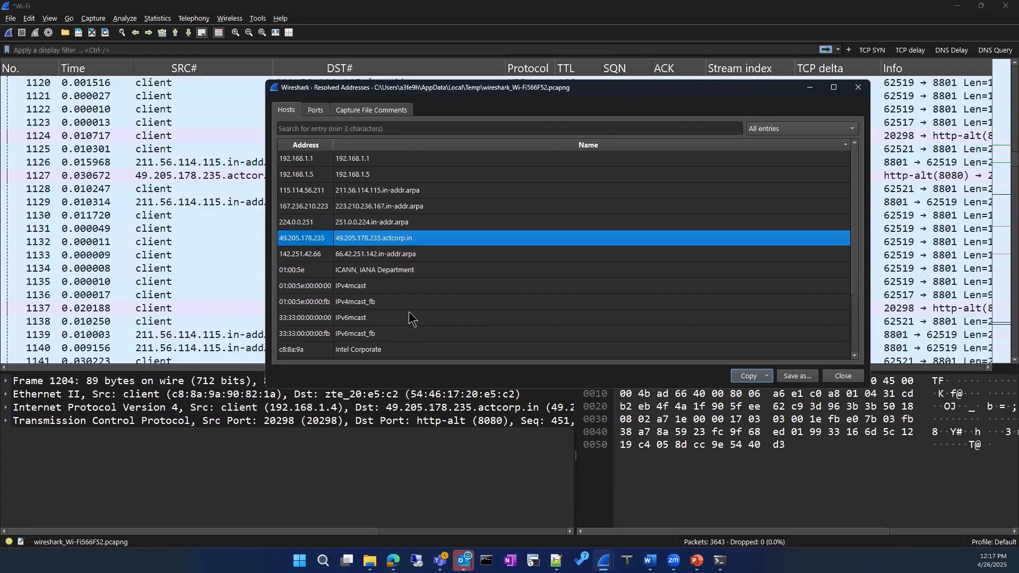
click(376, 289)
click(389, 317)
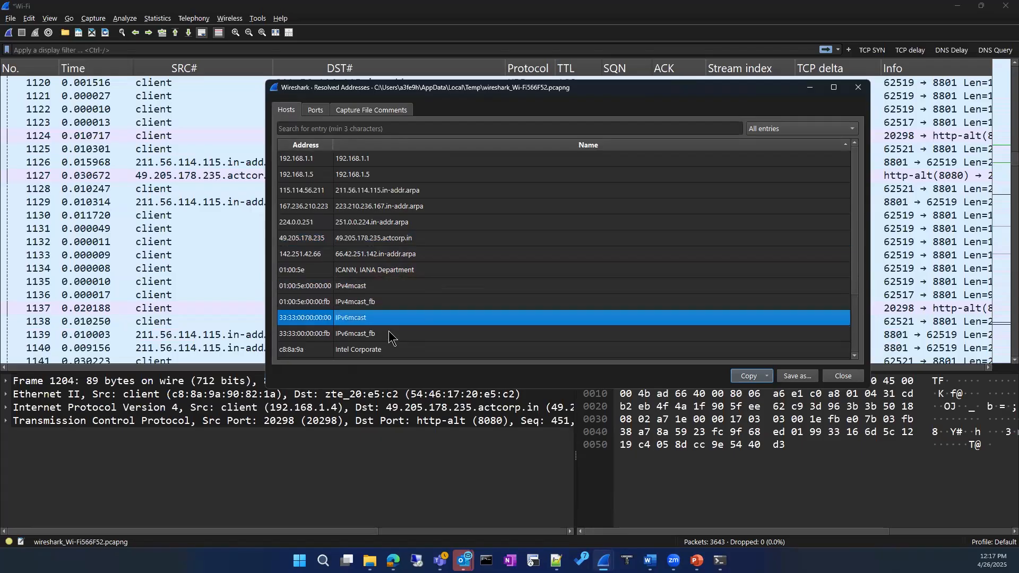
click(389, 332)
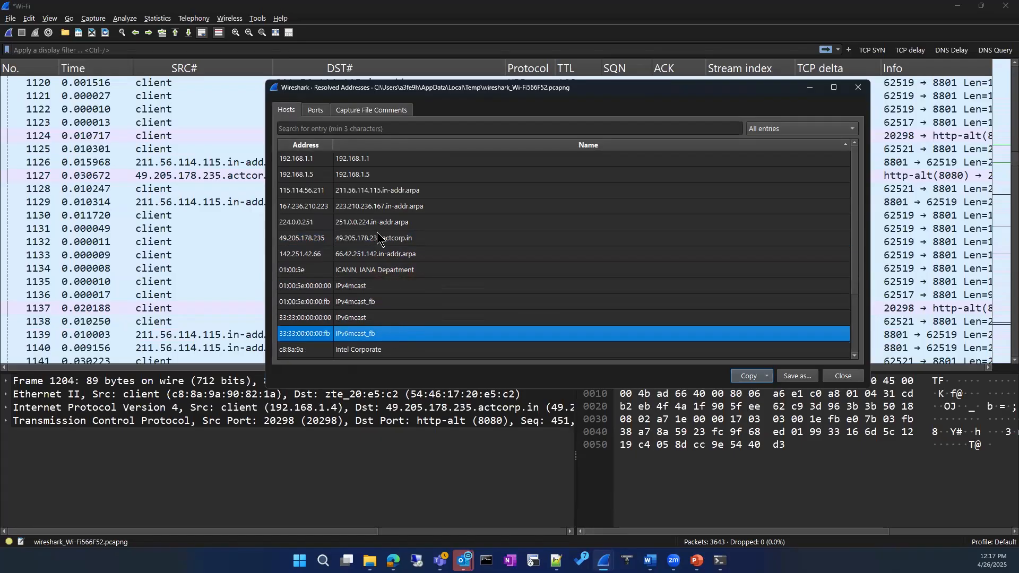
click(850, 377)
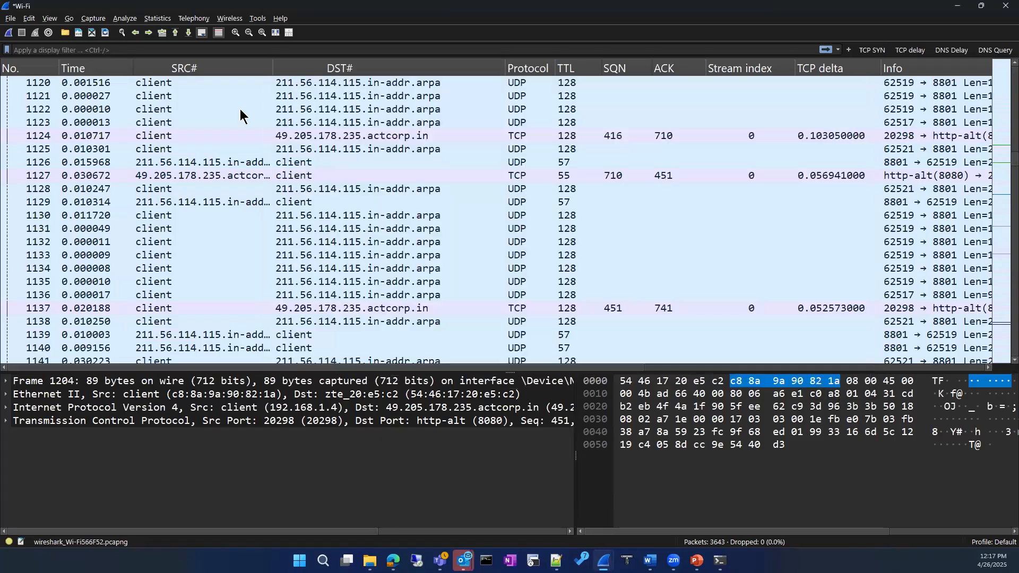
Reopen the Resolved Addresses statistics and restrict the displayed entry type to Hosts.
click(147, 20)
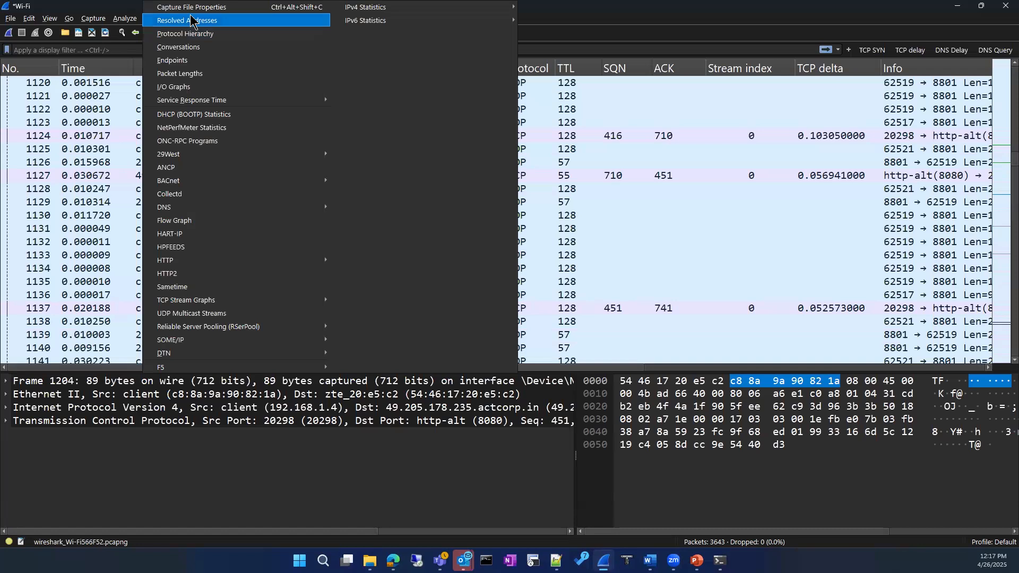
click(192, 22)
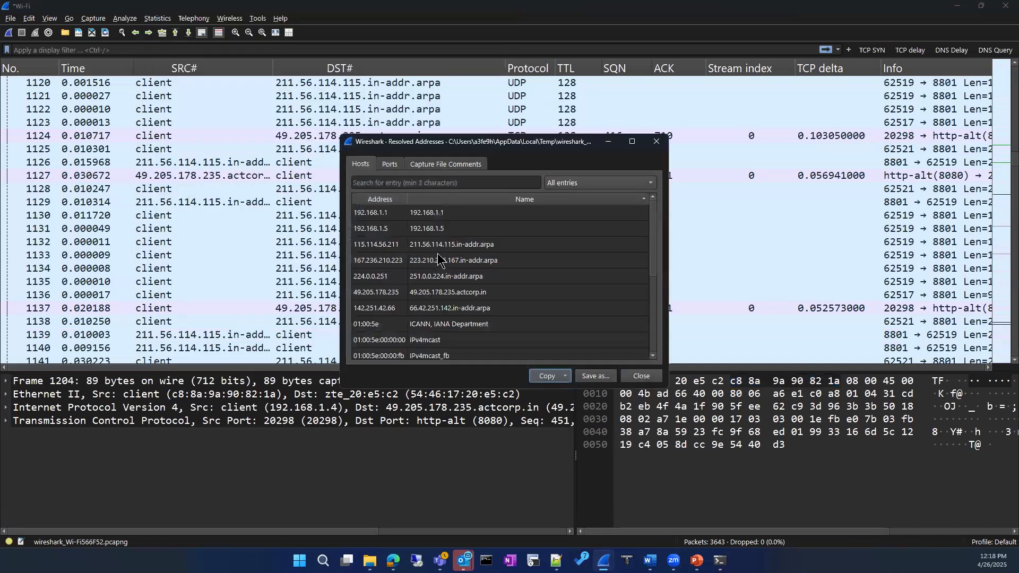
click(584, 183)
click(582, 208)
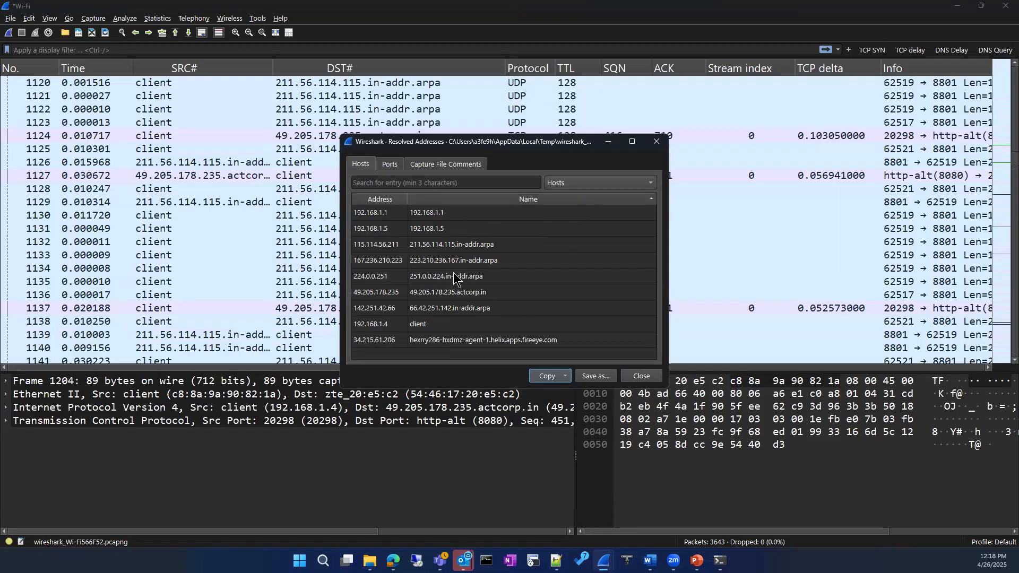
Compare the IP addresses with their resolved names in the filtered list, including 115.114.56.211 and 167.236.210.223.
click(444, 277)
click(468, 264)
click(479, 303)
click(484, 271)
click(485, 234)
click(484, 292)
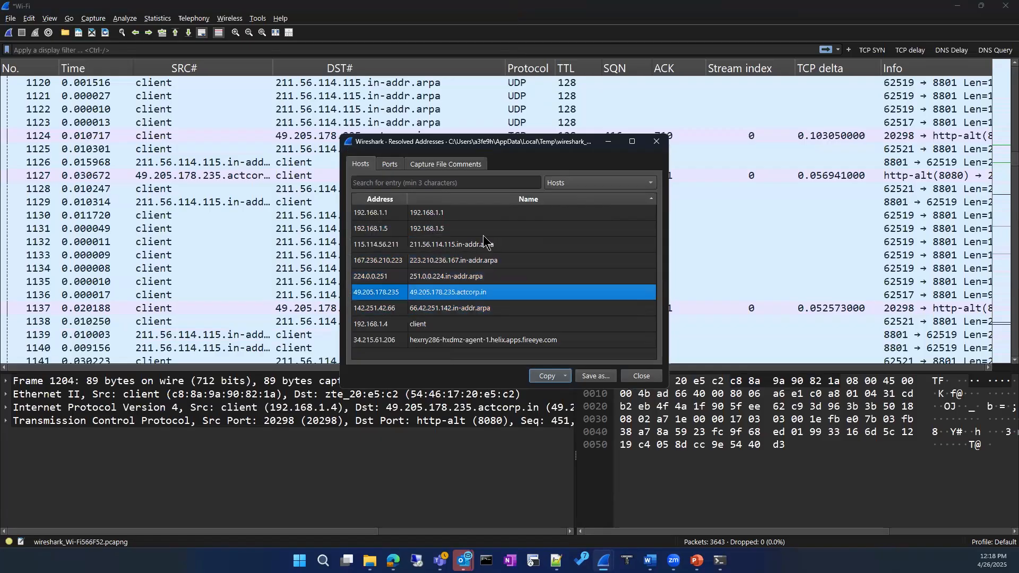
click(484, 243)
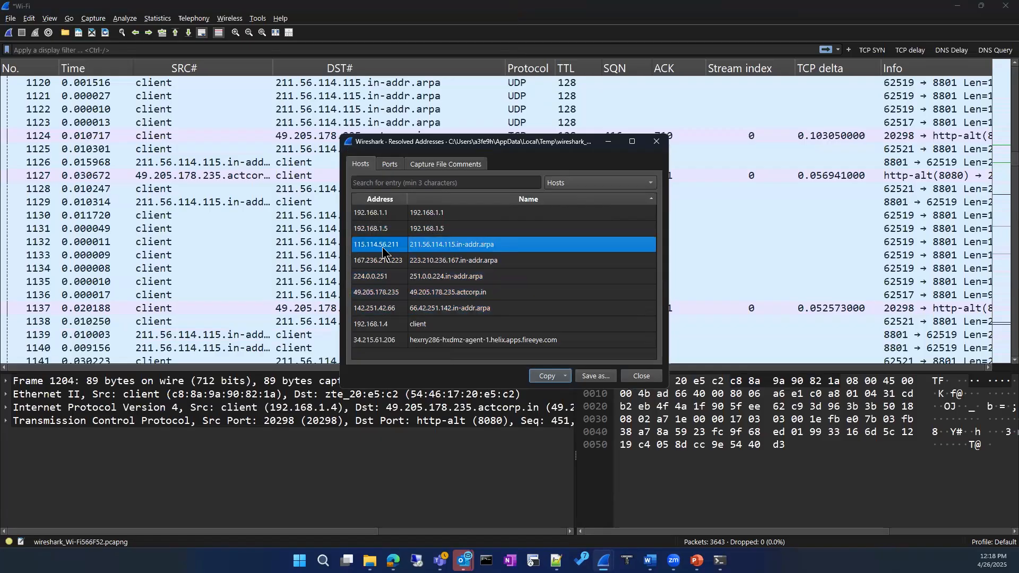
click(367, 266)
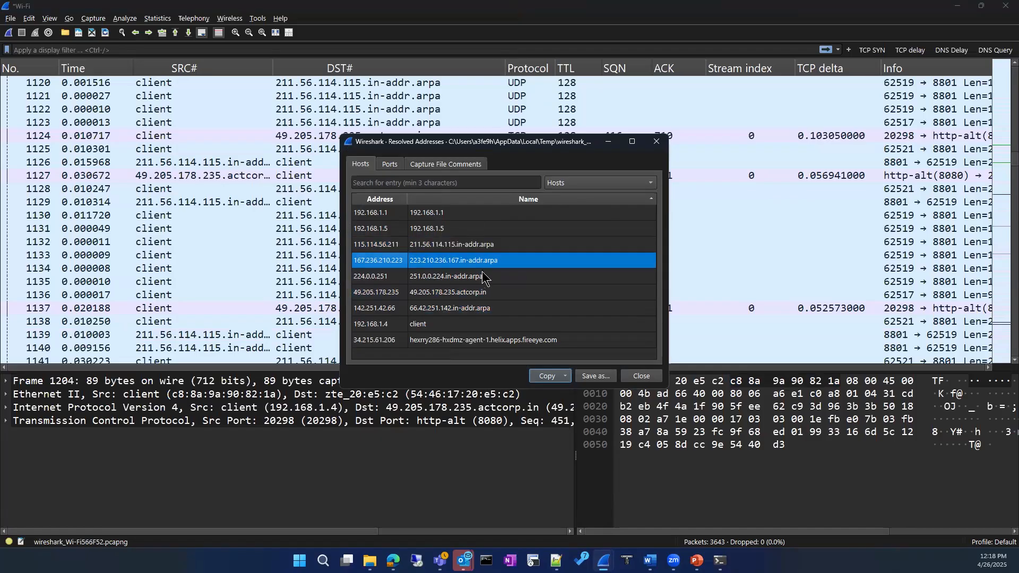
Review the resolved port names and the capture file comments, then close the Resolved Addresses window.
click(394, 167)
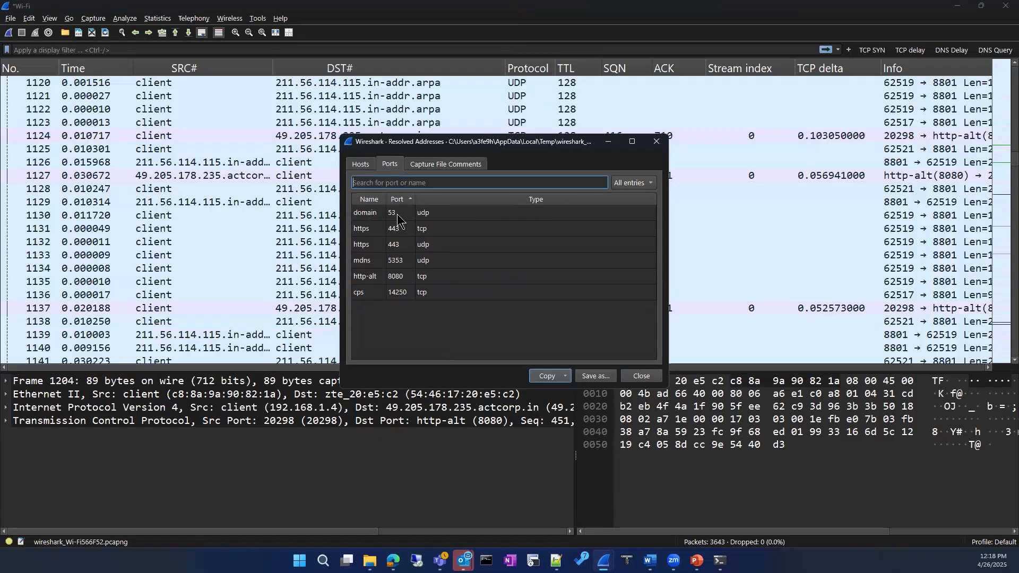
click(446, 166)
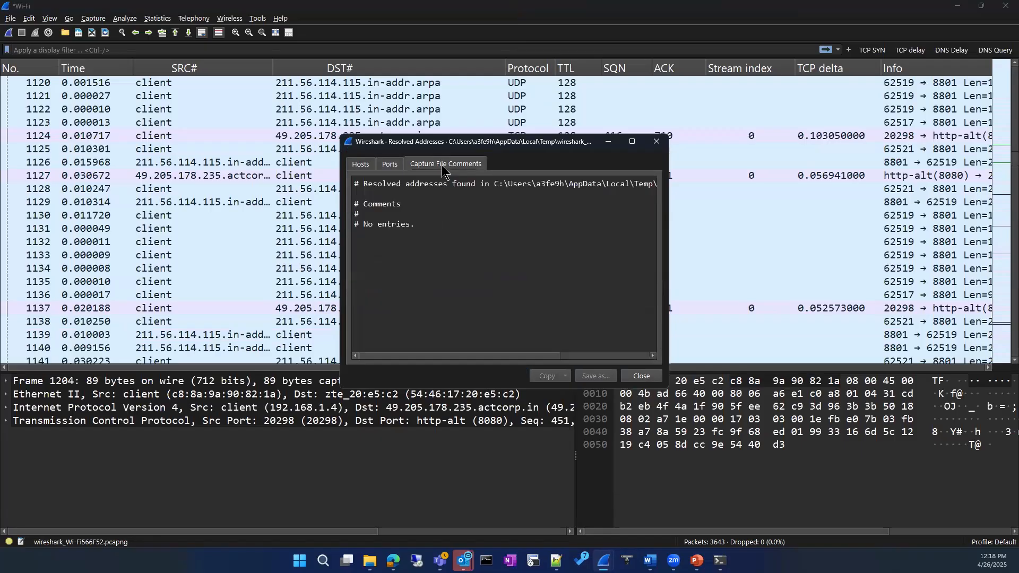
click(377, 165)
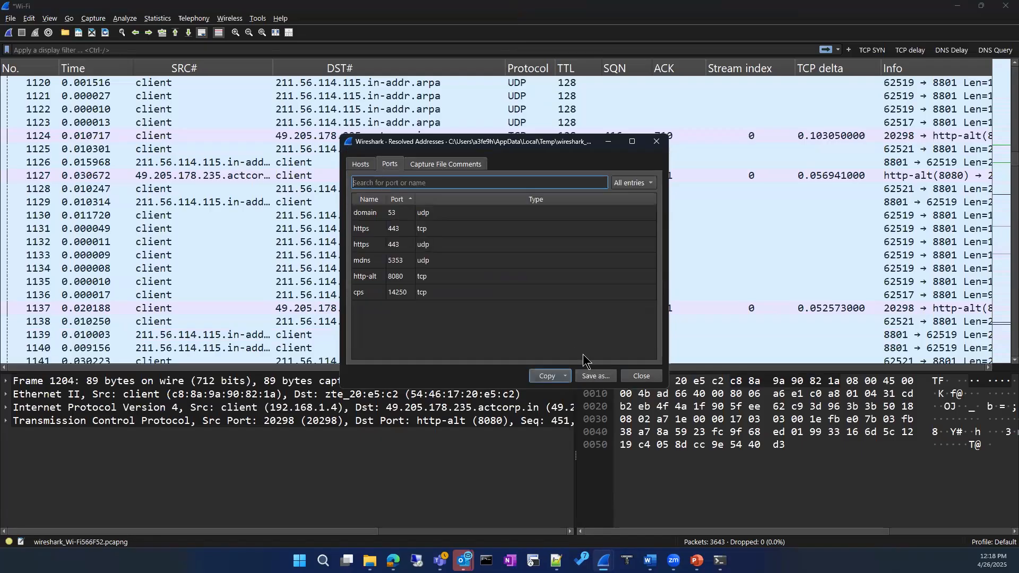
click(650, 377)
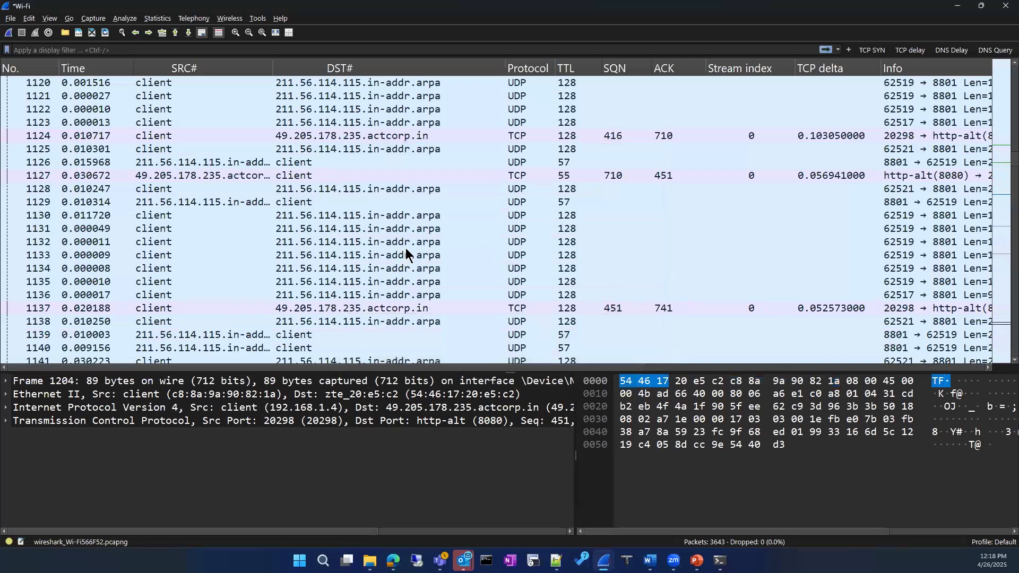
Look through the earlier packets of the capture and inspect packet 951 sent by client over UDP.
scroll(407, 245, up, 20)
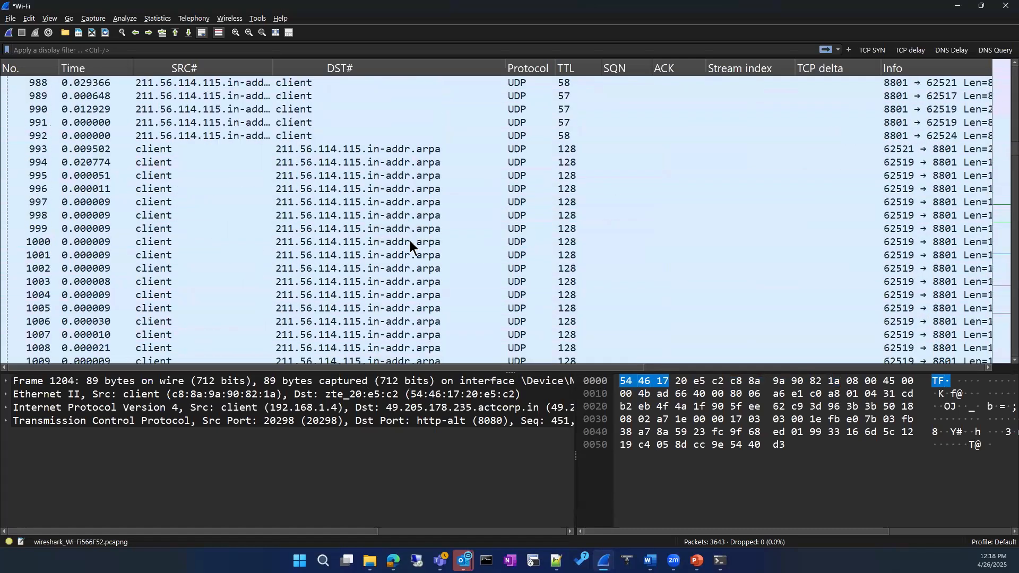
scroll(403, 234, up, 17)
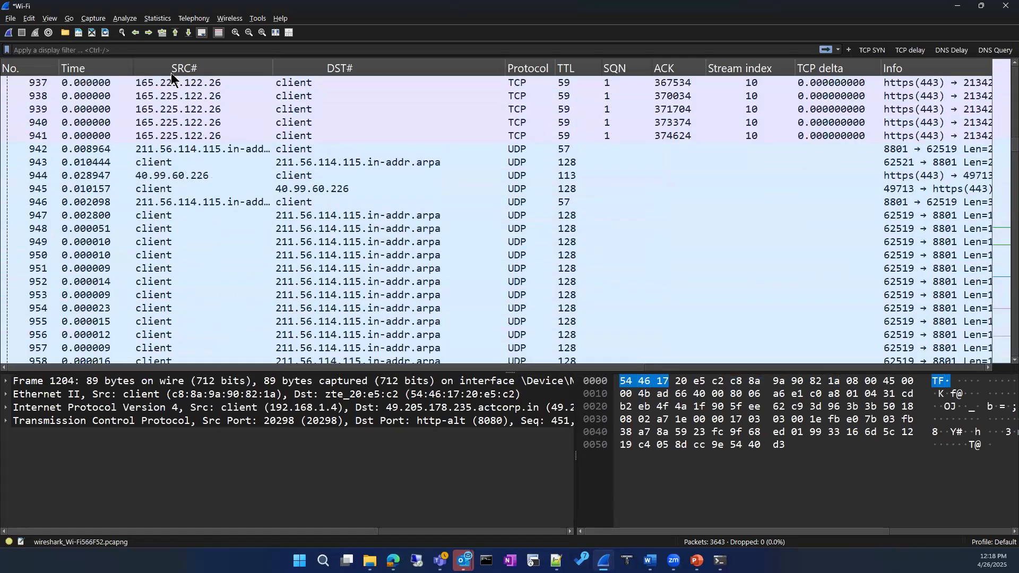
click(440, 265)
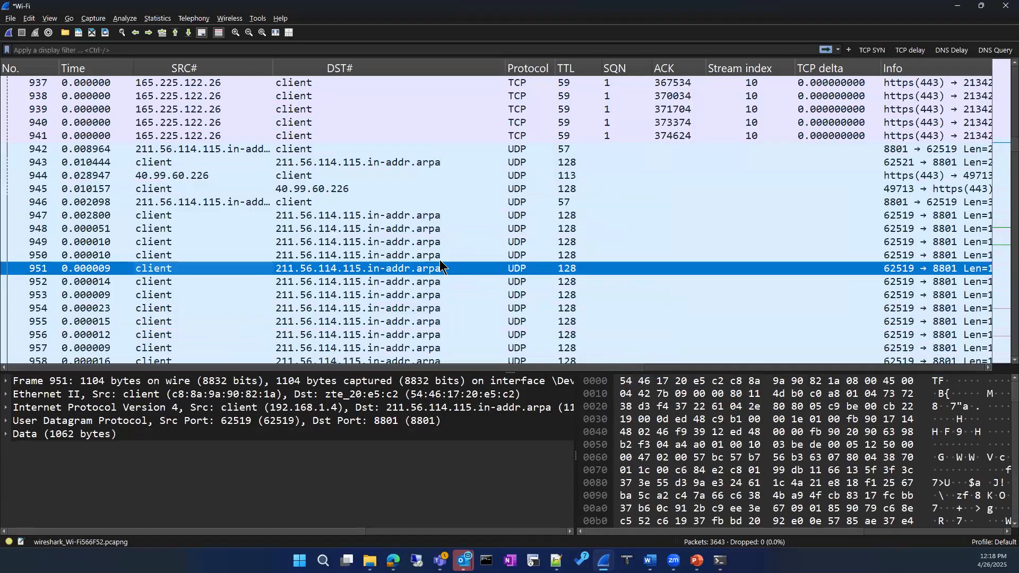
Open the Name Resolution preferences, mark the Resolve transport names option on screen and apply the existing settings.
click(31, 20)
click(110, 335)
click(352, 138)
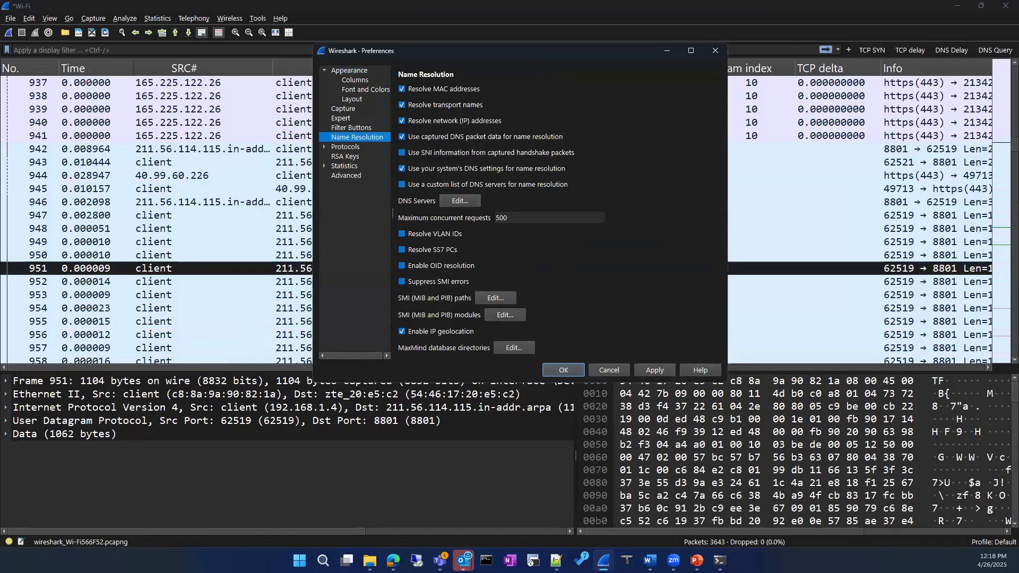
key(ctrl+2)
mouse_move(485, 95)
mouse_down()
mouse_move(494, 113)
mouse_move(451, 116)
mouse_up()
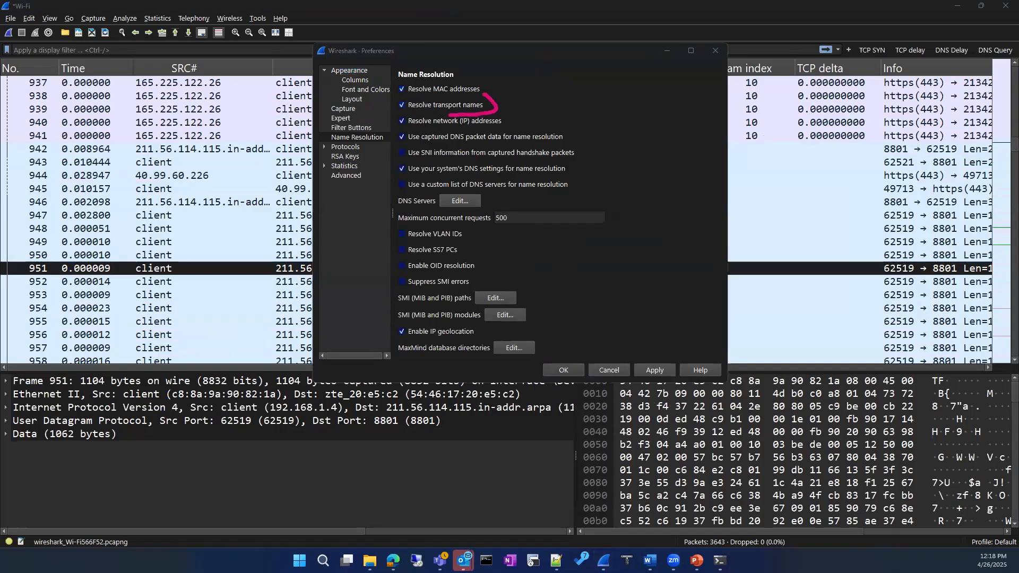
click(654, 370)
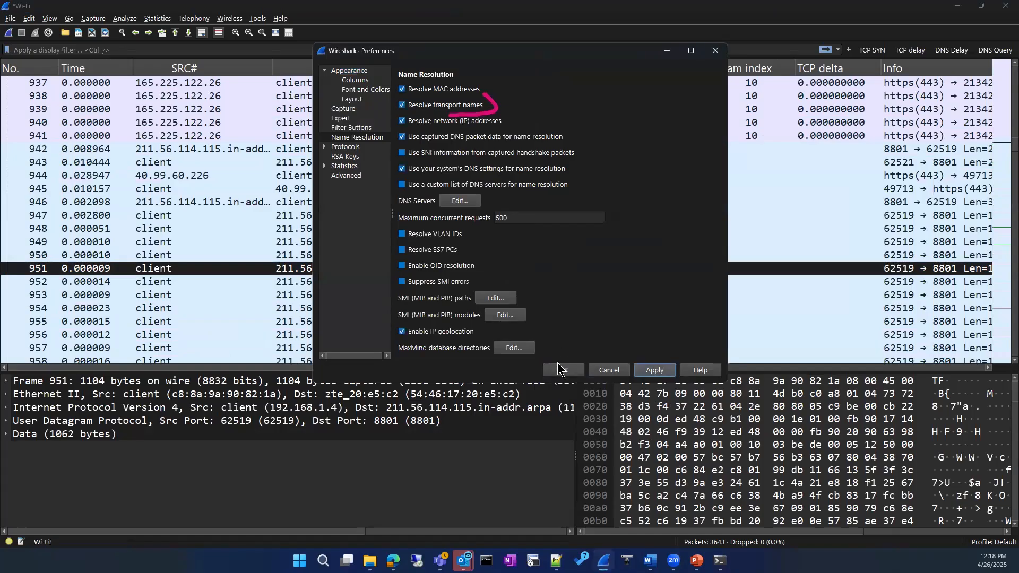
Examine how the Info column shows the TCP port names and inspect packet 931 from 165.225.122.26.
drag(466, 368, 751, 360)
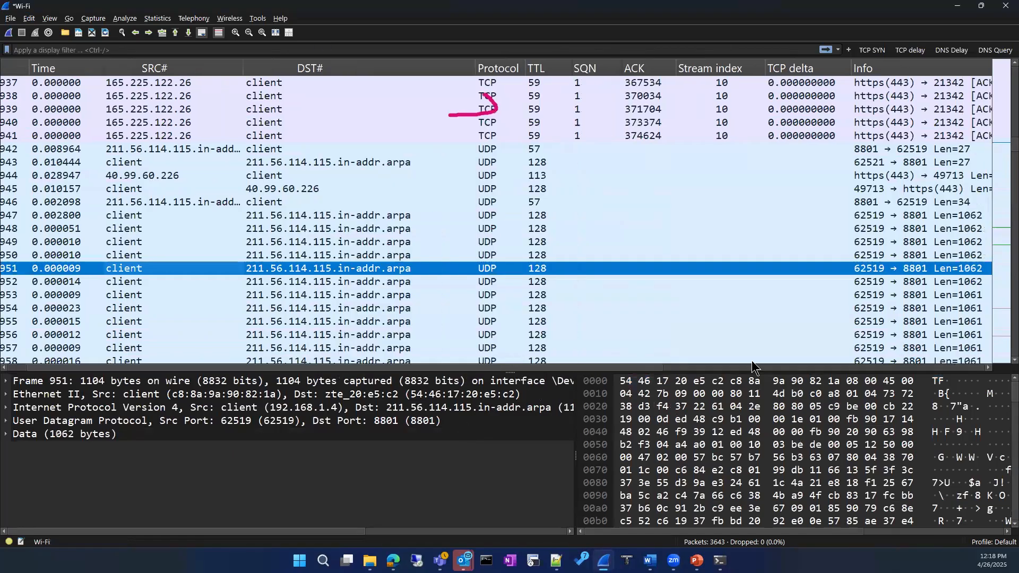
click(680, 367)
scroll(583, 125, up, 2)
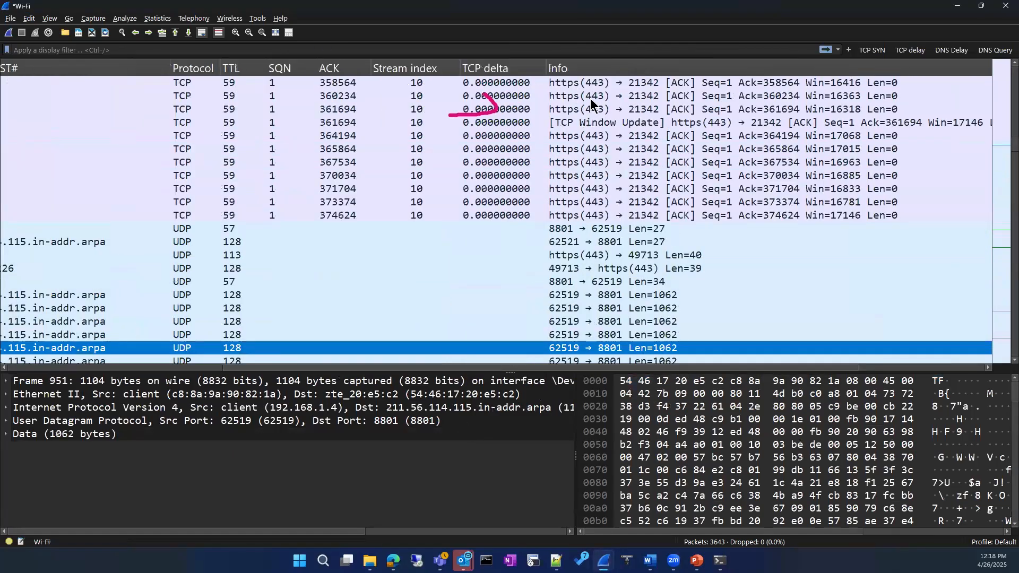
click(594, 85)
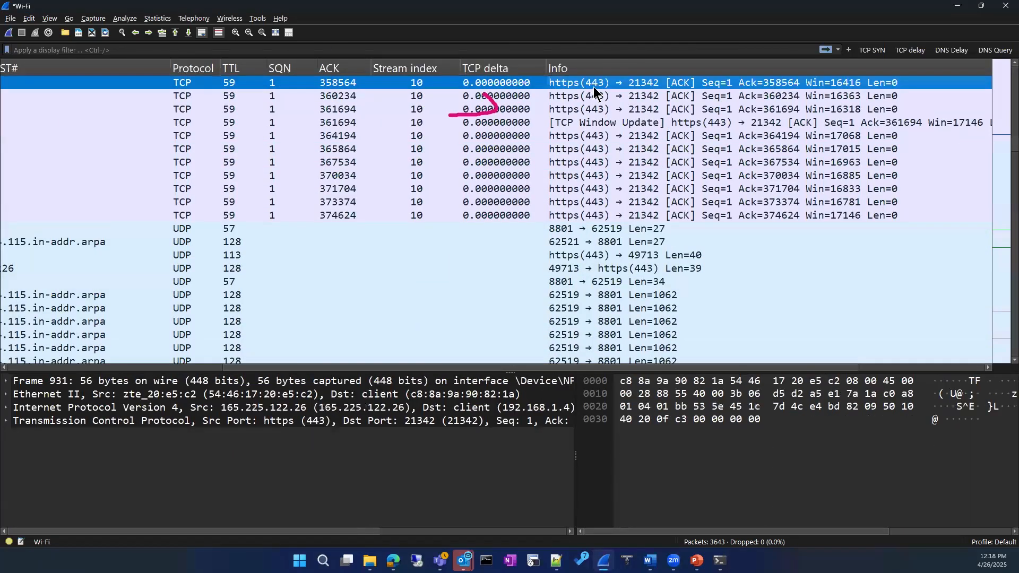
Turn off Resolve transport names in the Name Resolution preferences and apply the change.
click(47, 21)
mouse_move(30, 20)
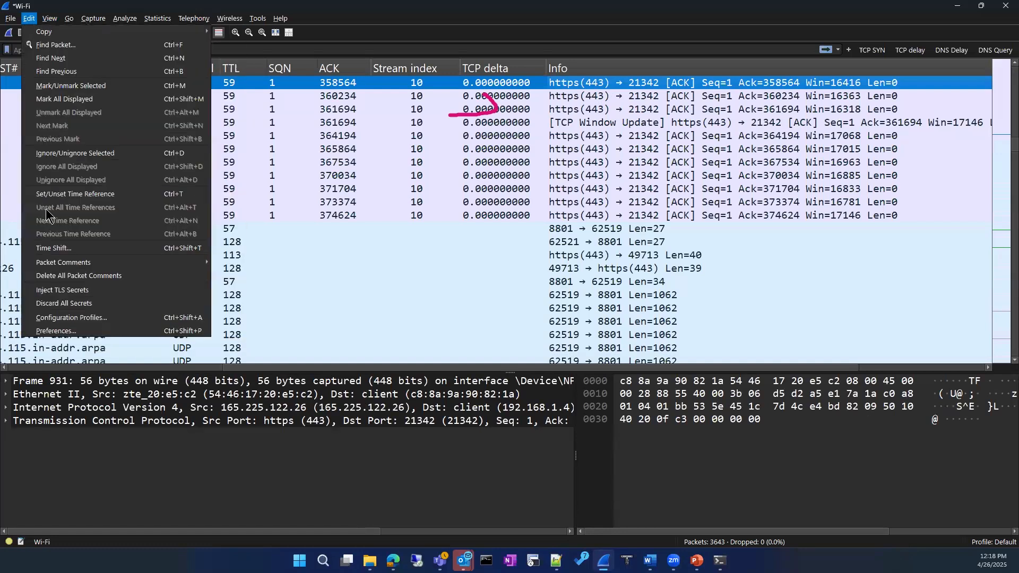
click(58, 331)
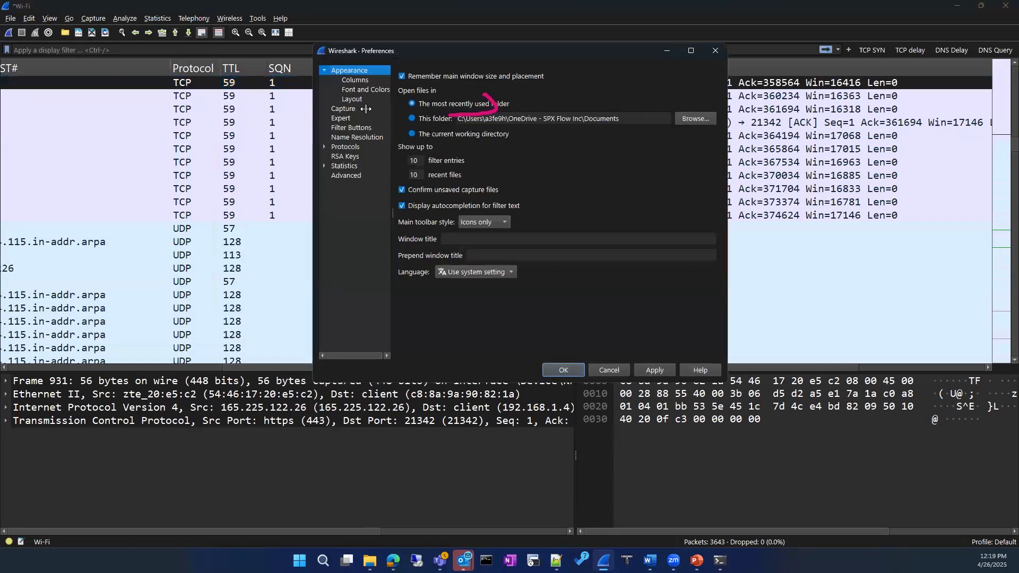
click(371, 139)
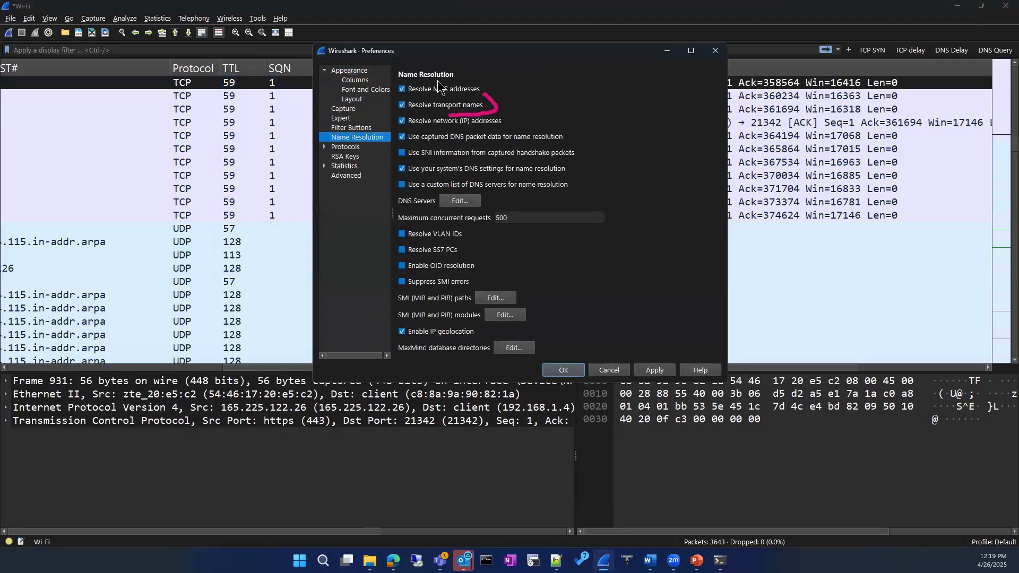
click(401, 106)
click(654, 372)
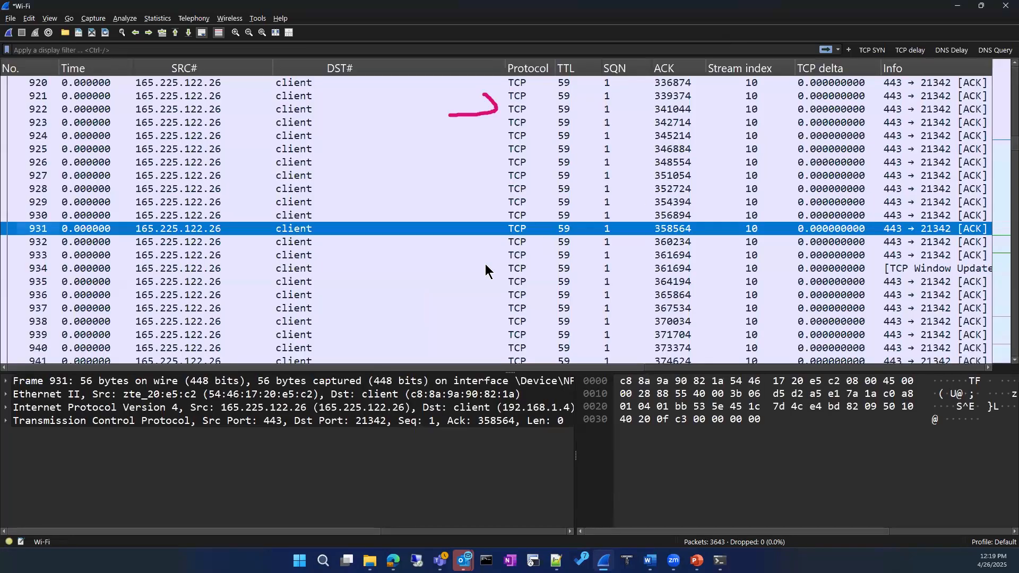
Examine the source and destination port numbers in the Info column of the TCP packets around packet 931.
scroll(512, 247, up, 6)
scroll(724, 154, up, 5)
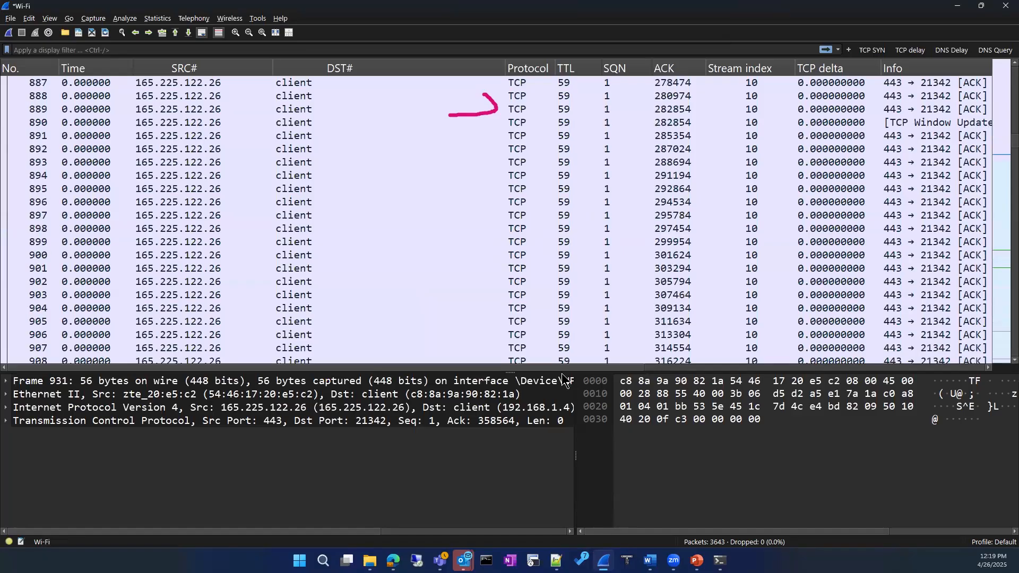
scroll(804, 212, right, 3)
scroll(770, 223, up, 7)
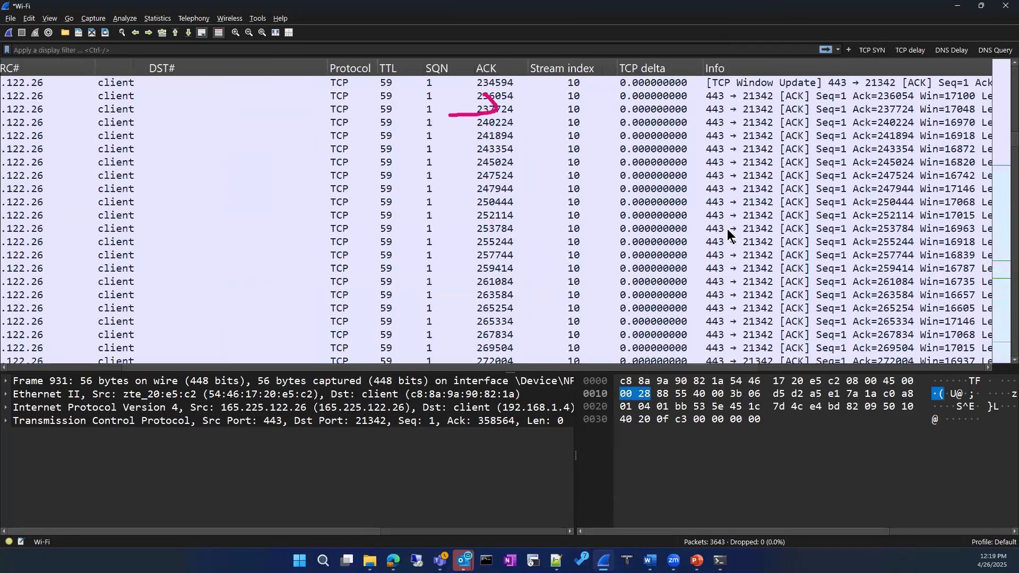
scroll(731, 214, down, 3)
scroll(730, 214, down, 9)
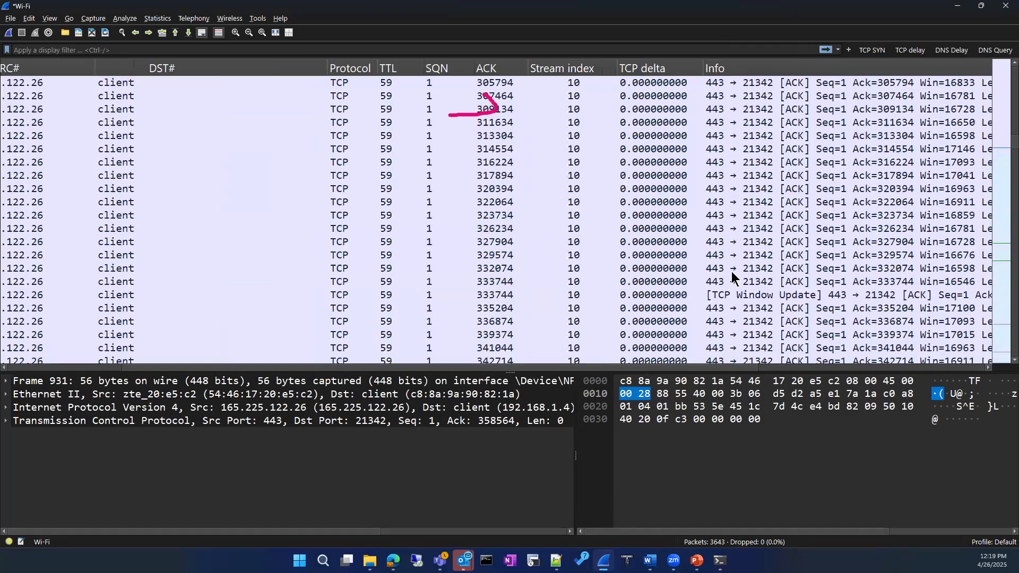
scroll(736, 273, down, 5)
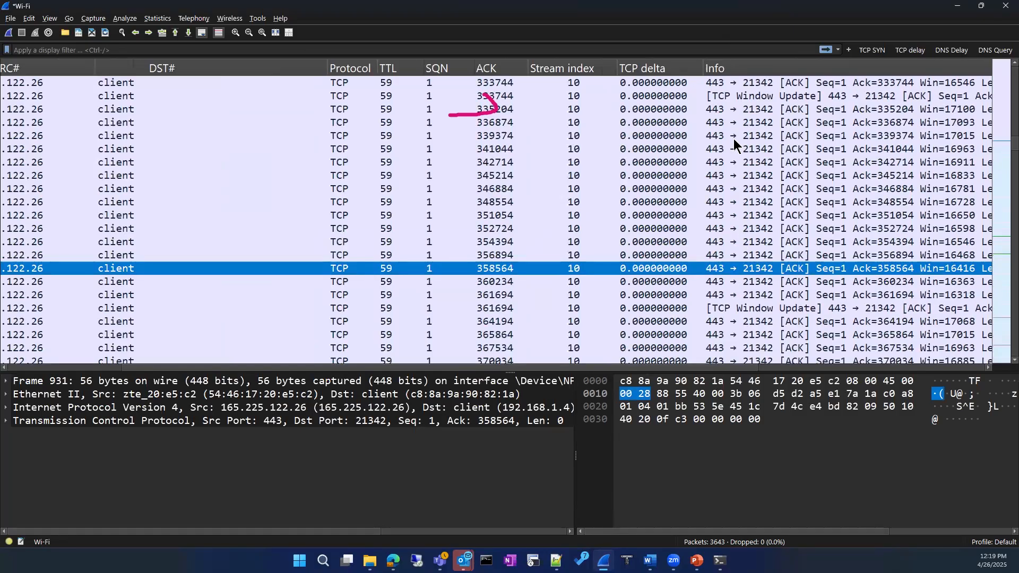
Turn on Resolve transport names in the Name Resolution preferences and apply the change.
click(29, 18)
click(57, 331)
click(356, 137)
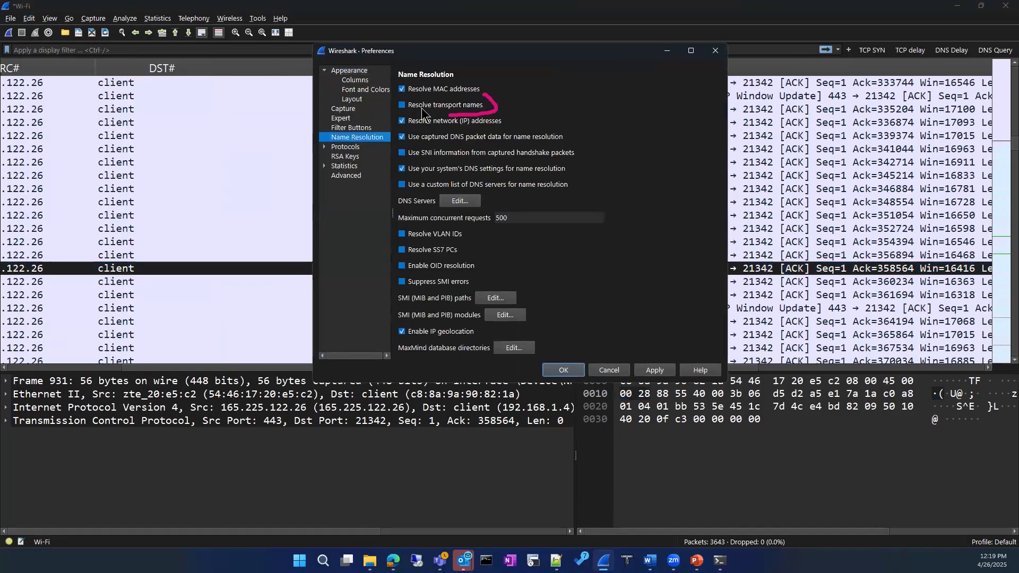
click(637, 371)
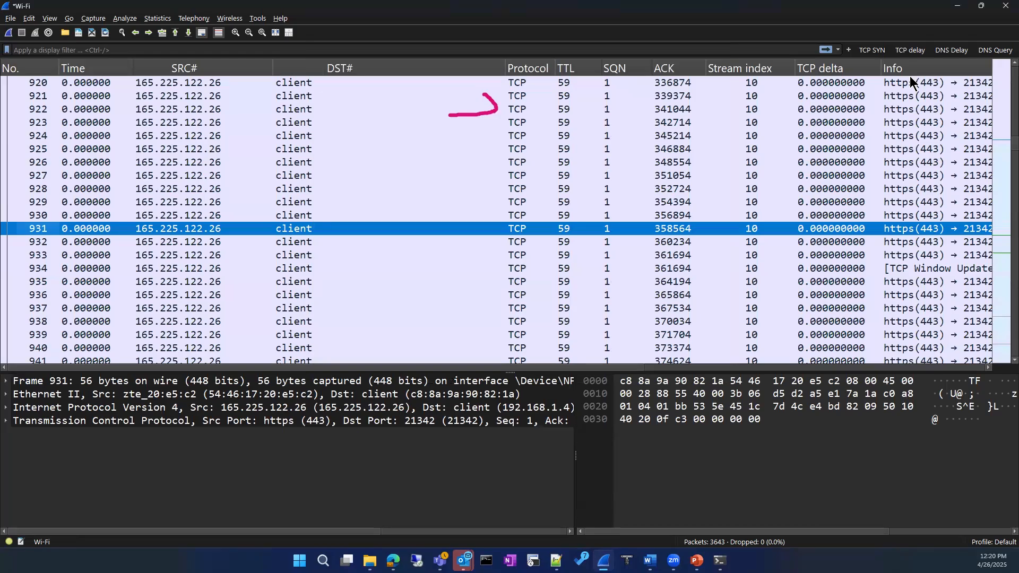
Filter the packet list for dns to read the queried names in the Info column, and clear the filter.
click(904, 85)
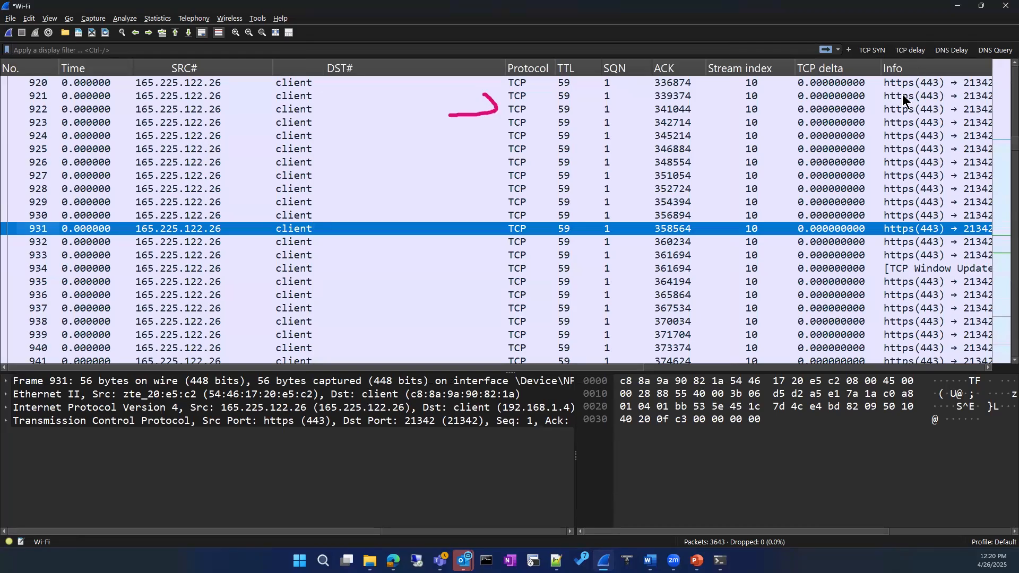
click(904, 229)
scroll(906, 234, down, 20)
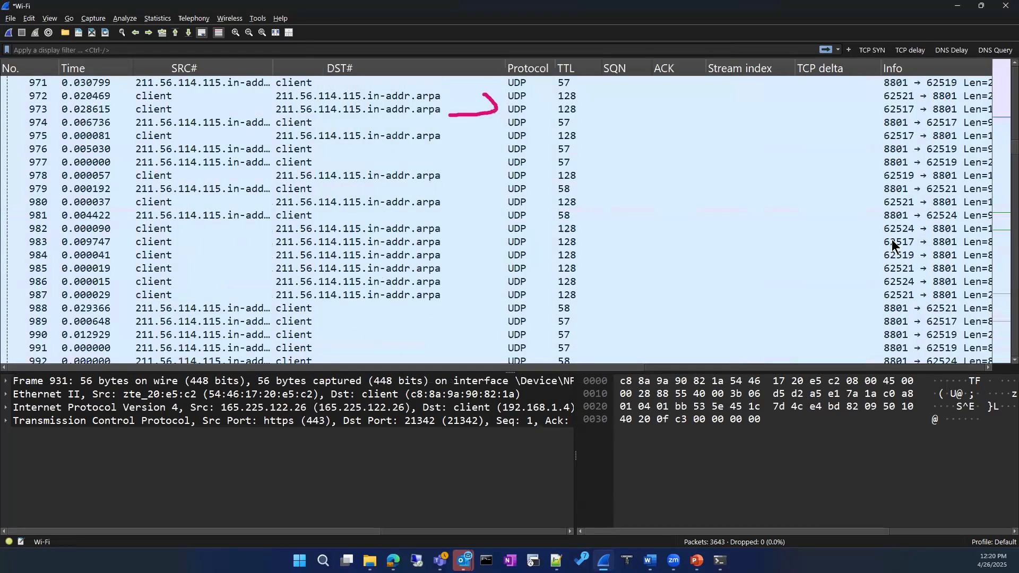
scroll(897, 248, down, 12)
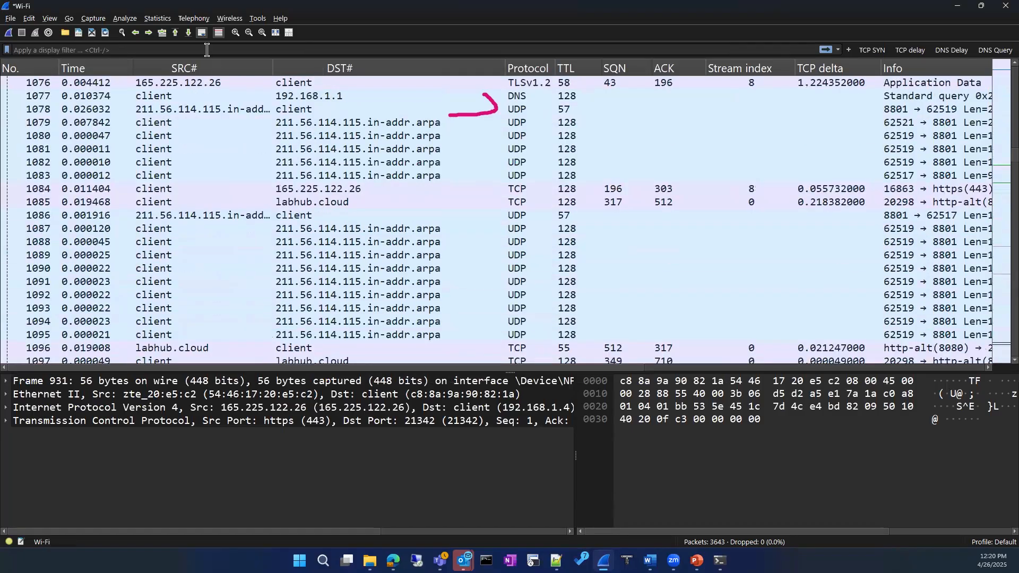
text(dns)
key(Return)
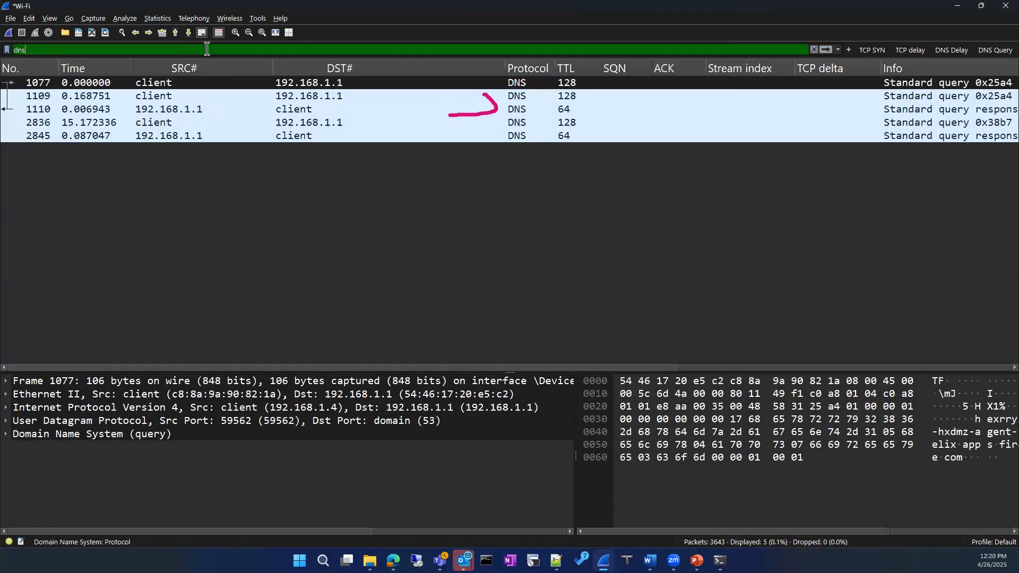
drag(259, 367, 387, 379)
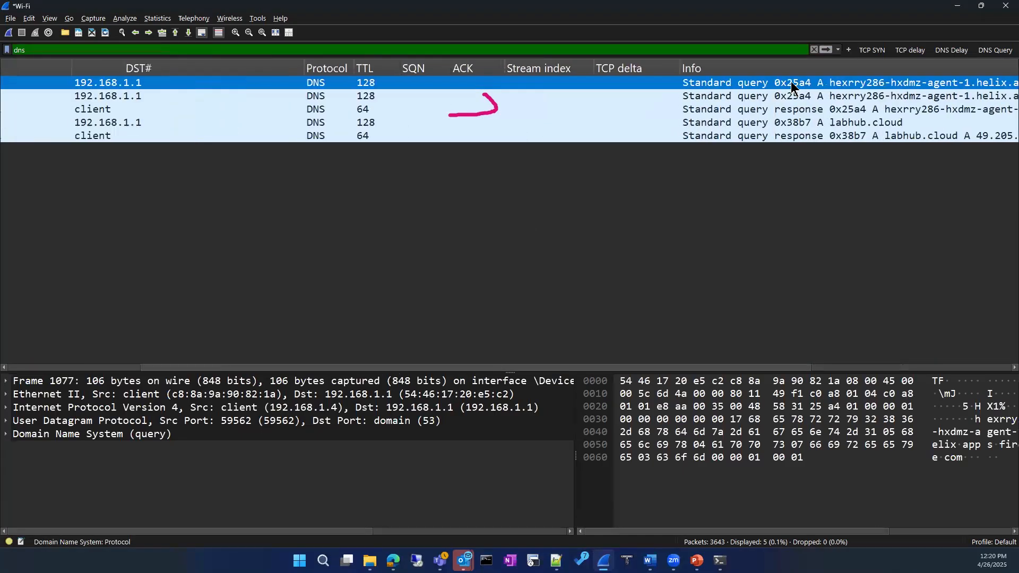
click(814, 49)
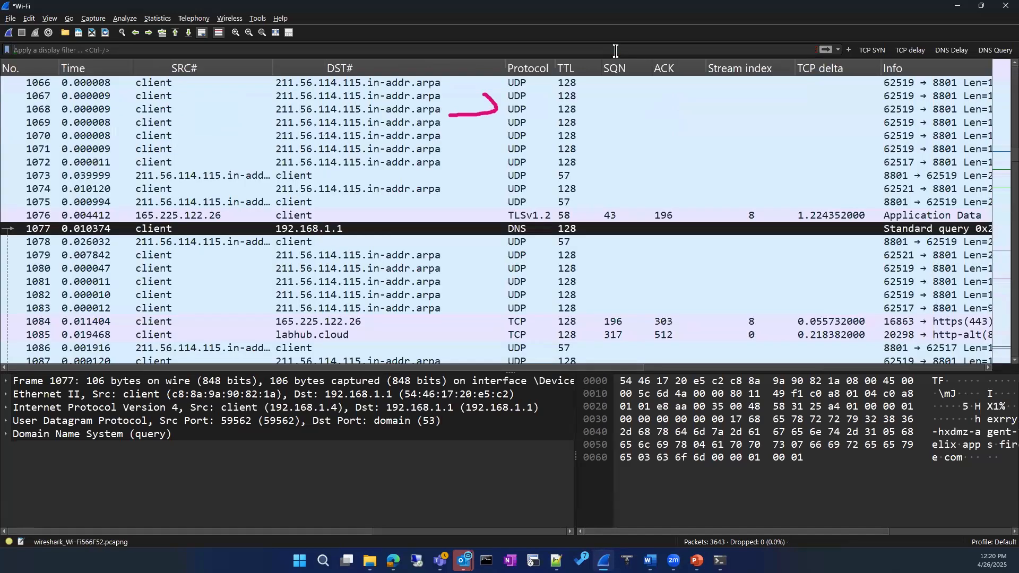
text(http)
key(BackSpace)
key(BackSpace)
key(BackSpace)
key(BackSpace)
Filter the packet list with tcp.port == 443.
text(tcp.po)
key(Down)
key(Return)
key(BackSpace)
key(BackSpace)
key(BackSpace)
key(BackSpace)
key(BackSpace)
key(BackSpace)
key(BackSpace)
key(BackSpace)
key(BackSpace)
key(BackSpace)
key(BackSpace)
key(BackSpace)
key(BackSpace)
key(BackSpace)
key(BackSpace)
key(BackSpace)
key(BackSpace)
key(BackSpace)
key(BackSpace)
key(BackSpace)
text(443)
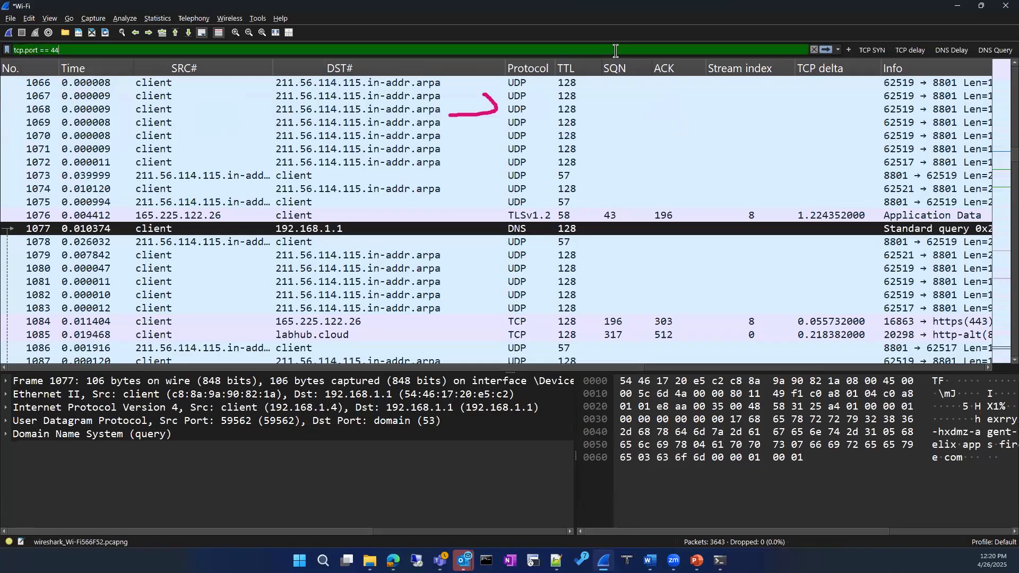
key(Return)
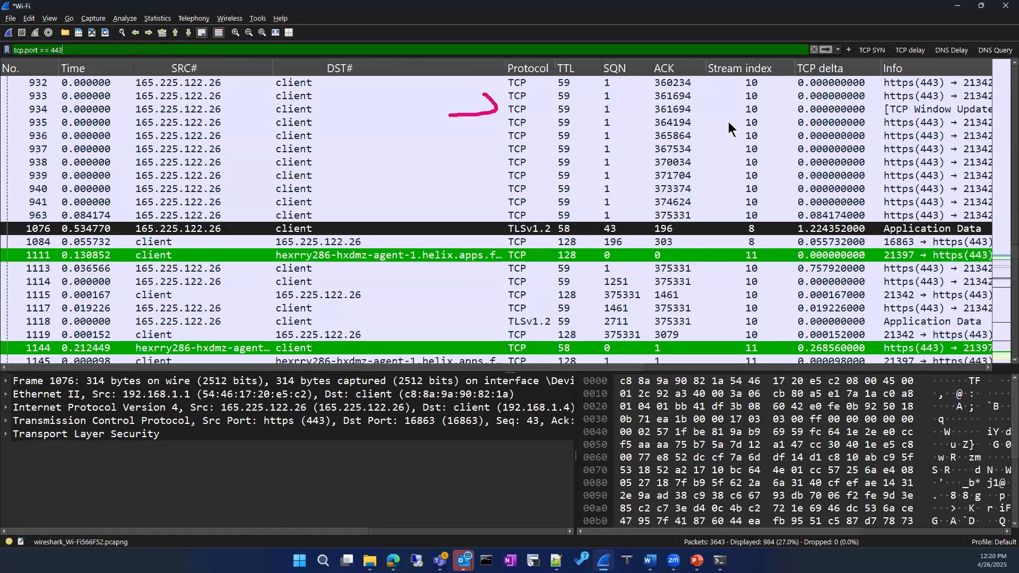
Examine the port names and numbers in the Info column throughout the port 443 packets.
scroll(587, 244, up, 6)
scroll(684, 237, right, 5)
scroll(609, 118, up, 20)
scroll(647, 244, up, 8)
scroll(647, 244, down, 20)
scroll(647, 246, down, 12)
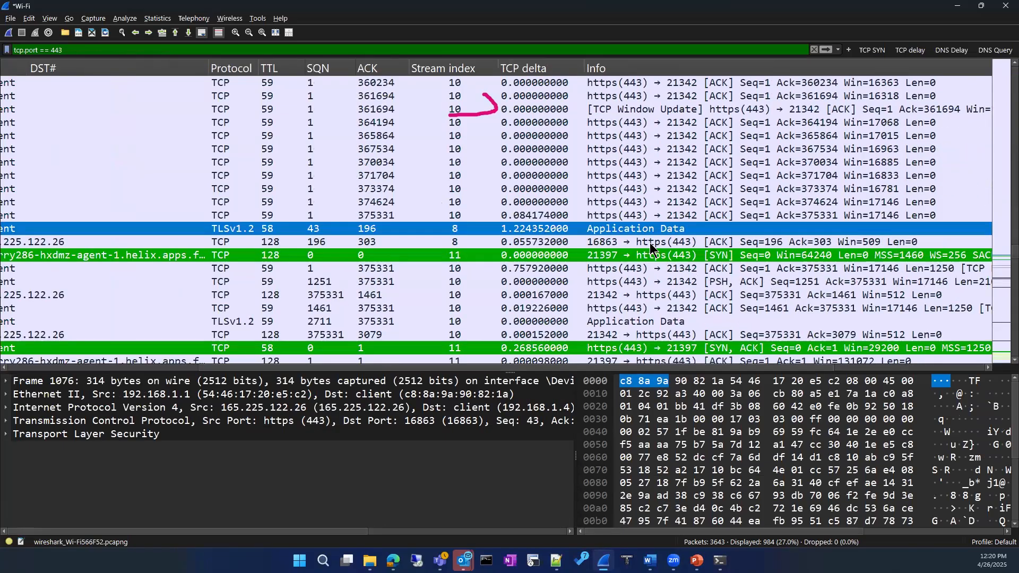
scroll(652, 246, down, 10)
scroll(650, 239, down, 10)
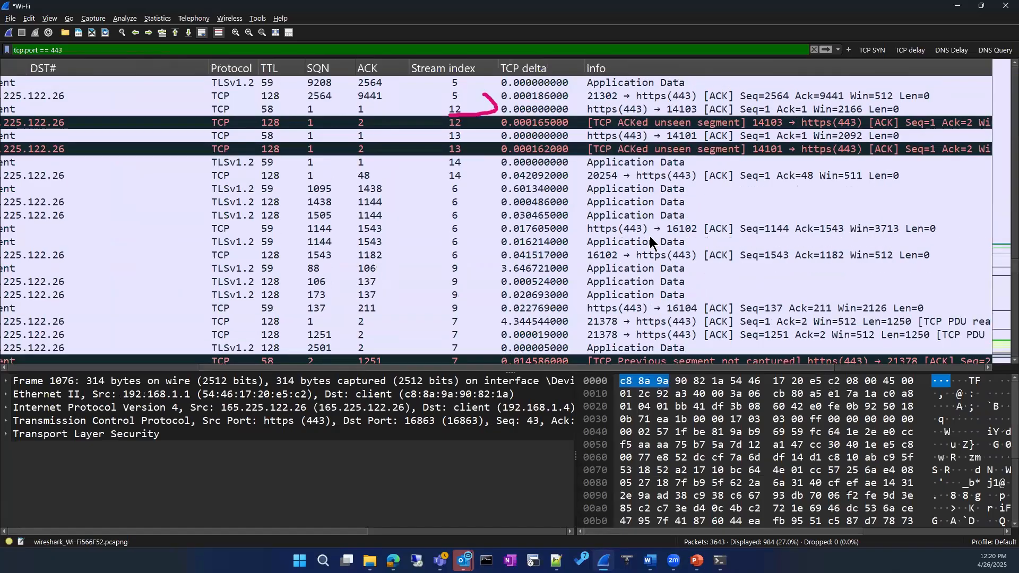
scroll(649, 234, down, 3)
scroll(648, 234, down, 10)
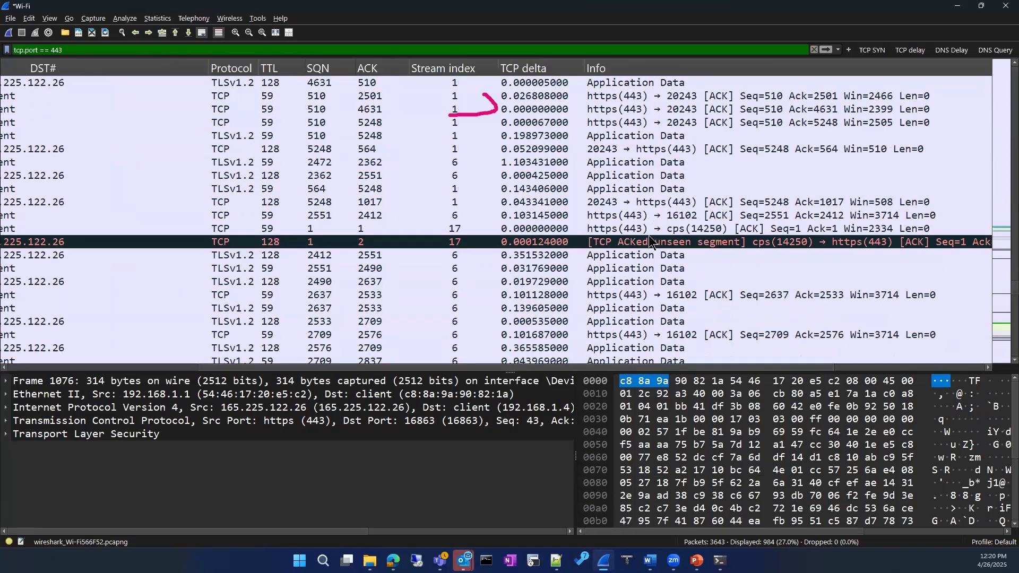
scroll(649, 234, down, 5)
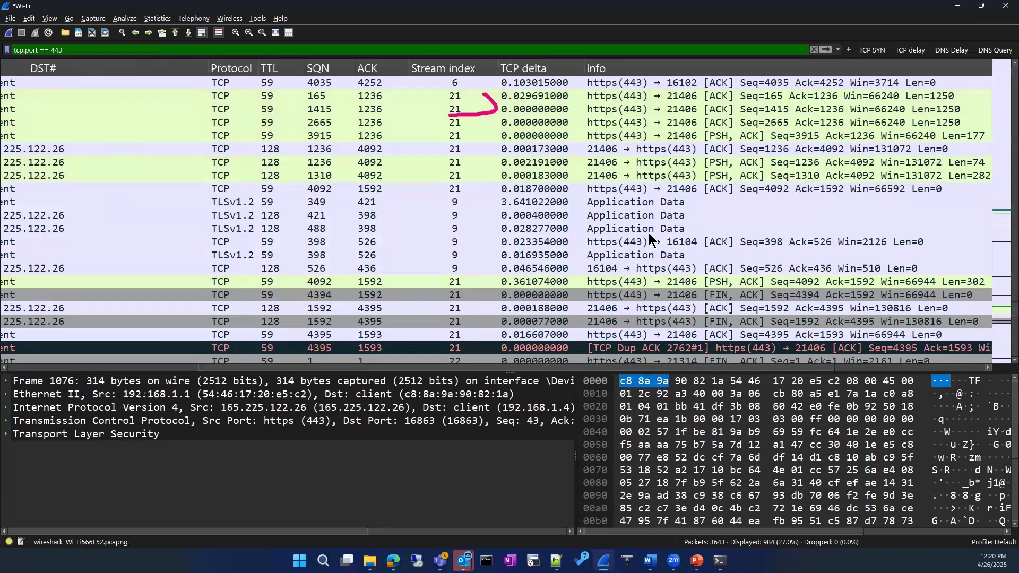
scroll(649, 234, down, 10)
scroll(648, 233, down, 10)
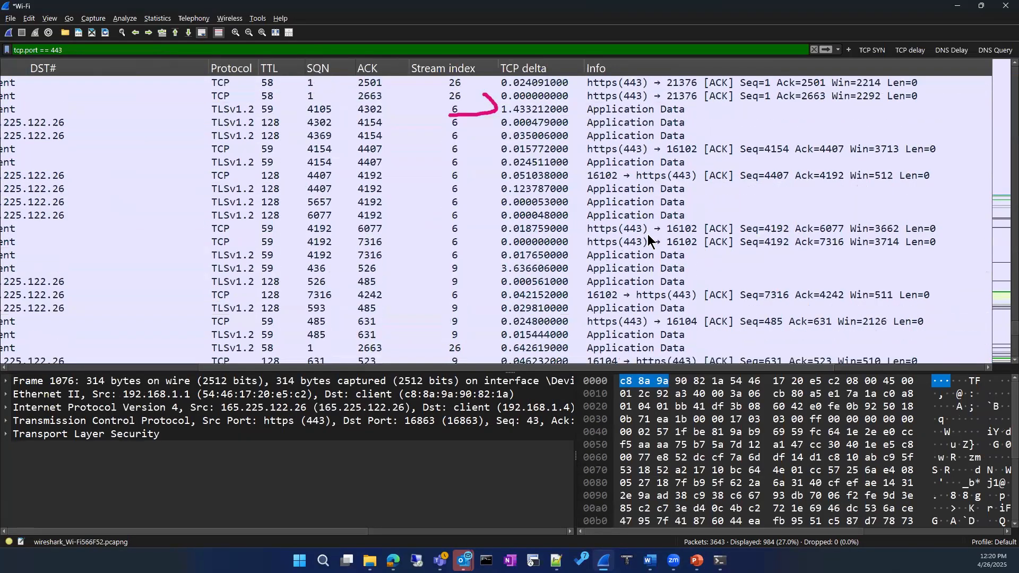
scroll(648, 234, down, 5)
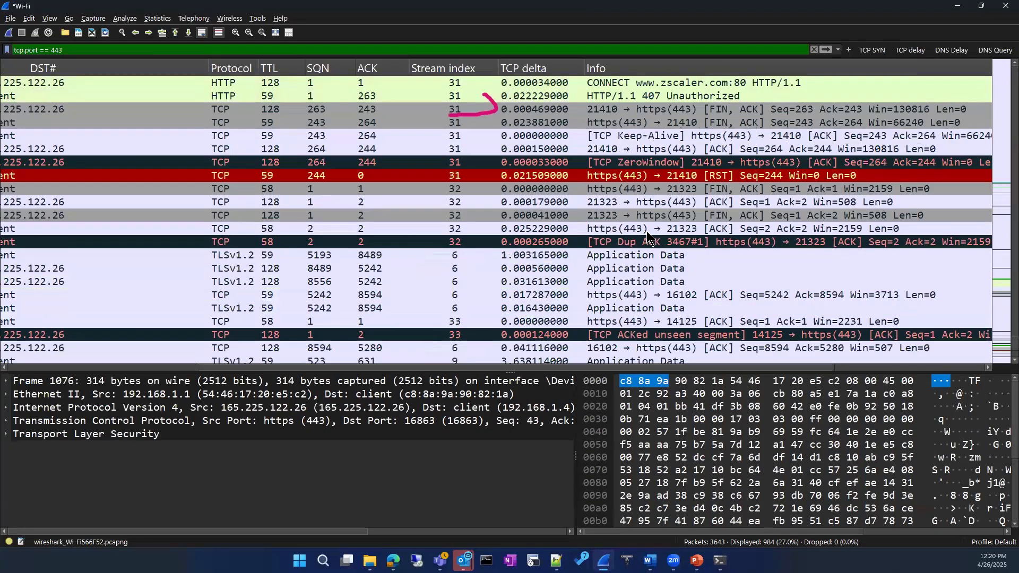
scroll(647, 234, down, 6)
scroll(643, 233, down, 1)
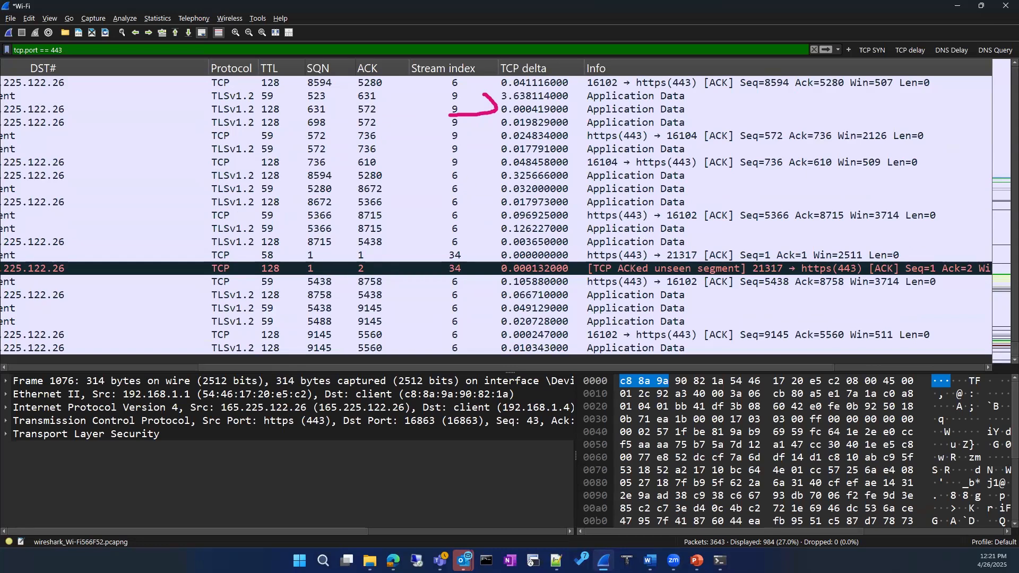
Close the Wi-Fi capture and switch to the gmail.pcapng.cap capture window.
click(1005, 6)
click(549, 292)
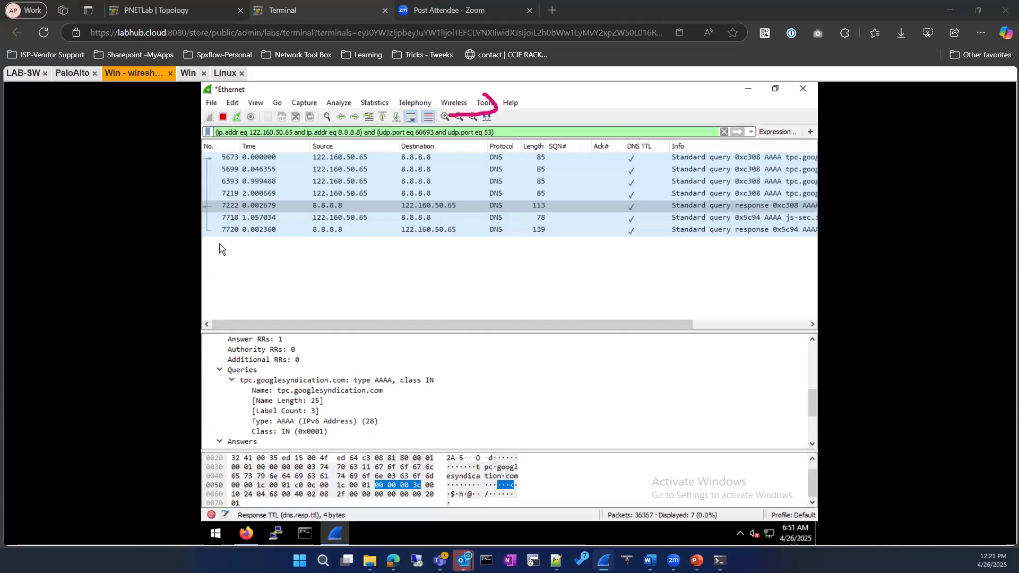
key(alt+Tab)
click(714, 11)
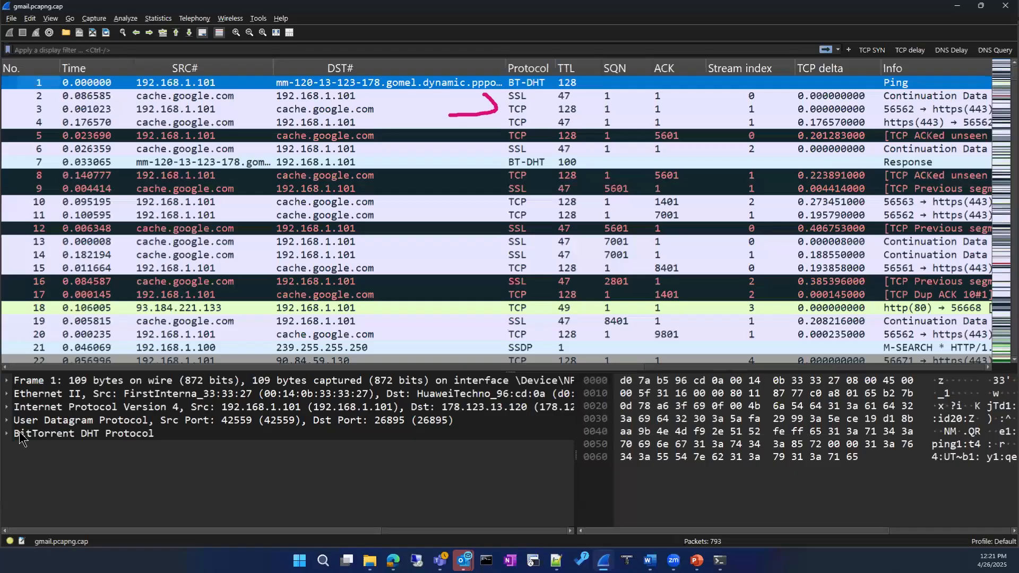
Inspect the User Datagram Protocol details of packet 1, and view packet 10 sent to cache.google.com.
click(7, 420)
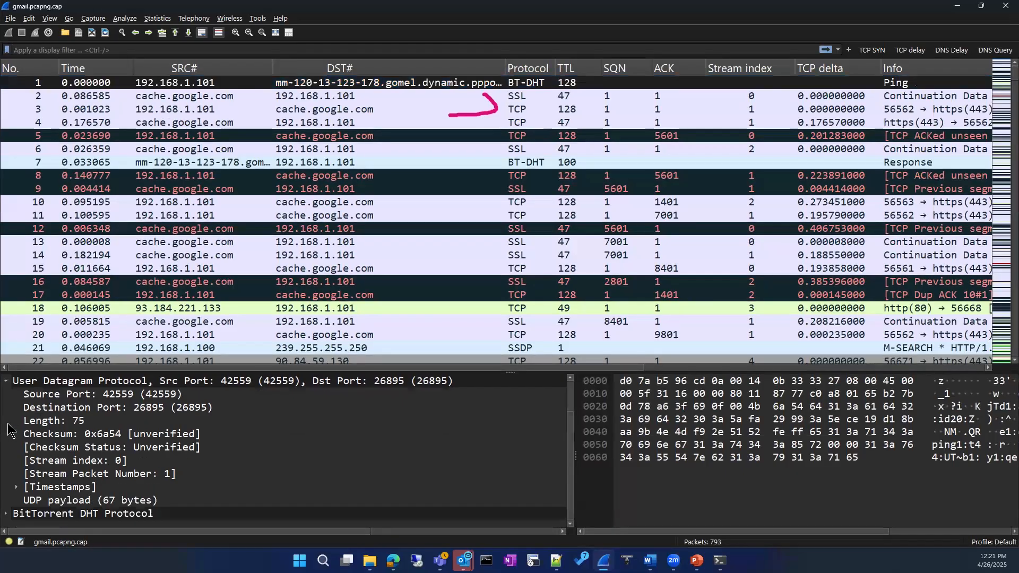
scroll(9, 432, up, 1)
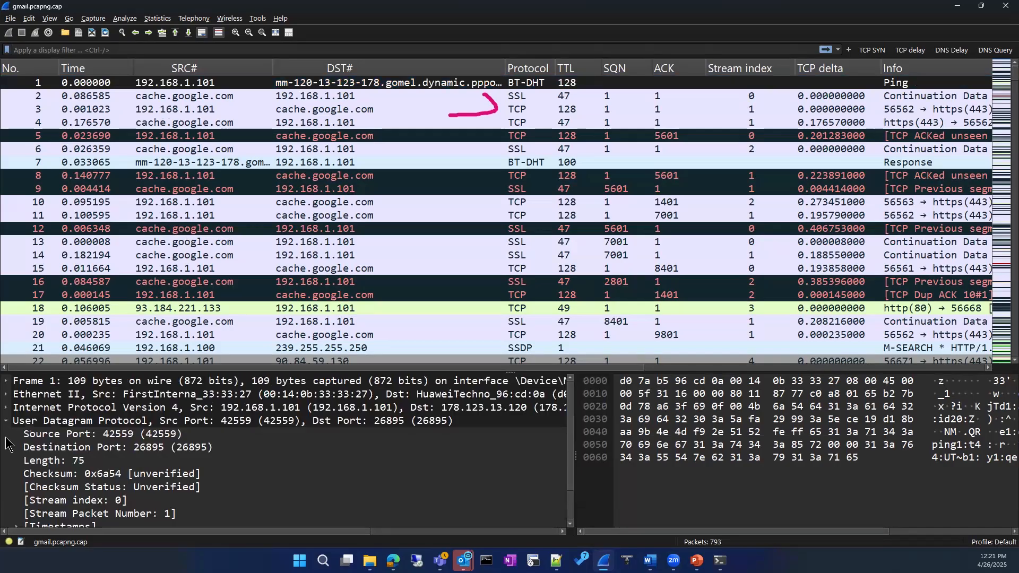
click(221, 204)
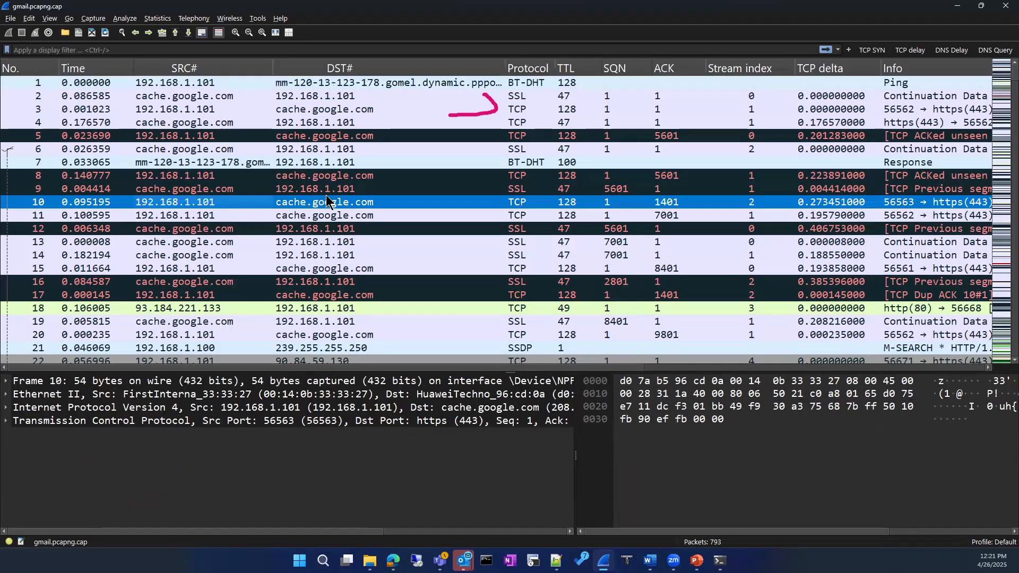
scroll(326, 201, down, 5)
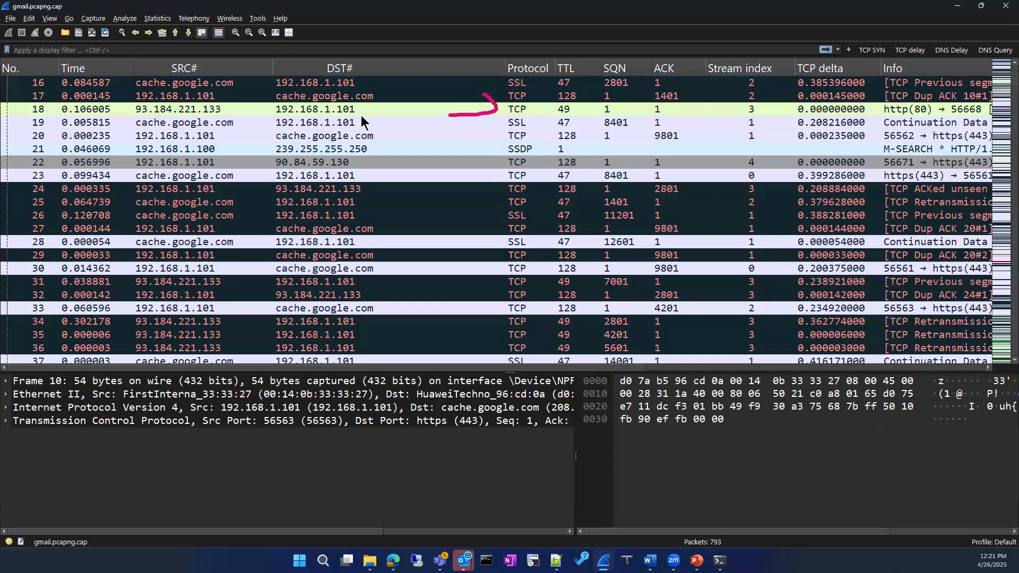
Filter the gmail capture for dns and inspect the details of query packet 129.
click(282, 49)
text(dns)
key(Return)
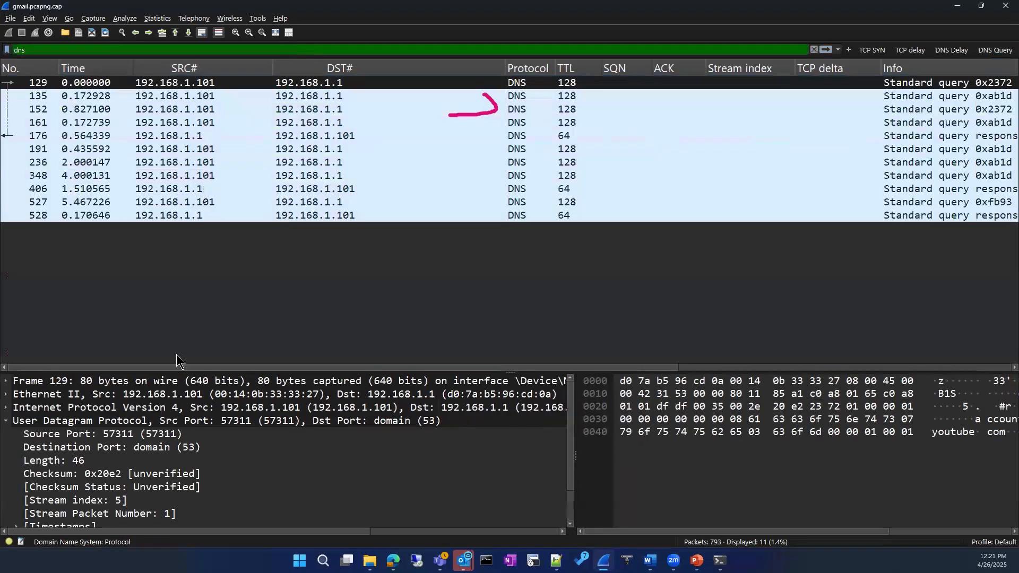
scroll(87, 501, down, 1)
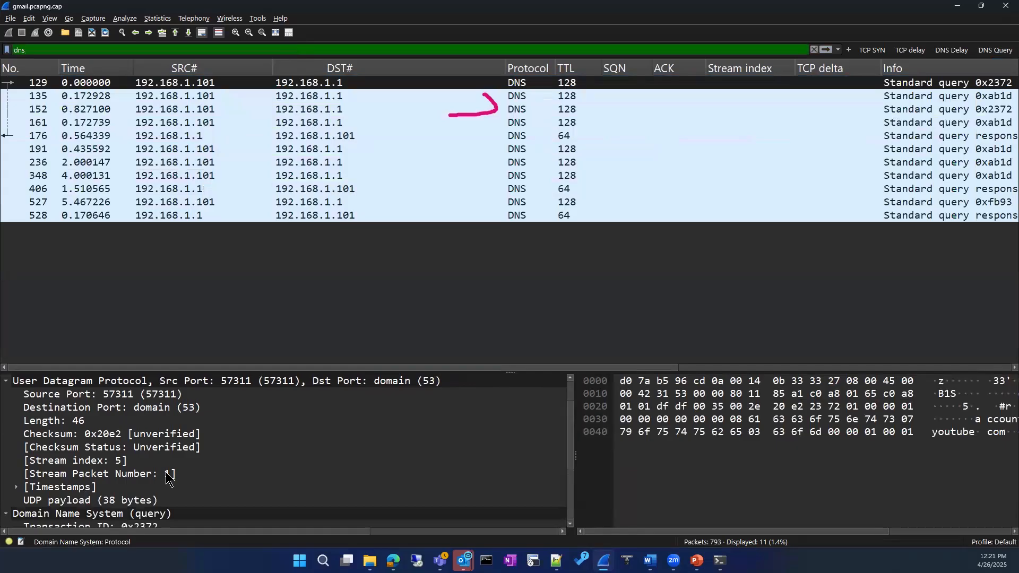
scroll(168, 476, down, 3)
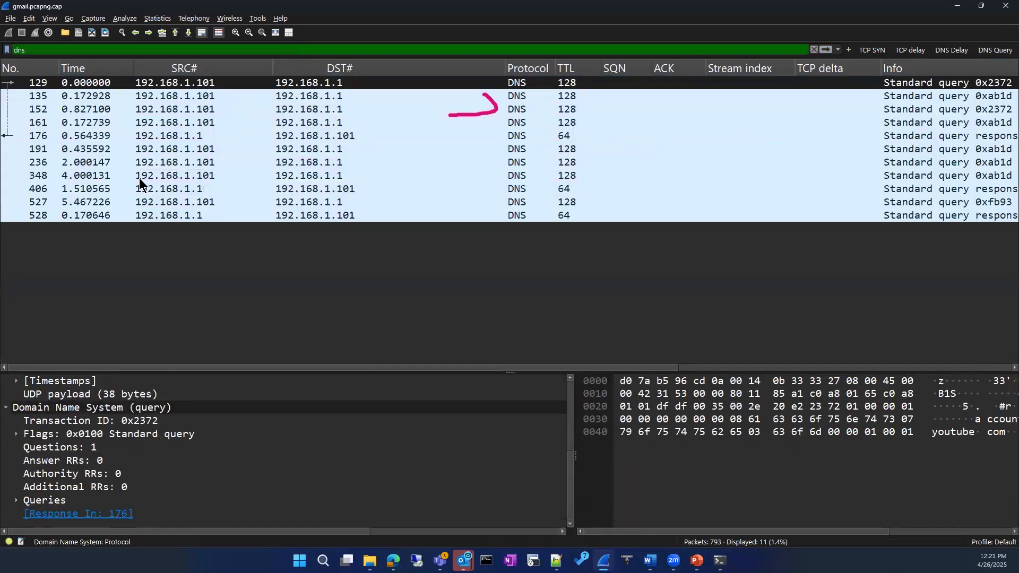
Inspect the Domain Name System section of response packet 176, expanding its authoritative nameservers.
click(86, 136)
scroll(153, 474, down, 2)
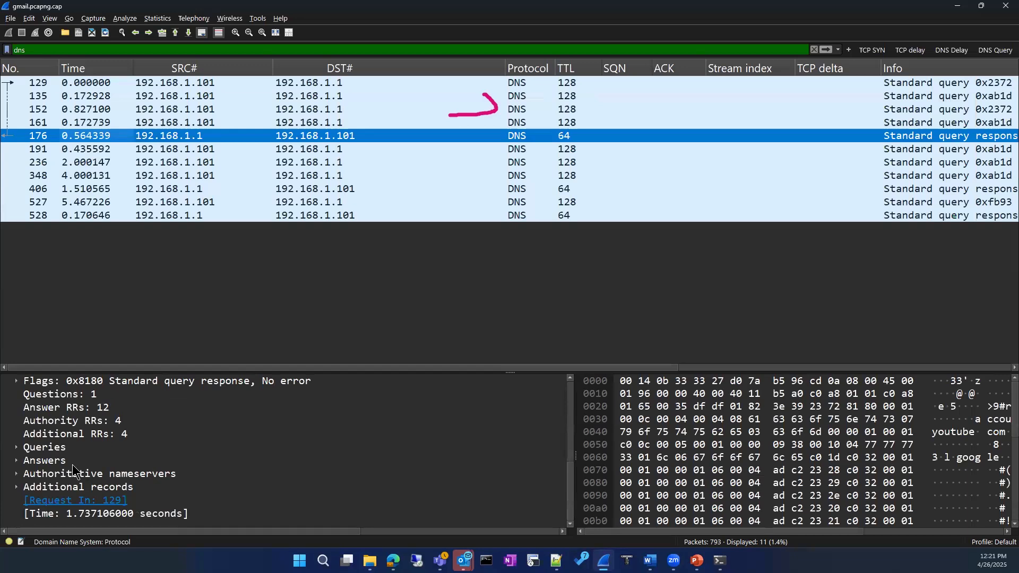
click(17, 474)
scroll(172, 460, up, 4)
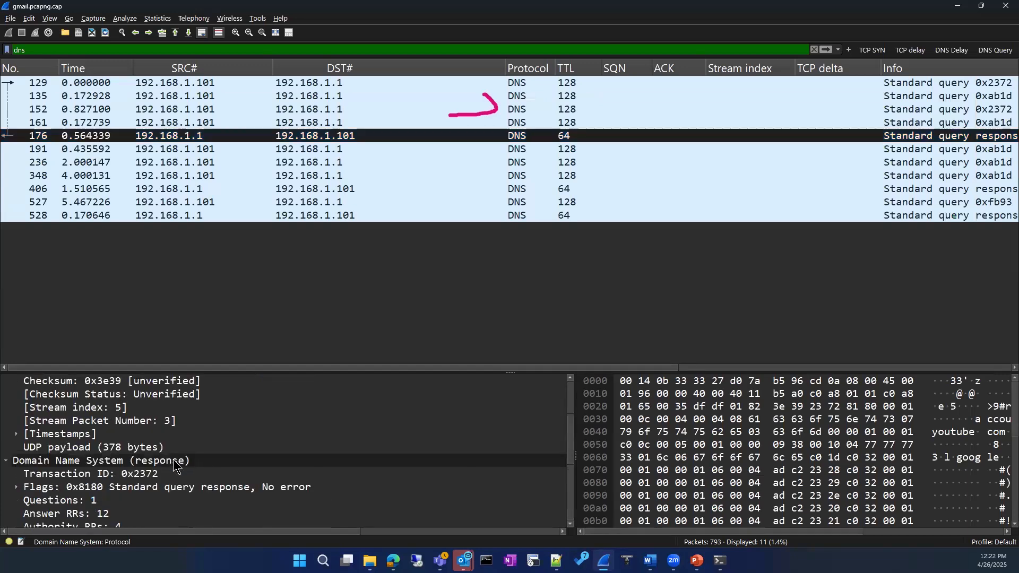
scroll(175, 463, down, 1)
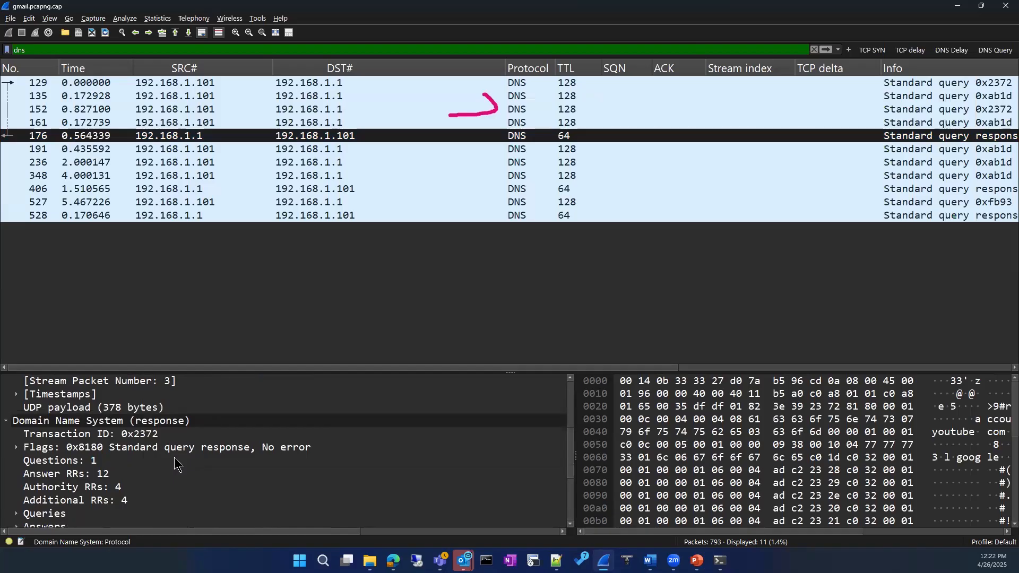
scroll(321, 421, down, 3)
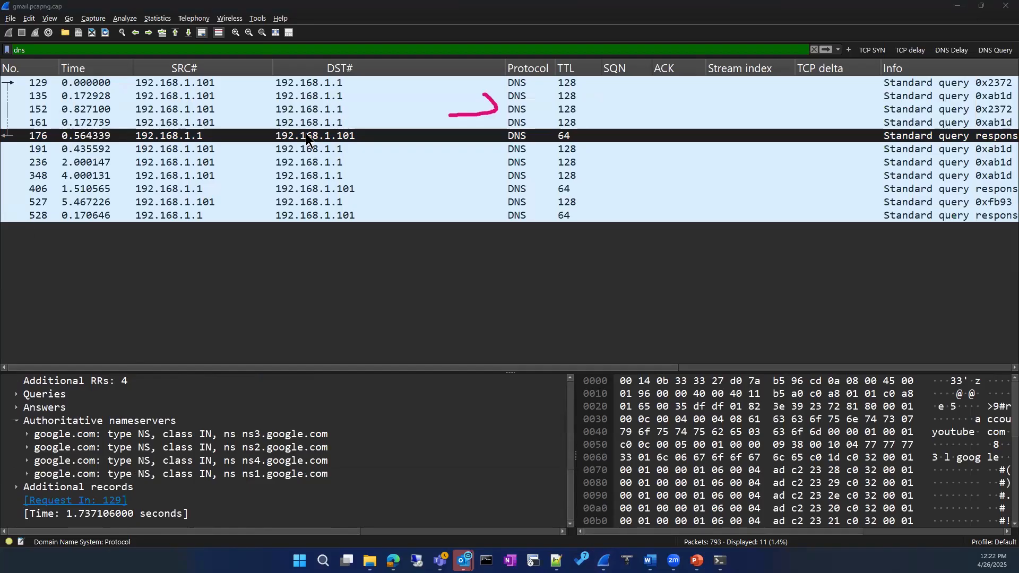
Select query packet 129 and read the queried domain names in the Info column of the DNS packets.
click(225, 84)
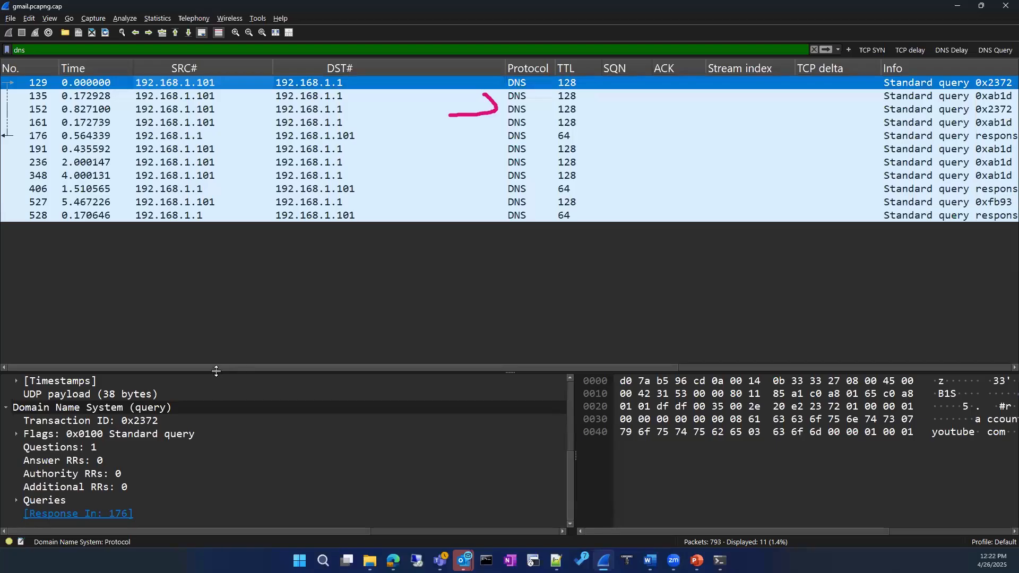
drag(272, 371, 463, 369)
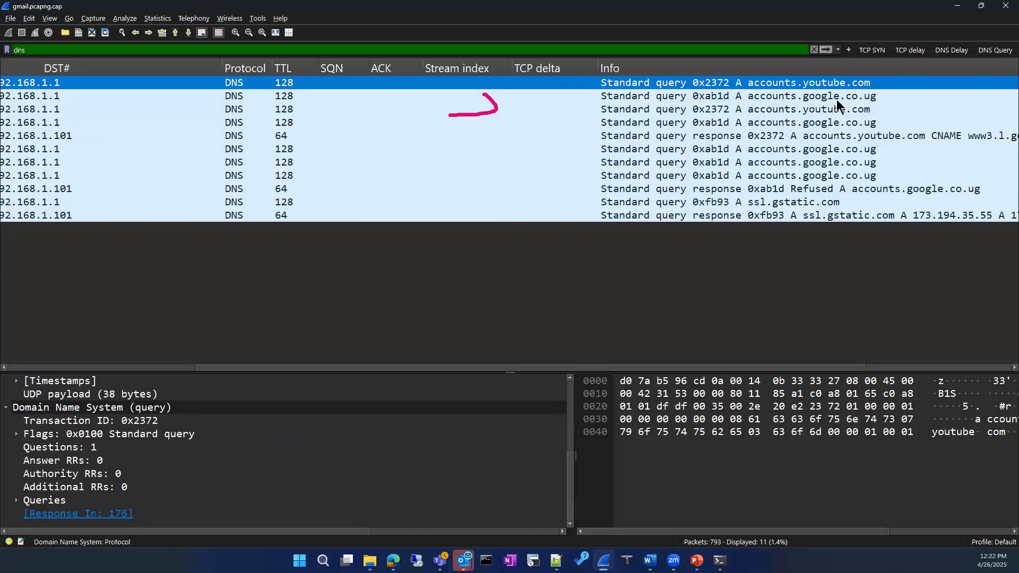
drag(498, 371, 119, 351)
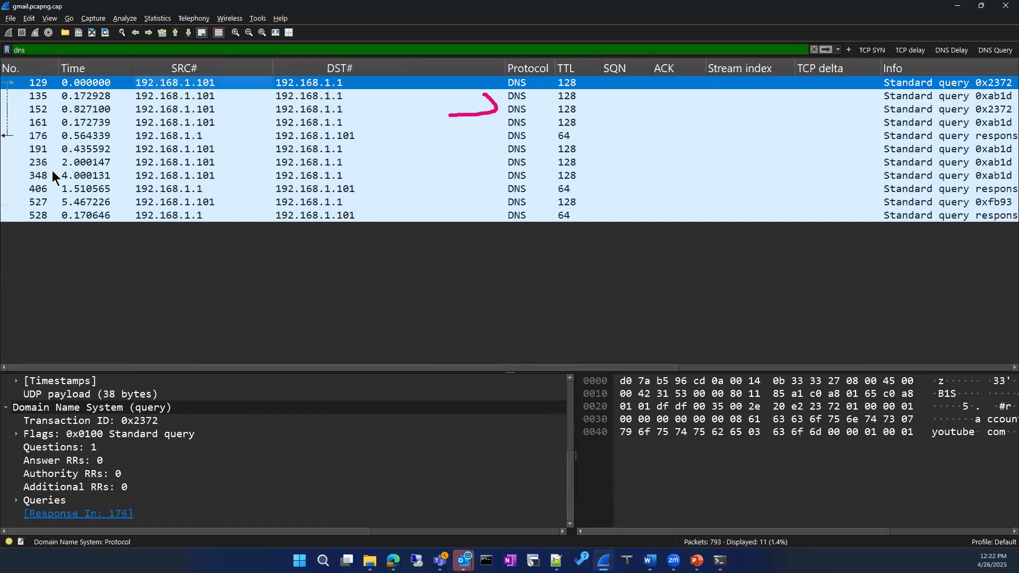
Inspect the answers in response packet 176 and select the www3.l.google.com record with address 173.194.35.40.
click(45, 135)
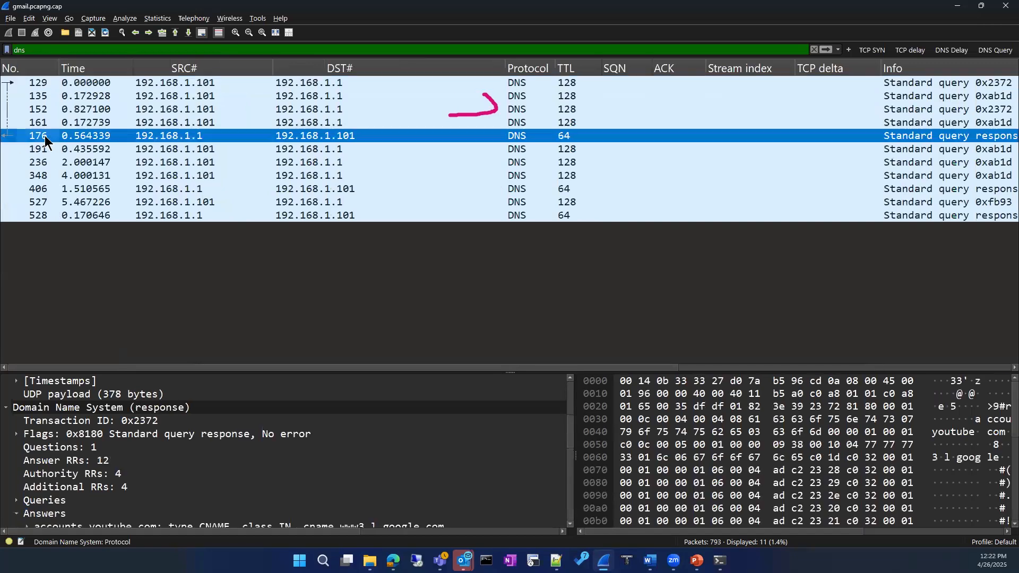
scroll(317, 422, down, 2)
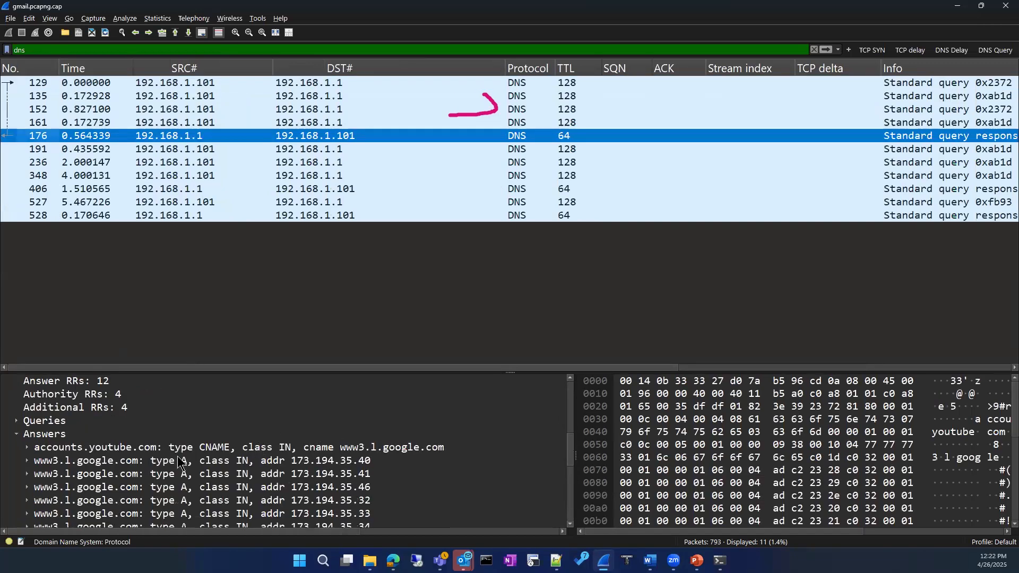
scroll(65, 427, down, 1)
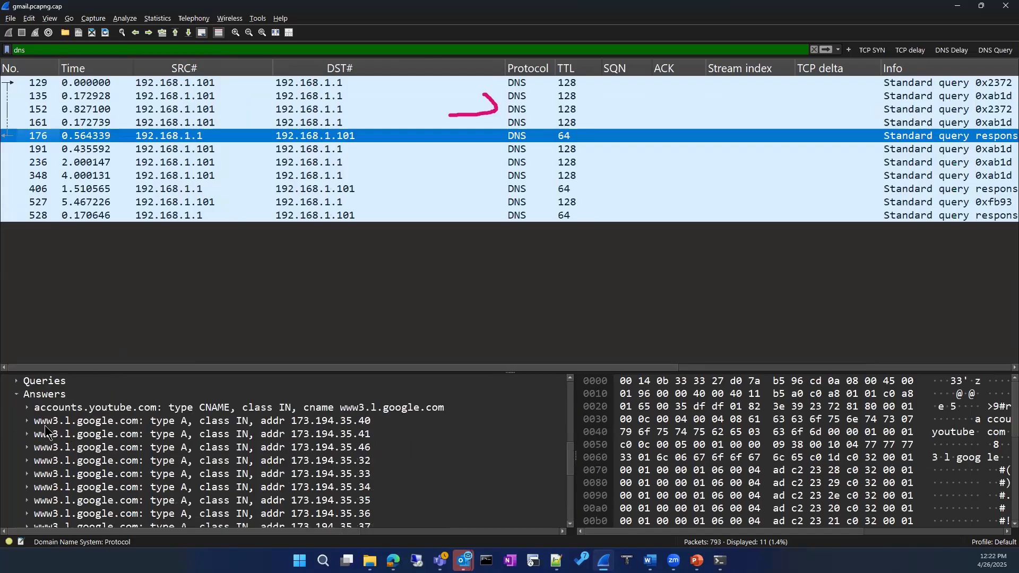
click(332, 421)
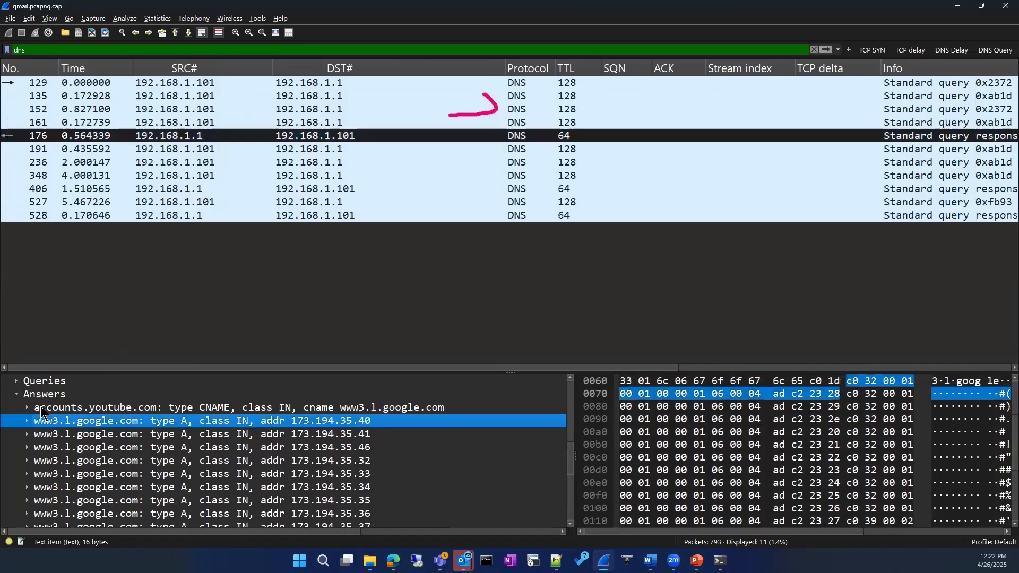
Expand the accounts.youtube.com CNAME answer in response packet 176 and select its Name field.
click(24, 409)
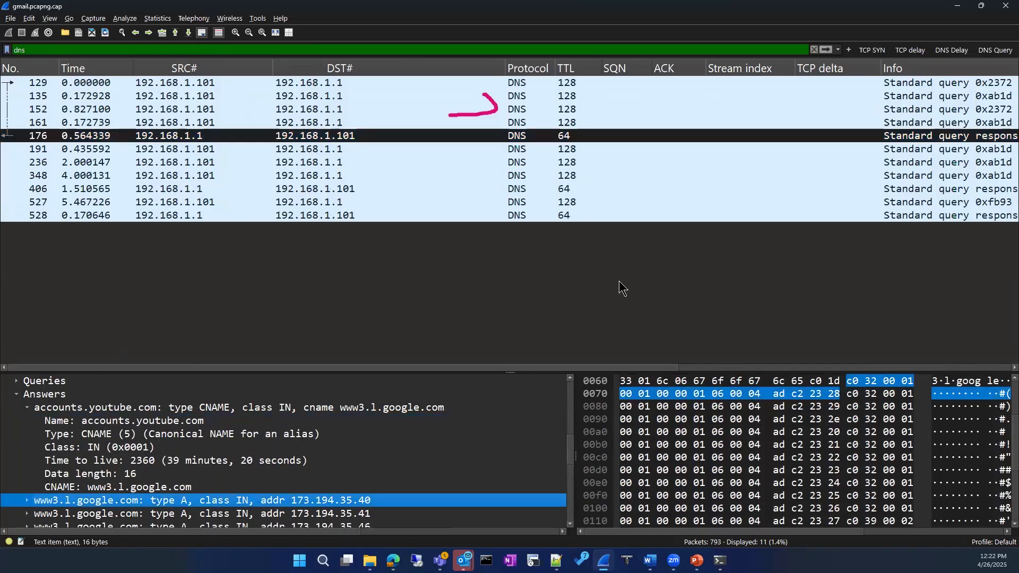
drag(411, 368, 369, 378)
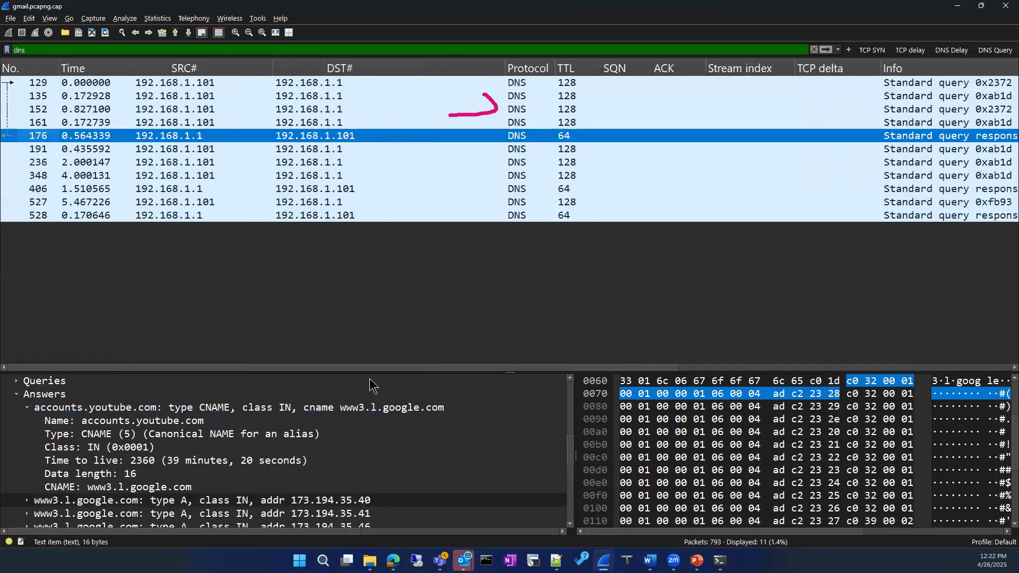
click(92, 422)
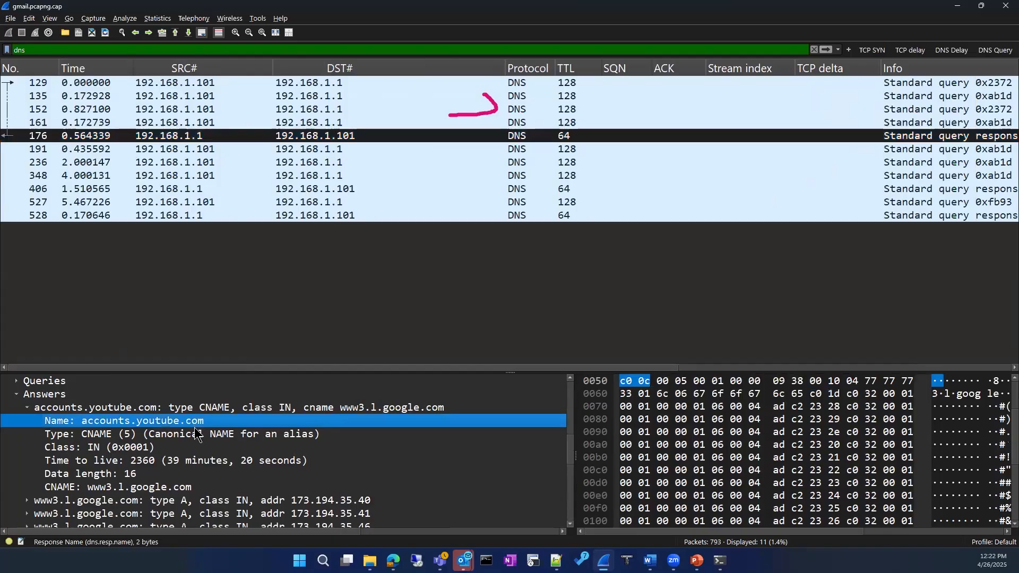
Examine the www3.l.google.com address answers, authoritative nameservers and additional records of response packet 176, selecting the 173.194.35.40 record.
scroll(150, 480, down, 1)
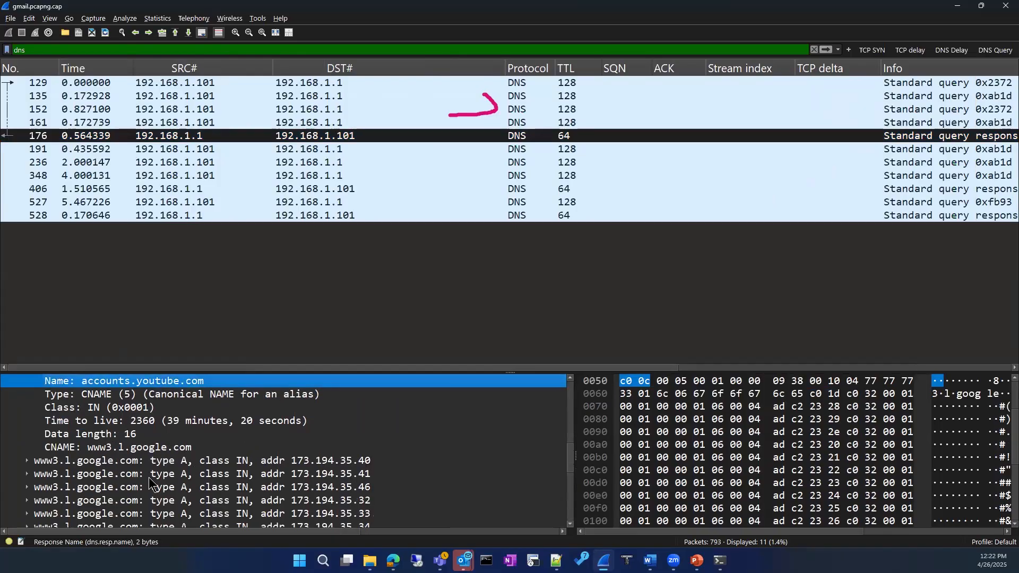
click(120, 461)
scroll(240, 503, down, 2)
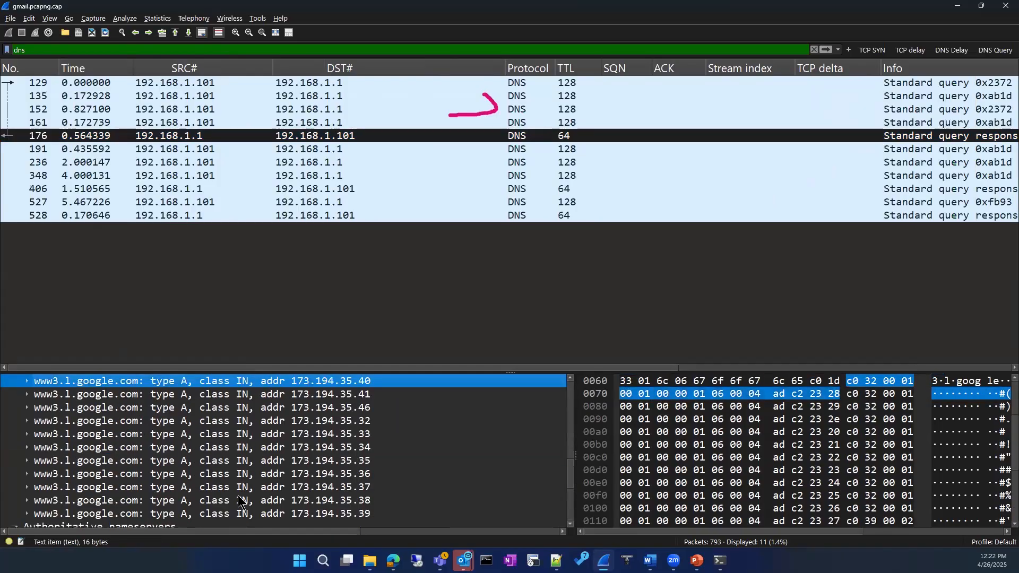
scroll(241, 503, down, 2)
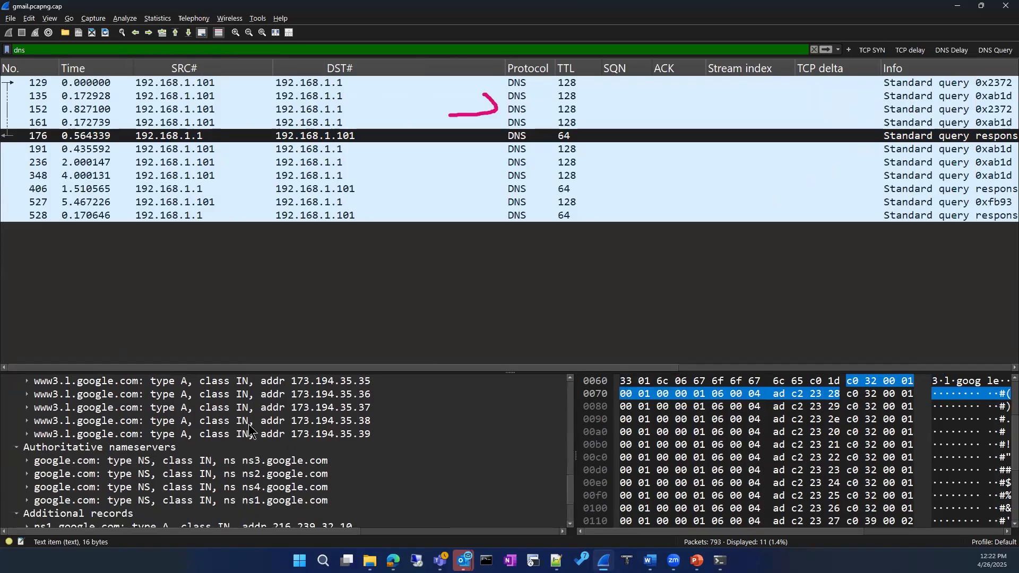
scroll(253, 425, down, 1)
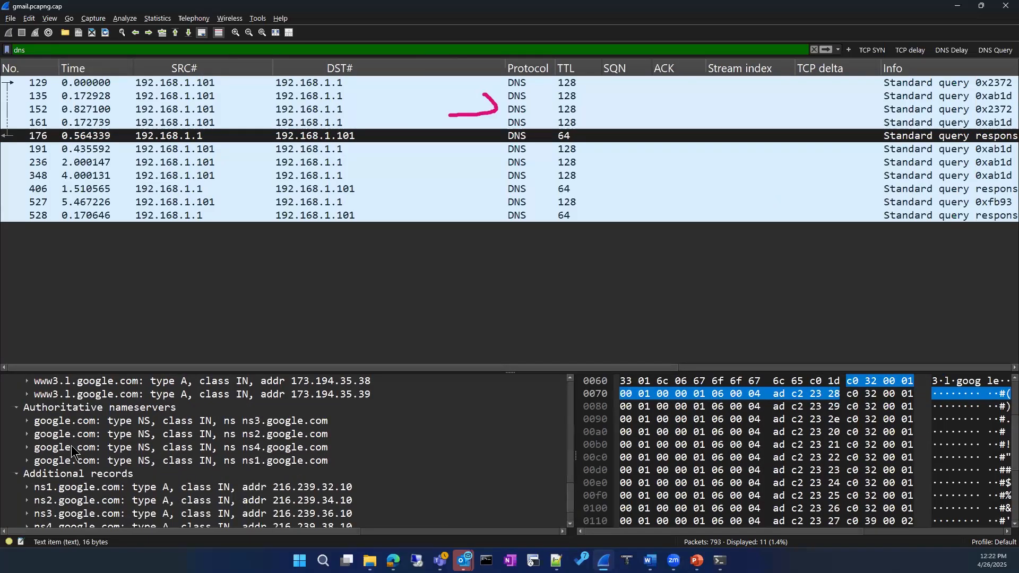
scroll(134, 443, up, 8)
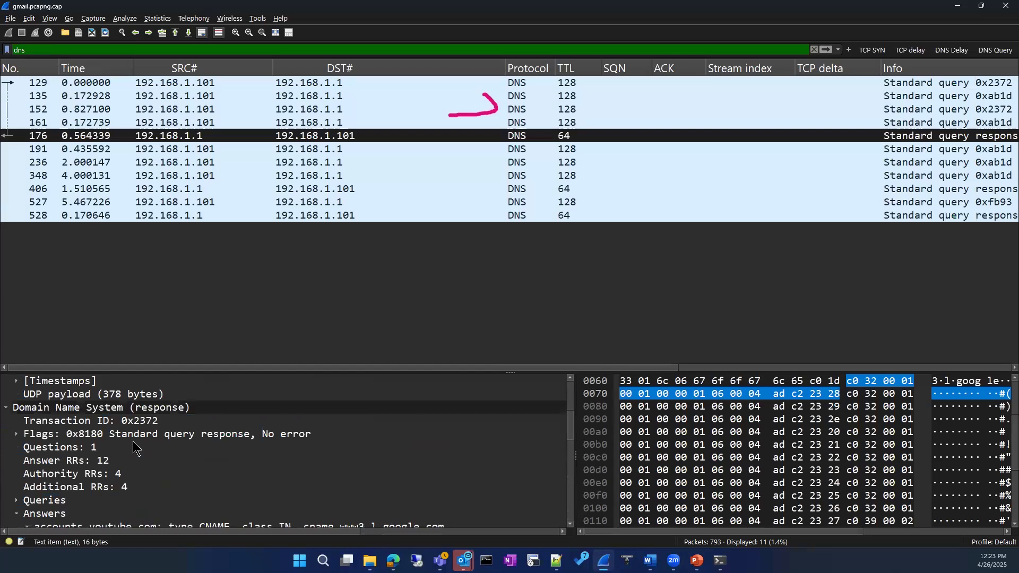
scroll(135, 444, down, 2)
scroll(135, 443, down, 6)
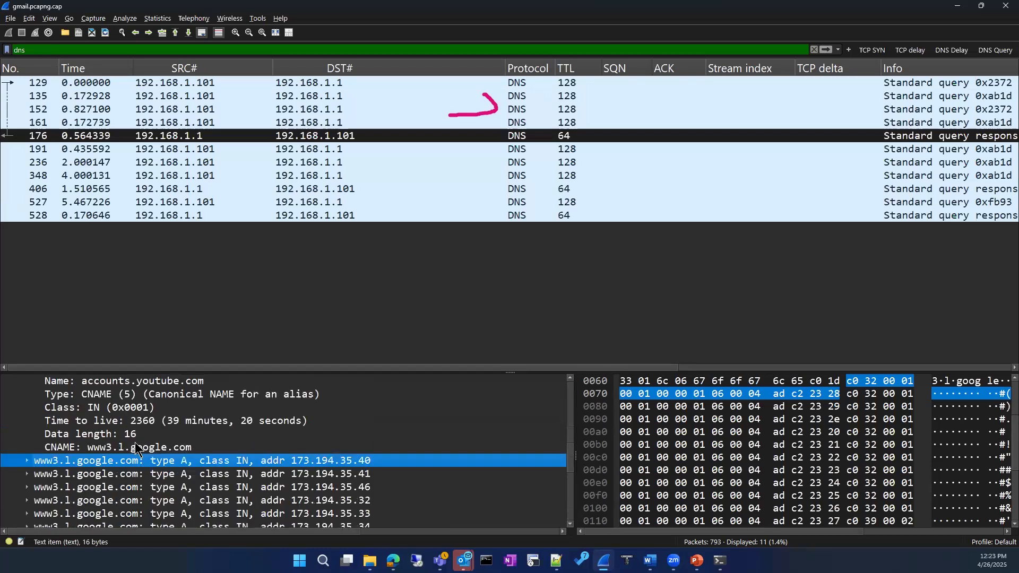
scroll(135, 441, down, 1)
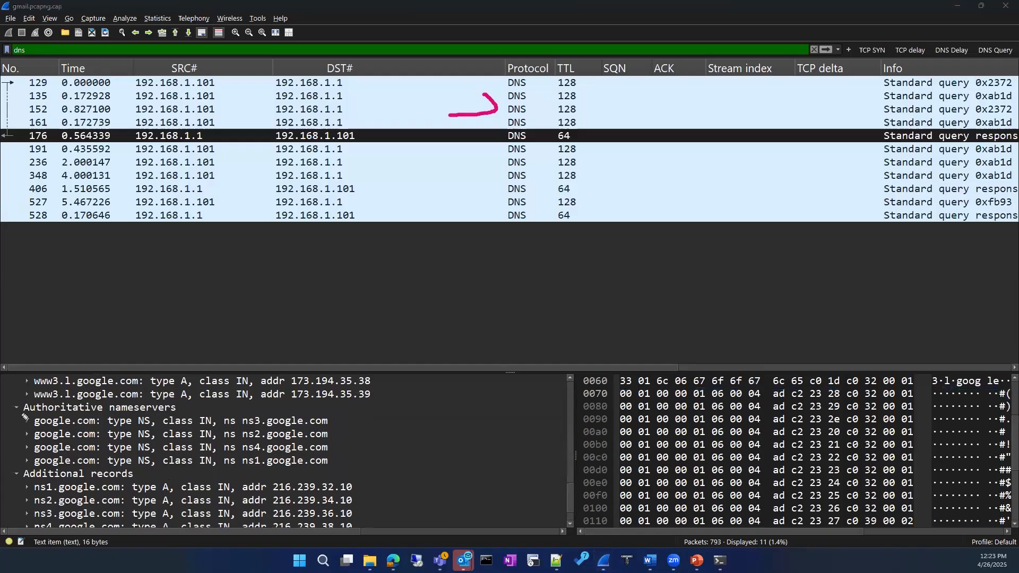
Underline the Authoritative nameservers heading in pink and sketch two adjoining boxes above it, labelling the second one NS.
mouse_move(25, 418)
mouse_down()
mouse_move(178, 423)
mouse_move(183, 409)
mouse_up()
drag(413, 229, 402, 329)
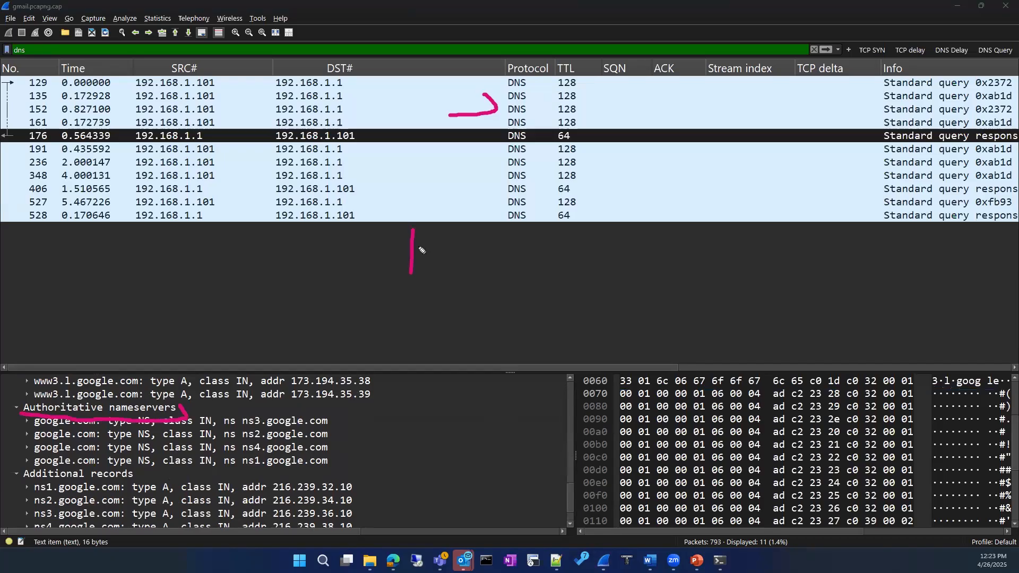
drag(502, 235, 403, 344)
mouse_move(507, 266)
mouse_down()
mouse_move(564, 268)
mouse_move(593, 244)
mouse_move(610, 256)
mouse_move(594, 267)
mouse_up()
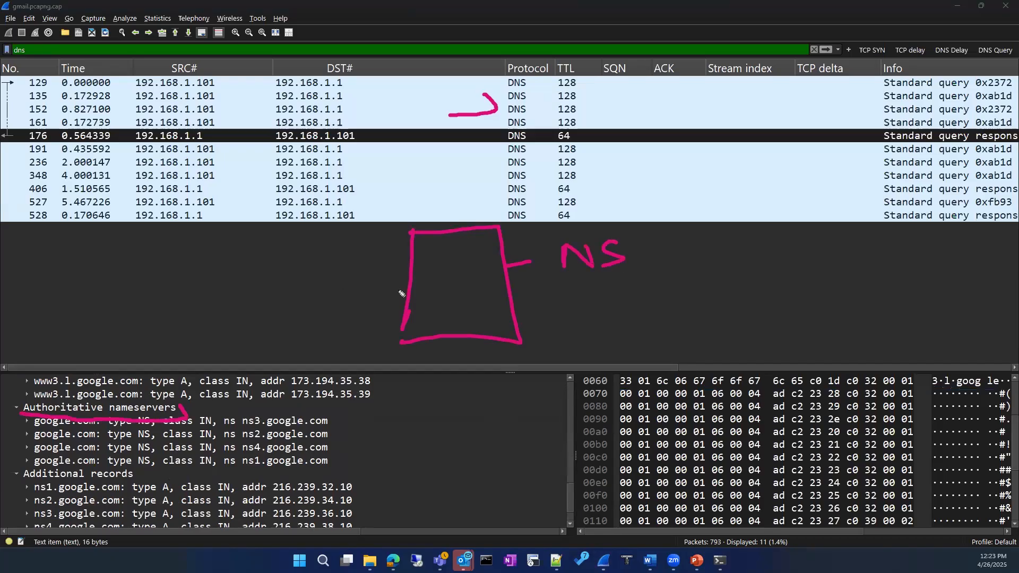
mouse_move(411, 235)
mouse_down()
mouse_move(311, 327)
mouse_move(403, 344)
mouse_up()
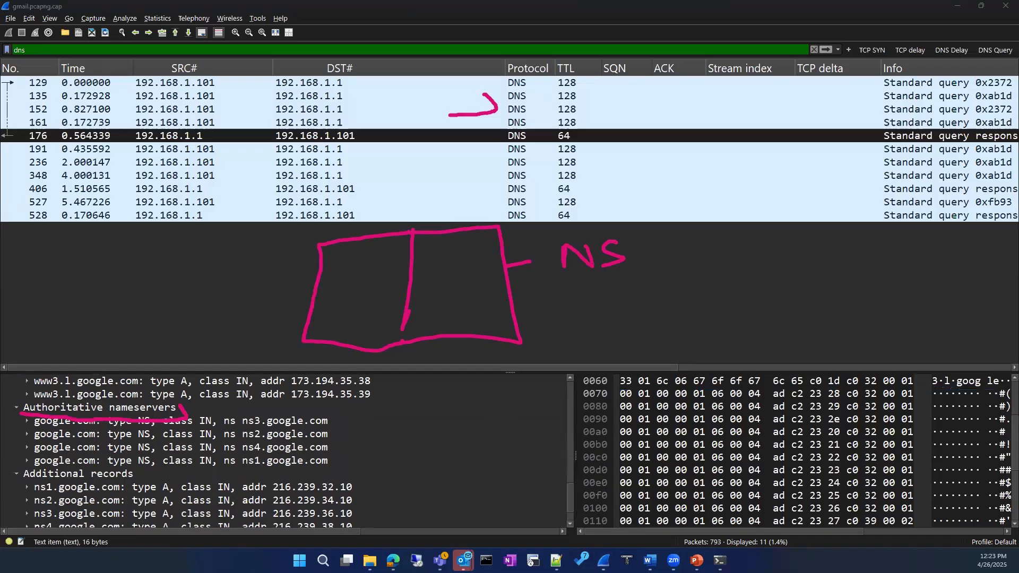
Bracket the www3.l.google.com addresses in pink, draw an arrow from them into the first box, and circle the answer records.
scroll(169, 435, up, 3)
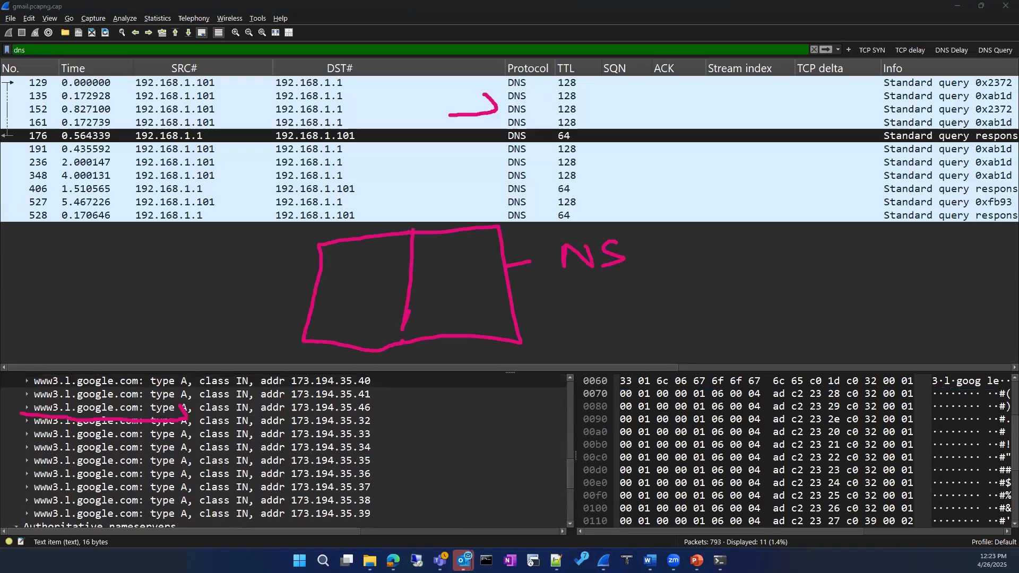
mouse_move(366, 371)
mouse_down()
mouse_move(416, 470)
mouse_move(335, 509)
mouse_up()
drag(369, 308, 355, 366)
mouse_move(376, 286)
mouse_down()
mouse_move(377, 323)
mouse_move(373, 297)
mouse_up()
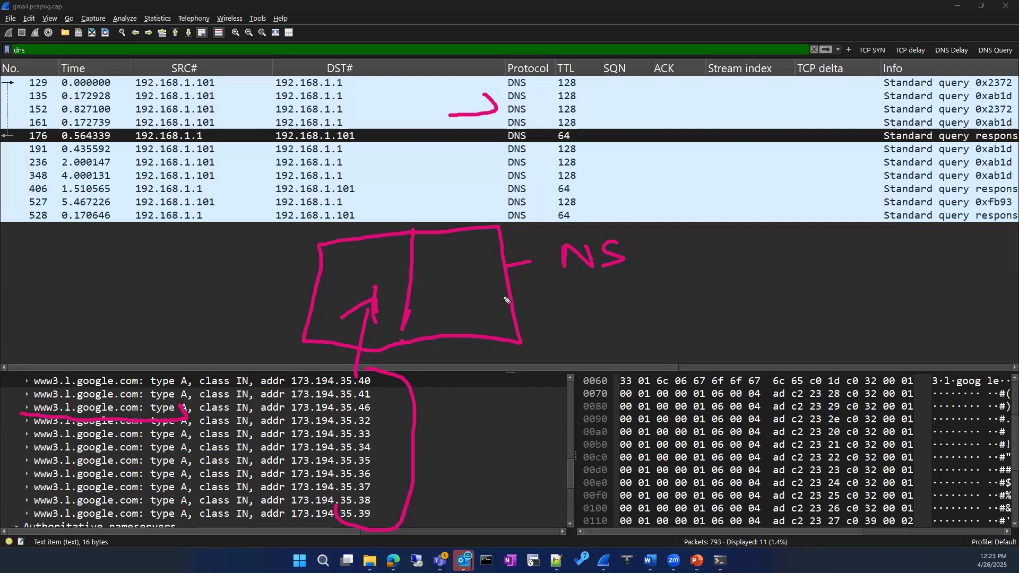
drag(49, 363, 8, 414)
mouse_move(109, 532)
mouse_down()
mouse_move(306, 360)
mouse_move(42, 361)
mouse_up()
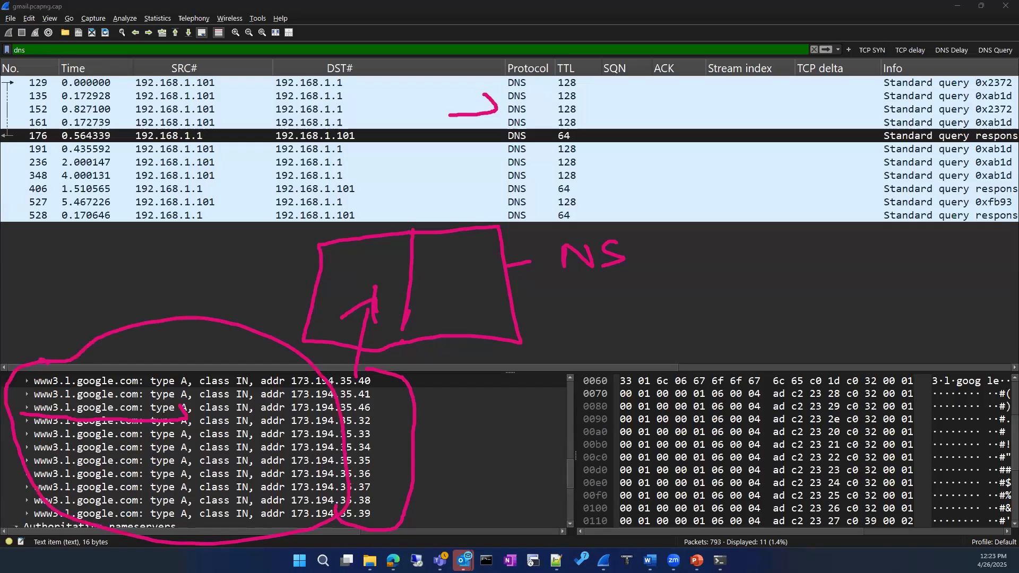
Compare the nameserver and additional records with the answers, selecting the 173.194.35.34 record and reviewing the accounts.youtube.com CNAME details.
scroll(262, 455, down, 4)
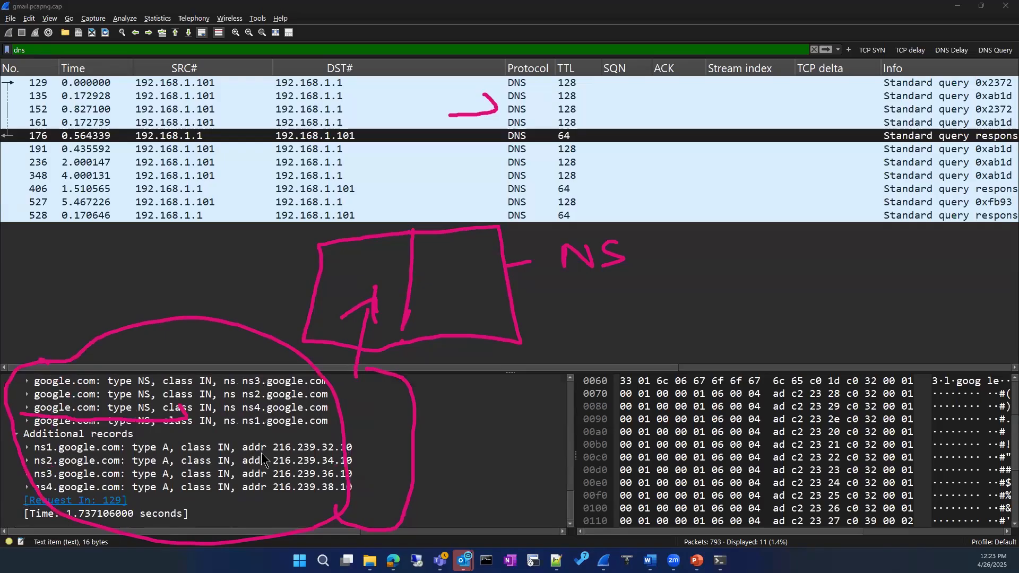
scroll(267, 460, up, 4)
scroll(267, 459, down, 3)
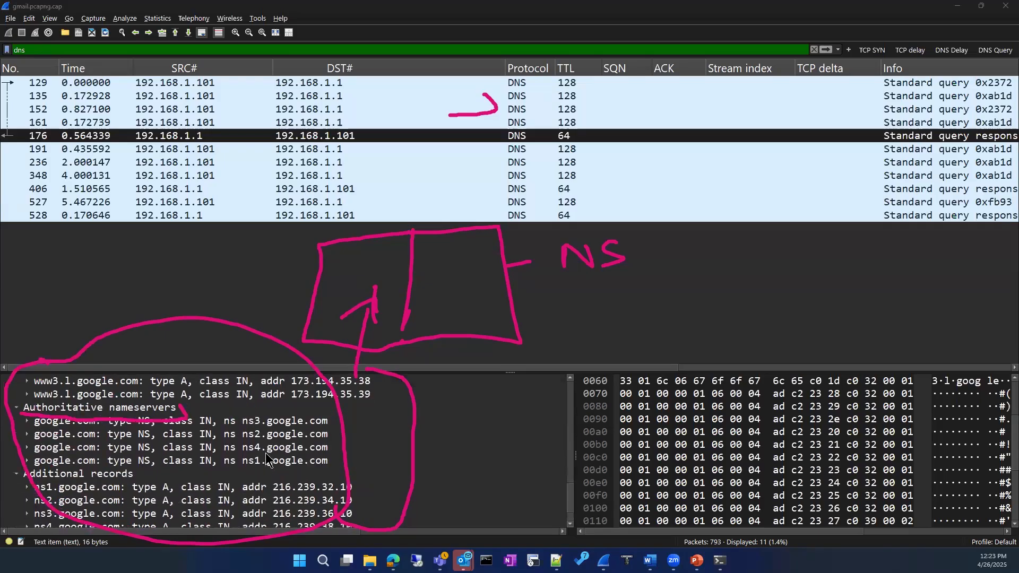
scroll(267, 459, down, 1)
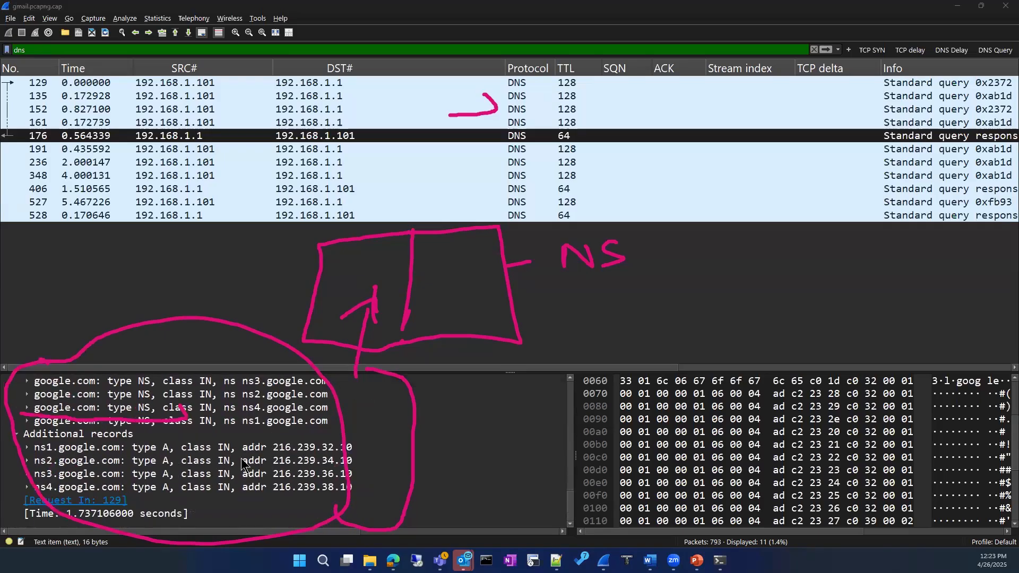
scroll(300, 451, up, 3)
scroll(307, 403, down, 1)
scroll(307, 399, up, 1)
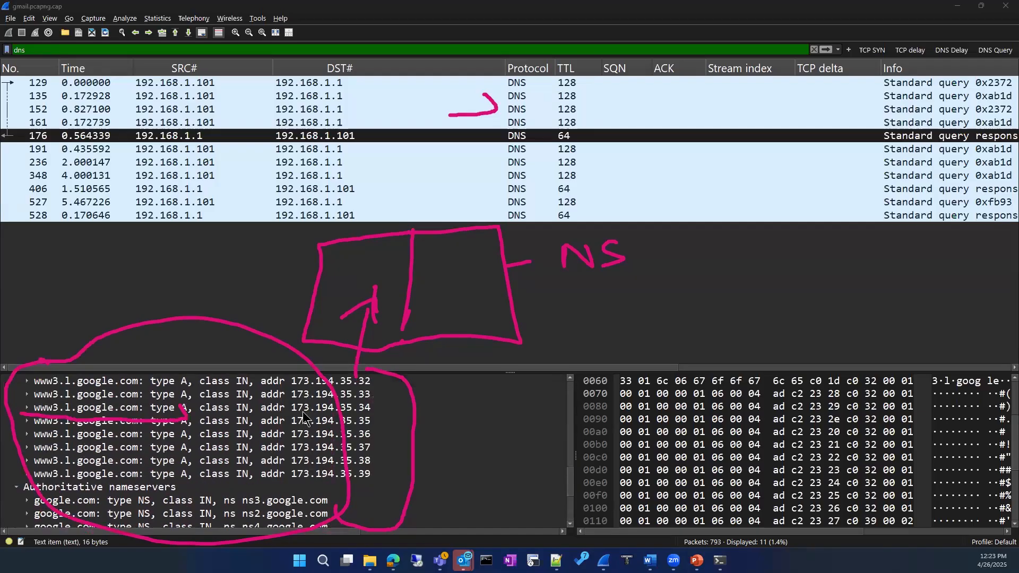
click(323, 413)
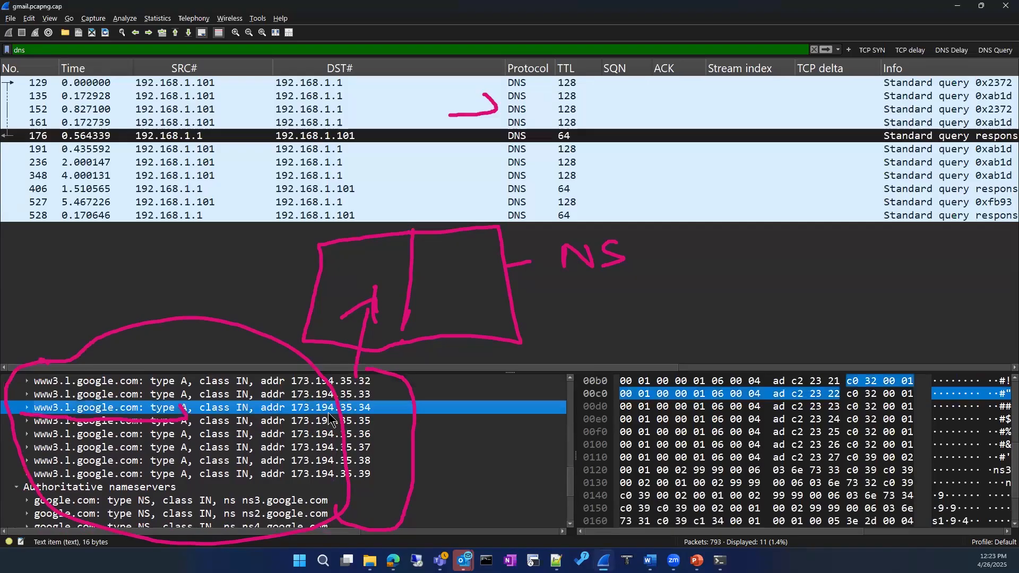
scroll(257, 421, up, 3)
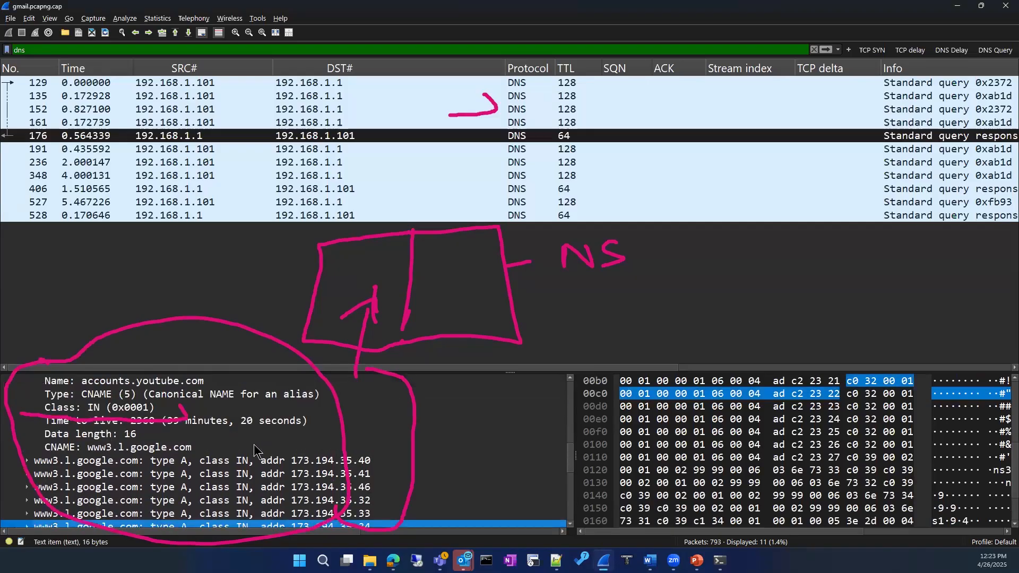
scroll(254, 450, up, 1)
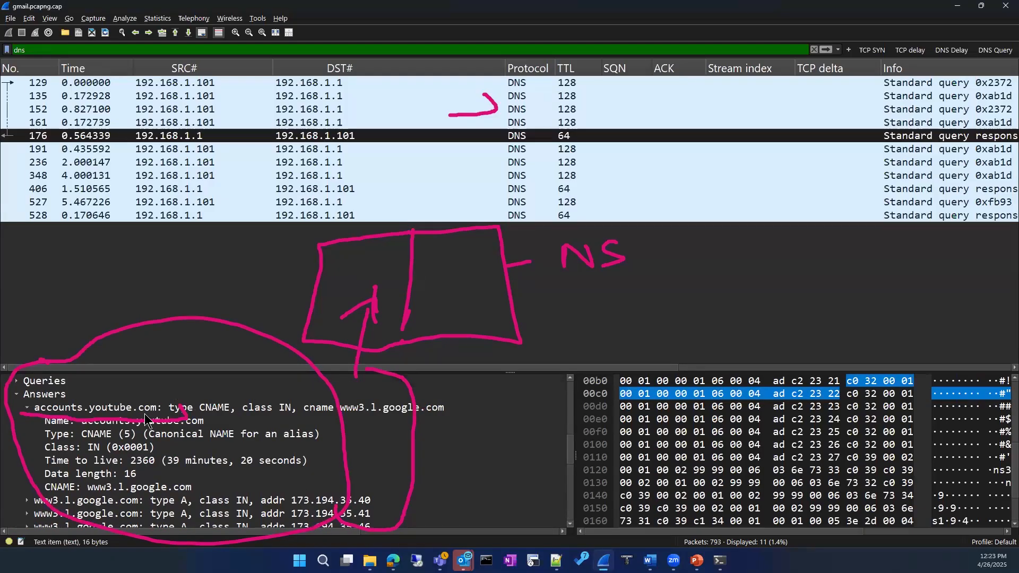
scroll(148, 422, down, 5)
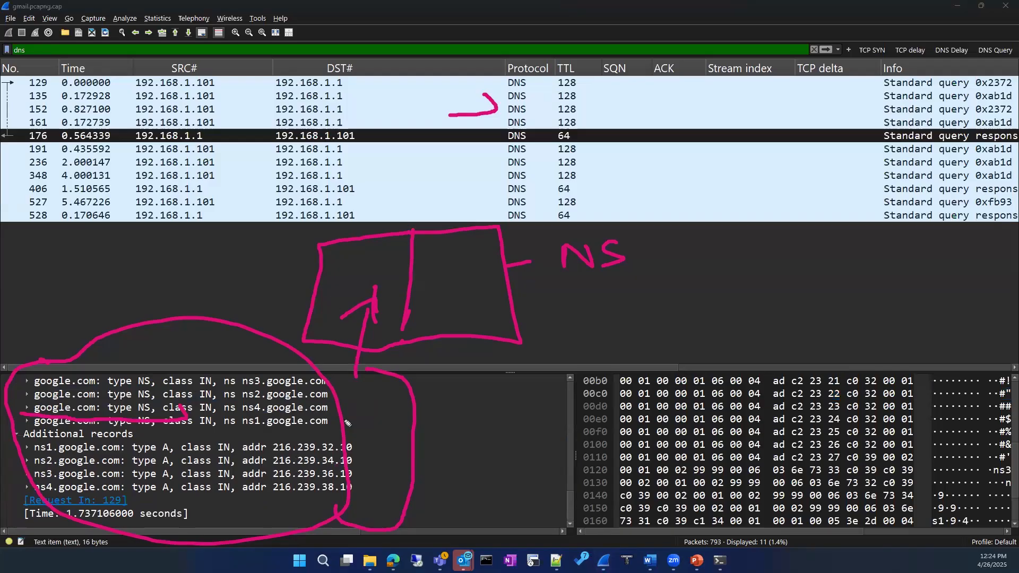
Erase the NS box, bracket the additional-record addresses in green with an arrow to the remaining box, and write 216.239.38.10 under NS.
drag(350, 448, 554, 292)
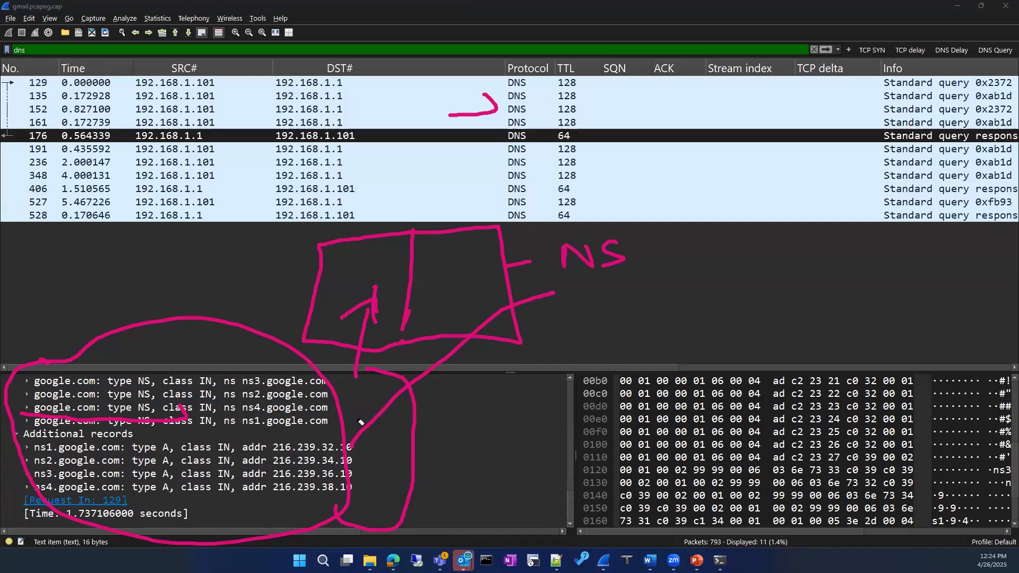
drag(428, 375, 480, 340)
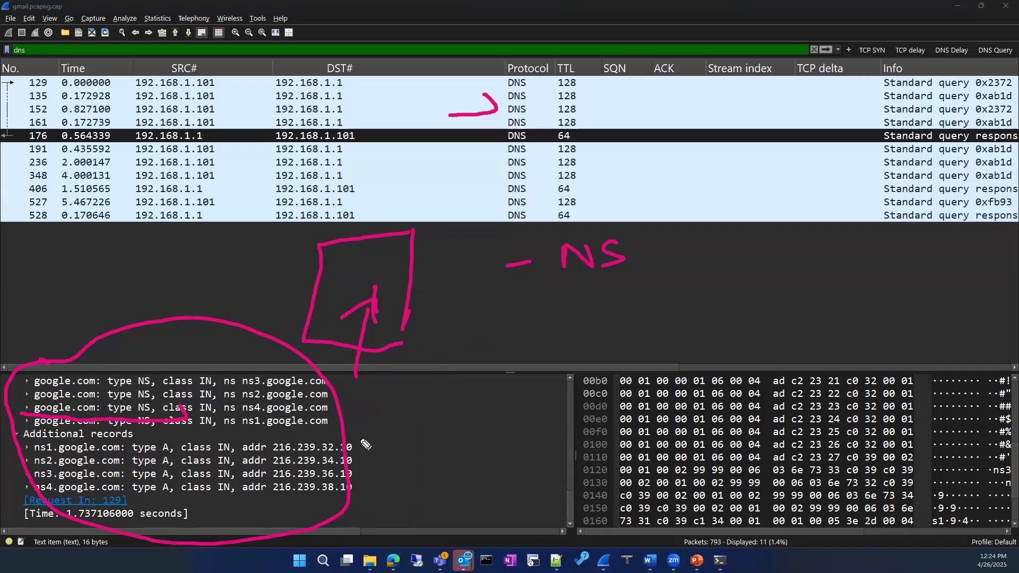
mouse_move(350, 433)
mouse_down()
mouse_move(368, 499)
mouse_move(432, 323)
mouse_move(428, 282)
mouse_move(420, 290)
mouse_move(472, 294)
mouse_move(481, 312)
mouse_up()
mouse_move(487, 294)
mouse_down()
mouse_move(485, 312)
mouse_move(629, 302)
mouse_up()
click(525, 298)
click(580, 293)
click(617, 297)
mouse_move(639, 289)
mouse_down()
mouse_move(641, 300)
mouse_move(640, 288)
mouse_up()
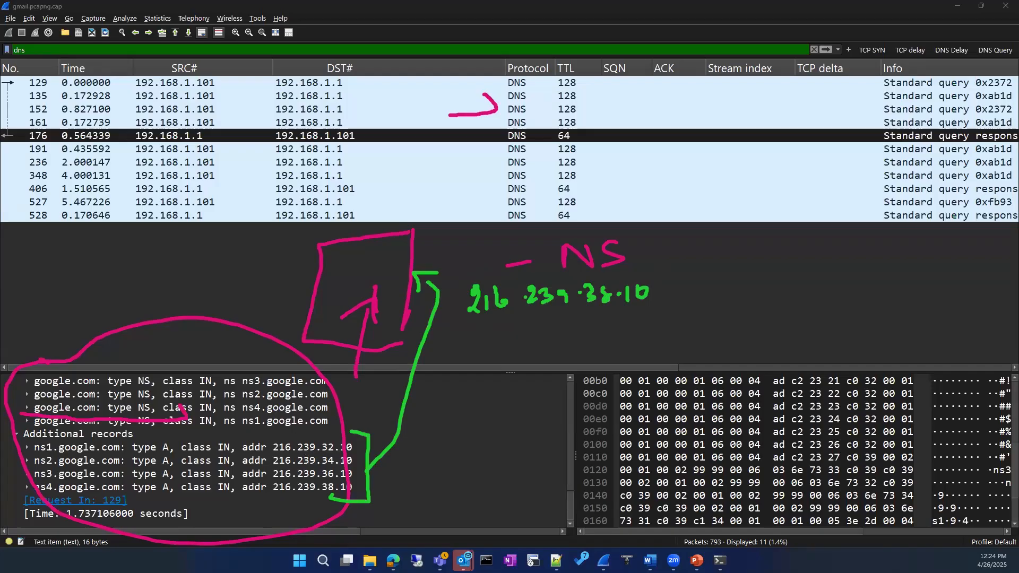
Return to the www3.l.google.com answers, then handwrite 173.194.35.50 in green beside the pink box and underline it.
scroll(285, 434, up, 5)
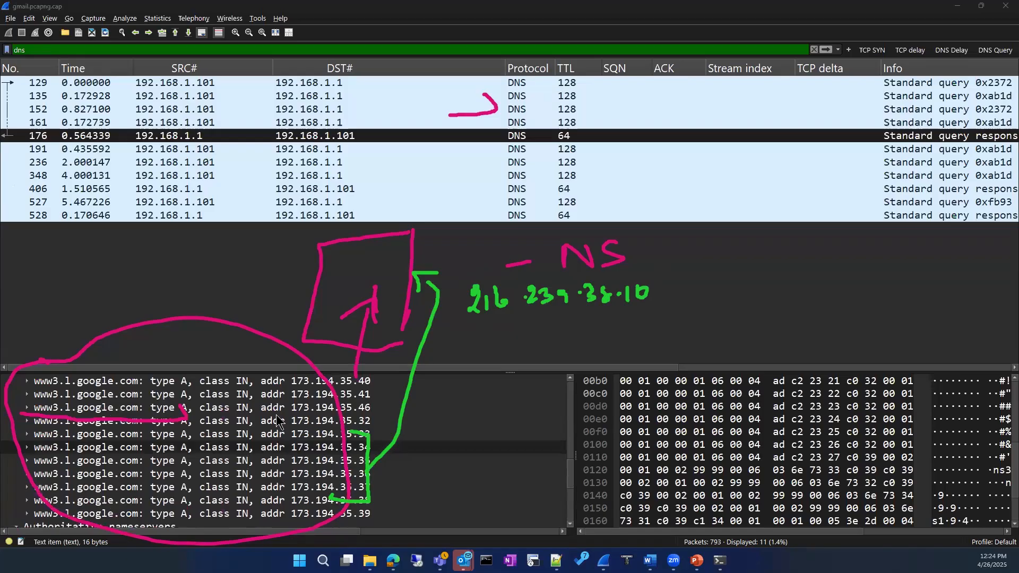
scroll(274, 419, down, 1)
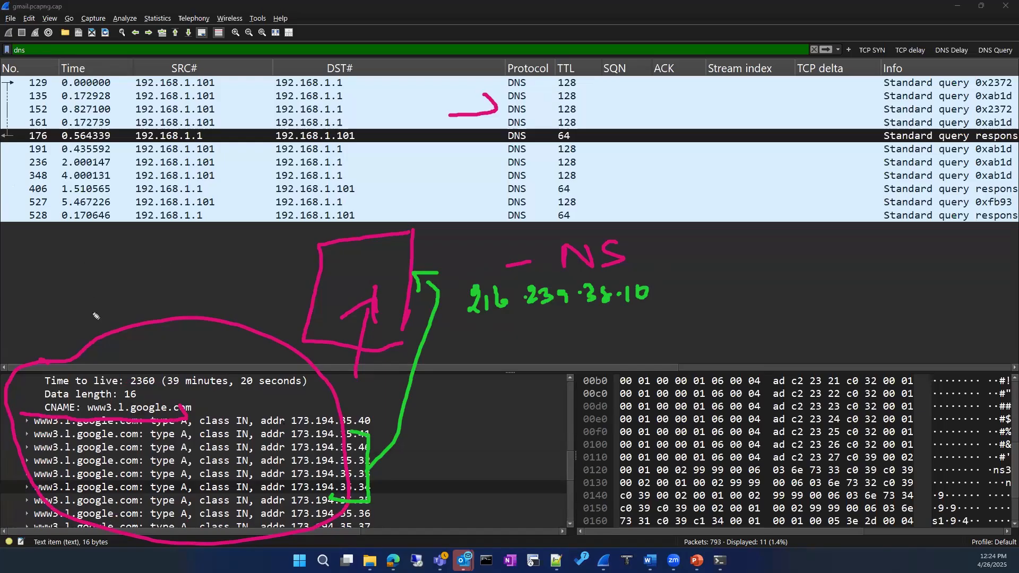
mouse_move(83, 287)
mouse_down()
mouse_move(82, 304)
mouse_move(92, 303)
mouse_move(201, 269)
mouse_up()
click(171, 274)
click(217, 260)
drag(201, 257, 230, 260)
drag(229, 249, 240, 248)
drag(247, 247, 245, 258)
drag(91, 313, 269, 263)
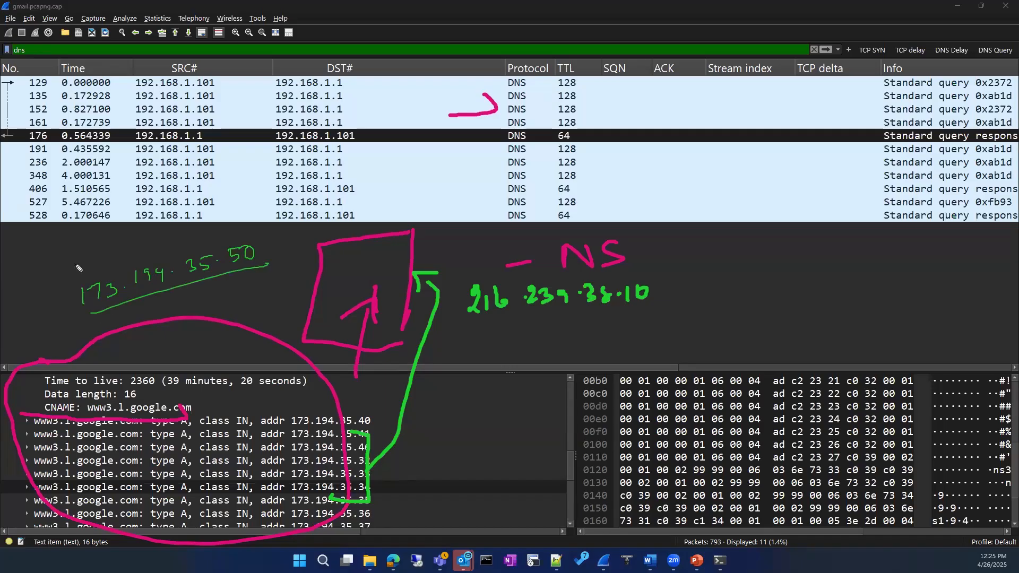
Frame the handwritten addresses 173.194.35.50 and 216.239.38.10 with green rectangles.
mouse_move(120, 247)
mouse_down()
mouse_move(58, 263)
mouse_move(90, 312)
mouse_up()
drag(230, 228, 269, 264)
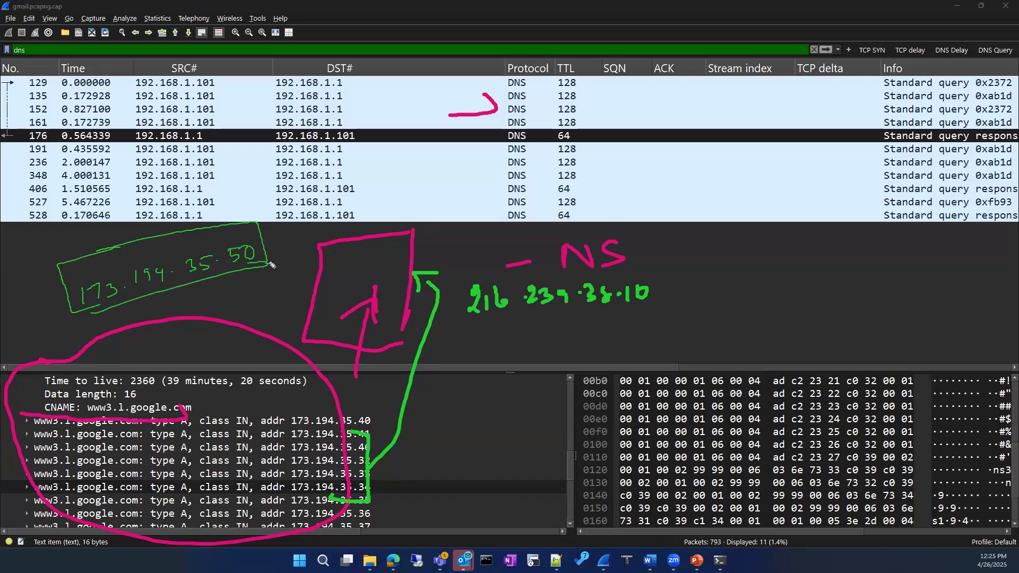
mouse_move(492, 282)
mouse_down()
mouse_move(458, 339)
mouse_move(541, 334)
mouse_move(627, 273)
mouse_move(643, 323)
mouse_move(542, 333)
mouse_up()
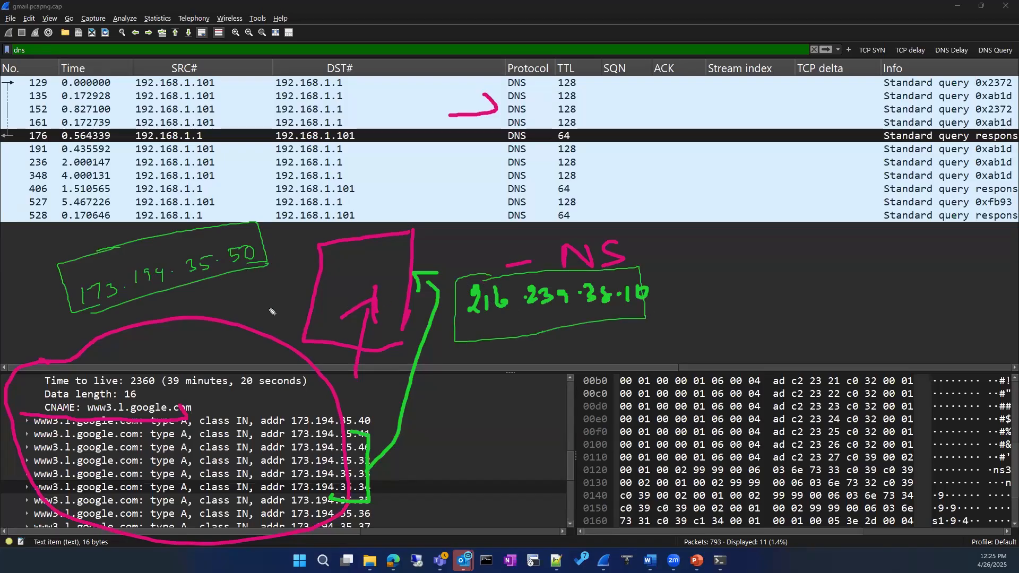
Draw a green arrow from 173.194.35.50 towards the pink box, label that box, and enclose NS and its address in a larger frame.
drag(244, 282, 275, 316)
mouse_move(344, 255)
mouse_down()
mouse_move(338, 264)
mouse_move(396, 244)
mouse_up()
mouse_move(538, 236)
mouse_down()
mouse_move(659, 297)
mouse_move(454, 344)
mouse_move(543, 223)
mouse_up()
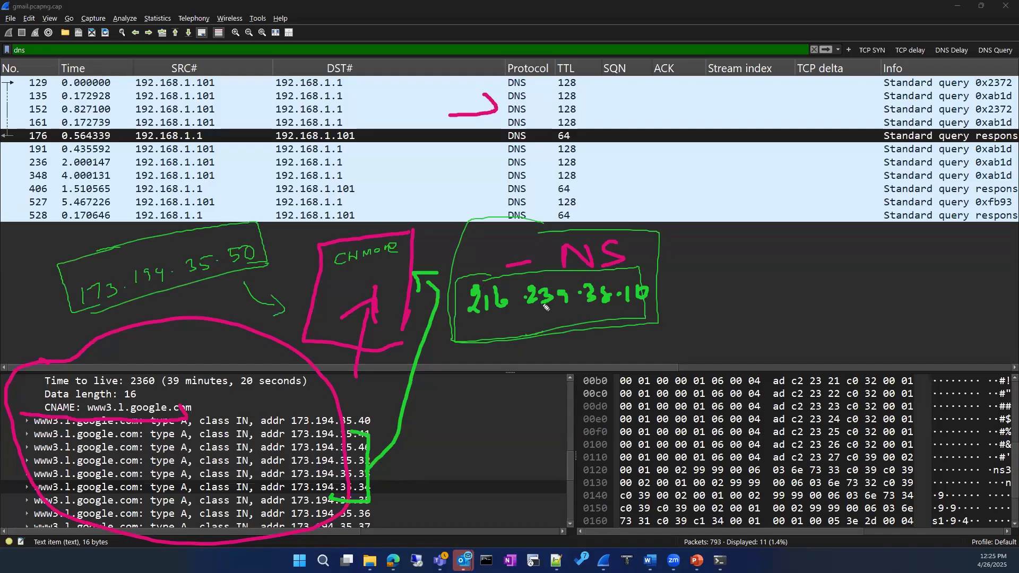
Sketch a separate small green box beyond the NS frame and label it Resolver.
mouse_move(778, 259)
mouse_down()
mouse_move(779, 318)
mouse_move(832, 314)
mouse_move(778, 318)
mouse_up()
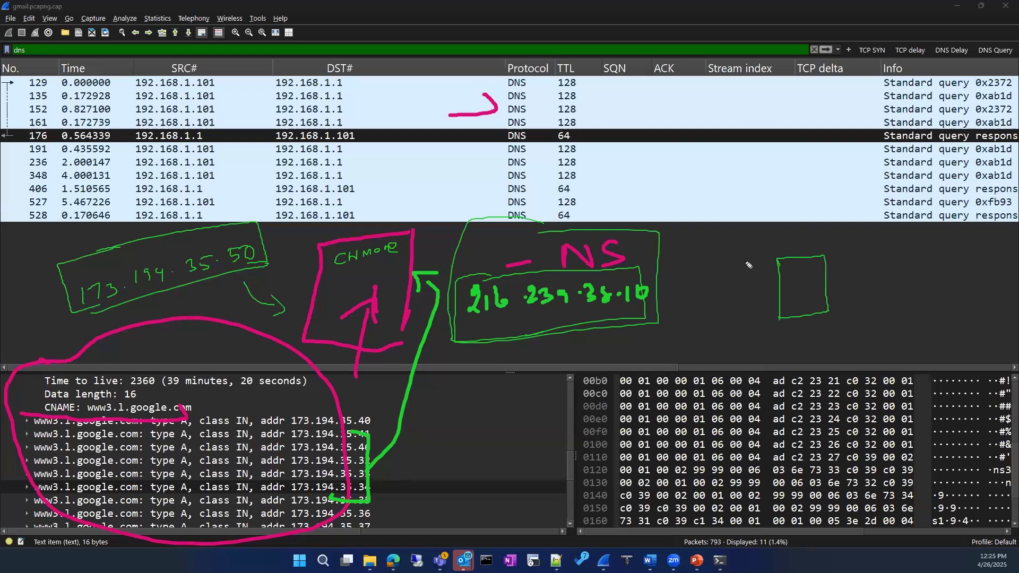
mouse_move(749, 253)
mouse_down()
mouse_move(793, 239)
mouse_move(811, 247)
mouse_move(824, 234)
mouse_up()
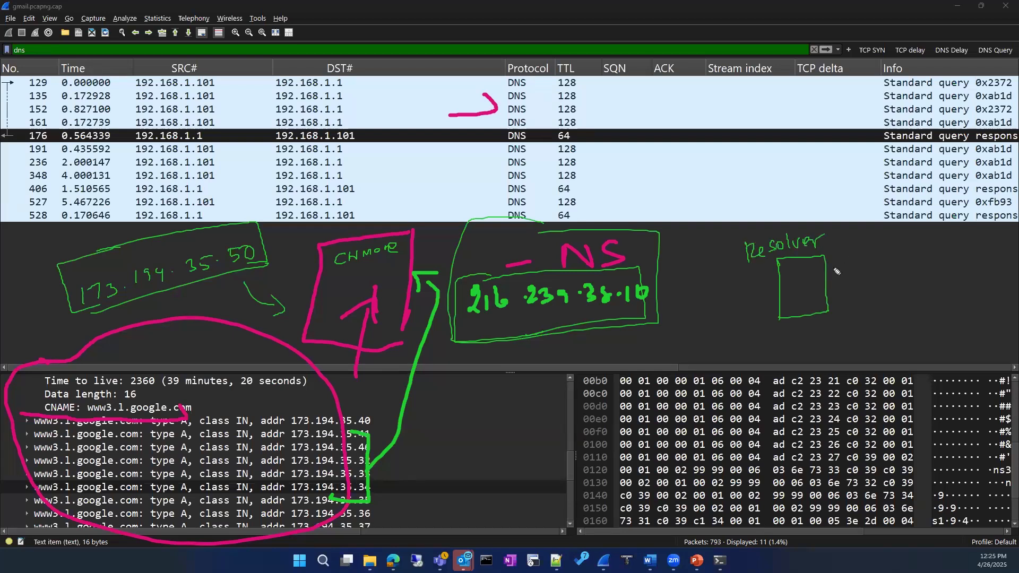
Label the Resolver box DNS server in green and connect a second small box to it.
mouse_move(828, 275)
mouse_down()
mouse_move(855, 261)
mouse_move(881, 282)
mouse_move(917, 265)
mouse_up()
drag(775, 303, 732, 319)
drag(684, 316, 691, 358)
drag(685, 316, 697, 355)
Draw a green arrow from the packet details area up towards the NS frame, and handwrite Siemens.com beneath the Resolver box.
mouse_move(479, 426)
mouse_down()
mouse_move(548, 373)
mouse_move(610, 346)
mouse_up()
mouse_move(757, 337)
mouse_down()
mouse_move(751, 351)
mouse_move(764, 349)
mouse_up()
drag(772, 343, 854, 333)
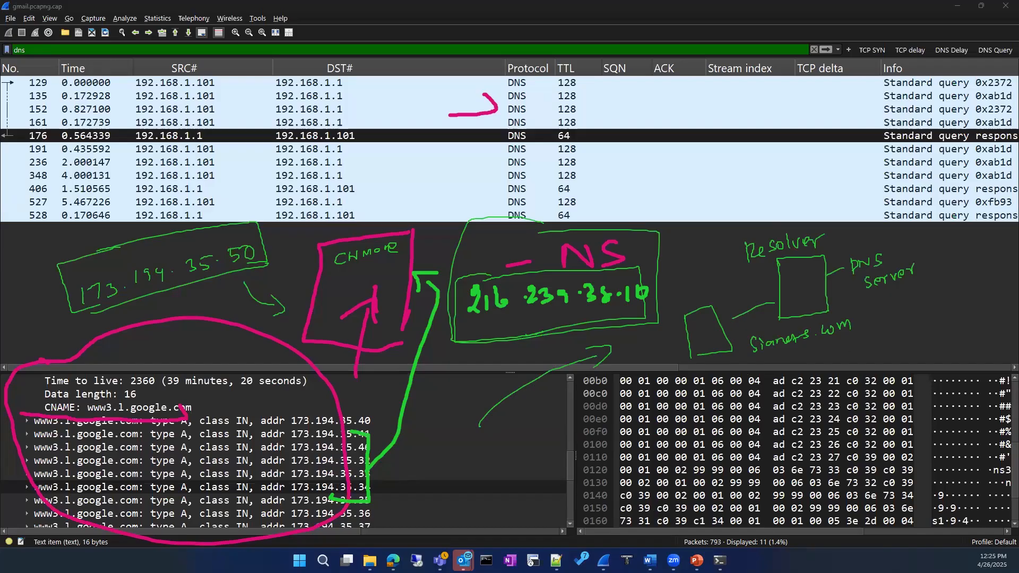
mouse_move(697, 331)
mouse_down()
mouse_move(779, 273)
mouse_move(733, 250)
mouse_move(681, 330)
mouse_up()
drag(771, 352, 899, 320)
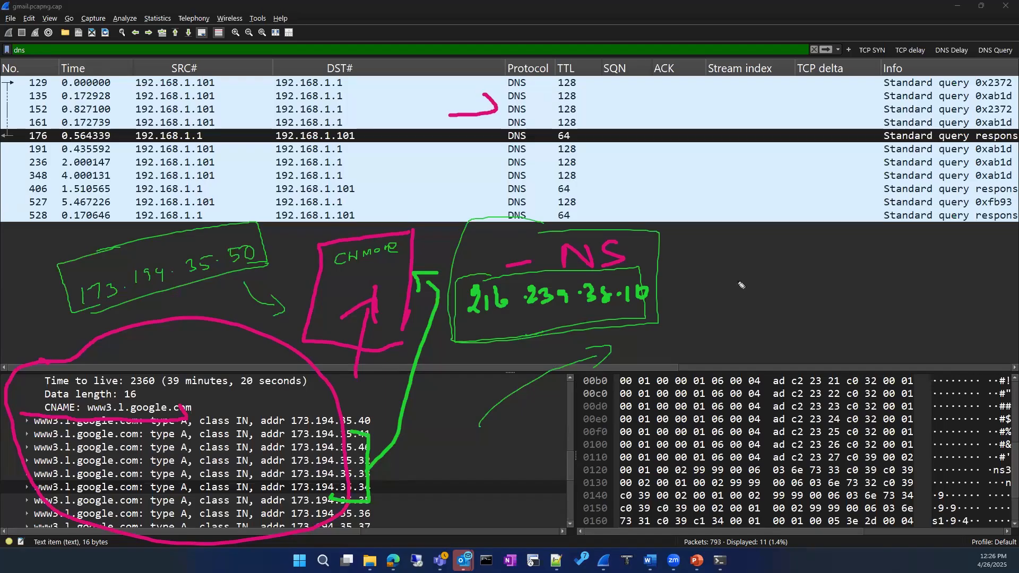
Sketch a larger thick green box at the far side of the NS frame and label it DNS and Resolver.
drag(832, 244, 831, 313)
mouse_move(833, 237)
mouse_down()
mouse_move(902, 236)
mouse_move(901, 304)
mouse_move(831, 313)
mouse_up()
mouse_move(909, 291)
mouse_down()
mouse_move(921, 289)
mouse_move(926, 305)
mouse_move(952, 280)
mouse_move(954, 302)
mouse_up()
drag(832, 333, 834, 361)
mouse_move(832, 336)
mouse_down()
mouse_move(838, 346)
mouse_move(903, 345)
mouse_move(928, 333)
mouse_move(929, 318)
mouse_up()
Sketch a second green box between the NS frame and the Resolver box and label it NS.
mouse_move(723, 250)
mouse_down()
mouse_move(721, 315)
mouse_move(762, 238)
mouse_move(766, 309)
mouse_up()
drag(736, 312, 723, 314)
drag(741, 224, 754, 201)
drag(769, 201, 753, 222)
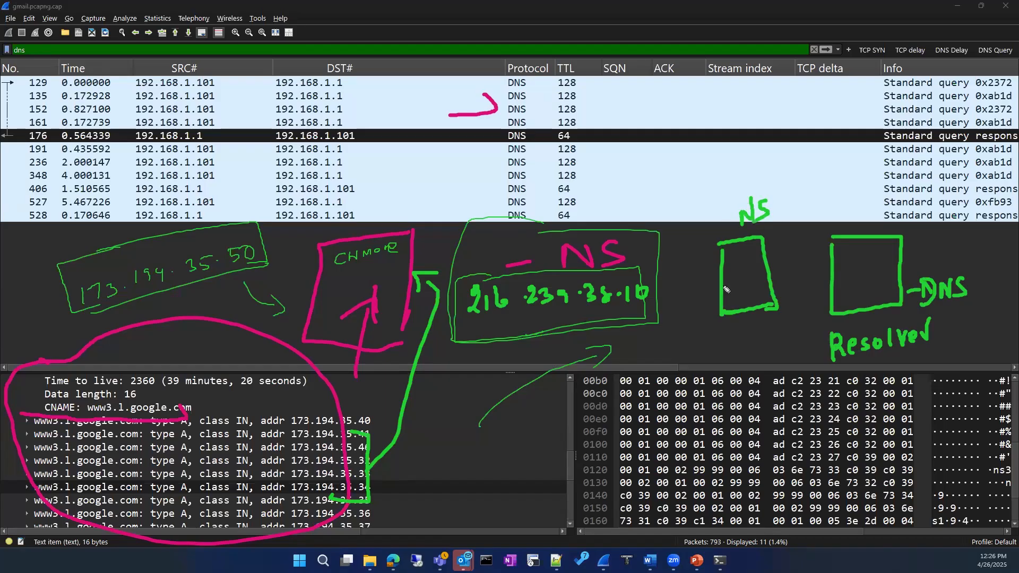
Draw a green arrow from the new NS box down towards the client side and another from it to the Resolver box.
drag(722, 286, 641, 348)
drag(658, 318, 661, 344)
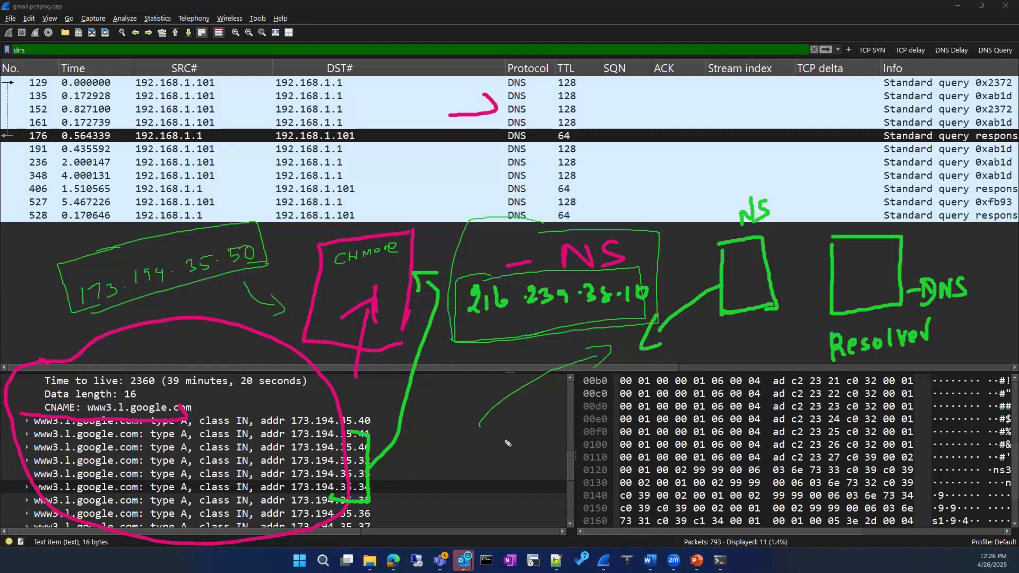
mouse_move(766, 261)
mouse_down()
mouse_move(822, 258)
mouse_move(834, 262)
mouse_move(823, 278)
mouse_up()
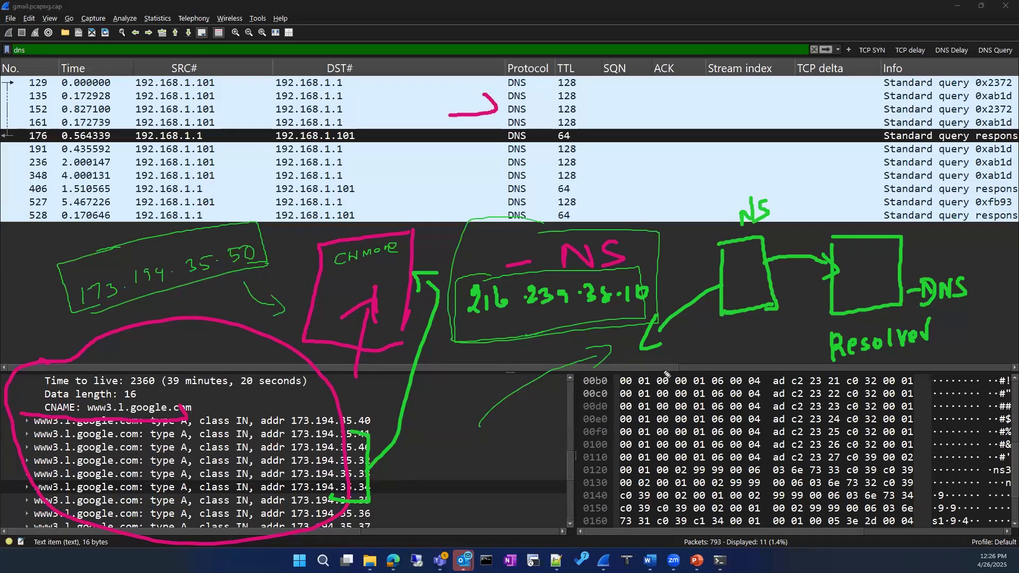
mouse_move(686, 339)
mouse_down()
mouse_move(675, 362)
mouse_move(688, 361)
mouse_up()
drag(694, 361, 723, 350)
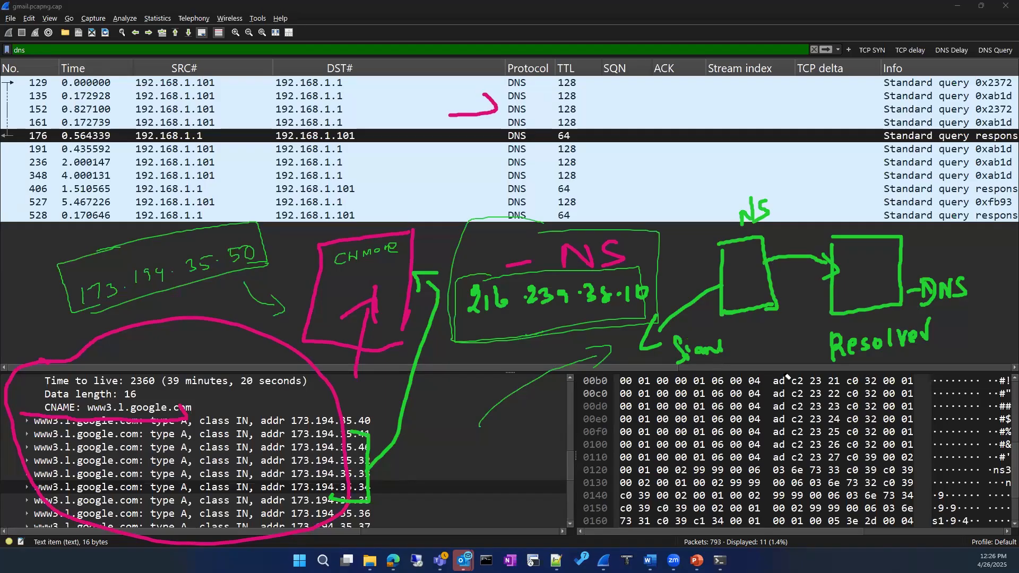
key(ctrl+z)
key(ctrl+z)
key(ctrl+z)
key(ctrl+z)
key(ctrl+z)
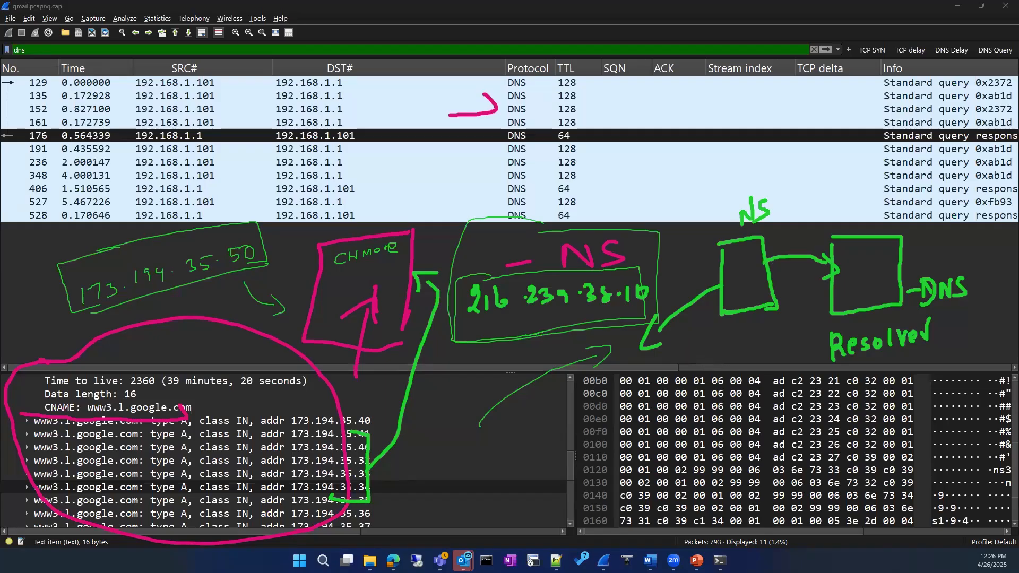
Caption the green NS box Siemens.com underneath and handwrite public beside it, with a short note below.
mouse_move(703, 339)
mouse_down()
mouse_move(693, 355)
mouse_move(753, 345)
mouse_up()
drag(760, 345, 783, 331)
drag(792, 321, 810, 313)
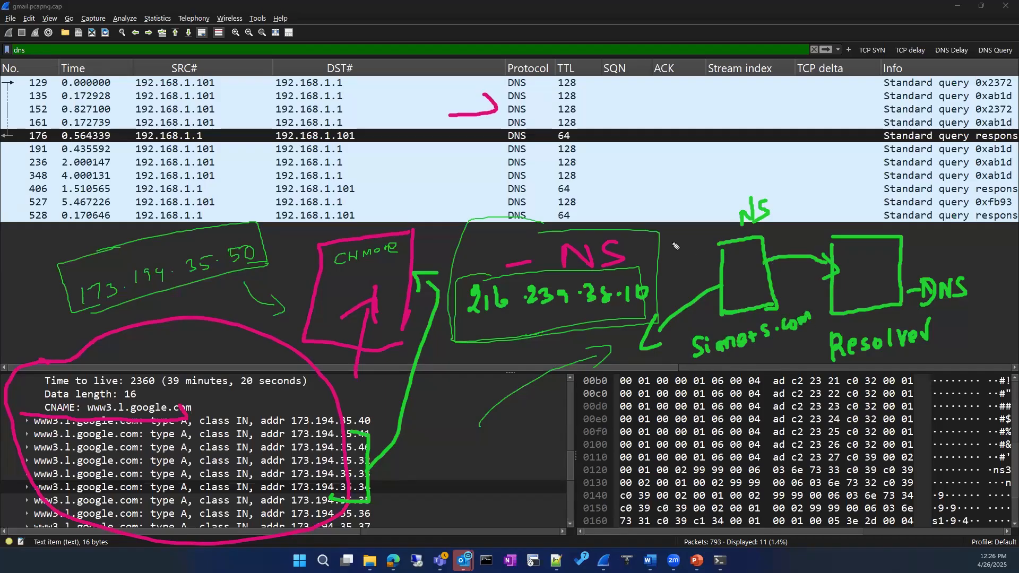
drag(666, 242, 669, 261)
mouse_move(666, 243)
mouse_down()
mouse_move(669, 252)
mouse_move(713, 241)
mouse_up()
mouse_move(666, 286)
mouse_down()
mouse_move(669, 308)
mouse_move(666, 299)
mouse_up()
mouse_move(673, 285)
mouse_down()
mouse_move(679, 299)
mouse_move(660, 299)
mouse_up()
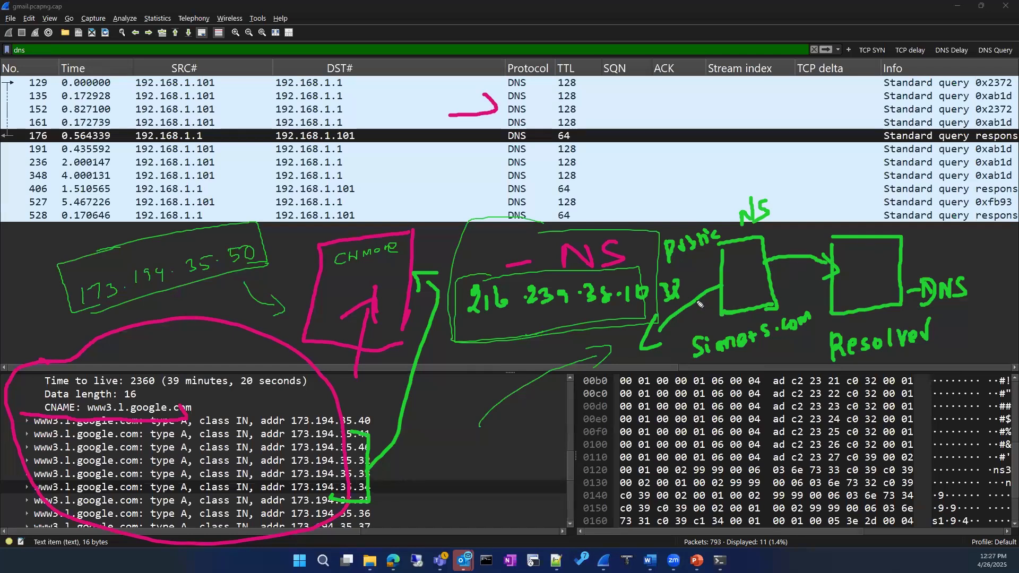
Encircle the Siemens.com caption in green and draw an arrow from near the Resolver box down towards the client side.
mouse_move(695, 368)
mouse_down()
mouse_move(698, 325)
mouse_move(688, 327)
mouse_move(807, 280)
mouse_move(743, 365)
mouse_move(713, 374)
mouse_up()
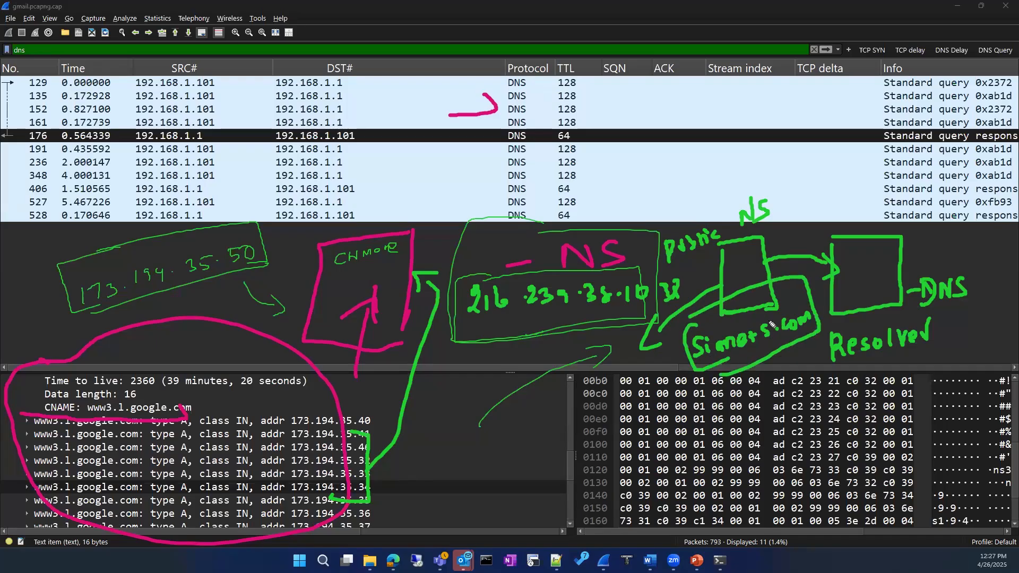
drag(789, 248, 638, 308)
drag(609, 347, 616, 357)
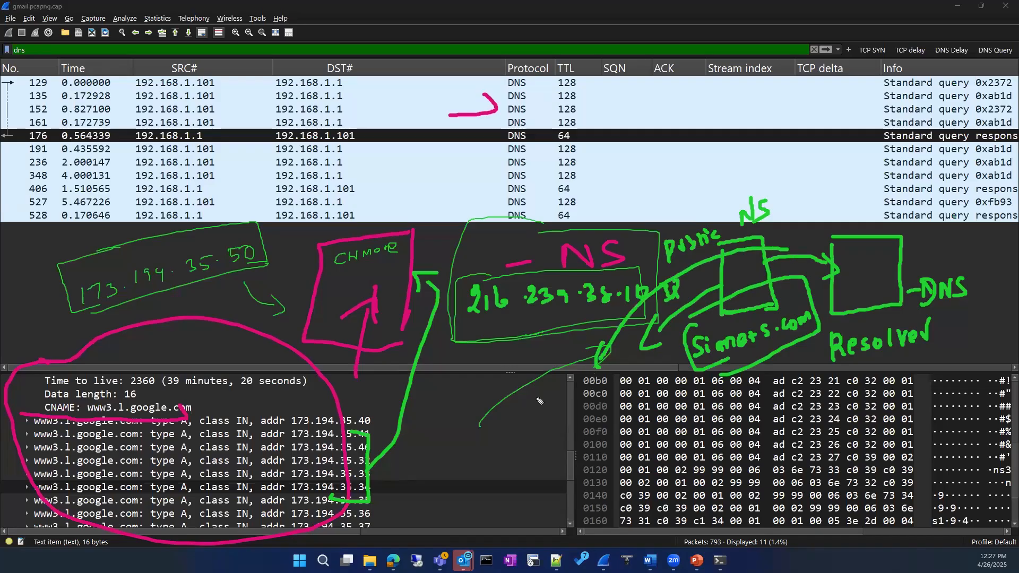
Handwrite Client in green where the arrows point, underline it, and exit the screen annotation to clear the sketches.
mouse_move(456, 410)
mouse_down()
mouse_move(453, 436)
mouse_move(511, 416)
mouse_move(507, 406)
mouse_up()
drag(465, 461, 523, 432)
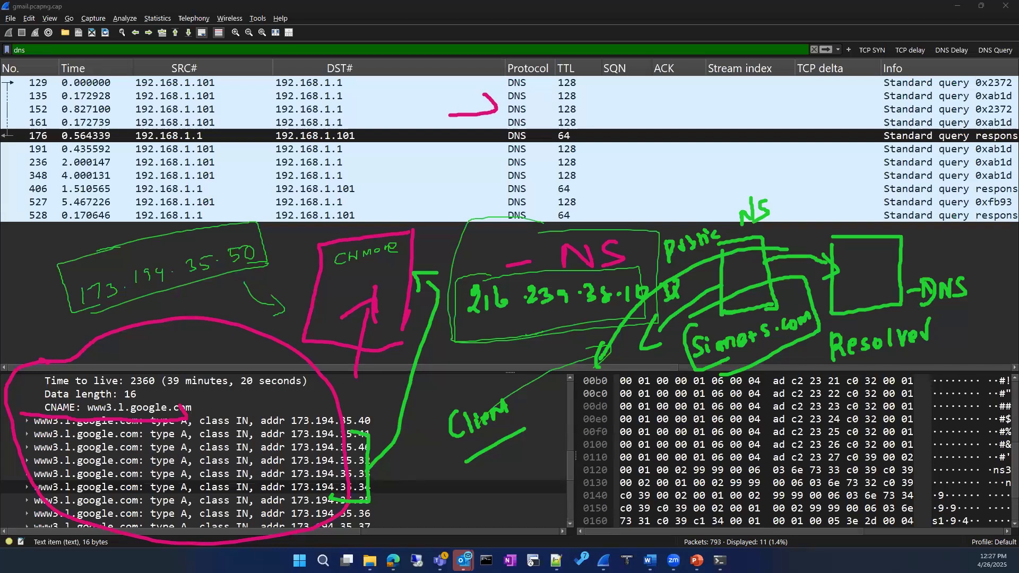
key(Escape)
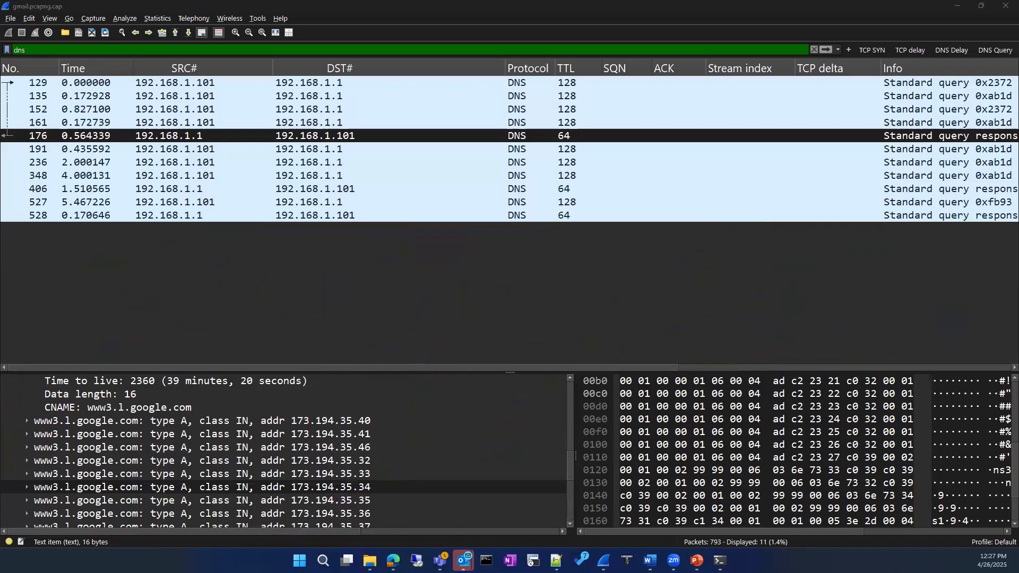
Switch to the Advanced_Network_Packet_Analysis document in Word and review the outline around UDP Packet Analysis and Modules 3 to 6.
click(650, 561)
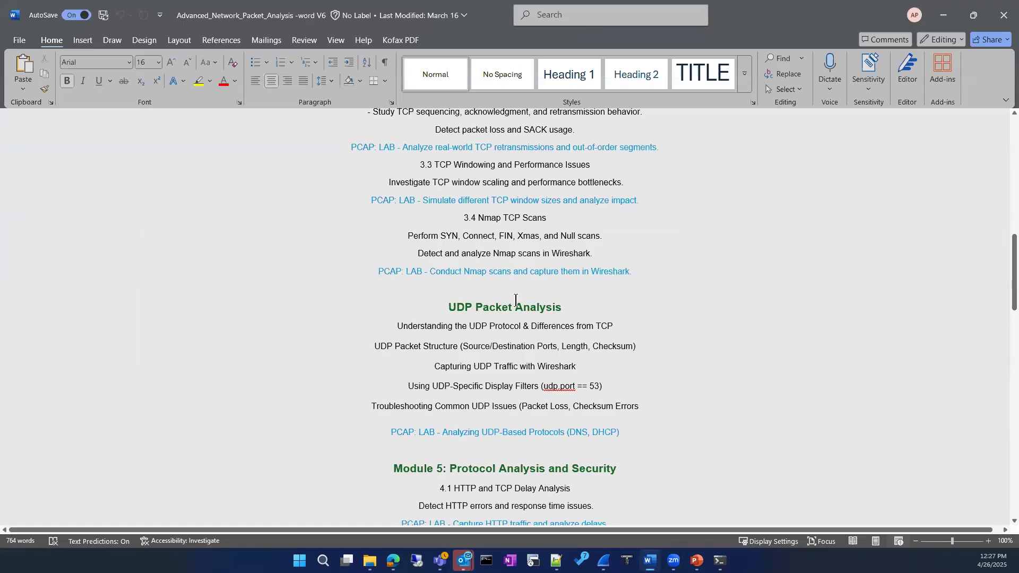
scroll(517, 333, down, 1)
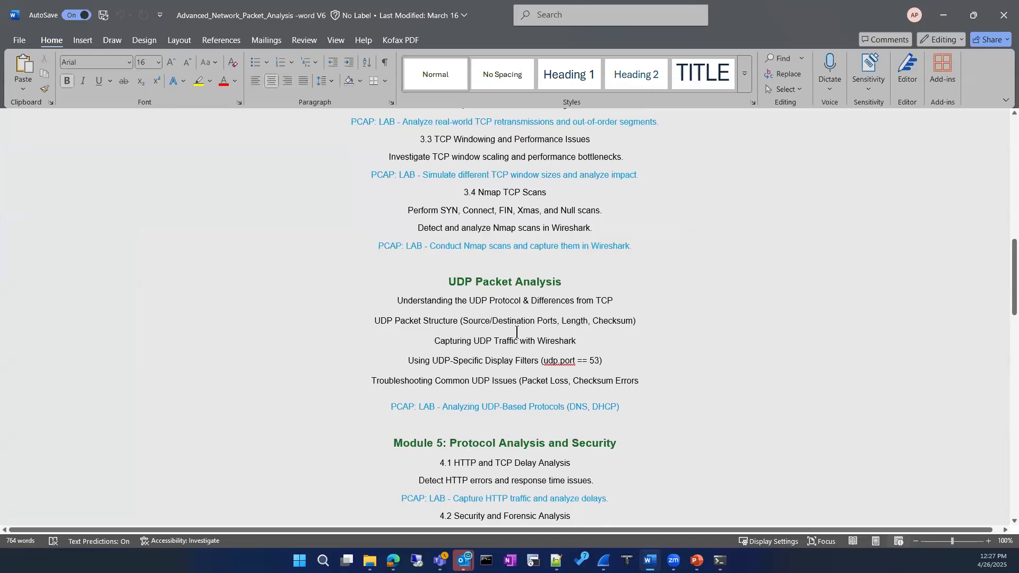
scroll(516, 333, up, 2)
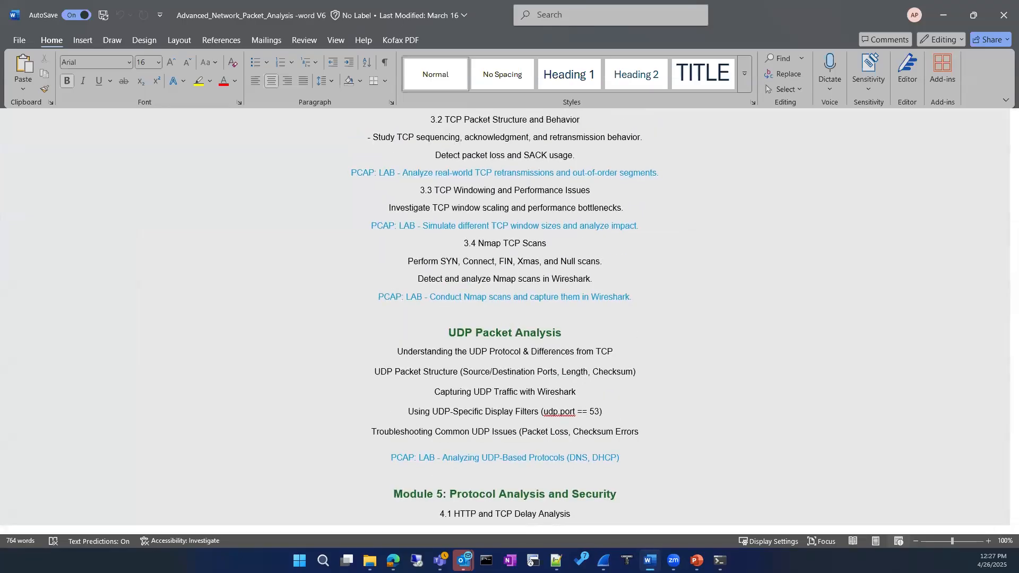
key(alt+Tab)
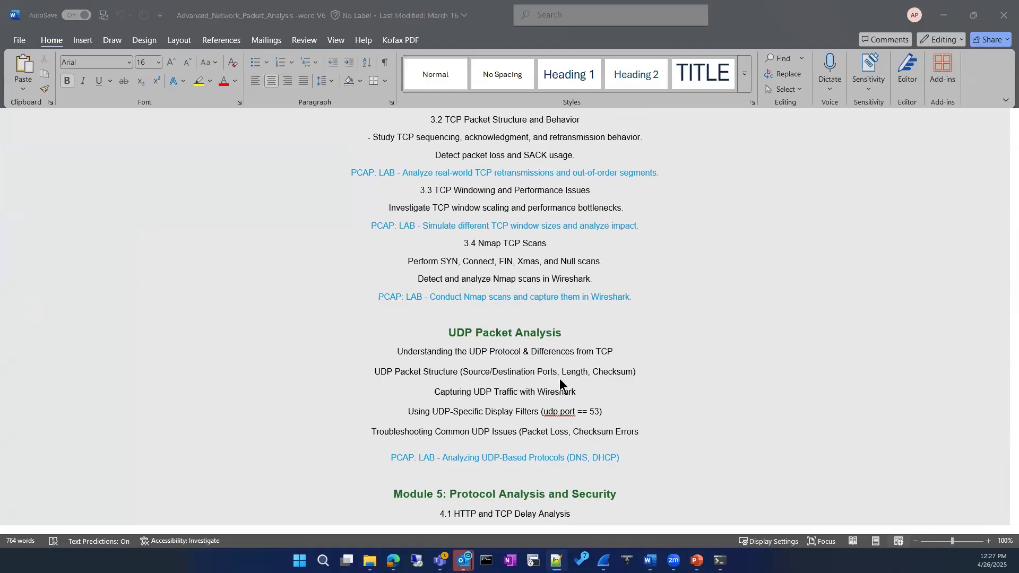
scroll(557, 371, down, 1)
scroll(557, 371, down, 2)
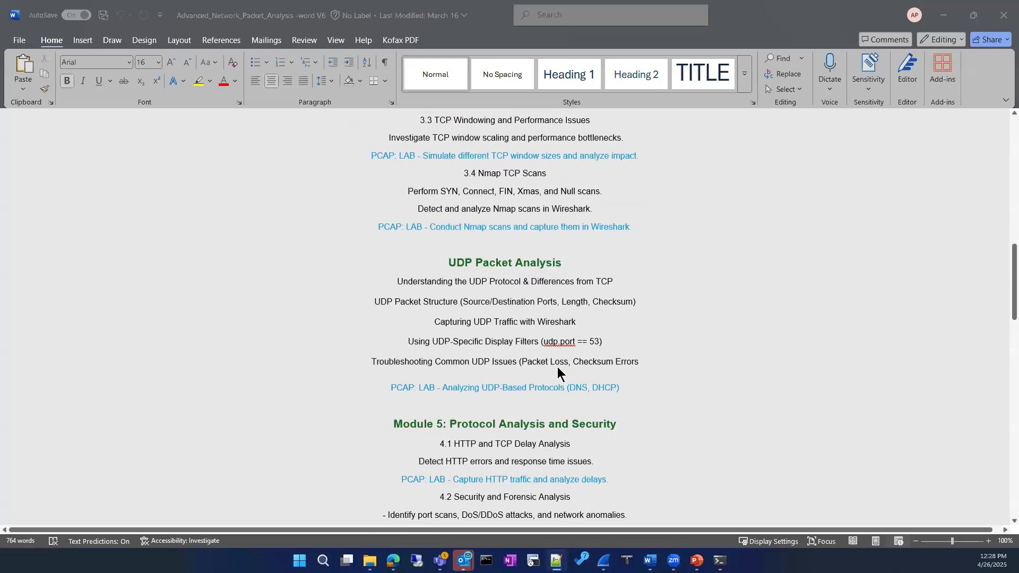
scroll(557, 372, down, 1)
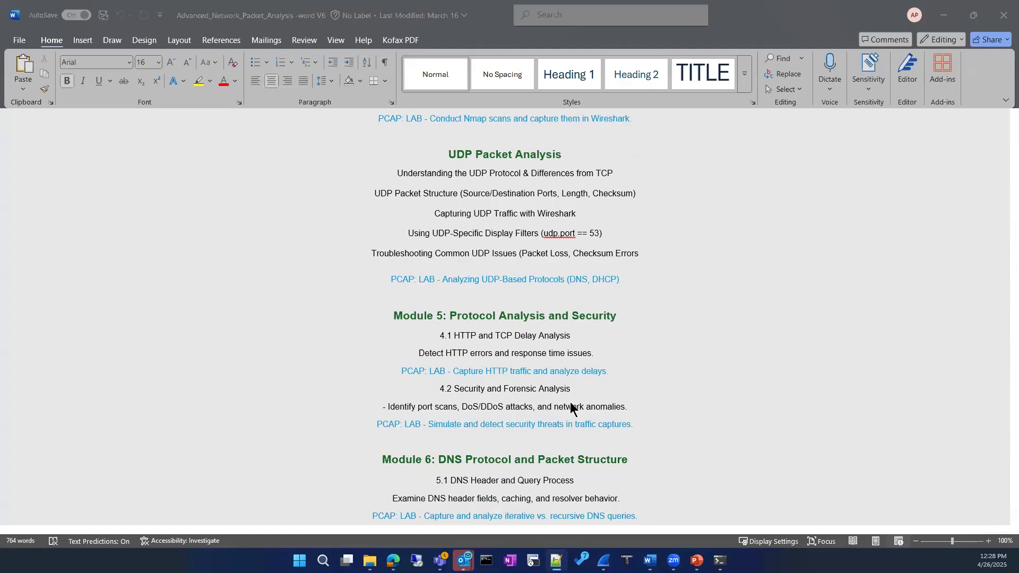
scroll(566, 403, up, 4)
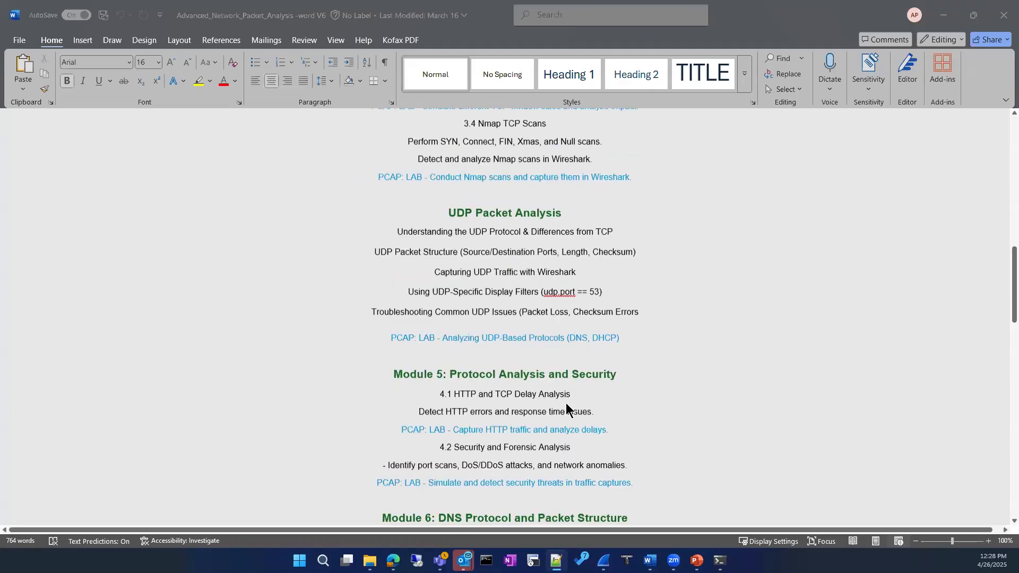
scroll(566, 397, up, 12)
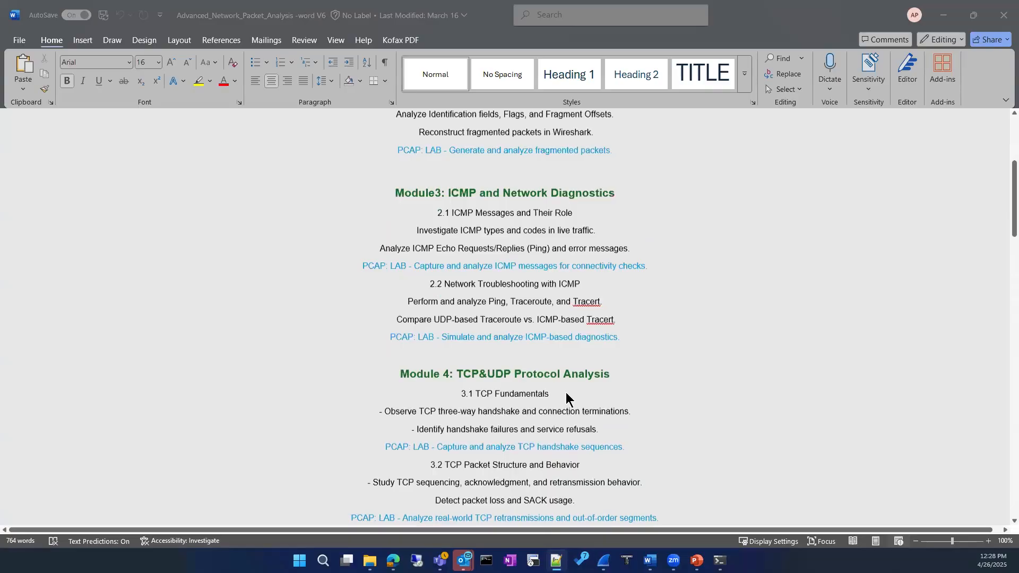